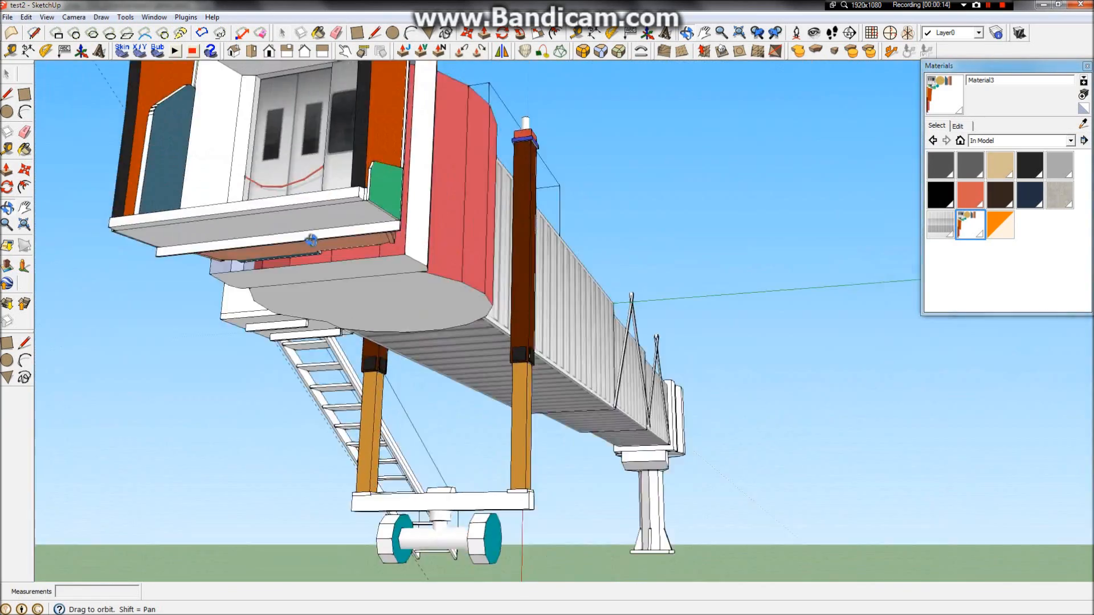
Look over the jetway model from several angles and bring up the available export types.
{"action": "scroll", "coordinate": [249, 231], "scroll_direction": "down", "scroll_amount": 3}
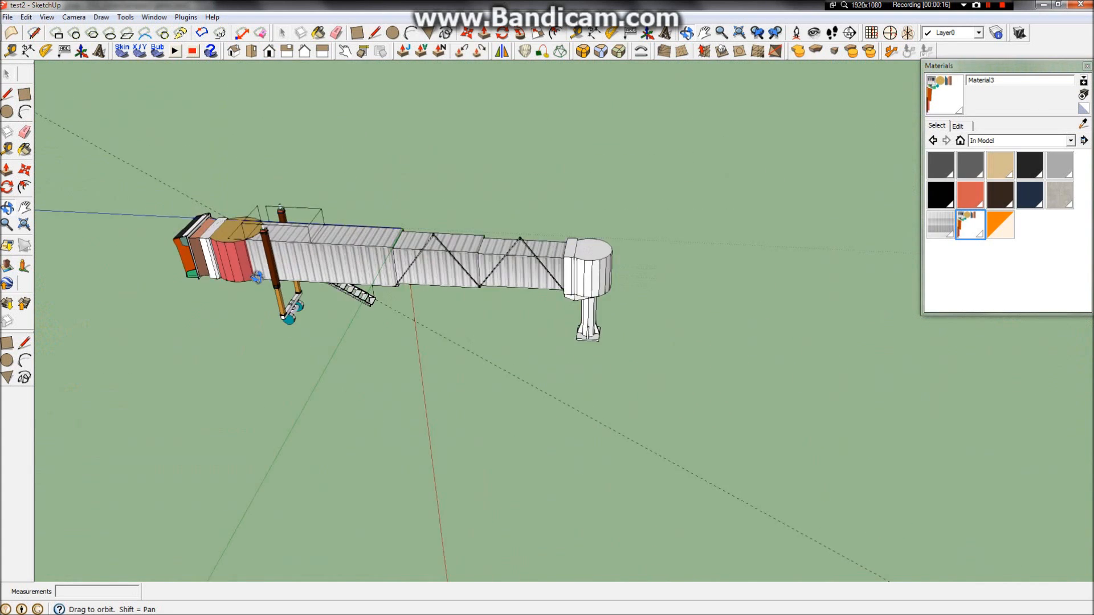
{"action": "scroll", "coordinate": [271, 353], "scroll_direction": "up", "scroll_amount": 3}
{"action": "scroll", "coordinate": [270, 353], "scroll_direction": "up", "scroll_amount": 3}
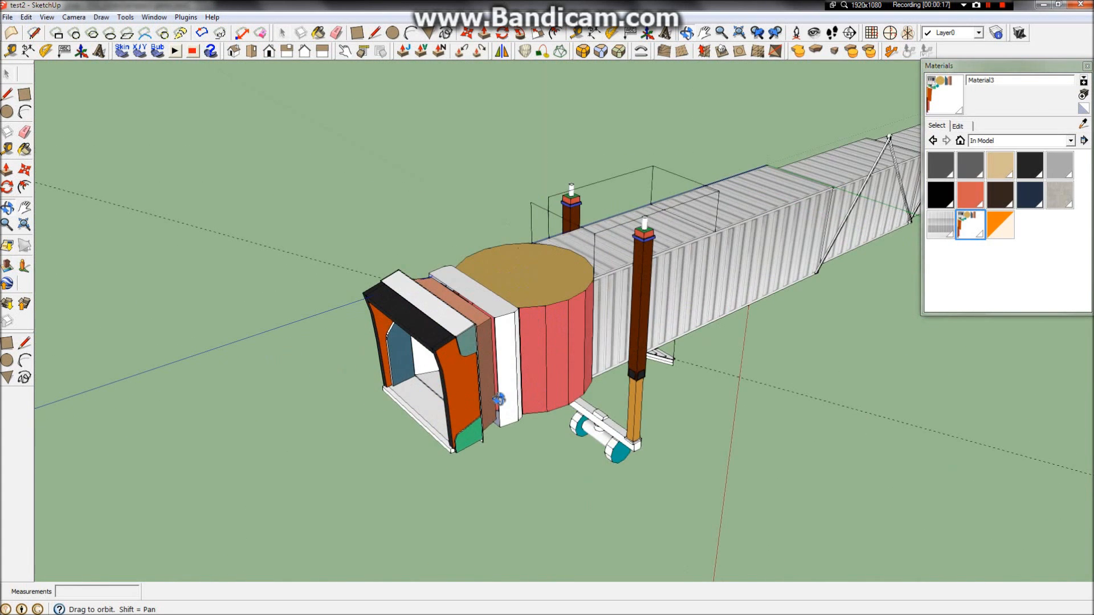
{"action": "left_click", "coordinate": [7, 17]}
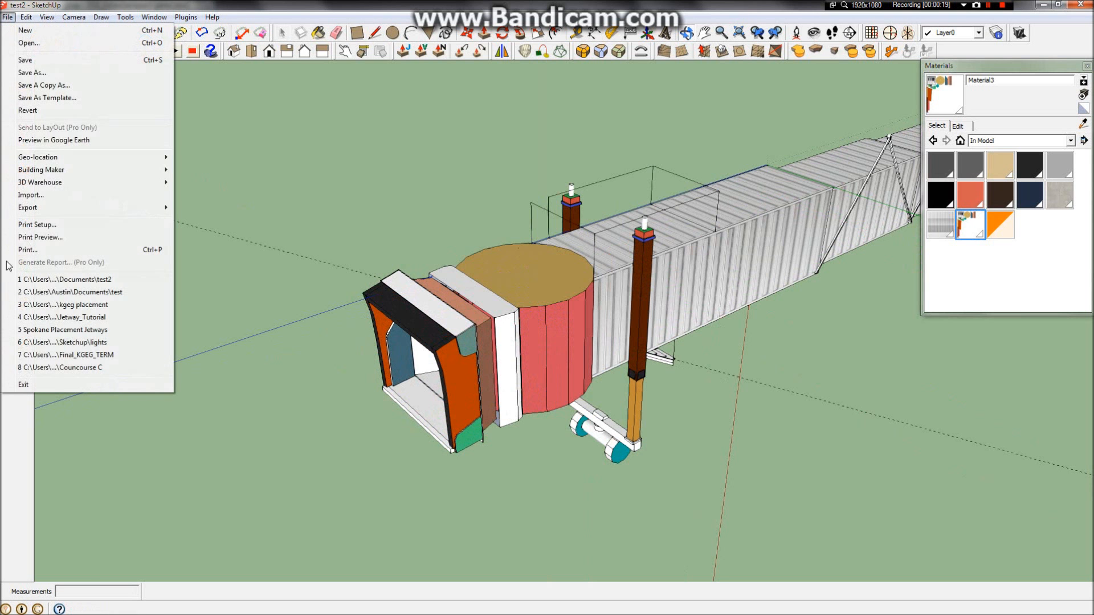
{"action": "left_click", "coordinate": [690, 230]}
{"action": "left_click_drag", "start_coordinate": [690, 234], "coordinate": [594, 242]}
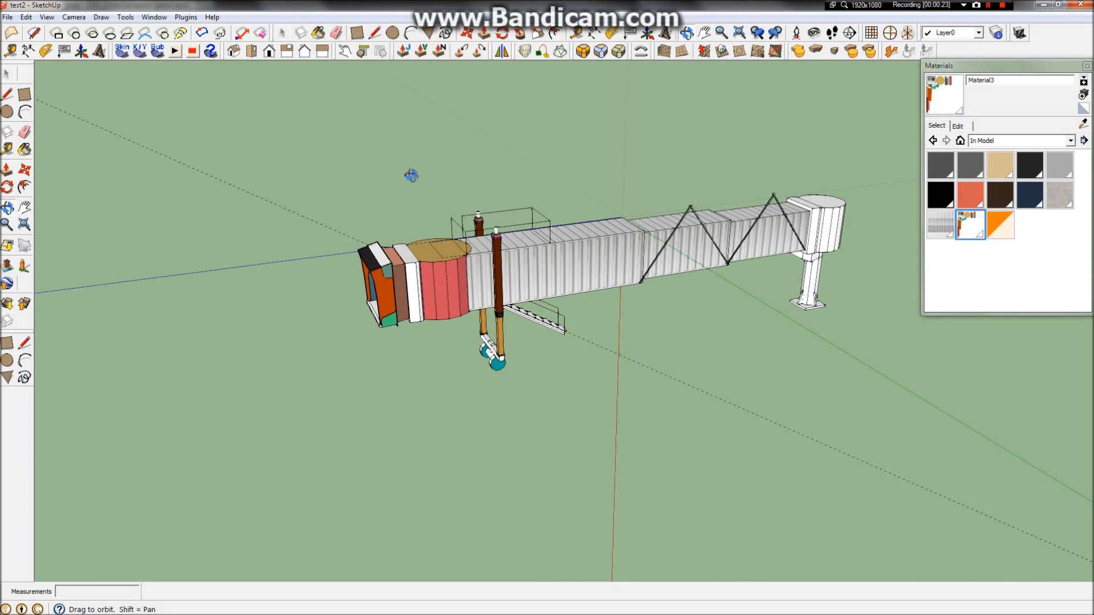
{"action": "left_click", "coordinate": [7, 18]}
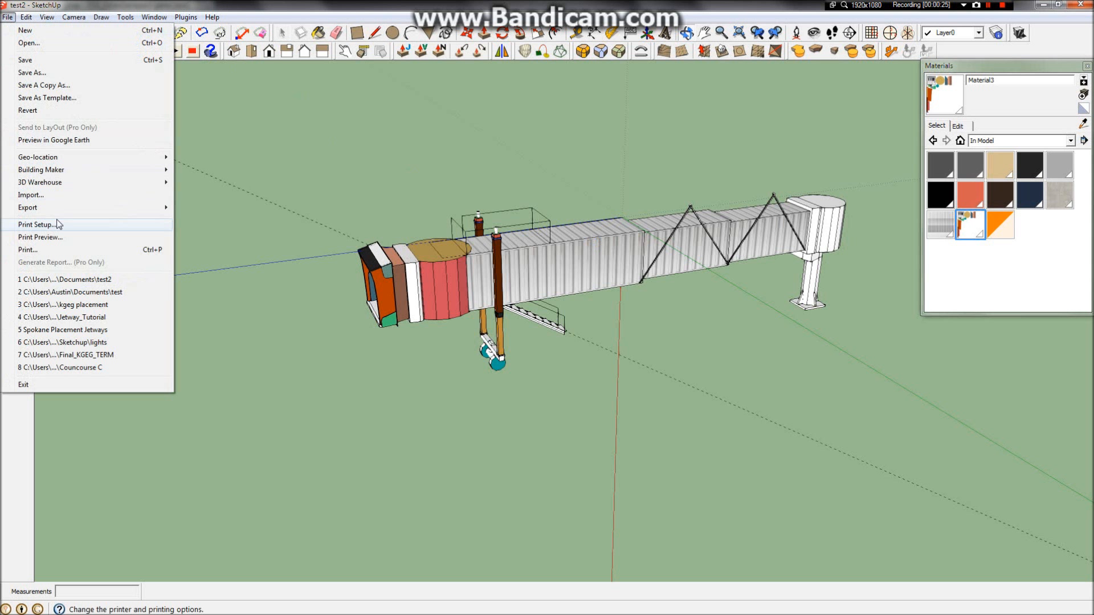
{"action": "mouse_move", "coordinate": [119, 208]}
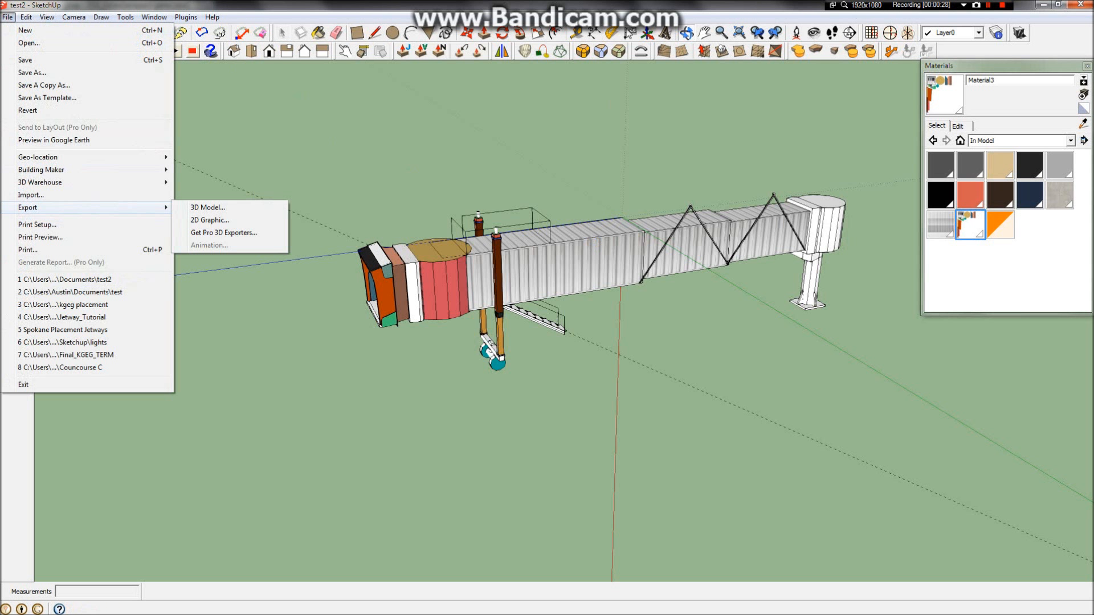
{"action": "mouse_move", "coordinate": [514, 3]}
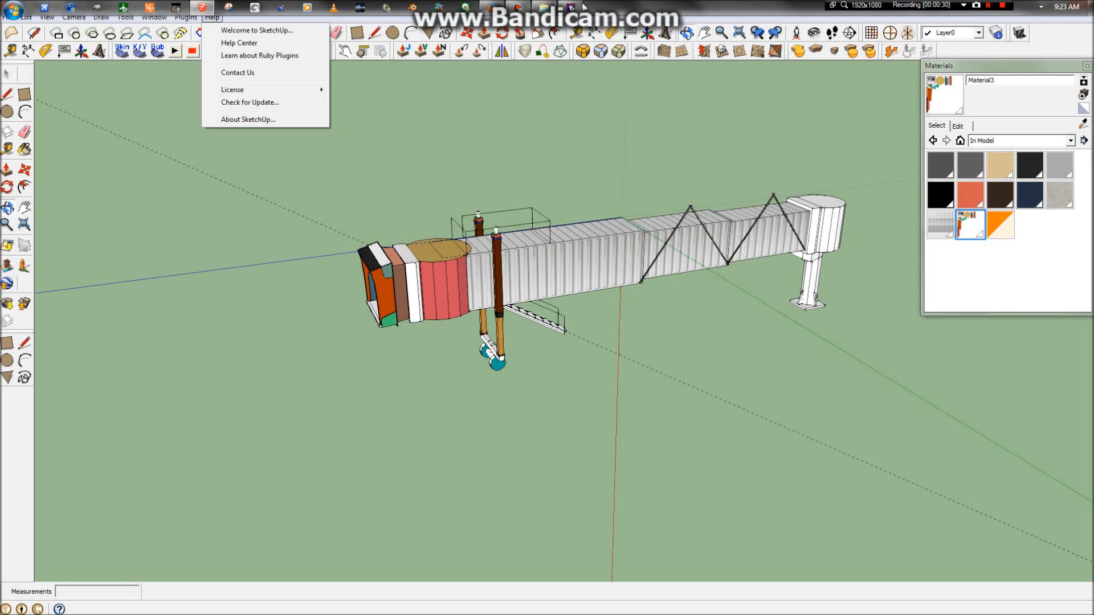
Browse to the MCX2 folder on Local Disk (C:) in Windows Explorer.
{"action": "left_click", "coordinate": [13, 9]}
{"action": "left_click", "coordinate": [204, 172]}
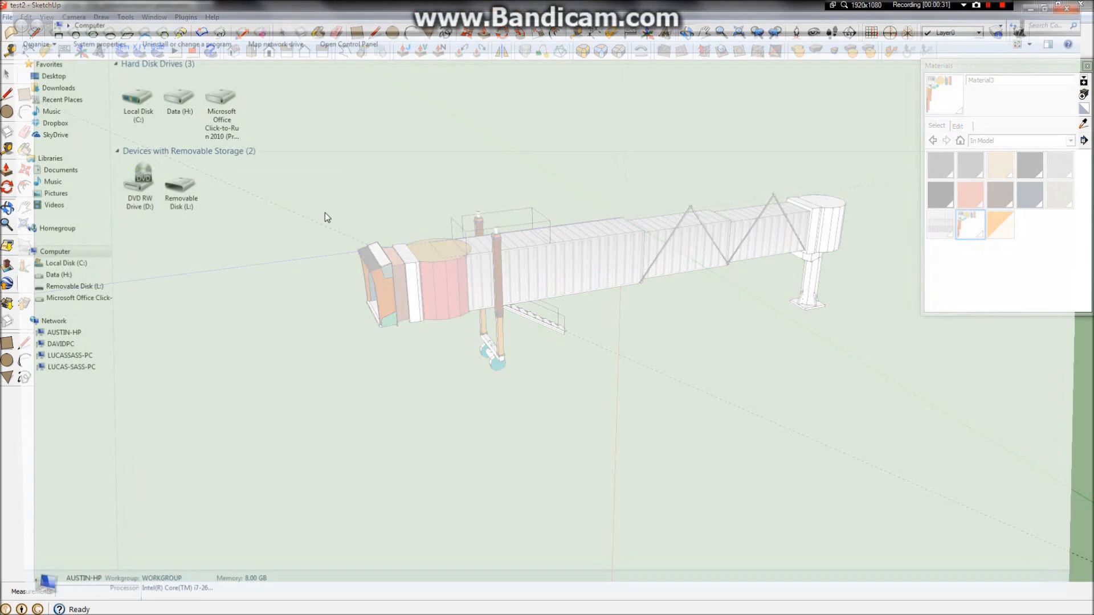
{"action": "double_click", "coordinate": [122, 98]}
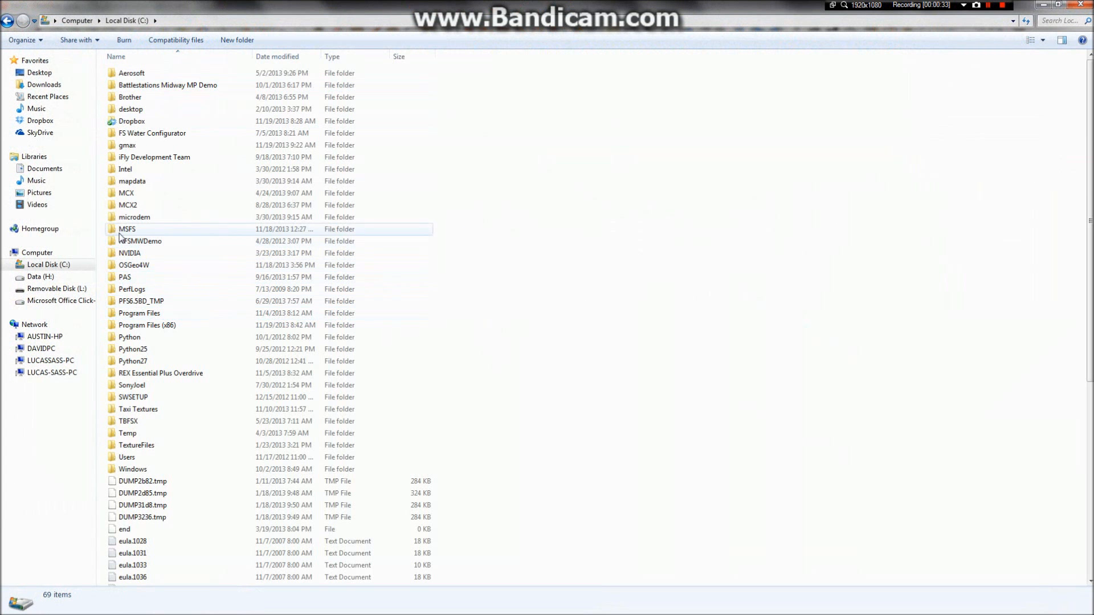
{"action": "double_click", "coordinate": [128, 205]}
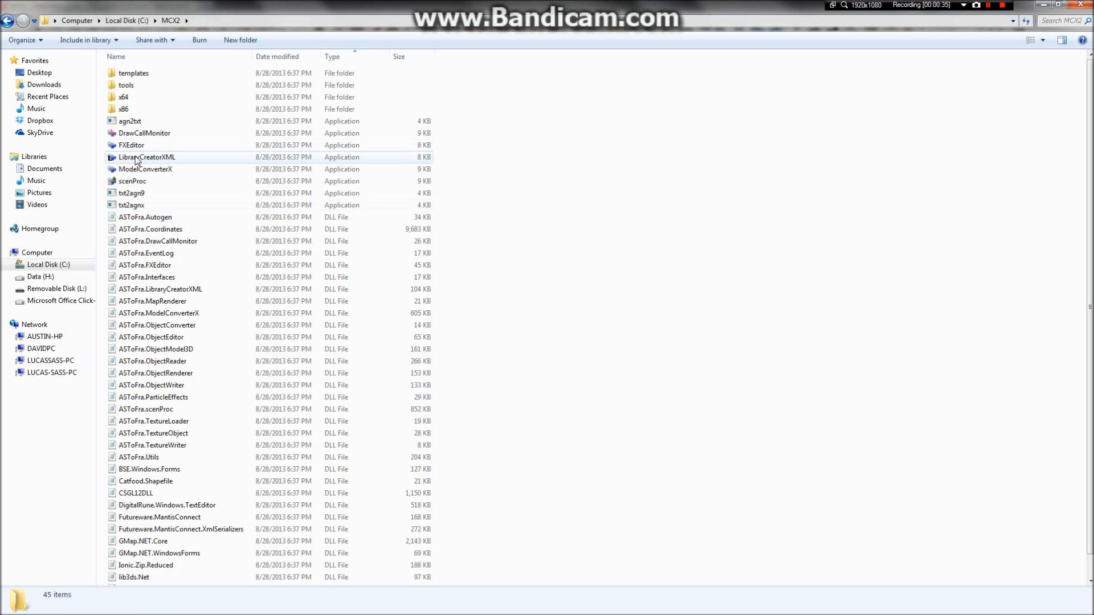
Launch ModelConverterX as administrator and dismiss its update notification.
{"action": "right_click", "coordinate": [138, 169]}
{"action": "left_click", "coordinate": [188, 183]}
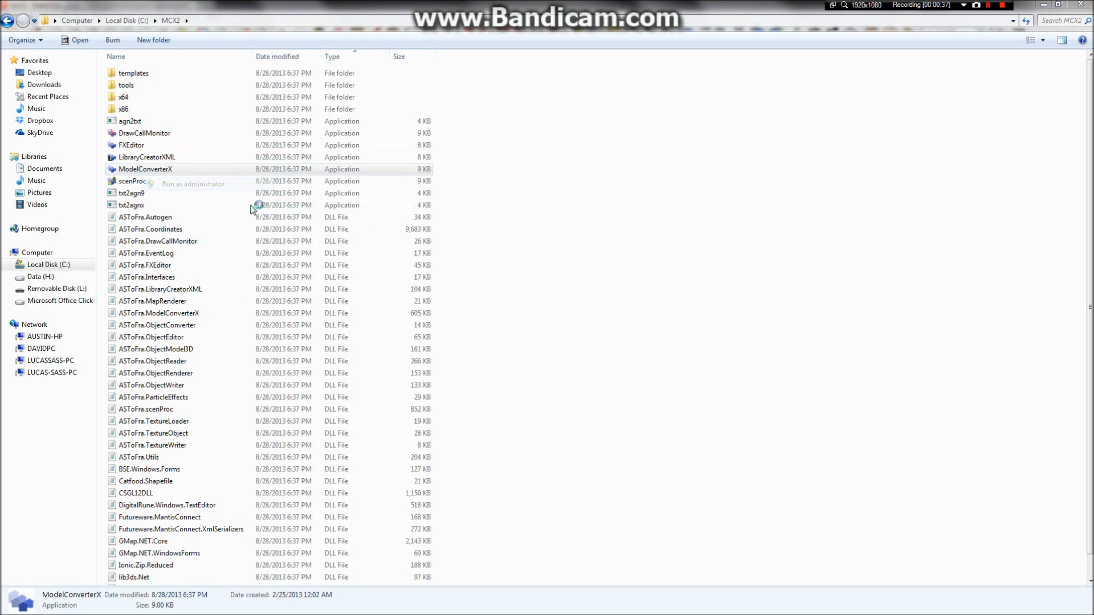
{"action": "left_click", "coordinate": [598, 344]}
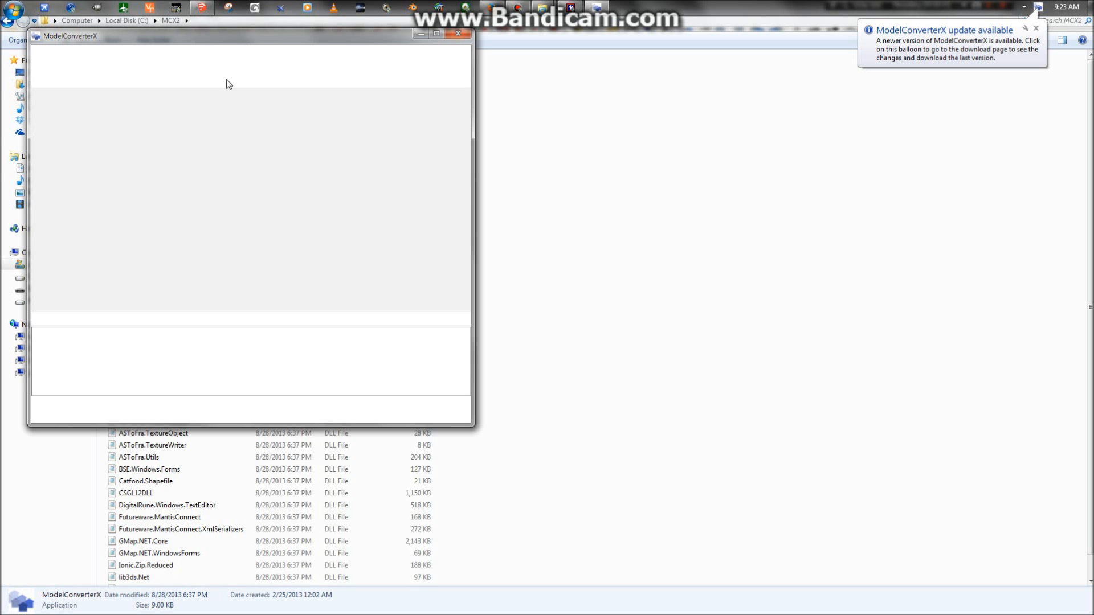
{"action": "left_click", "coordinate": [1037, 29]}
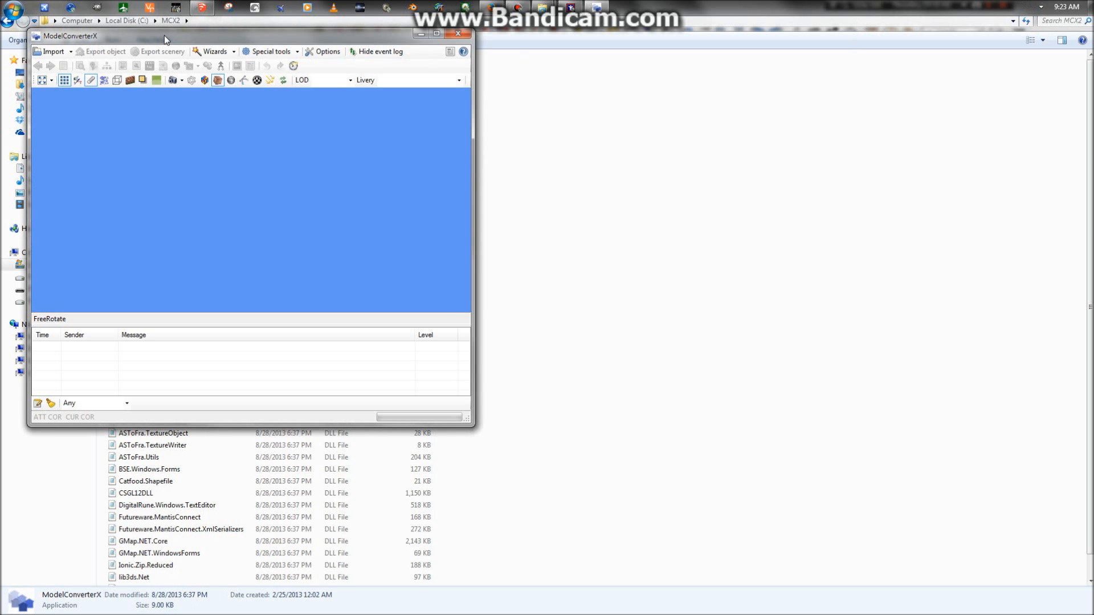
Load the test2.dae model from the Desktop into ModelConverterX.
{"action": "left_click", "coordinate": [235, 51]}
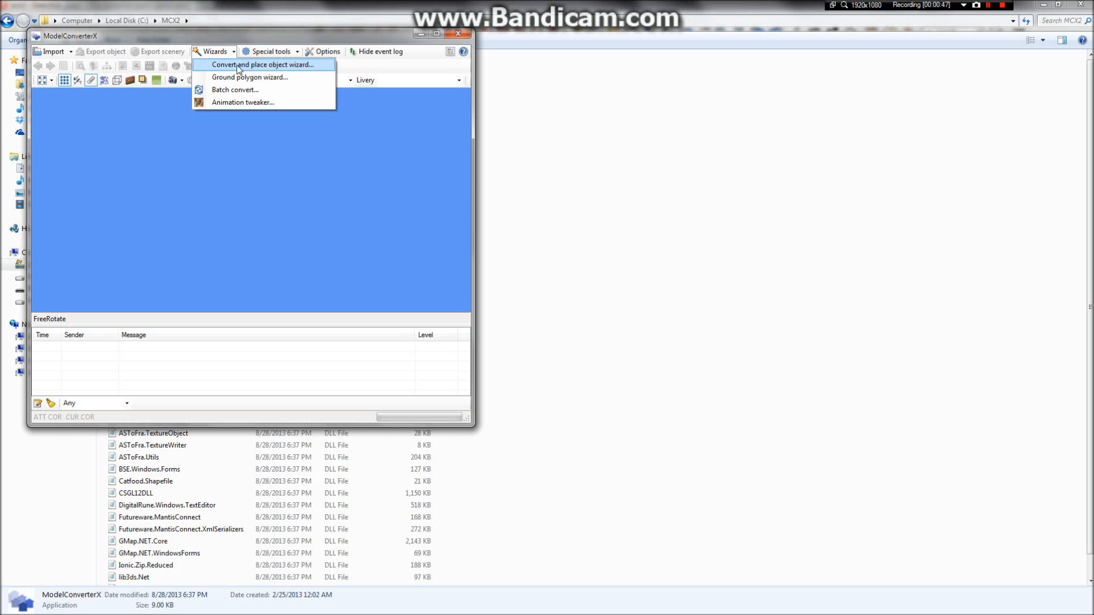
{"action": "left_click", "coordinate": [236, 65]}
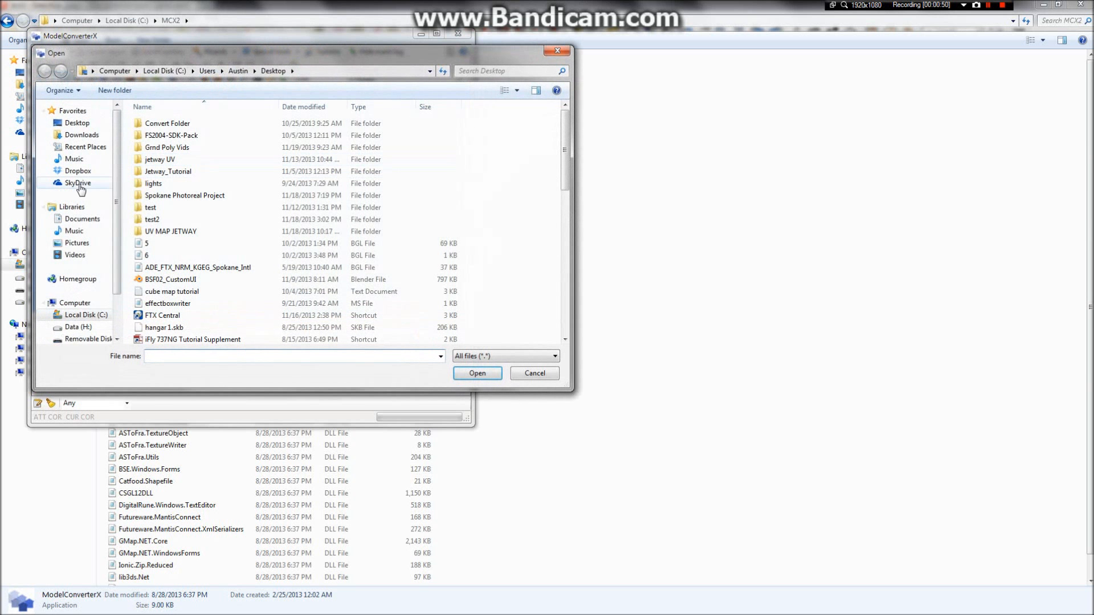
{"action": "left_click", "coordinate": [77, 123]}
{"action": "scroll", "coordinate": [200, 180], "scroll_direction": "down", "scroll_amount": 10}
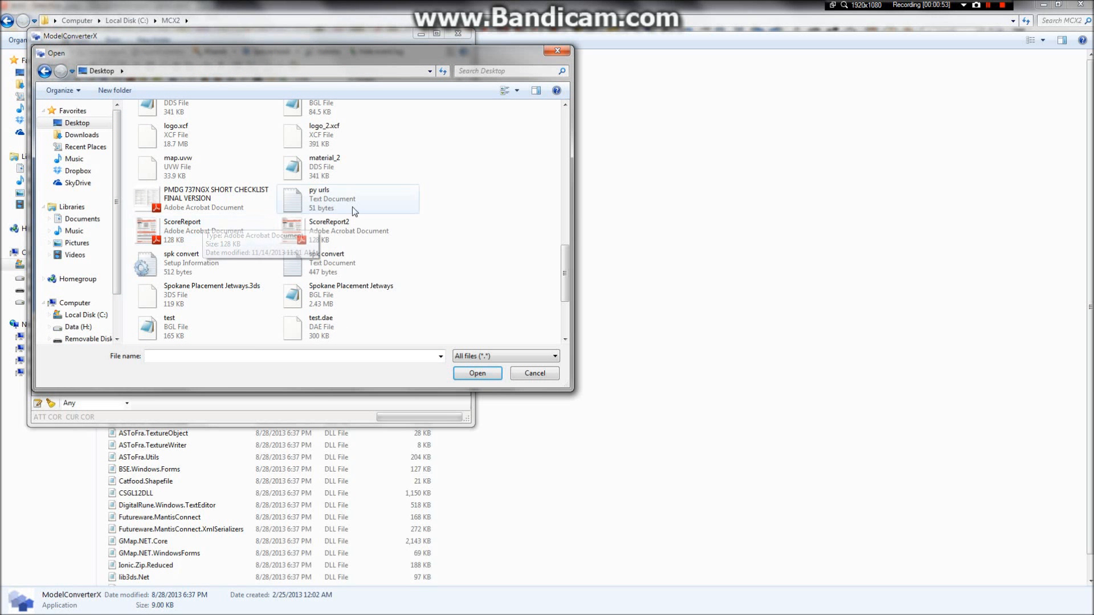
{"action": "scroll", "coordinate": [420, 203], "scroll_direction": "down", "scroll_amount": 3}
{"action": "scroll", "coordinate": [411, 200], "scroll_direction": "up", "scroll_amount": 6}
{"action": "scroll", "coordinate": [410, 200], "scroll_direction": "up", "scroll_amount": 2}
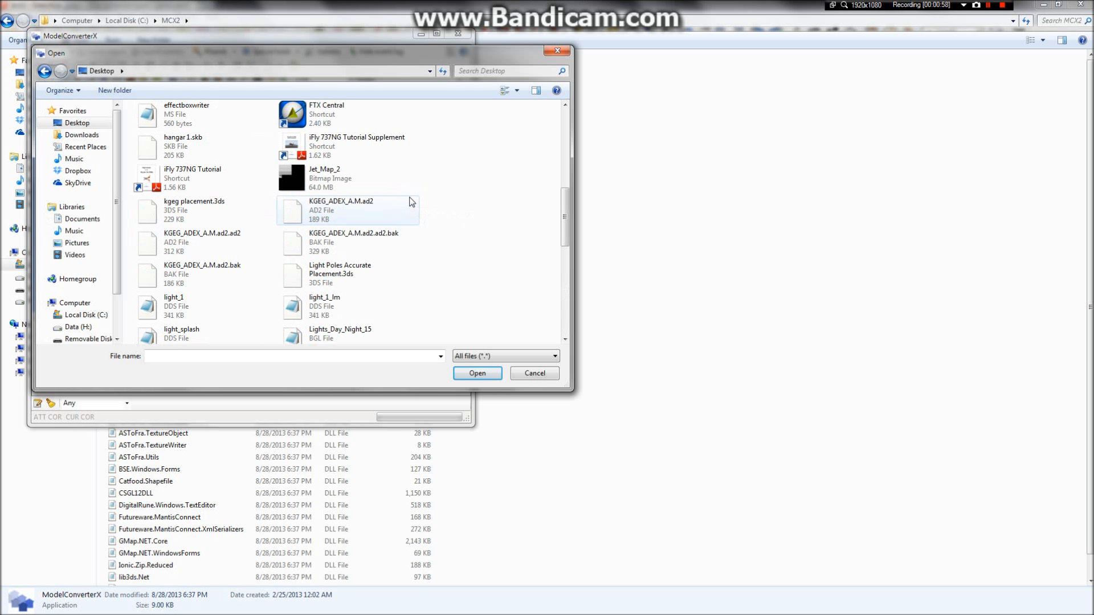
{"action": "scroll", "coordinate": [412, 202], "scroll_direction": "down", "scroll_amount": 5}
{"action": "left_click", "coordinate": [365, 234]}
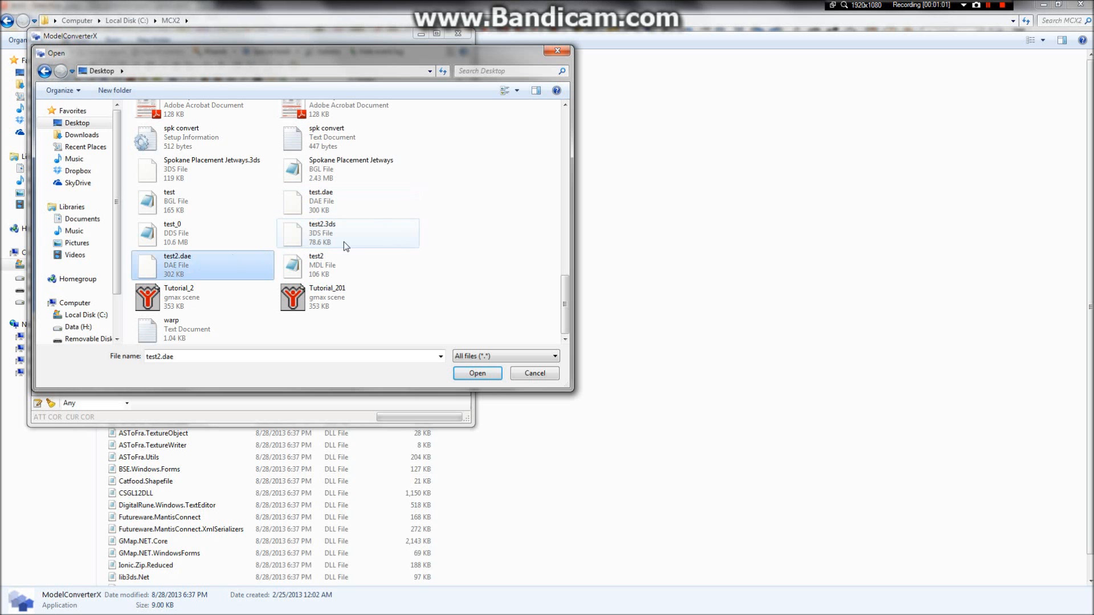
{"action": "left_click", "coordinate": [132, 291]}
{"action": "double_click", "coordinate": [160, 271]}
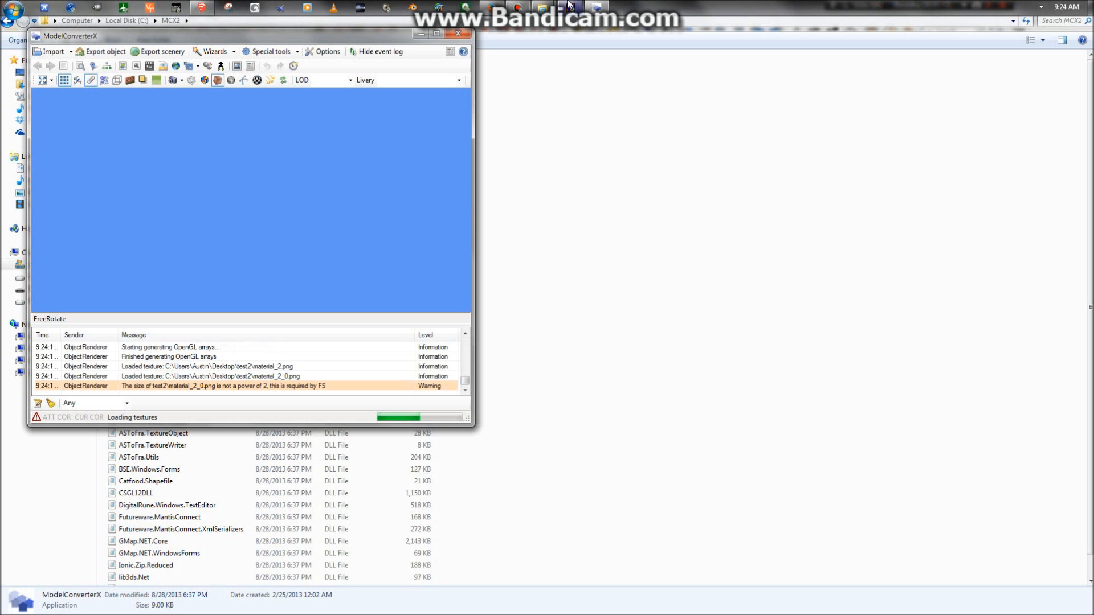
Prepare an export of the loaded object as test2 in the 3DS Max object (*.3DS) format.
{"action": "left_click_drag", "start_coordinate": [256, 203], "coordinate": [145, 197]}
{"action": "scroll", "coordinate": [116, 198], "scroll_direction": "up", "scroll_amount": 3}
{"action": "scroll", "coordinate": [116, 199], "scroll_direction": "up", "scroll_amount": 2}
{"action": "scroll", "coordinate": [163, 200], "scroll_direction": "down", "scroll_amount": 3}
{"action": "scroll", "coordinate": [237, 194], "scroll_direction": "up", "scroll_amount": 2}
{"action": "mouse_move", "coordinate": [248, 185]}
{"action": "left_mouse_down"}
{"action": "mouse_move", "coordinate": [234, 185]}
{"action": "mouse_move", "coordinate": [250, 192]}
{"action": "mouse_move", "coordinate": [258, 177]}
{"action": "mouse_move", "coordinate": [249, 185]}
{"action": "left_mouse_up"}
{"action": "left_click", "coordinate": [101, 51]}
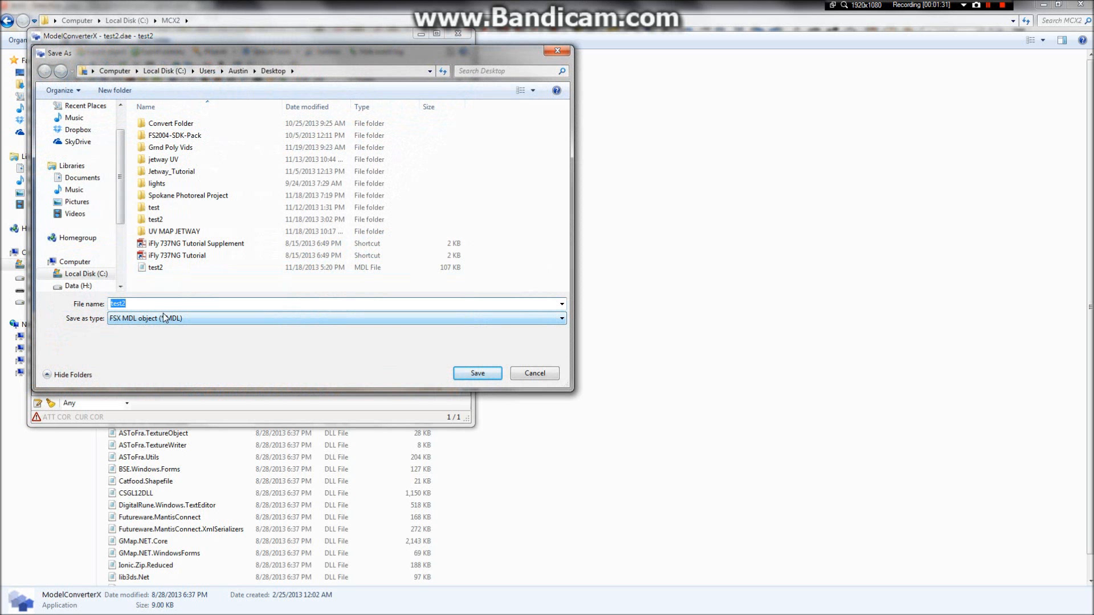
{"action": "left_click", "coordinate": [162, 319]}
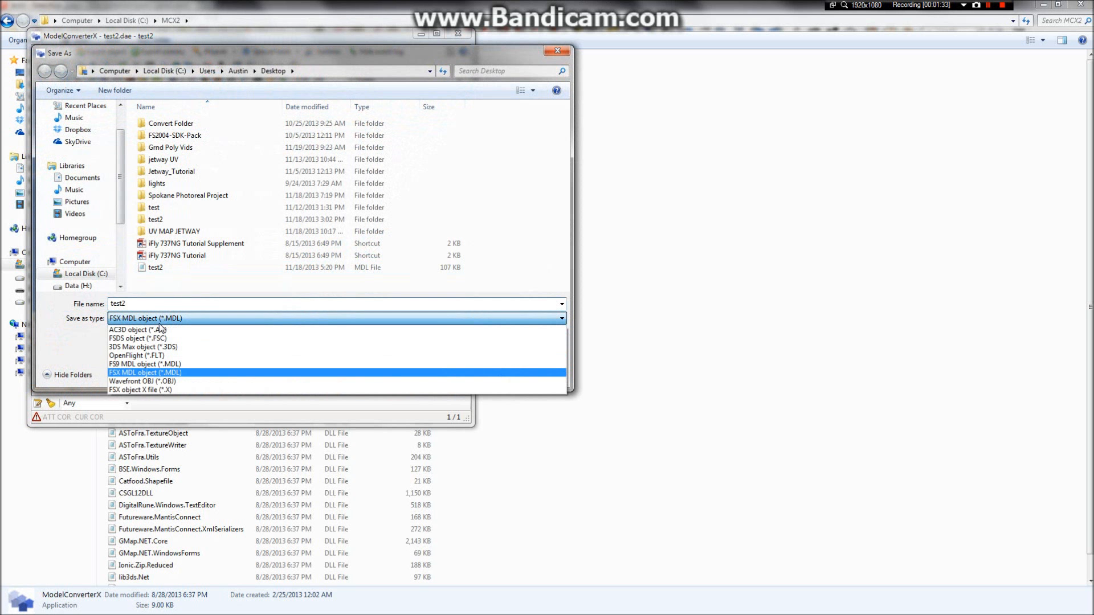
{"action": "left_click", "coordinate": [180, 349]}
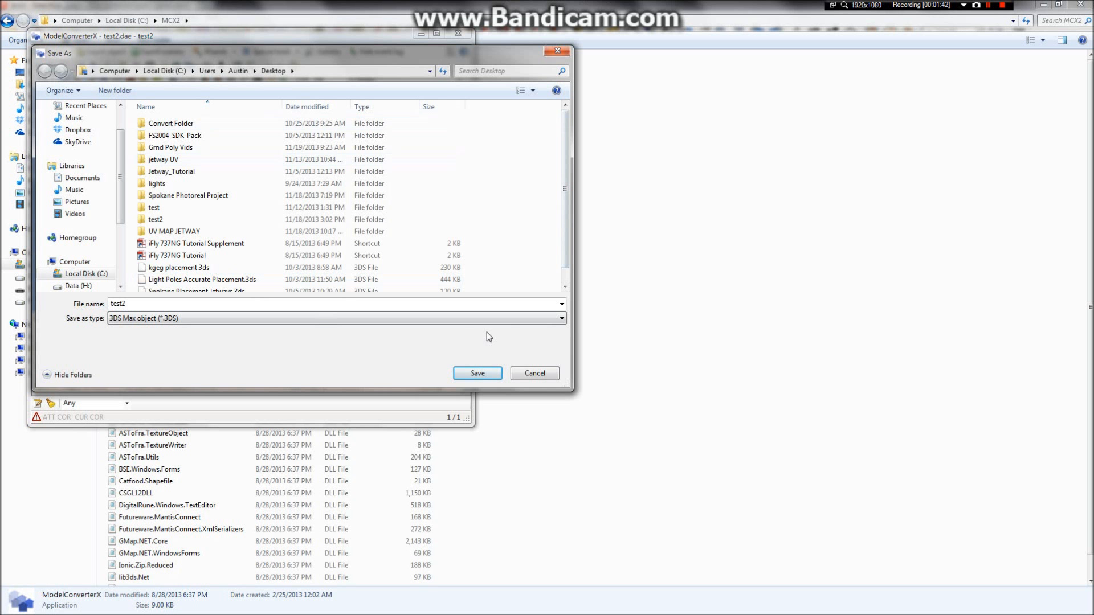
Switch to gmax and review the file commands available for the uvmap04 scene.
{"action": "mouse_move", "coordinate": [287, 5]}
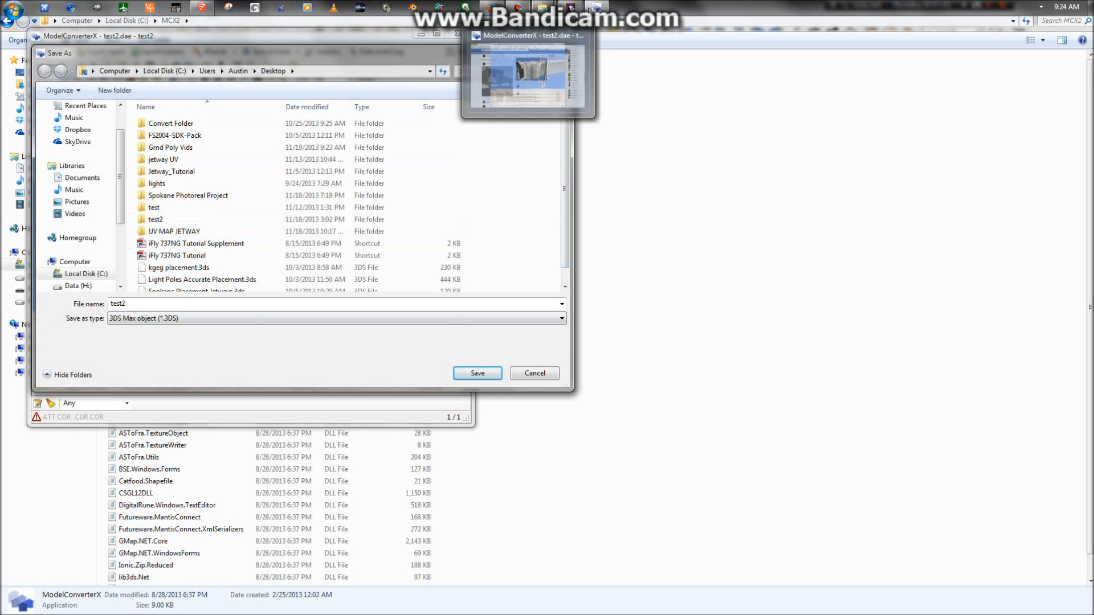
{"action": "left_click", "coordinate": [596, 7]}
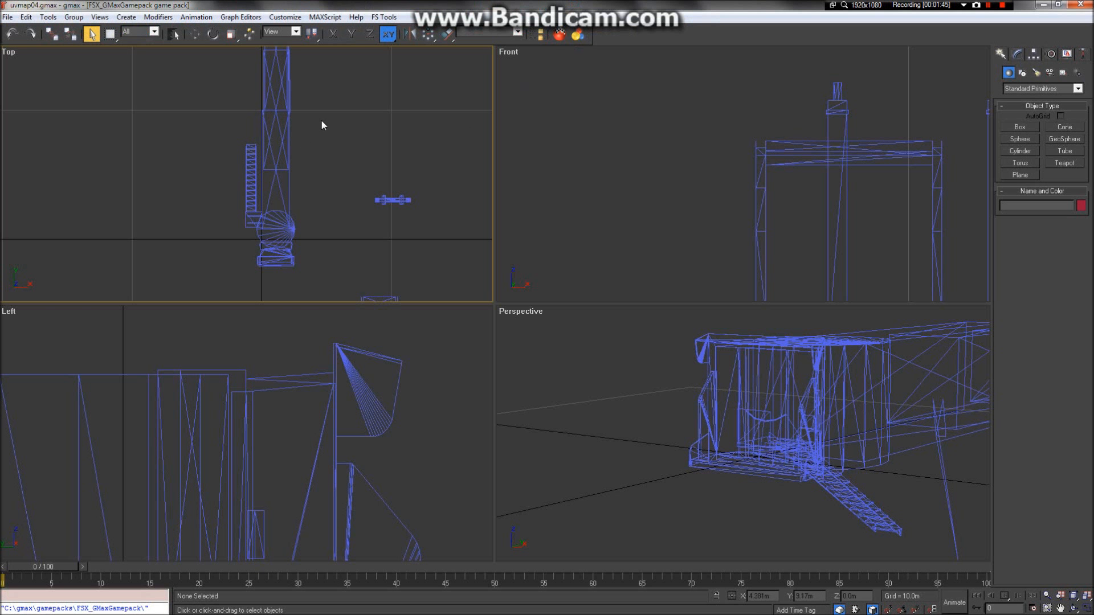
{"action": "scroll", "coordinate": [322, 121], "scroll_direction": "down", "scroll_amount": 6}
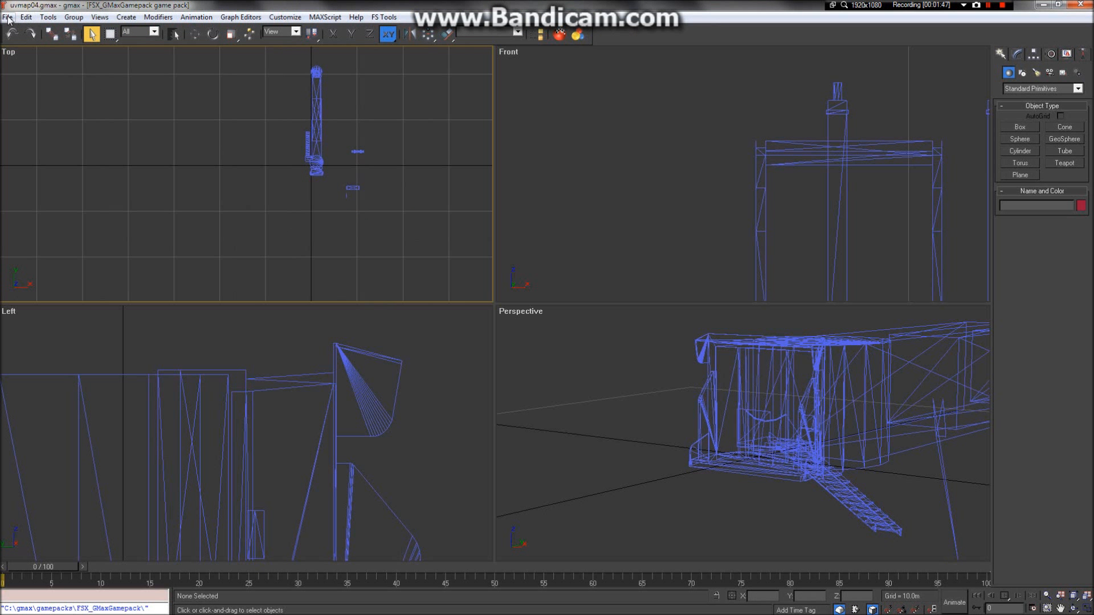
{"action": "left_click", "coordinate": [8, 17]}
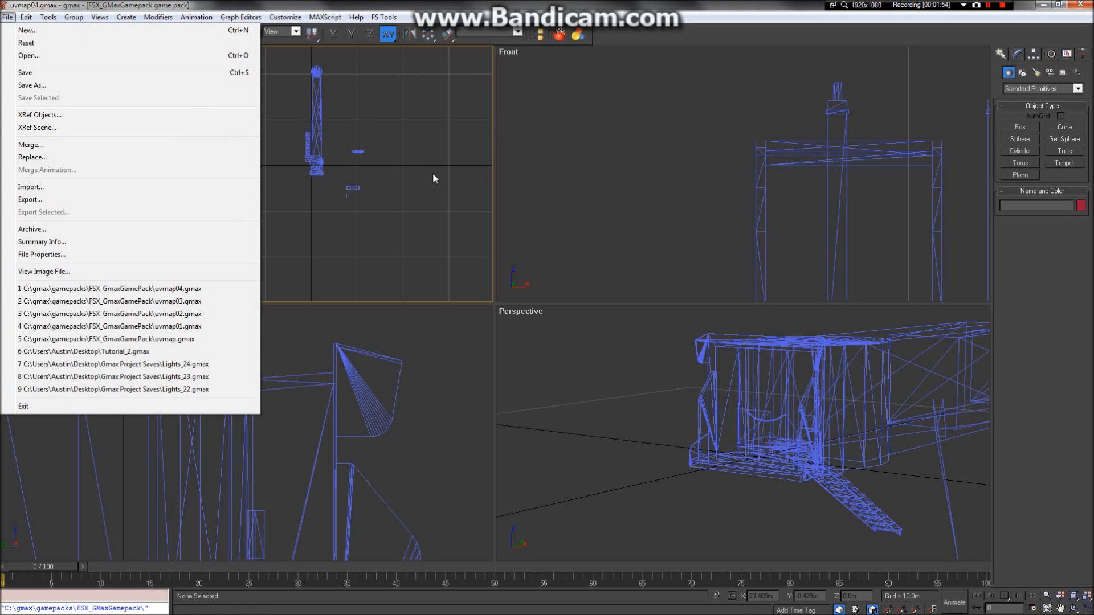
{"action": "left_click", "coordinate": [285, 107]}
Examine the jetway in the Top viewport by selecting its cab-and-stairs object and its tunnel object in turn.
{"action": "scroll", "coordinate": [285, 108], "scroll_direction": "down", "scroll_amount": 5}
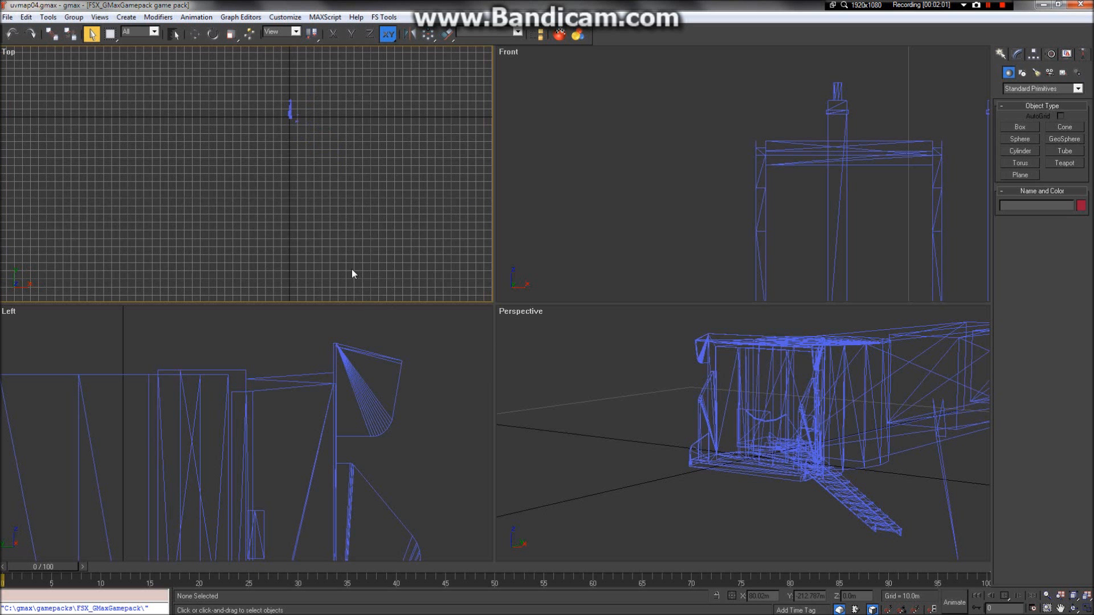
{"action": "scroll", "coordinate": [250, 107], "scroll_direction": "up", "scroll_amount": 10}
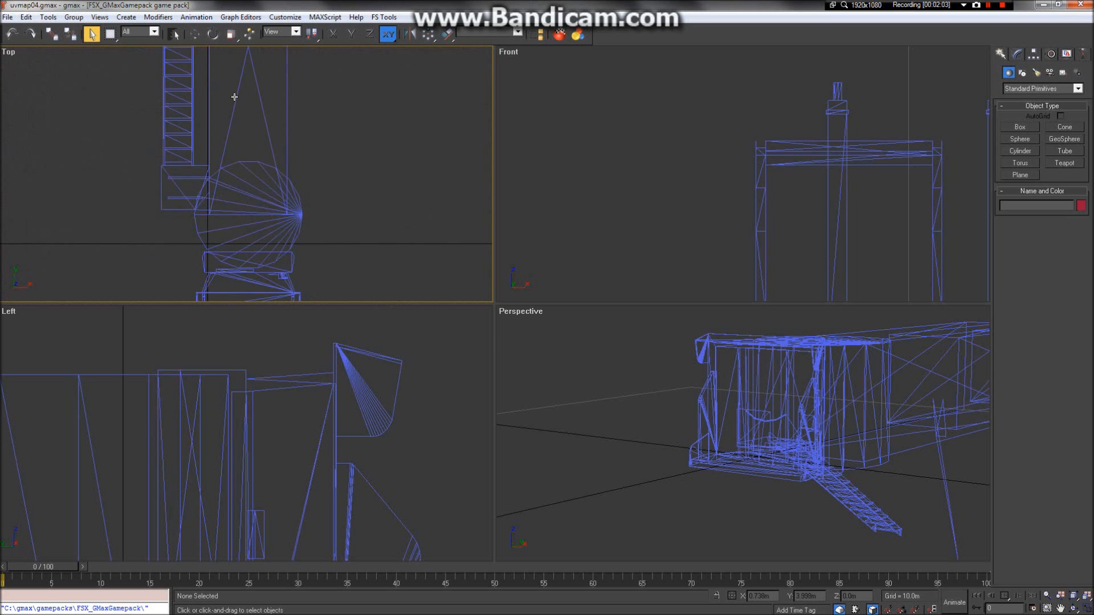
{"action": "left_click", "coordinate": [250, 153]}
{"action": "scroll", "coordinate": [271, 188], "scroll_direction": "down", "scroll_amount": 4}
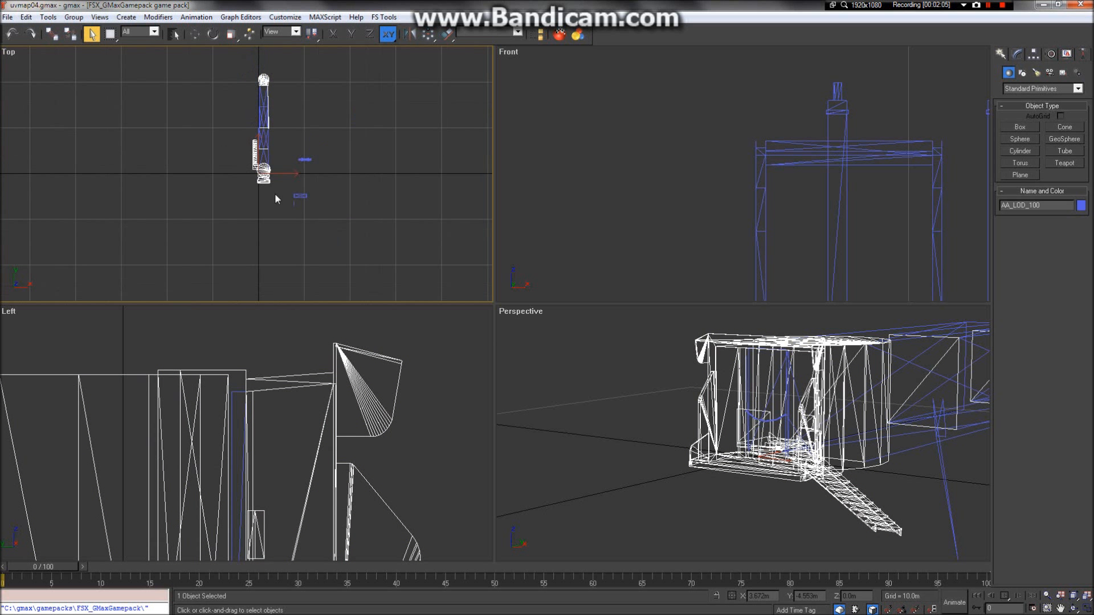
{"action": "left_click", "coordinate": [260, 133]}
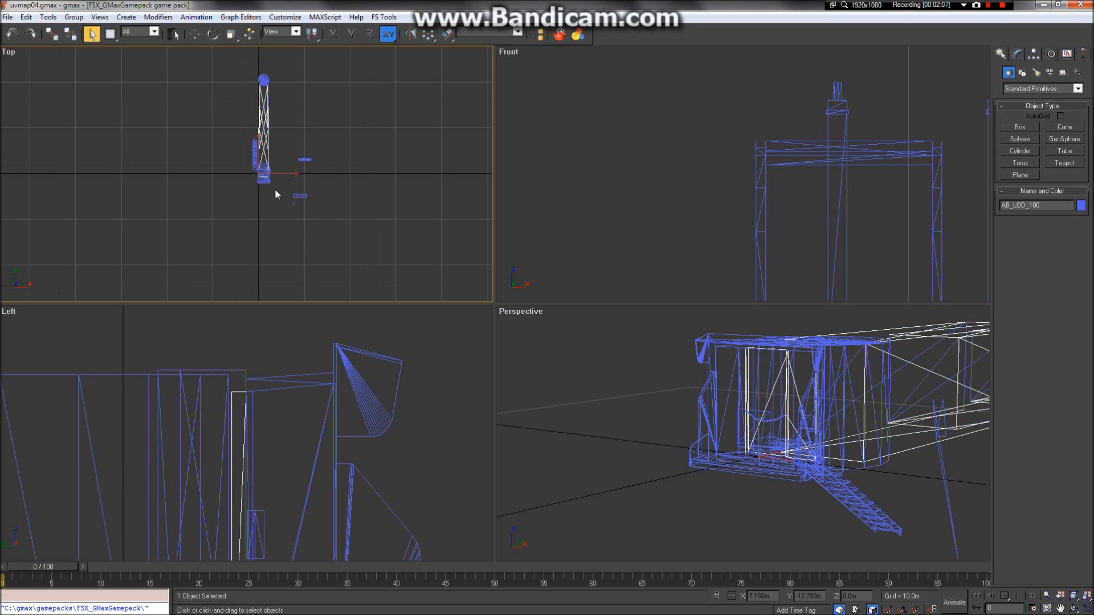
{"action": "scroll", "coordinate": [250, 92], "scroll_direction": "up", "scroll_amount": 3}
{"action": "scroll", "coordinate": [250, 93], "scroll_direction": "down", "scroll_amount": 1}
Inspect the jetway from the side in the Left viewport, selecting the cab end and the support end.
{"action": "right_click", "coordinate": [325, 319]}
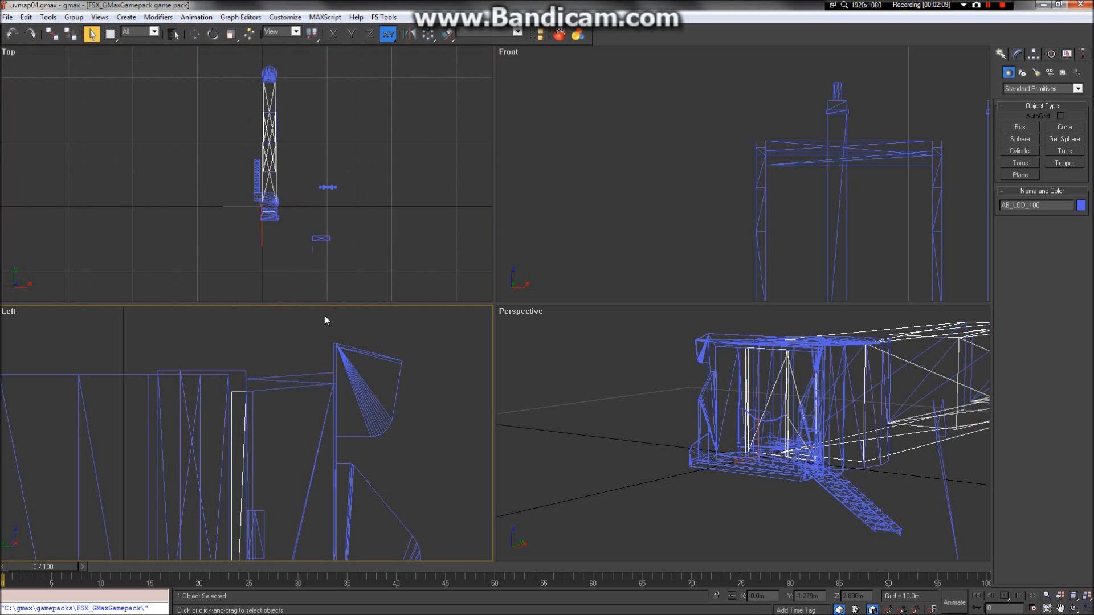
{"action": "scroll", "coordinate": [325, 319], "scroll_direction": "down", "scroll_amount": 5}
{"action": "left_click", "coordinate": [117, 347]}
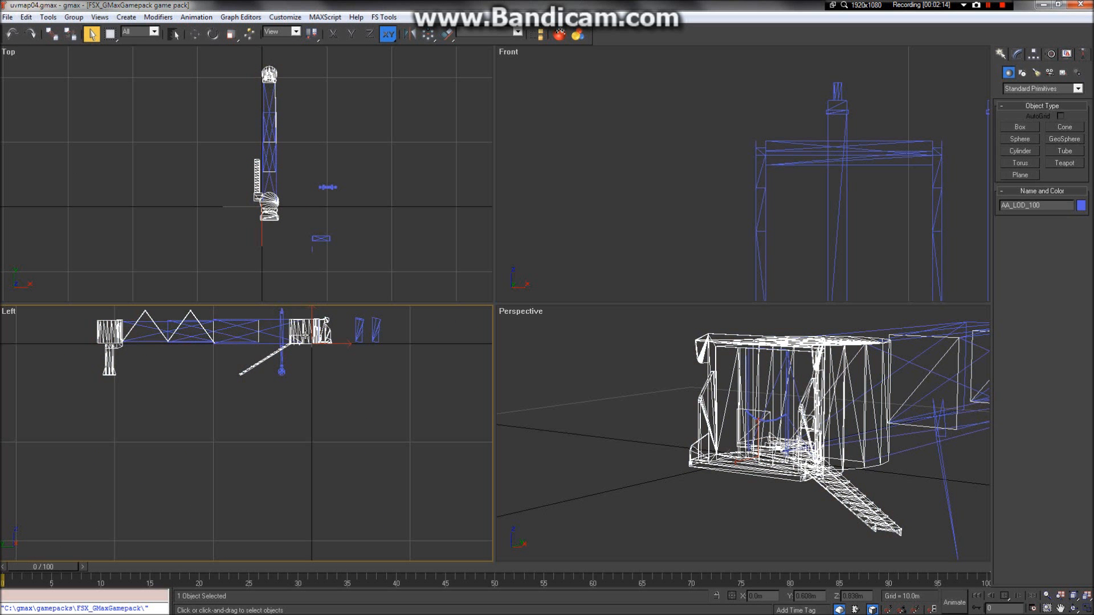
{"action": "left_click", "coordinate": [305, 335]}
{"action": "left_click", "coordinate": [105, 322]}
Select the tunnel object, switch the selection to the AA_LOD_100 cab object, and compare it across the Top, Perspective and Left viewports.
{"action": "left_click", "coordinate": [276, 175]}
{"action": "scroll", "coordinate": [254, 222], "scroll_direction": "up", "scroll_amount": 8}
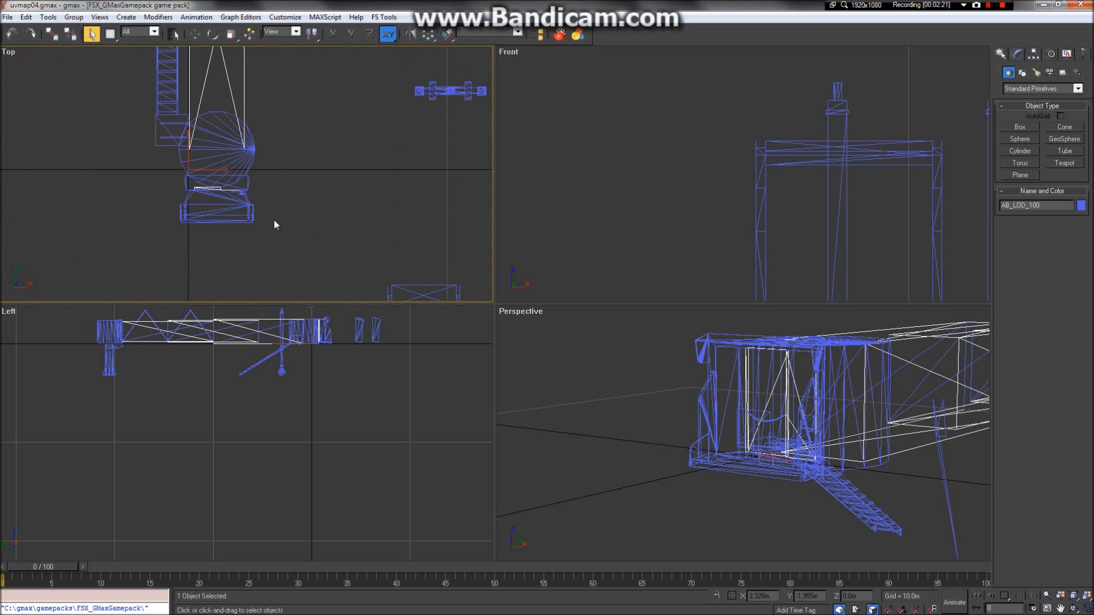
{"action": "scroll", "coordinate": [273, 221], "scroll_direction": "up", "scroll_amount": 2}
{"action": "left_click", "coordinate": [245, 222]}
{"action": "right_click", "coordinate": [901, 390]}
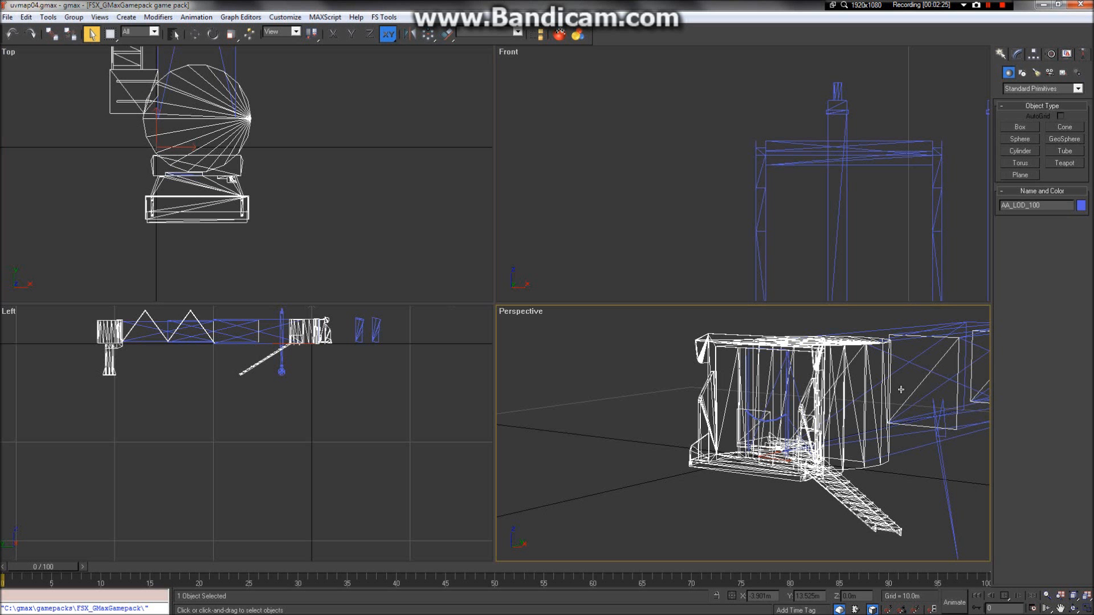
{"action": "right_click", "coordinate": [371, 361]}
{"action": "scroll", "coordinate": [292, 399], "scroll_direction": "down", "scroll_amount": 6}
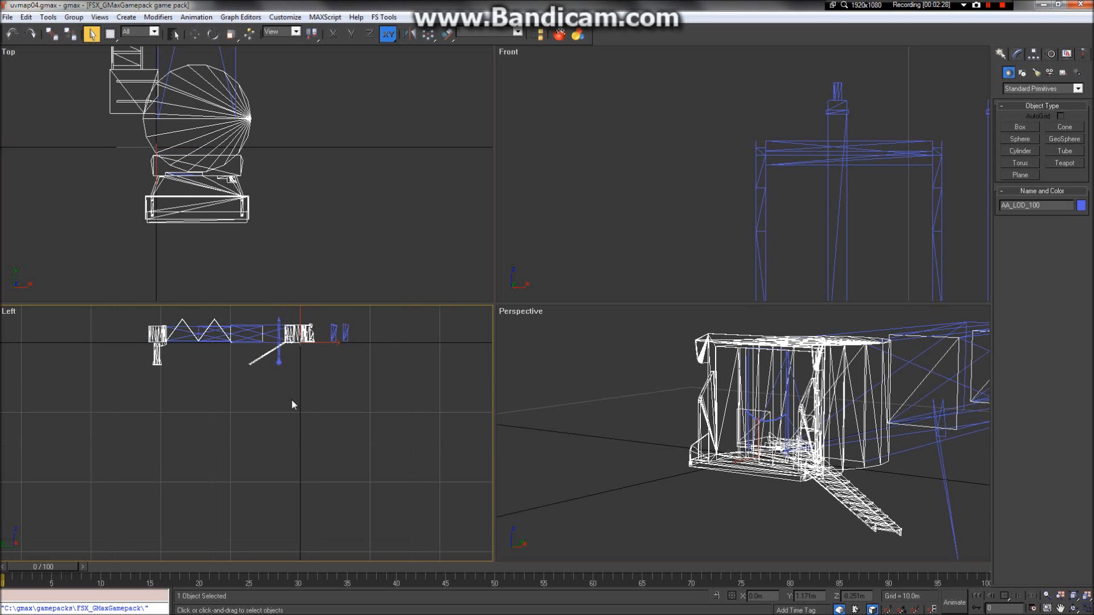
Examine the cab's stairs in the Left and Top viewports, down to the outermost tread.
{"action": "scroll", "coordinate": [291, 353], "scroll_direction": "up", "scroll_amount": 5}
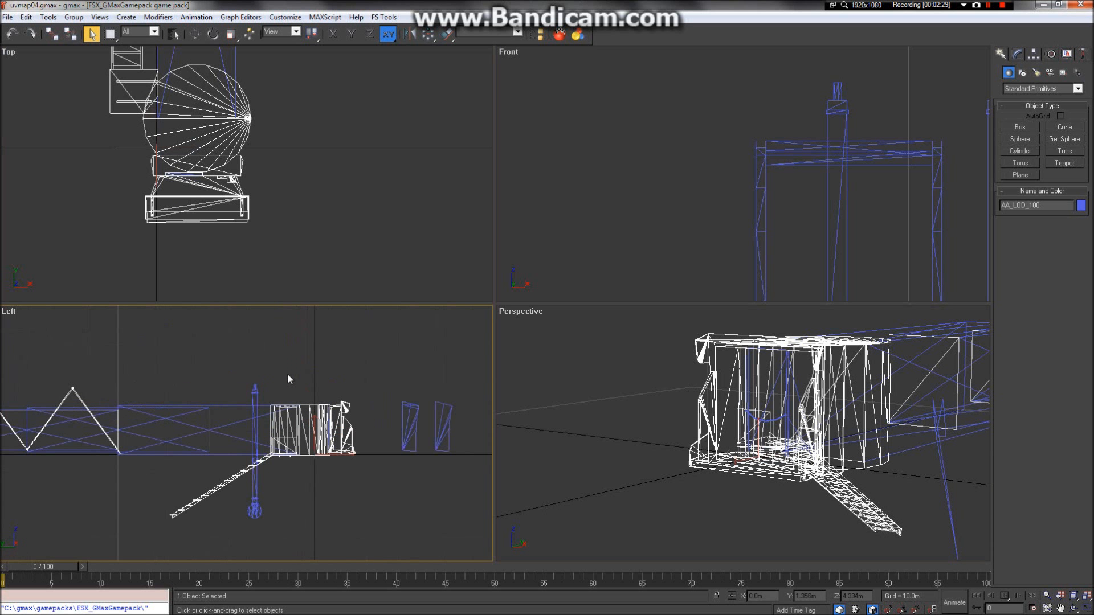
{"action": "left_click", "coordinate": [232, 353]}
{"action": "left_click", "coordinate": [279, 438]}
{"action": "scroll", "coordinate": [292, 427], "scroll_direction": "down", "scroll_amount": 3}
{"action": "right_click", "coordinate": [200, 209]}
{"action": "scroll", "coordinate": [273, 279], "scroll_direction": "down", "scroll_amount": 3}
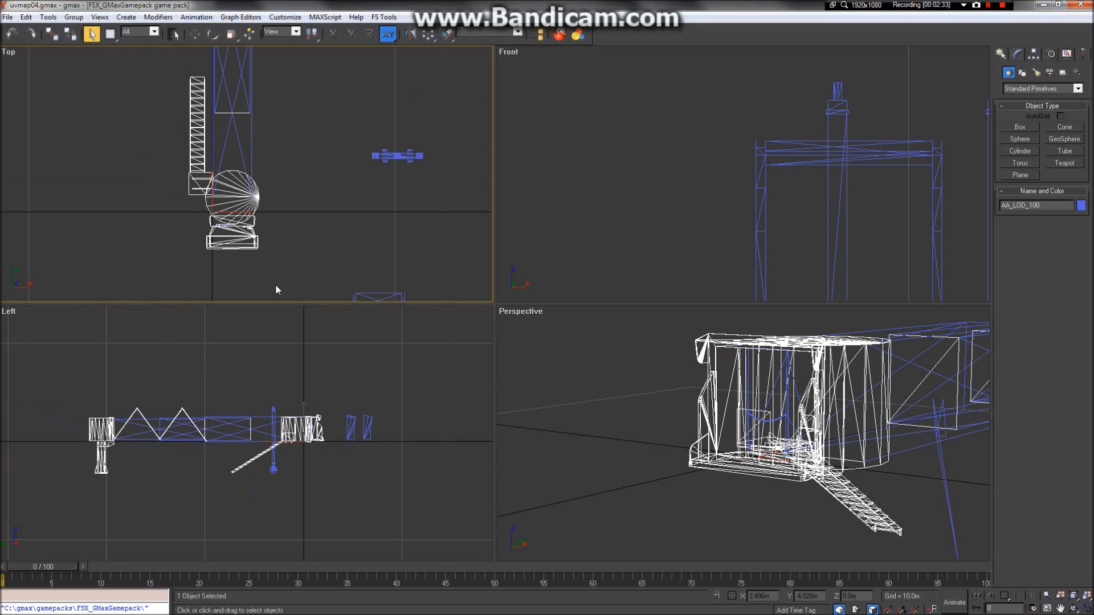
{"action": "scroll", "coordinate": [202, 145], "scroll_direction": "up", "scroll_amount": 4}
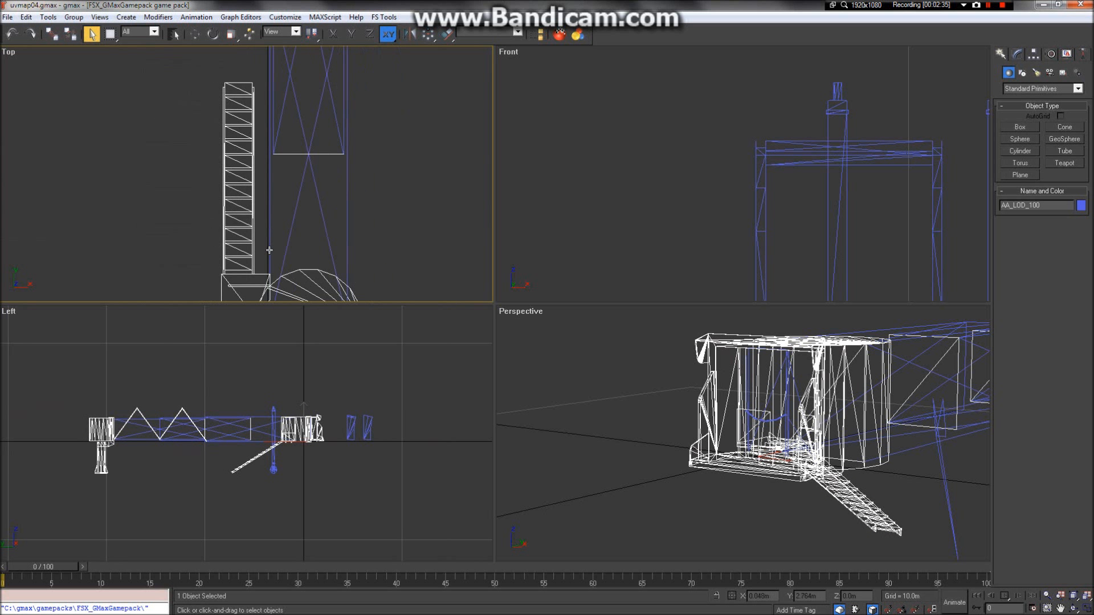
{"action": "scroll", "coordinate": [270, 250], "scroll_direction": "down", "scroll_amount": 2}
{"action": "scroll", "coordinate": [268, 245], "scroll_direction": "up", "scroll_amount": 2}
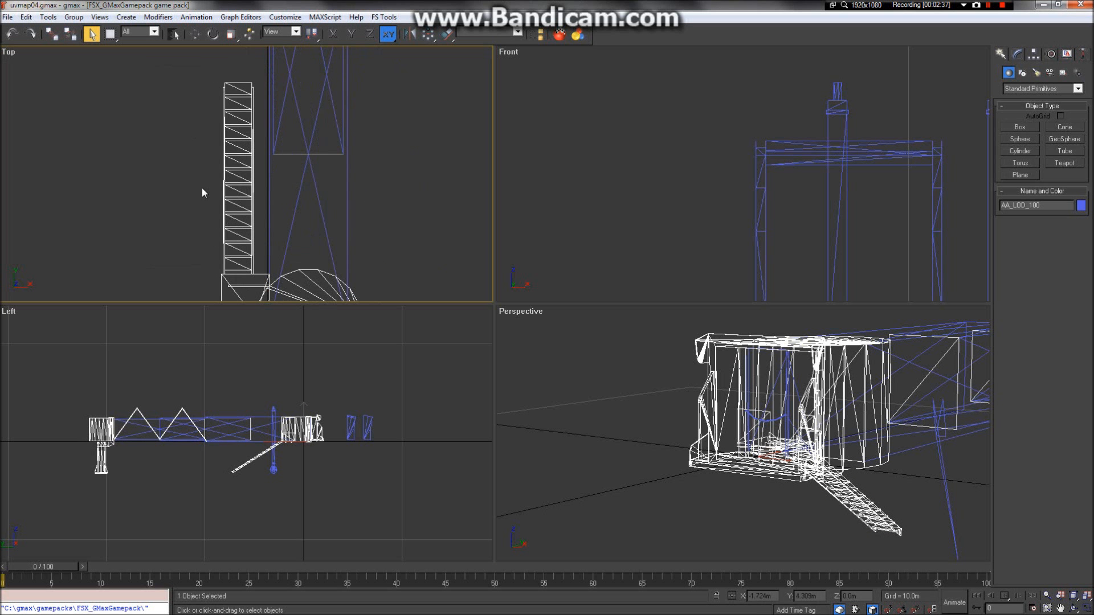
{"action": "left_click", "coordinate": [207, 183]}
{"action": "left_click", "coordinate": [233, 80]}
{"action": "scroll", "coordinate": [232, 80], "scroll_direction": "up", "scroll_amount": 5}
{"action": "scroll", "coordinate": [335, 245], "scroll_direction": "down", "scroll_amount": 1}
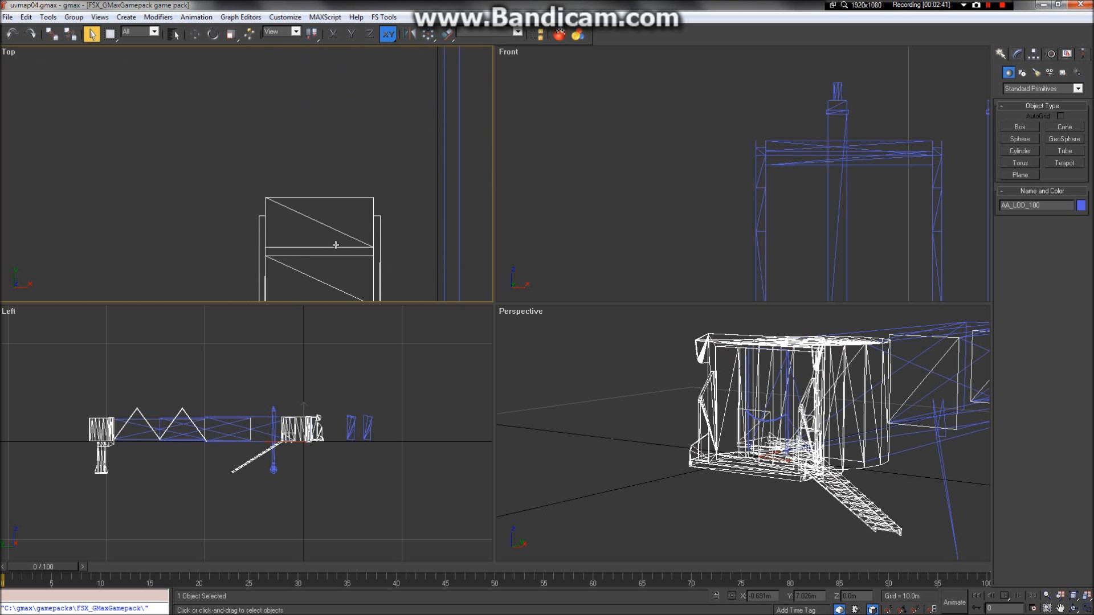
{"action": "scroll", "coordinate": [325, 181], "scroll_direction": "down", "scroll_amount": 5}
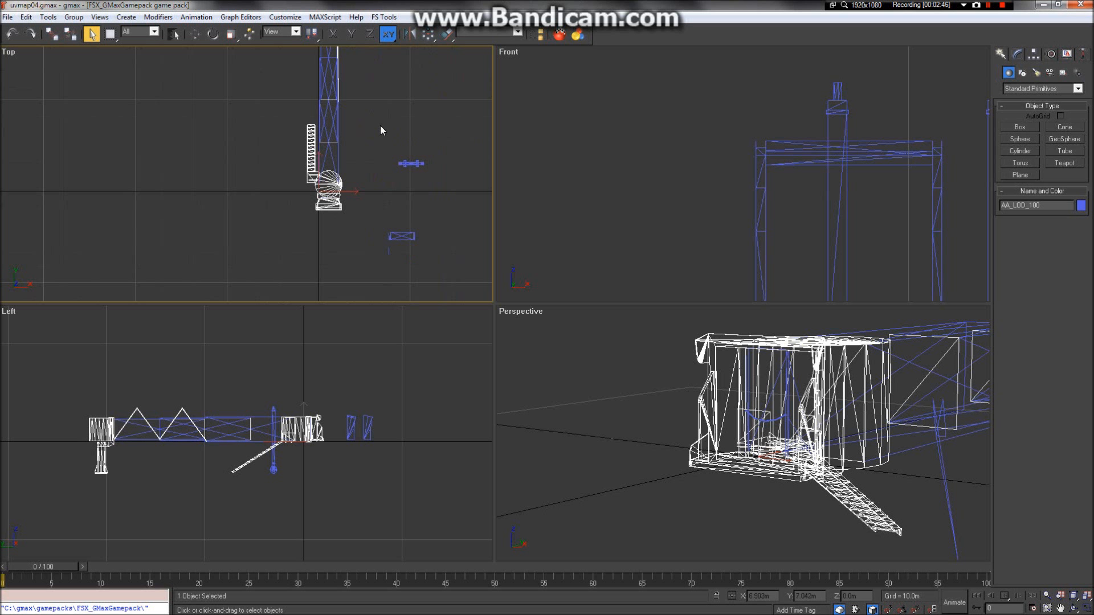
Convert the AA_LOD_100 object to an Editable Mesh.
{"action": "scroll", "coordinate": [379, 128], "scroll_direction": "up", "scroll_amount": 2}
{"action": "right_click", "coordinate": [364, 226]}
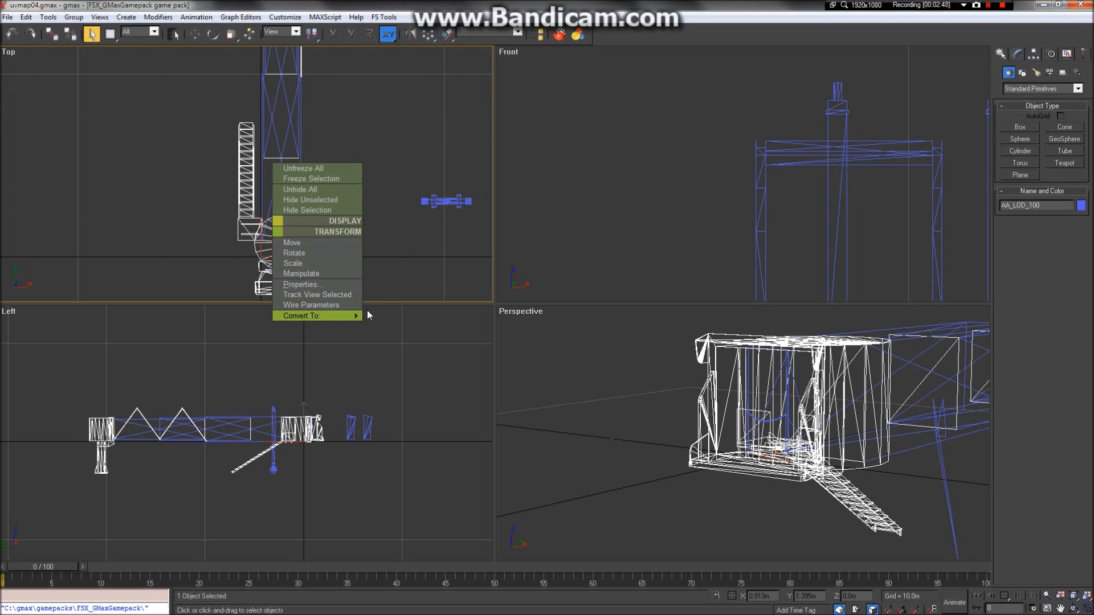
{"action": "left_click", "coordinate": [388, 312]}
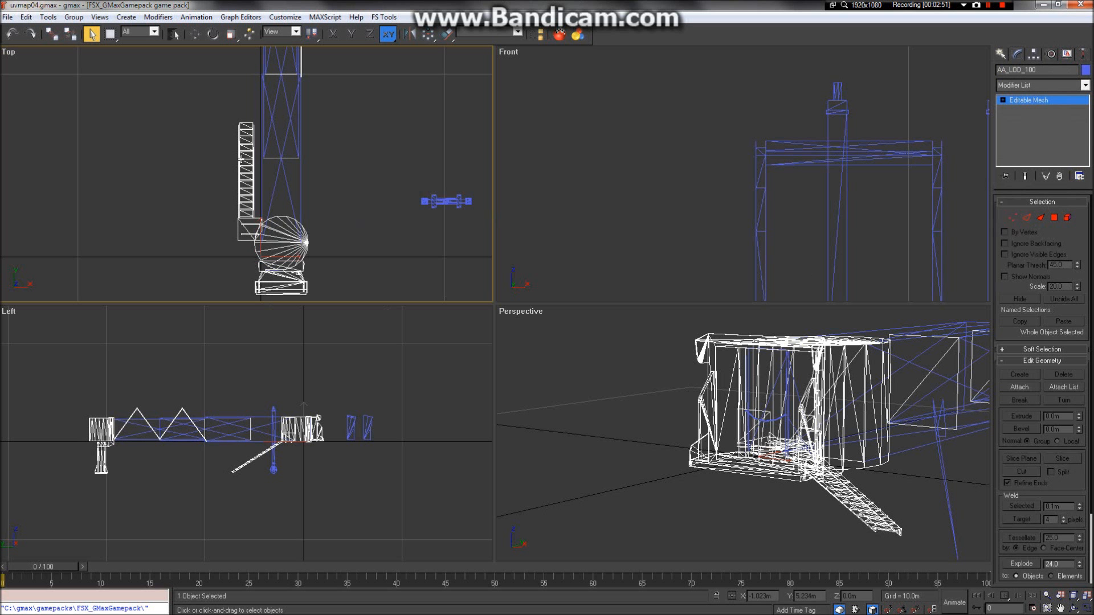
Select the lowest stair tread's face at polygon level of the Editable Mesh, then leave polygon editing.
{"action": "scroll", "coordinate": [241, 159], "scroll_direction": "up", "scroll_amount": 5}
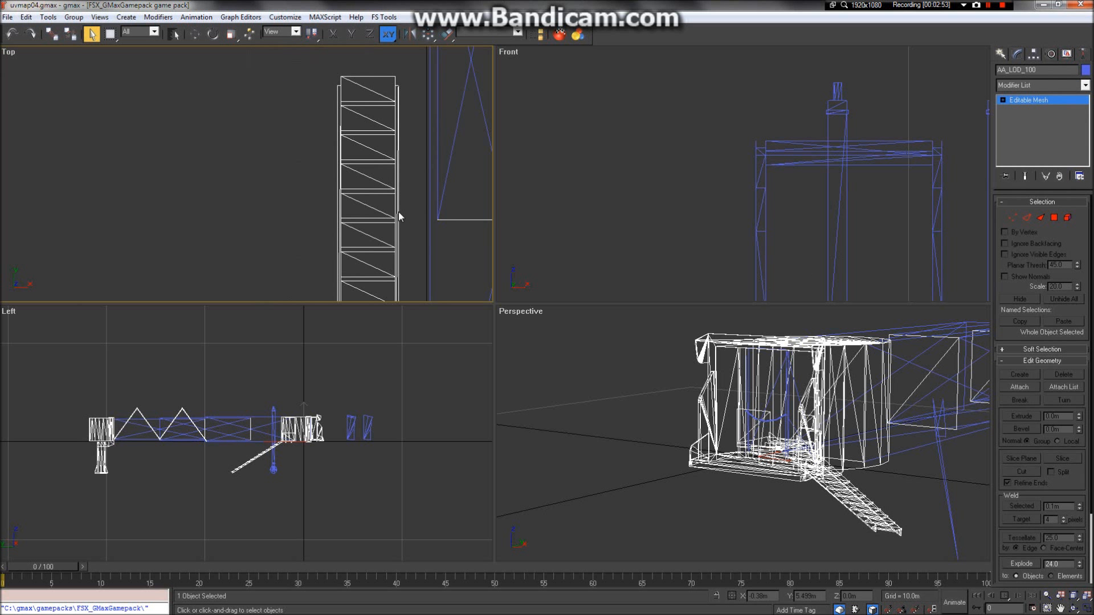
{"action": "scroll", "coordinate": [351, 88], "scroll_direction": "up", "scroll_amount": 4}
{"action": "scroll", "coordinate": [250, 89], "scroll_direction": "down", "scroll_amount": 2}
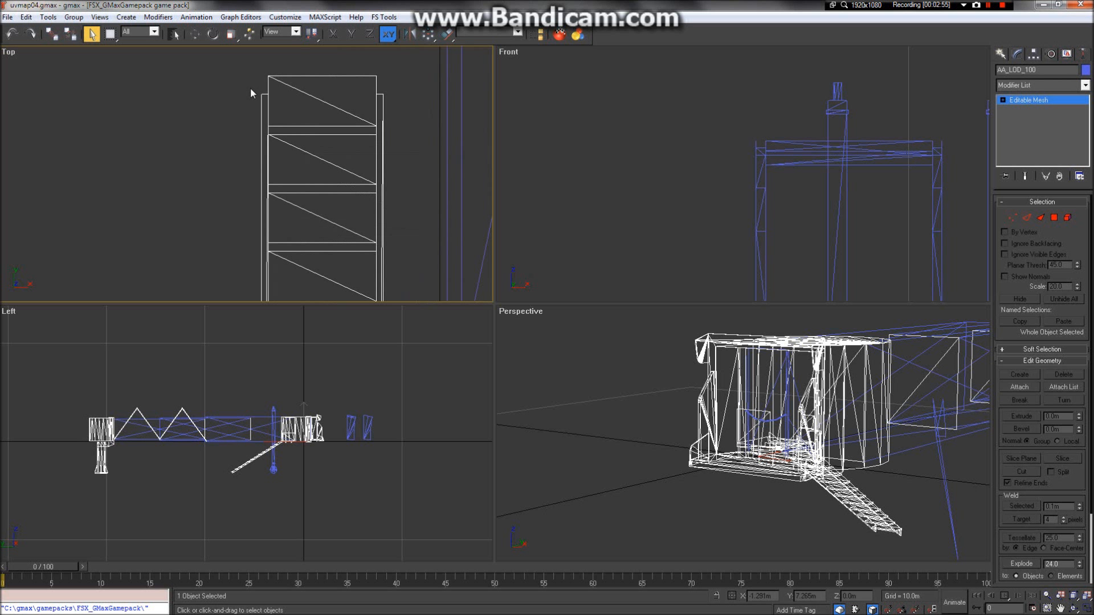
{"action": "scroll", "coordinate": [327, 75], "scroll_direction": "up", "scroll_amount": 3}
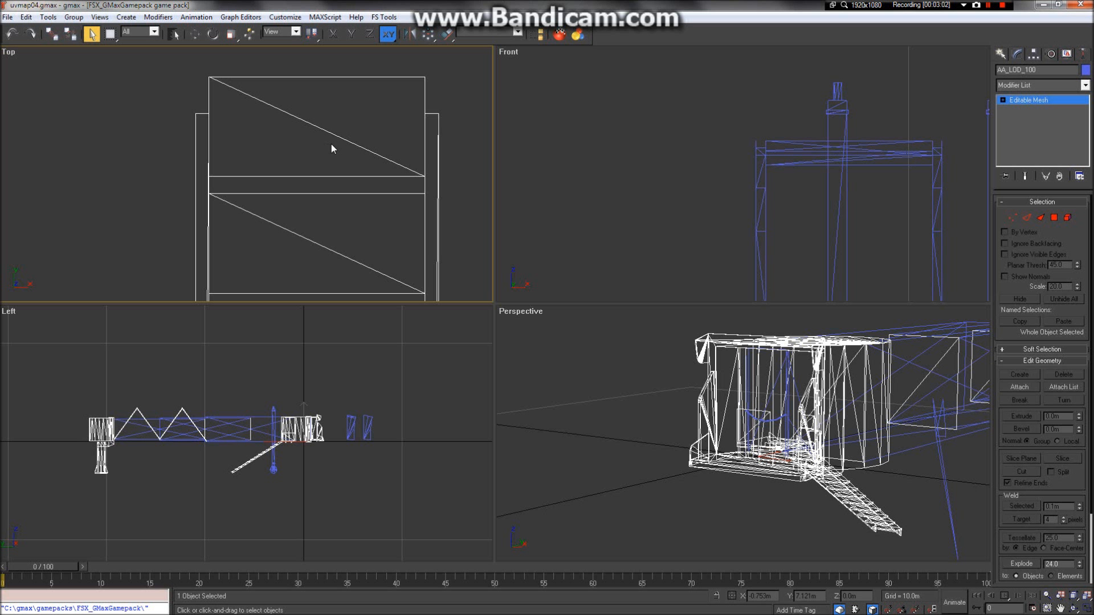
{"action": "left_click", "coordinate": [1054, 217]}
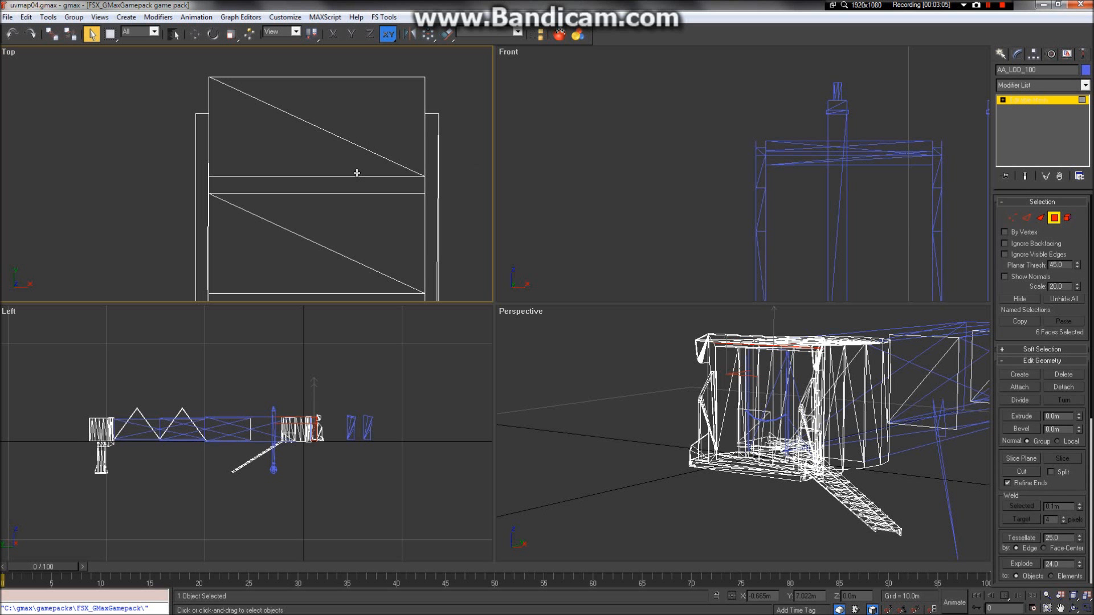
{"action": "left_click", "coordinate": [272, 87]}
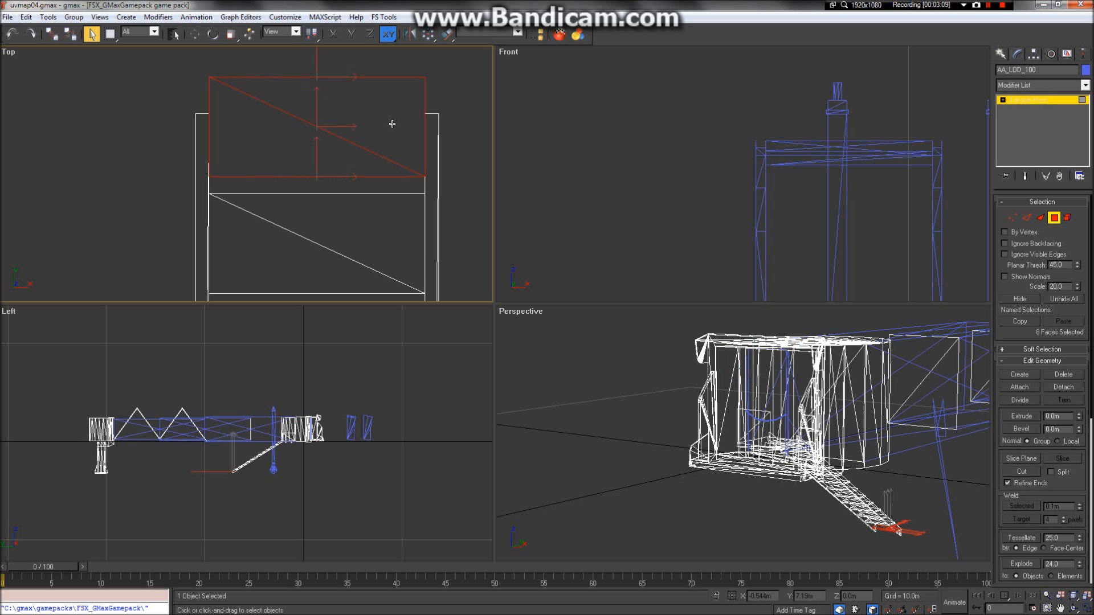
{"action": "left_click", "coordinate": [425, 162]}
{"action": "left_click", "coordinate": [399, 169]}
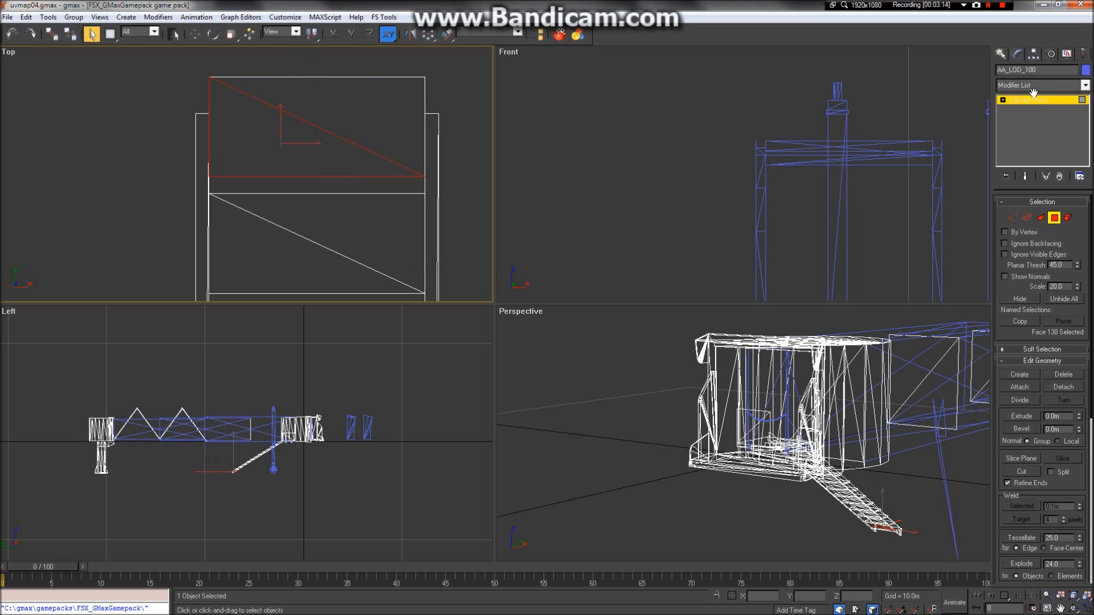
{"action": "left_click", "coordinate": [1056, 220]}
{"action": "left_click", "coordinate": [1057, 224]}
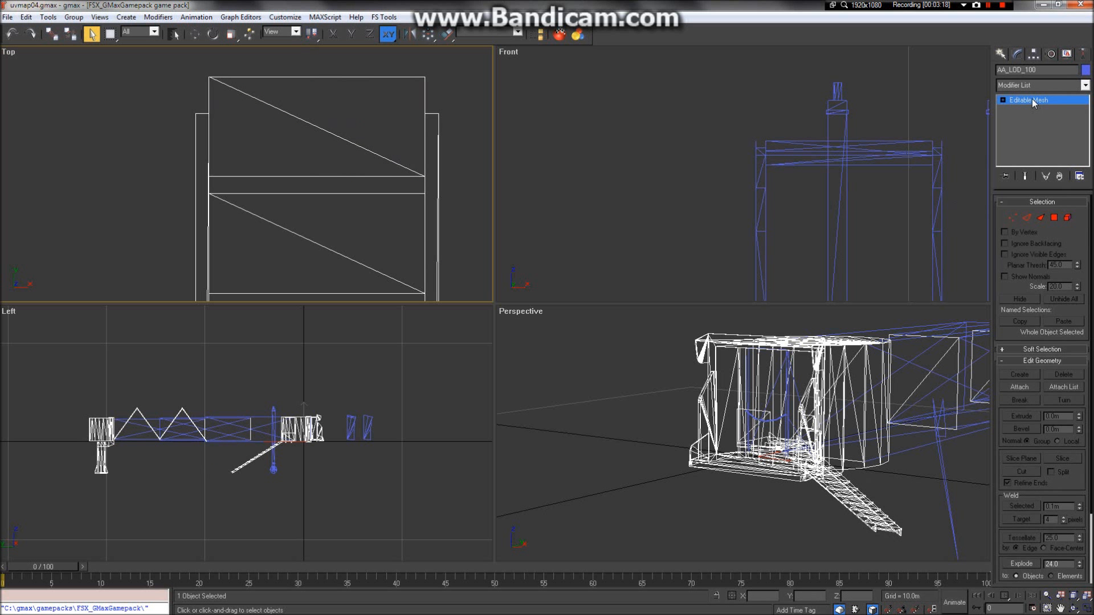
Add a Mesh Select modifier to AA_LOD_100 and select the lowest stair tread's polygons with it.
{"action": "left_click", "coordinate": [1026, 85]}
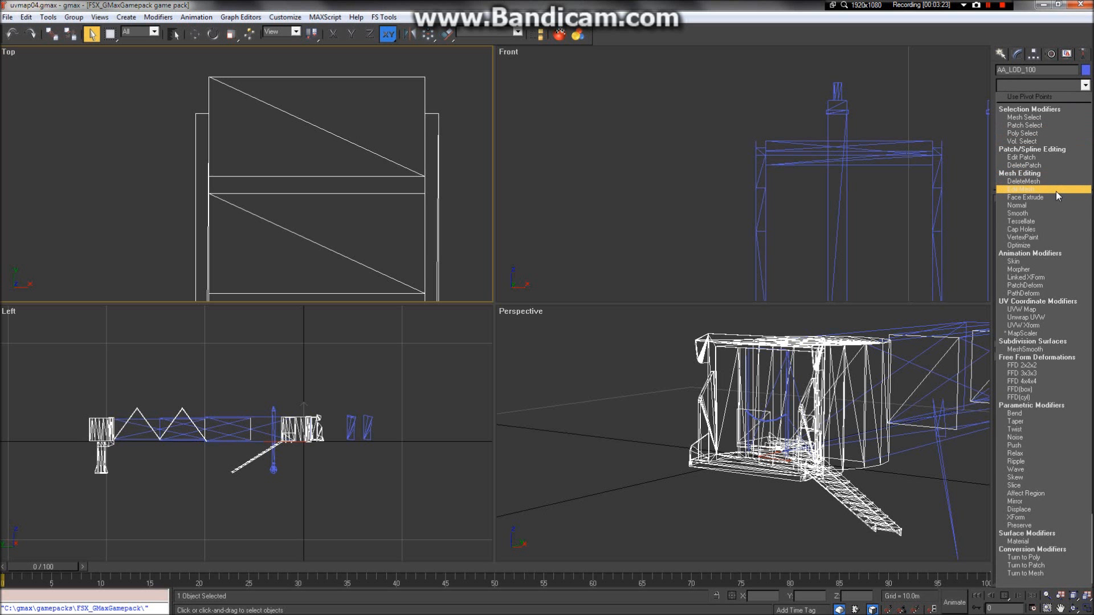
{"action": "left_click", "coordinate": [1048, 118]}
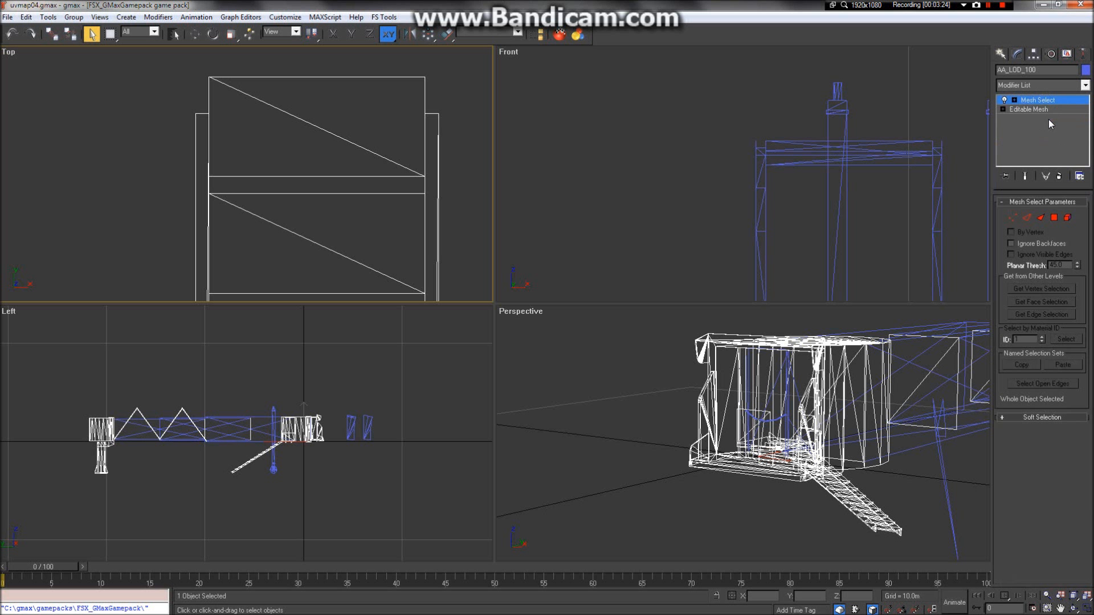
{"action": "left_click", "coordinate": [1059, 220]}
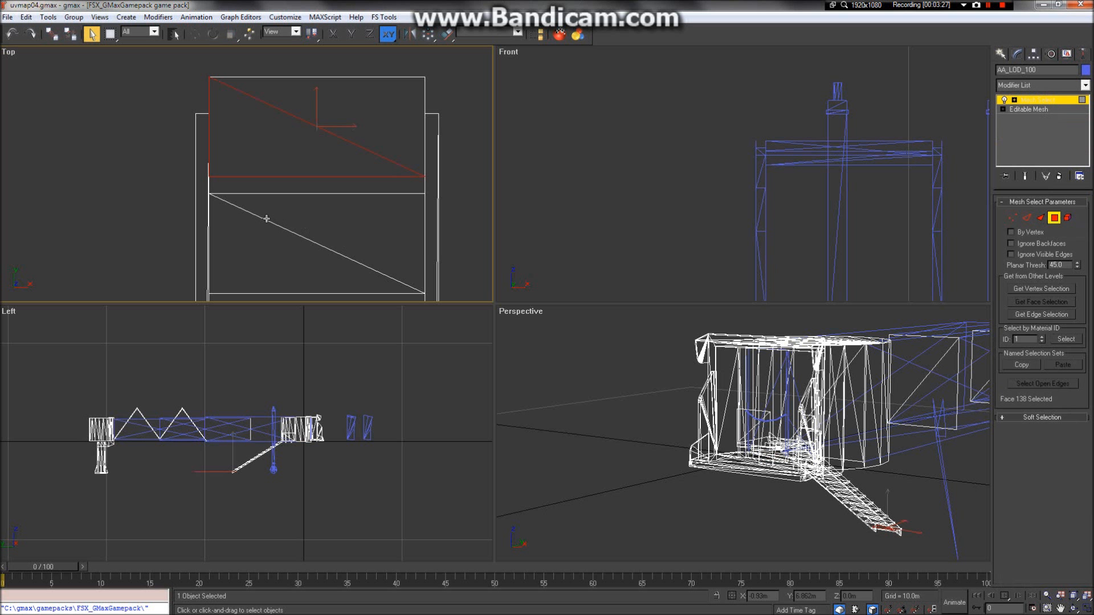
{"action": "left_click_drag", "start_coordinate": [317, 65], "coordinate": [301, 56]}
{"action": "left_click_drag", "start_coordinate": [236, 48], "coordinate": [234, 50]}
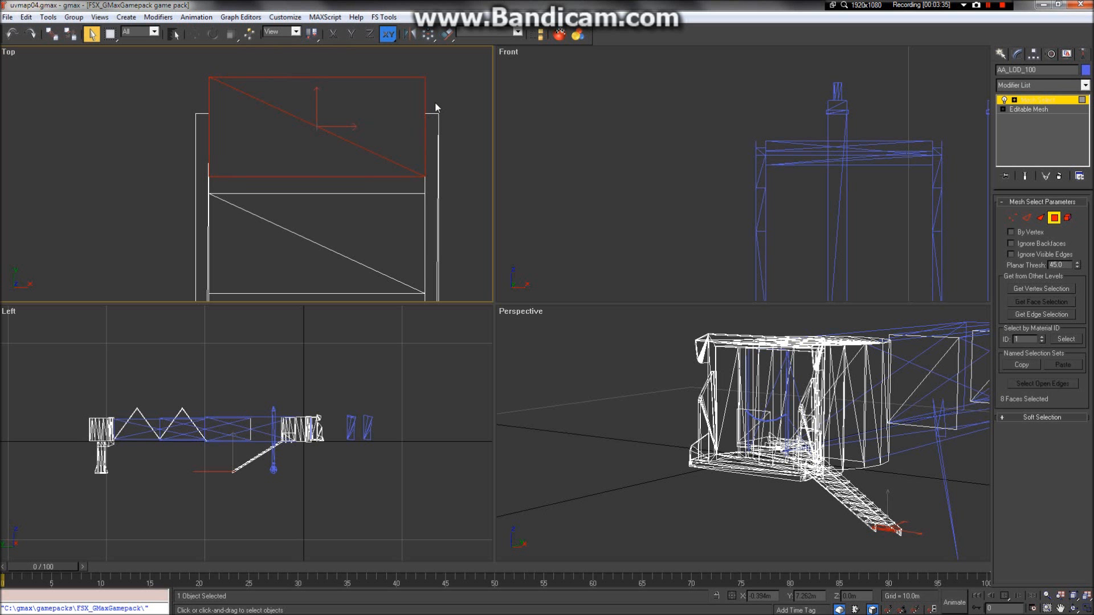
{"action": "left_click_drag", "start_coordinate": [435, 102], "coordinate": [162, 61]}
{"action": "right_click", "coordinate": [243, 466]}
{"action": "scroll", "coordinate": [243, 470], "scroll_direction": "up", "scroll_amount": 8}
{"action": "scroll", "coordinate": [136, 422], "scroll_direction": "down", "scroll_amount": 3}
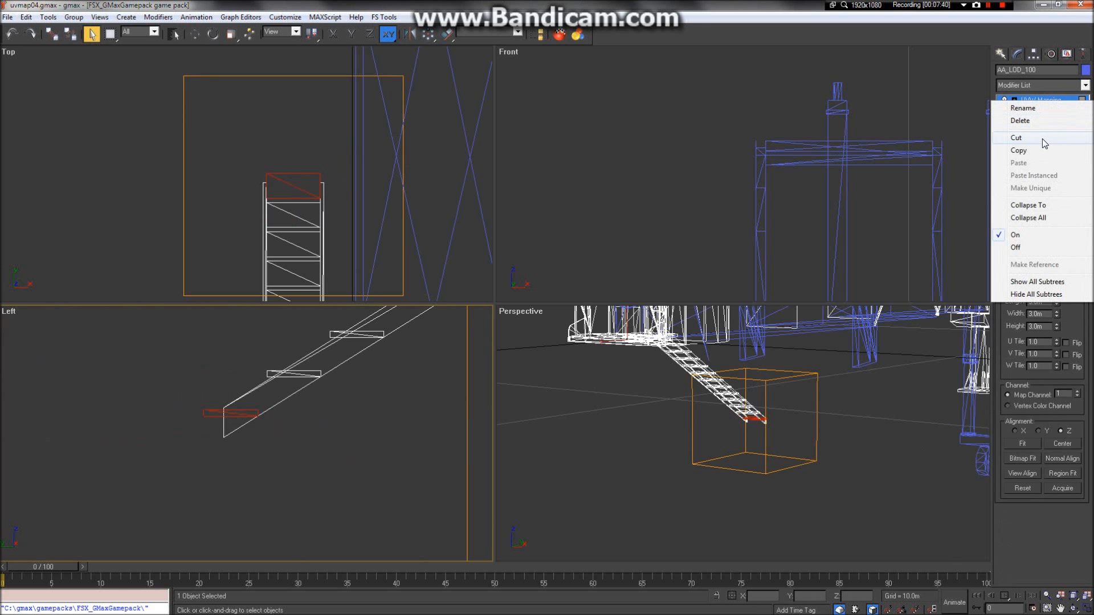
Delete the UVW Mapping and Mesh Select modifiers from AA_LOD_100's modifier stack.
{"action": "left_click", "coordinate": [1028, 121]}
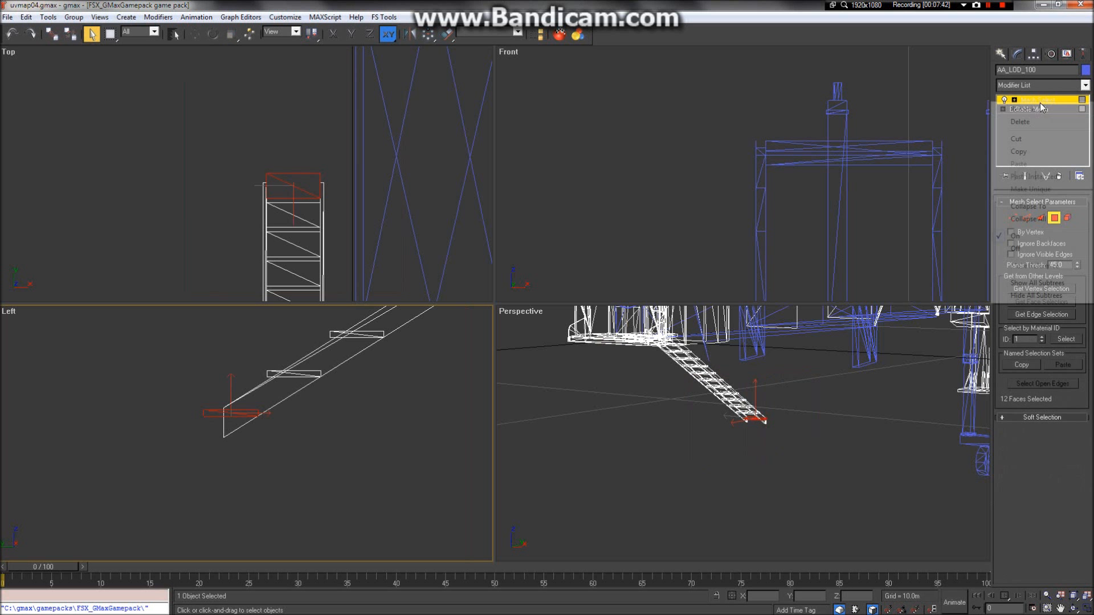
{"action": "left_click", "coordinate": [1042, 122]}
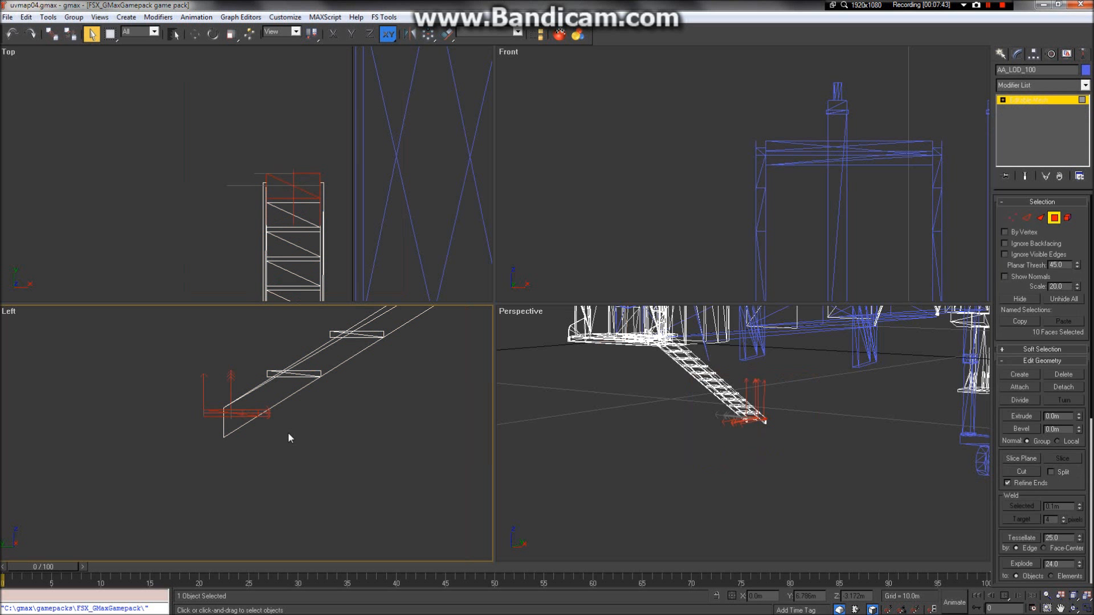
Select the lowest stair tread's polygons in the Left viewport and detach them as a separate object.
{"action": "left_click", "coordinate": [222, 447]}
{"action": "scroll", "coordinate": [198, 411], "scroll_direction": "up", "scroll_amount": 4}
{"action": "left_click_drag", "start_coordinate": [299, 474], "coordinate": [143, 325]}
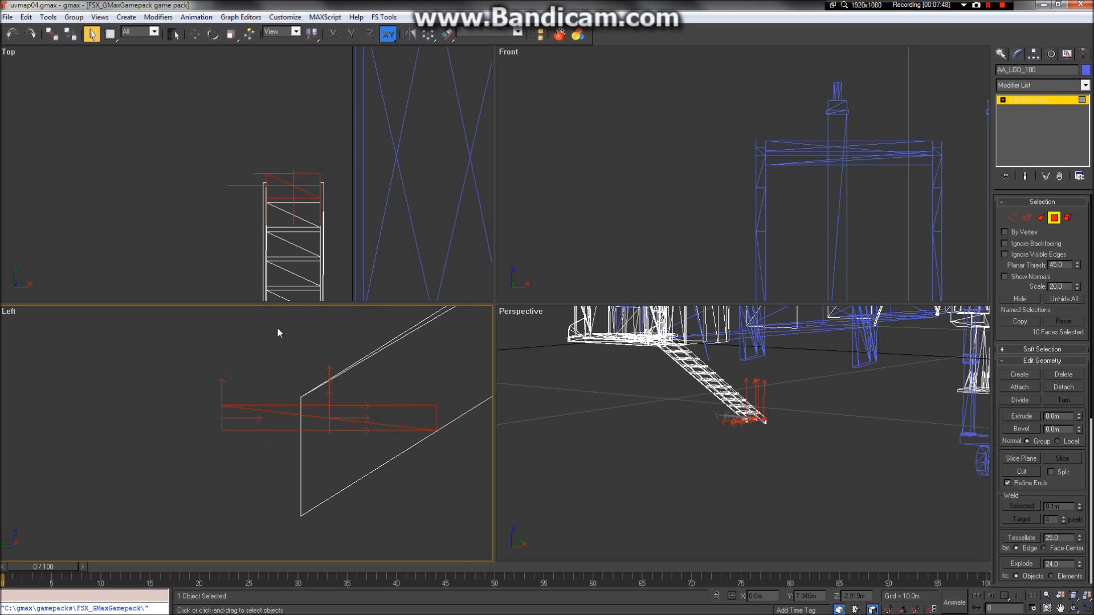
{"action": "scroll", "coordinate": [236, 410], "scroll_direction": "down", "scroll_amount": 4}
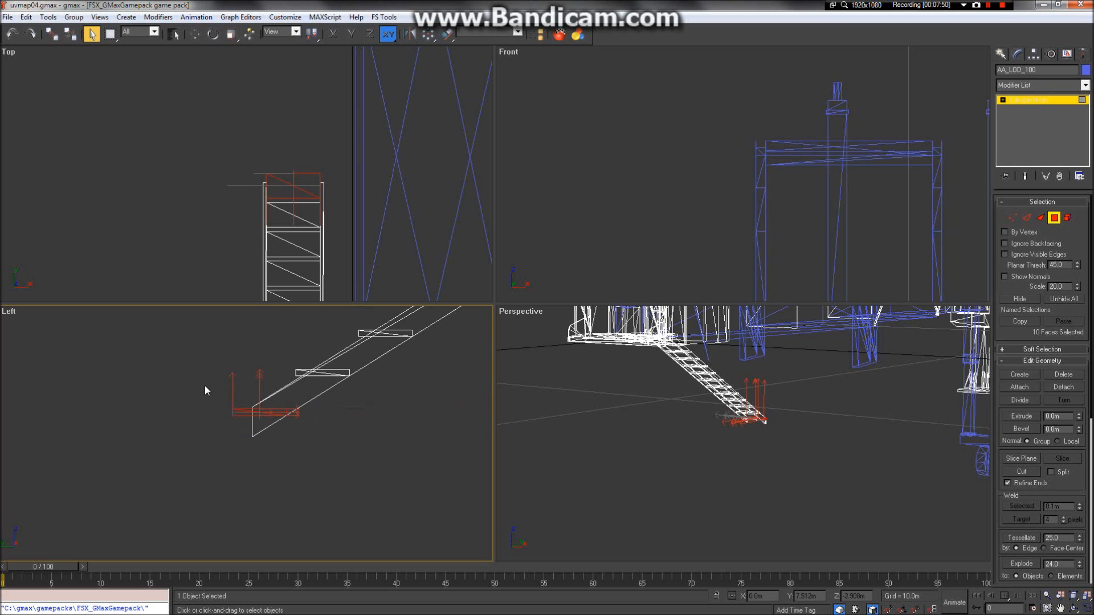
{"action": "scroll", "coordinate": [204, 385], "scroll_direction": "up", "scroll_amount": 3}
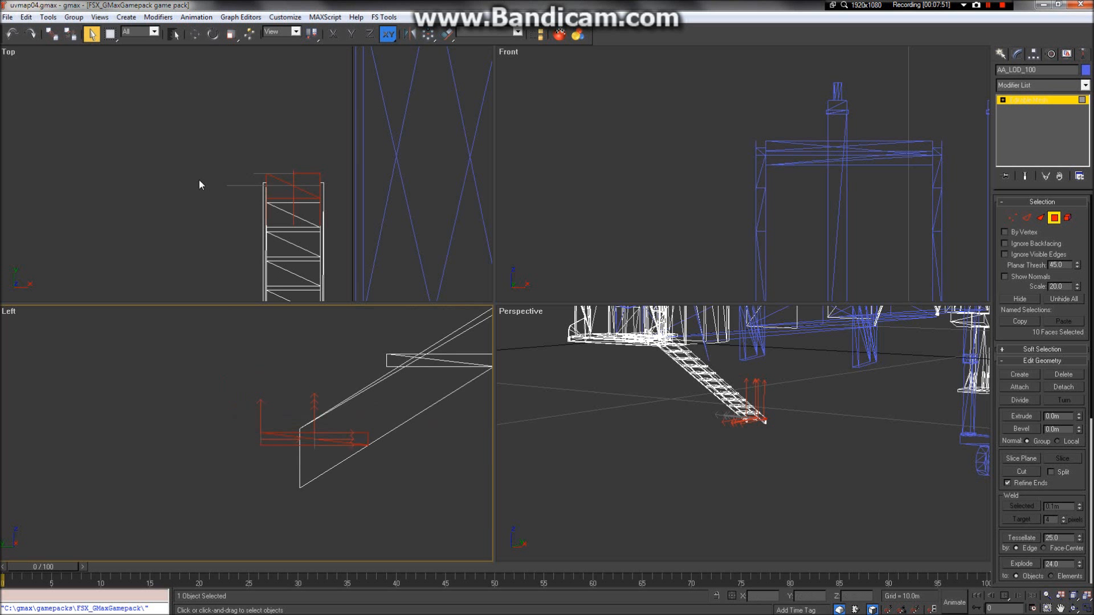
{"action": "left_click", "coordinate": [1069, 388]}
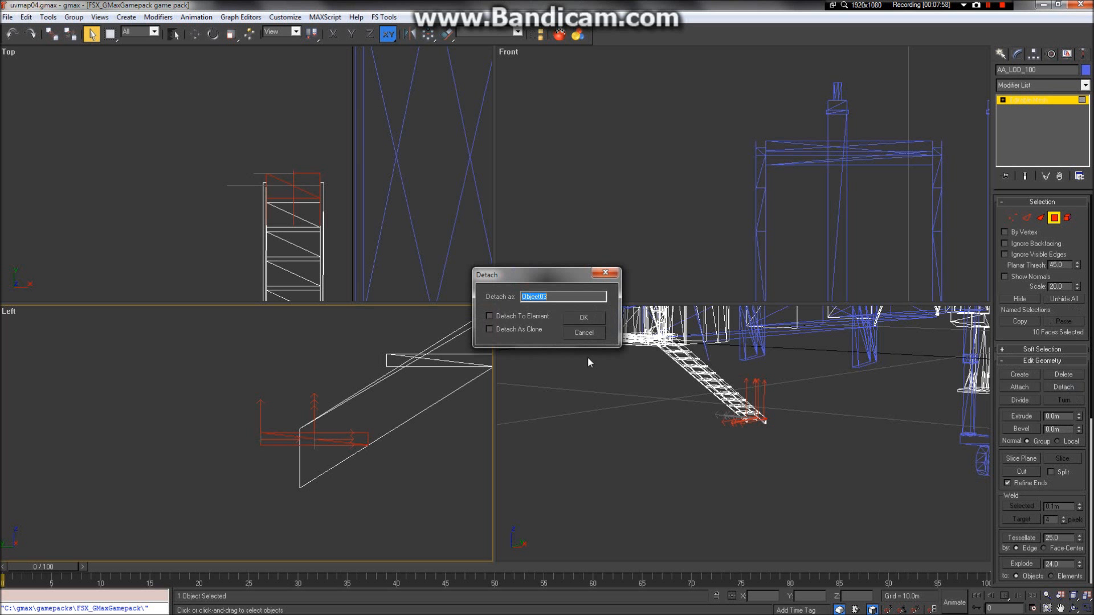
{"action": "left_click", "coordinate": [582, 319]}
Leave polygon editing, select the detached tread and move it horizontally away from the stairs in the Left viewport.
{"action": "left_click", "coordinate": [194, 35]}
{"action": "left_click", "coordinate": [335, 435]}
{"action": "left_click", "coordinate": [275, 440]}
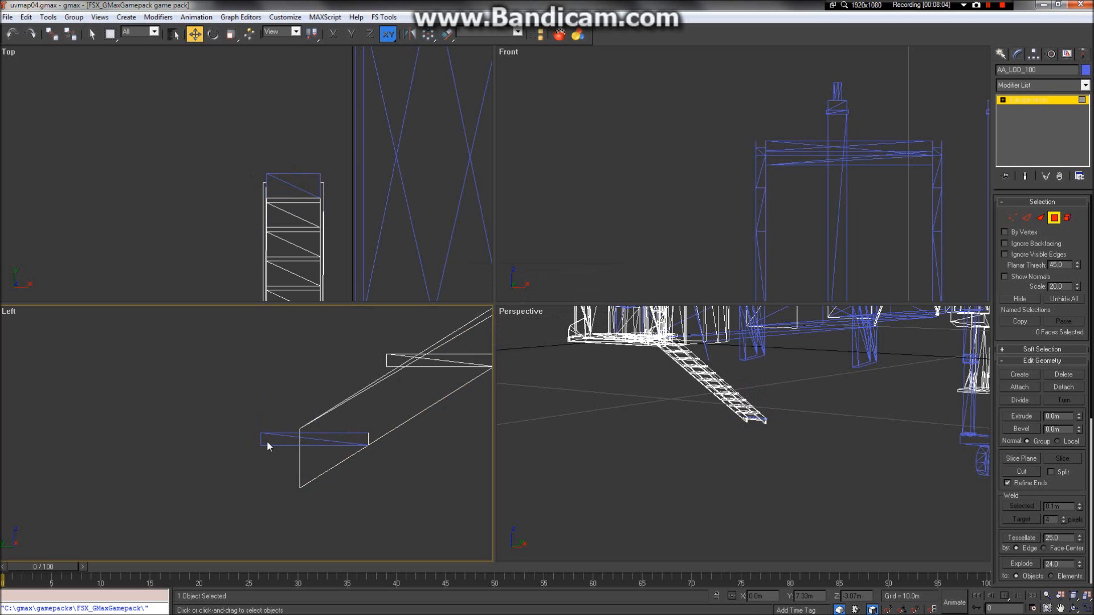
{"action": "left_click", "coordinate": [325, 444]}
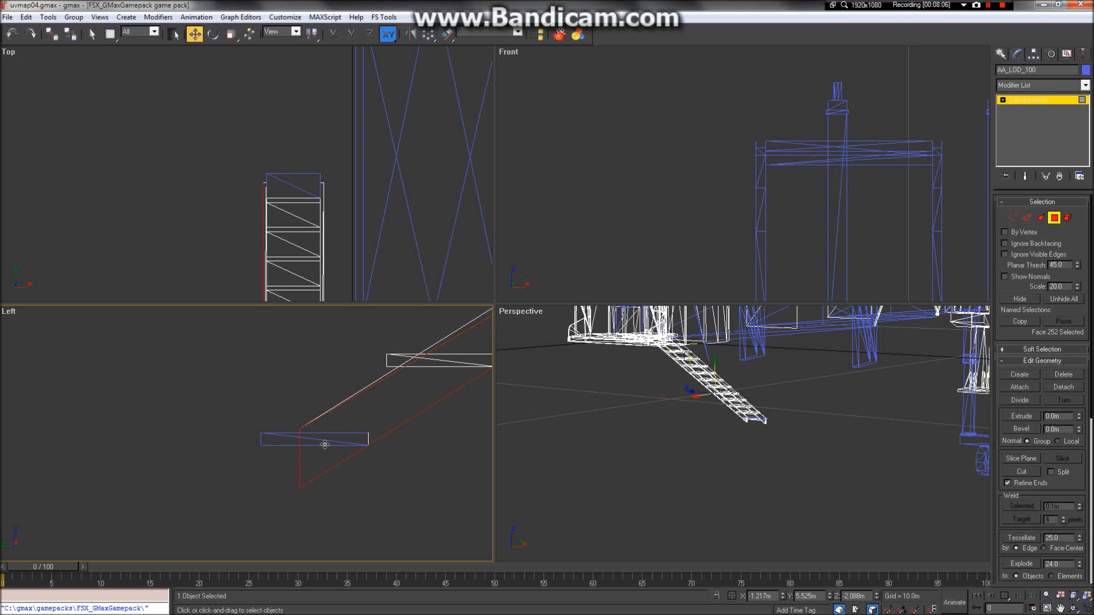
{"action": "left_click", "coordinate": [276, 436]}
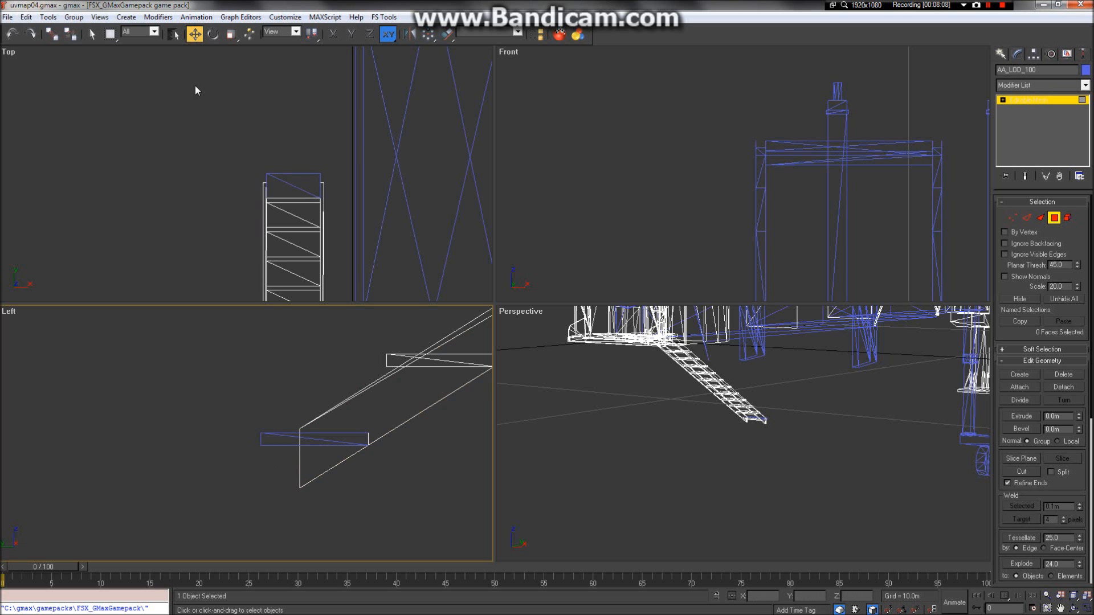
{"action": "left_click", "coordinate": [1054, 218]}
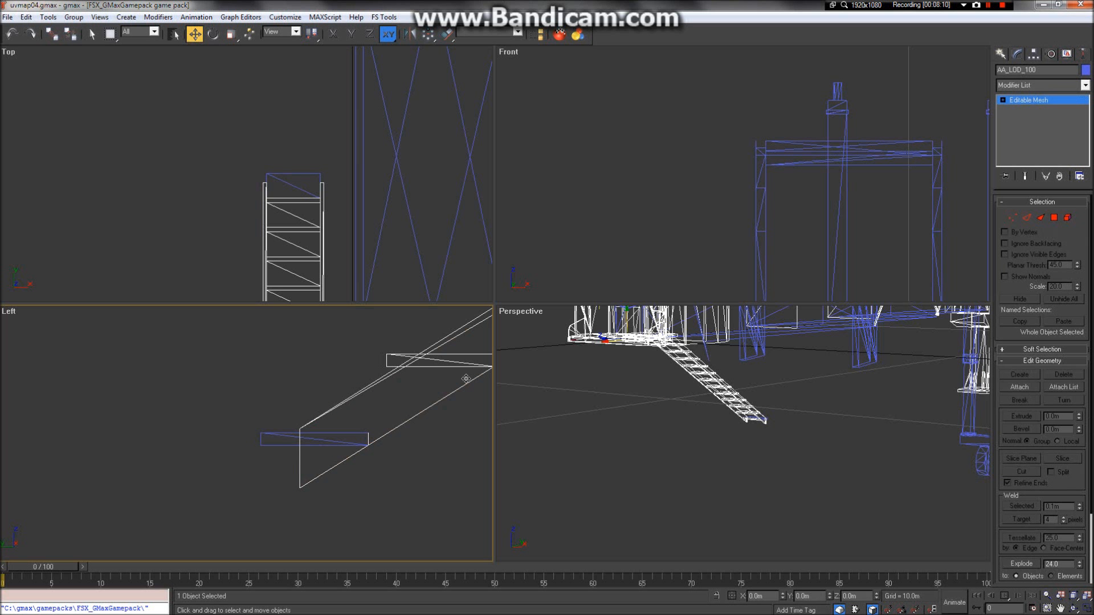
{"action": "left_click", "coordinate": [279, 444]}
{"action": "left_click_drag", "start_coordinate": [290, 432], "coordinate": [104, 431]}
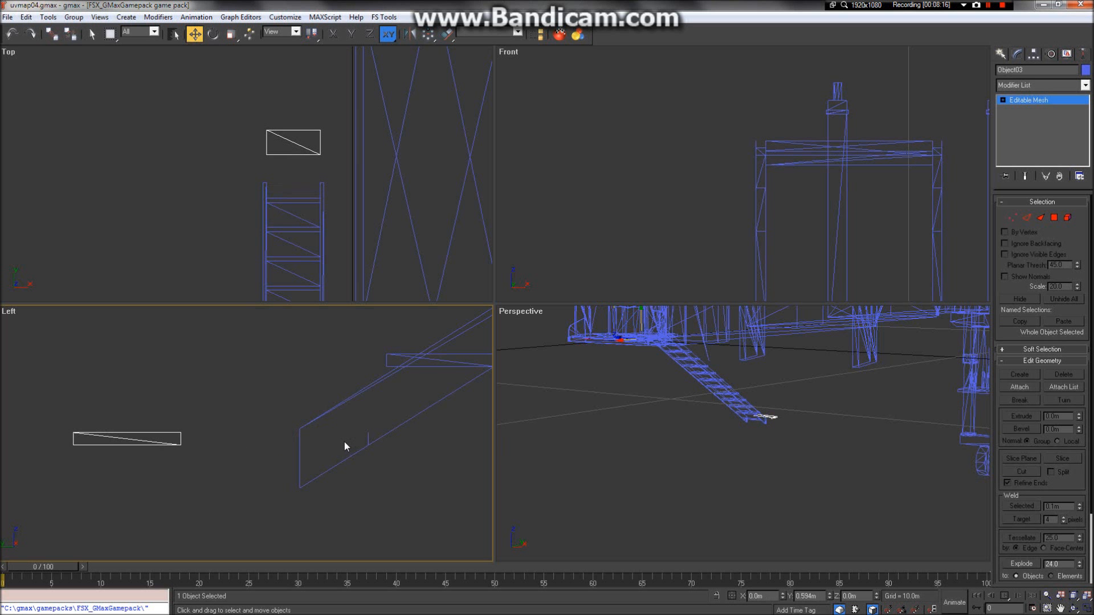
{"action": "left_click", "coordinate": [191, 426]}
{"action": "scroll", "coordinate": [189, 444], "scroll_direction": "down", "scroll_amount": 4}
{"action": "key", "text": "ctrl+z"}
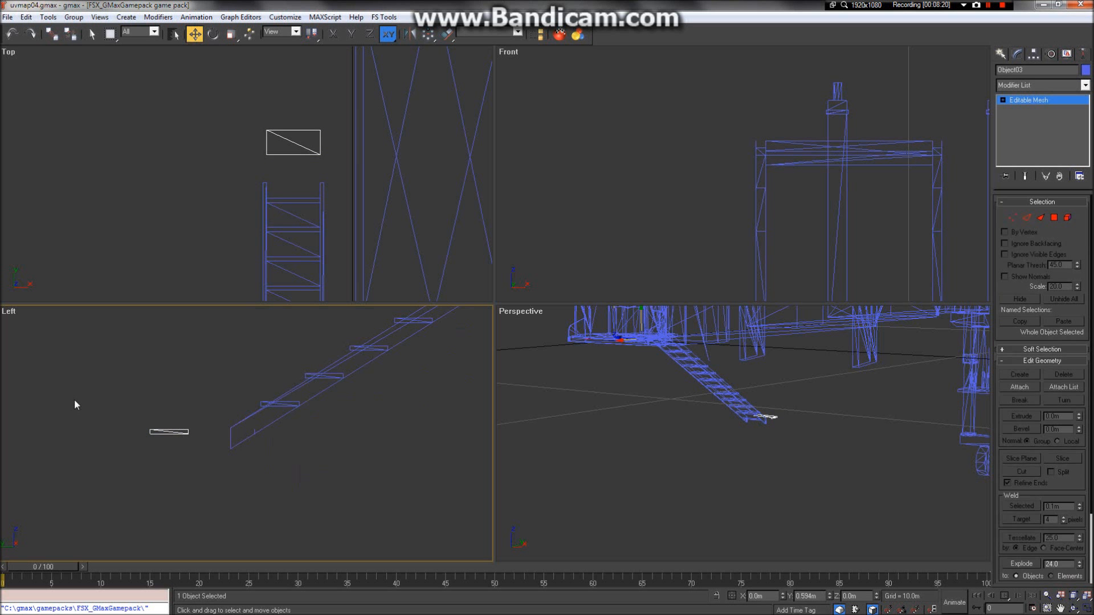
Add a Mesh Select modifier to the detached tread and select all its polygons.
{"action": "left_click", "coordinate": [1025, 85]}
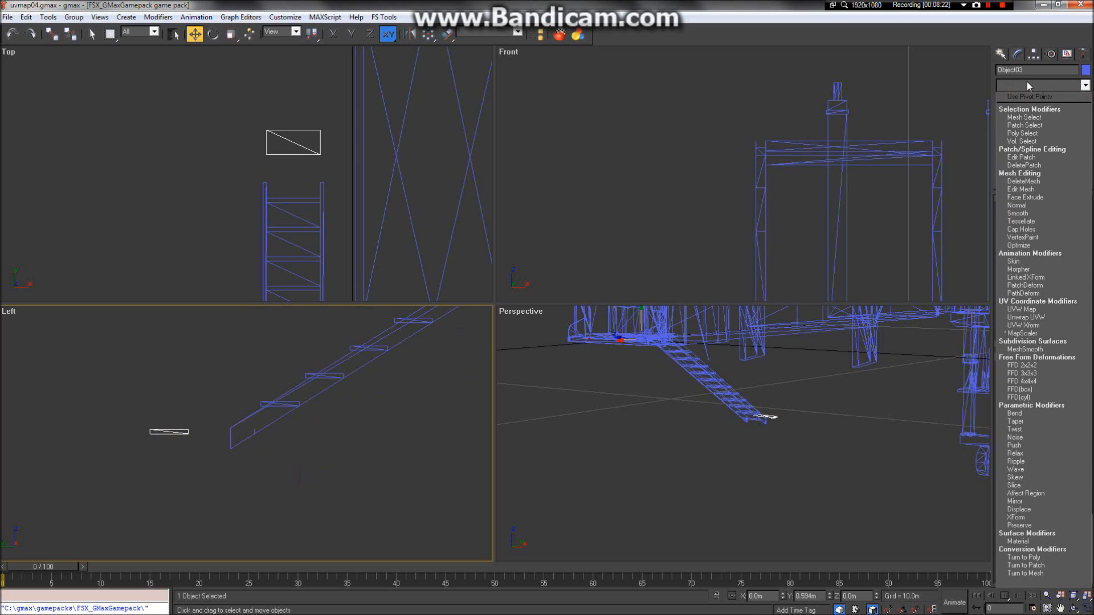
{"action": "left_click", "coordinate": [1054, 117]}
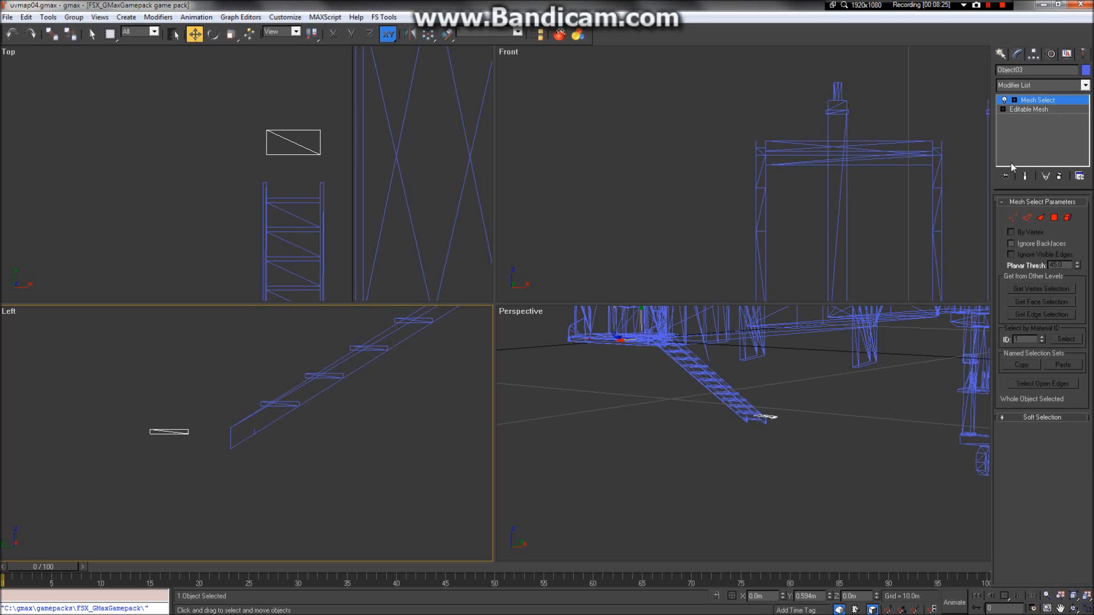
{"action": "left_click", "coordinate": [1054, 218]}
{"action": "left_click_drag", "start_coordinate": [206, 479], "coordinate": [3, 349]}
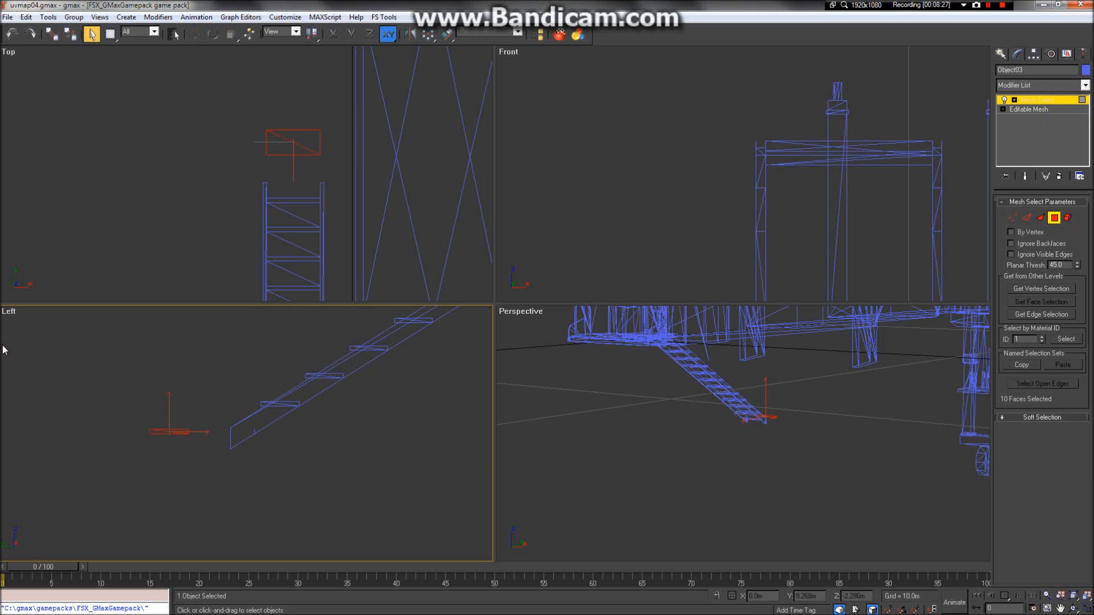
Add a UVW Map modifier to the detached tread, using Box mapping with length, width and height of 3 m.
{"action": "left_click", "coordinate": [1044, 85]}
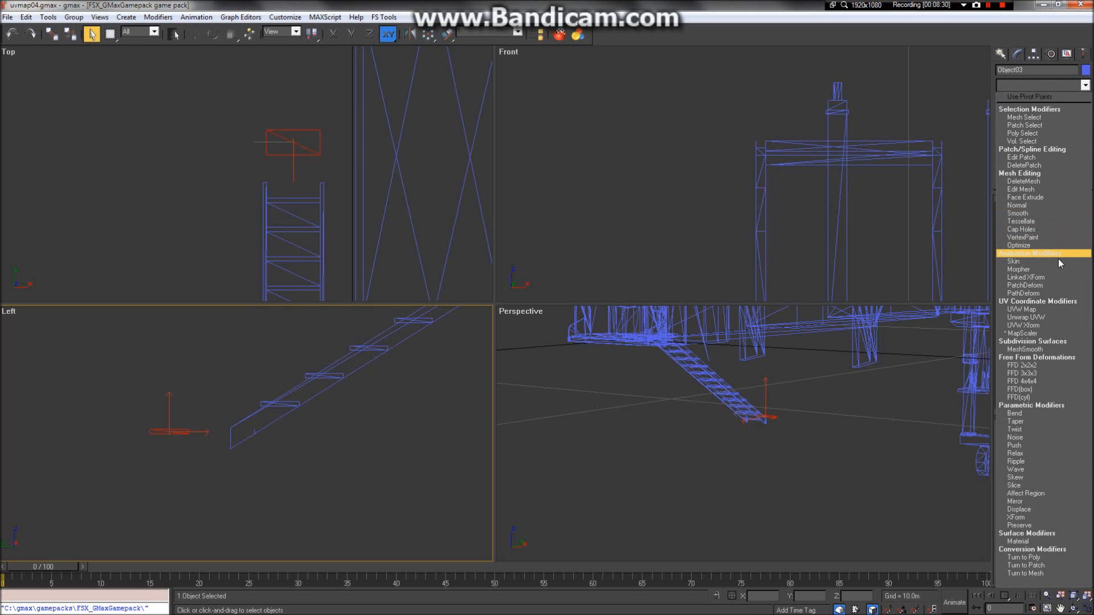
{"action": "left_click", "coordinate": [1044, 311]}
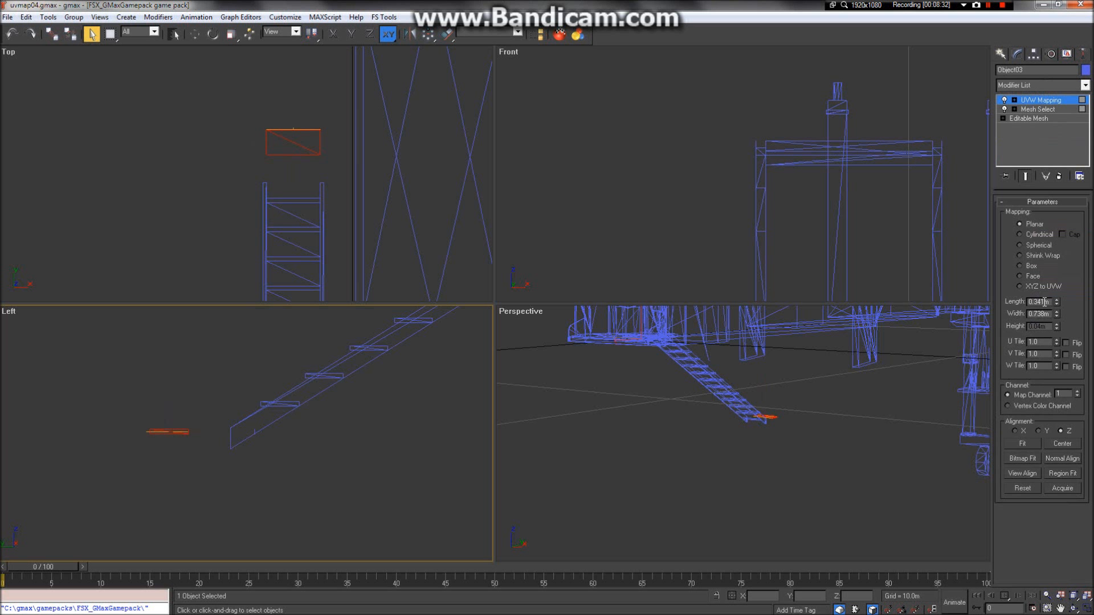
{"action": "double_click", "coordinate": [1050, 301]}
{"action": "type", "text": "3"}
{"action": "key", "text": "Tab"}
{"action": "left_click", "coordinate": [1020, 266]}
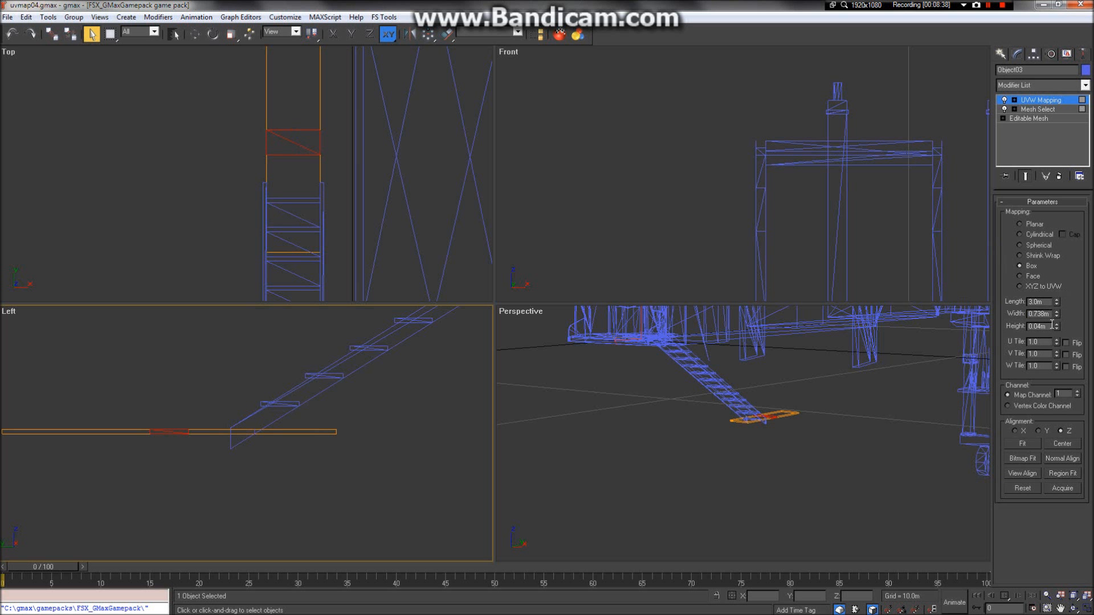
{"action": "type", "text": "3"}
{"action": "left_click_drag", "start_coordinate": [1052, 314], "coordinate": [980, 305]}
{"action": "type", "text": "3"}
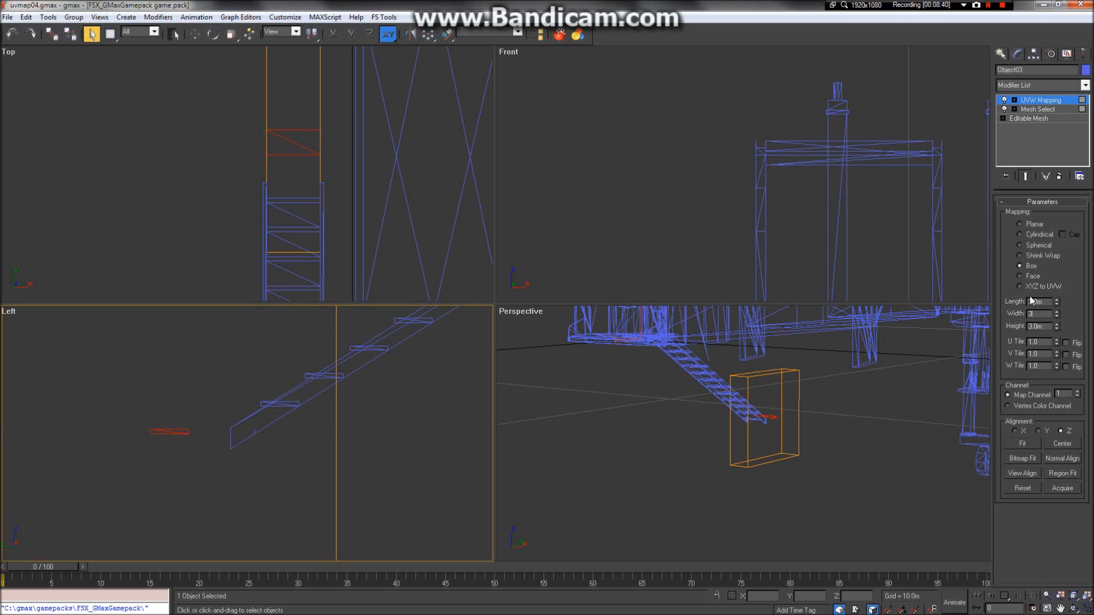
{"action": "key", "text": "Return"}
Add an Unwrap UVW modifier to the tread and open its UVs for editing.
{"action": "left_click", "coordinate": [1021, 85]}
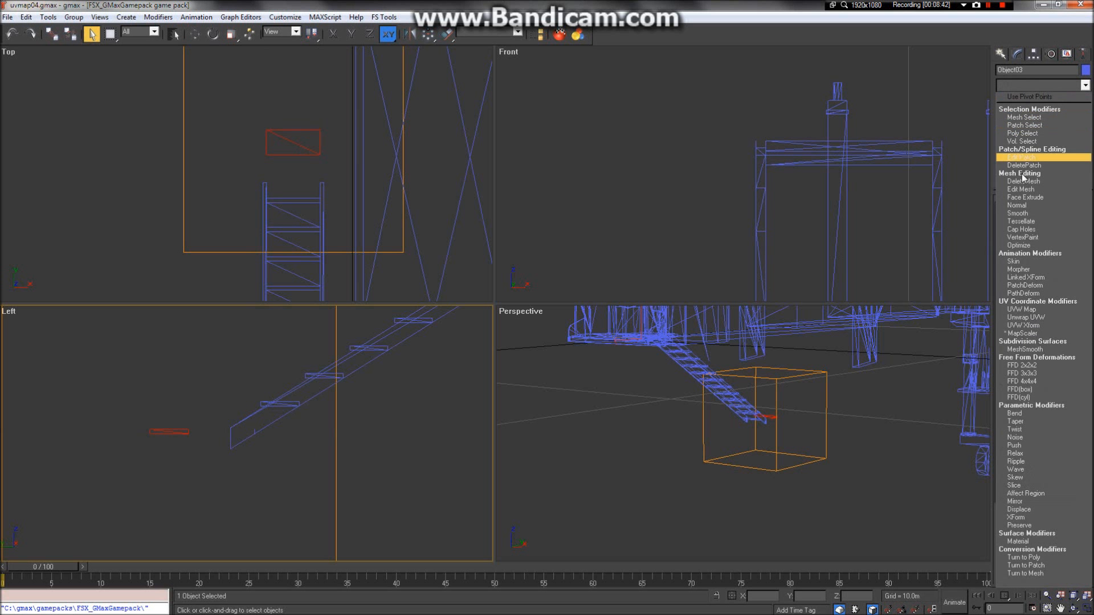
{"action": "left_click", "coordinate": [1042, 317]}
{"action": "left_click", "coordinate": [1046, 220]}
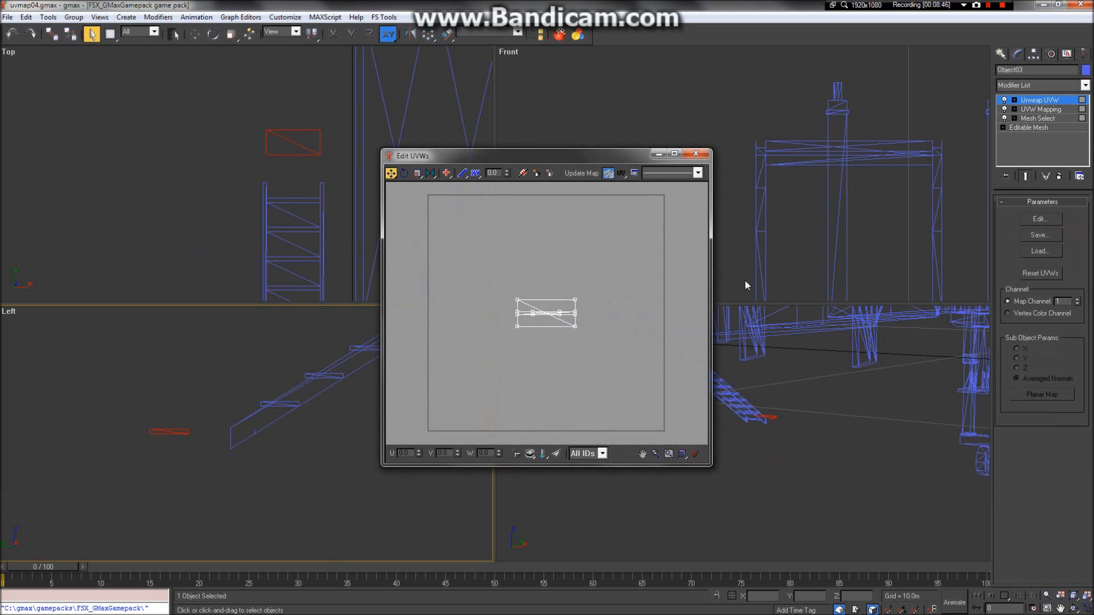
Select the large rectangle's four UV vertices and move it up and left, clear of the narrow strips.
{"action": "scroll", "coordinate": [524, 347], "scroll_direction": "up", "scroll_amount": 2}
{"action": "left_click_drag", "start_coordinate": [658, 289], "coordinate": [658, 290]}
{"action": "left_click_drag", "start_coordinate": [641, 378], "coordinate": [423, 326], "text": "ctrl"}
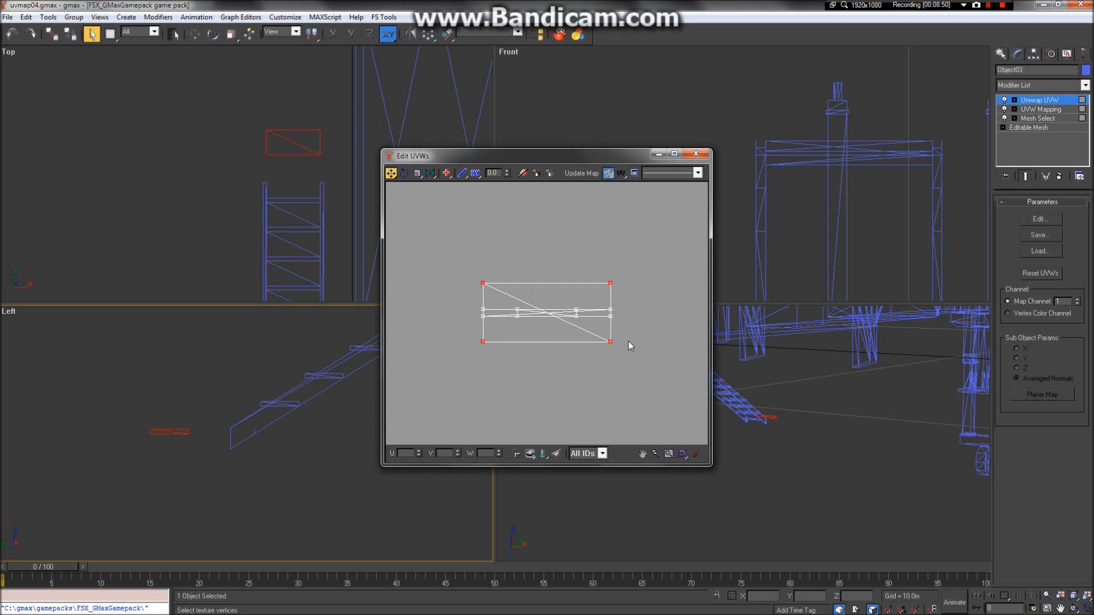
{"action": "left_click_drag", "start_coordinate": [613, 341], "coordinate": [527, 264]}
{"action": "left_click", "coordinate": [575, 360]}
{"action": "scroll", "coordinate": [578, 360], "scroll_direction": "down", "scroll_amount": 2}
{"action": "scroll", "coordinate": [577, 350], "scroll_direction": "up", "scroll_amount": 3}
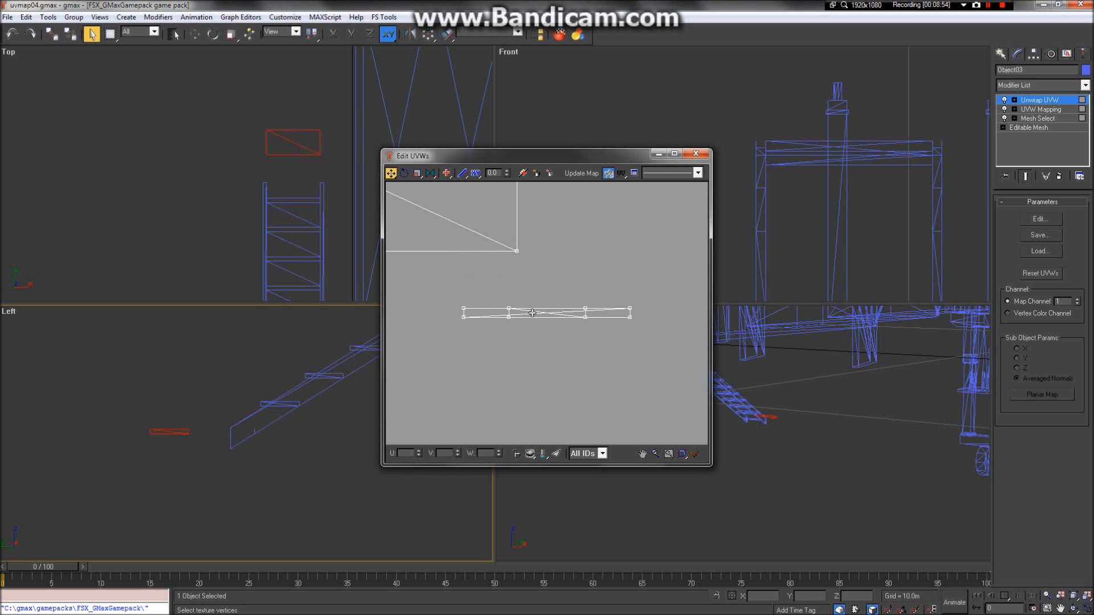
Select all four vertices of the short UV strip and move it straight up off the long strip, undoing any incomplete move.
{"action": "left_click", "coordinate": [508, 308]}
{"action": "scroll", "coordinate": [514, 323], "scroll_direction": "up", "scroll_amount": 1}
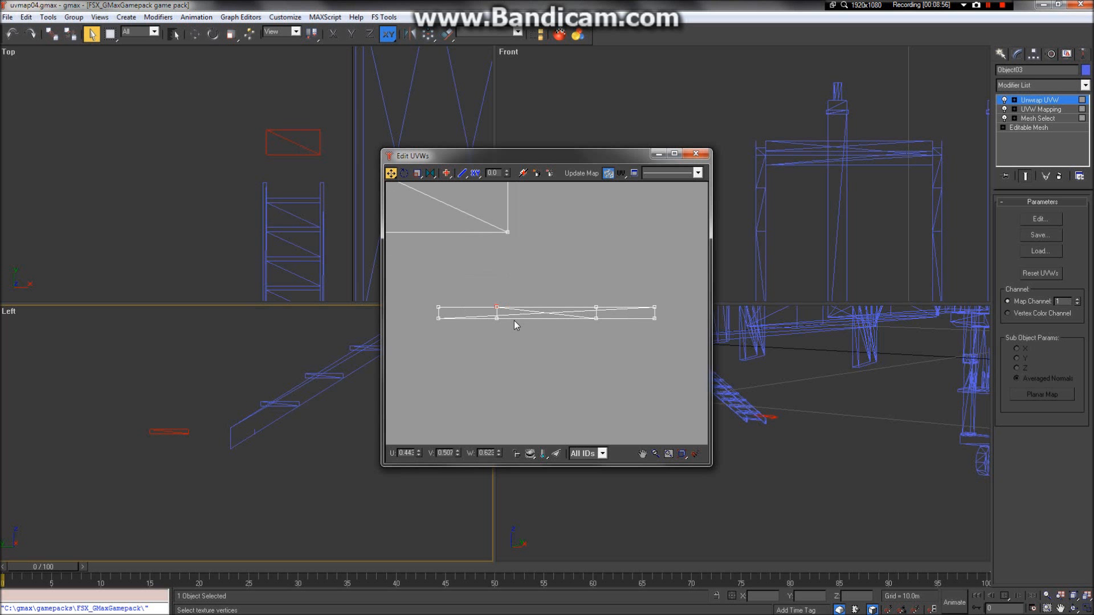
{"action": "left_click", "coordinate": [498, 318], "text": "ctrl"}
{"action": "left_click", "coordinate": [596, 318], "text": "ctrl"}
{"action": "left_click_drag", "start_coordinate": [596, 309], "coordinate": [599, 266]}
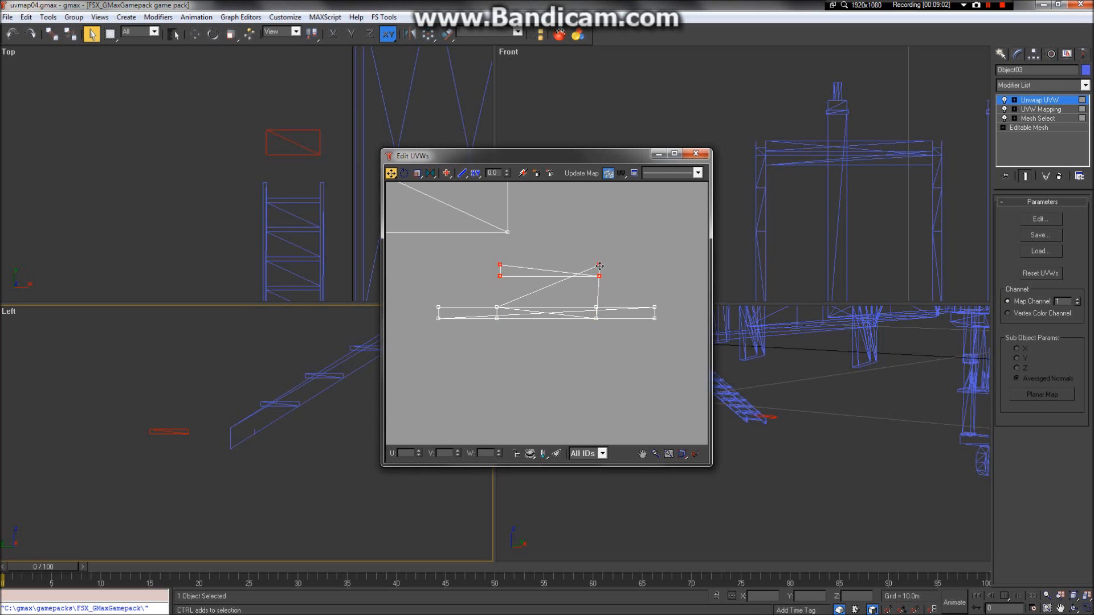
{"action": "key", "text": "ctrl+z"}
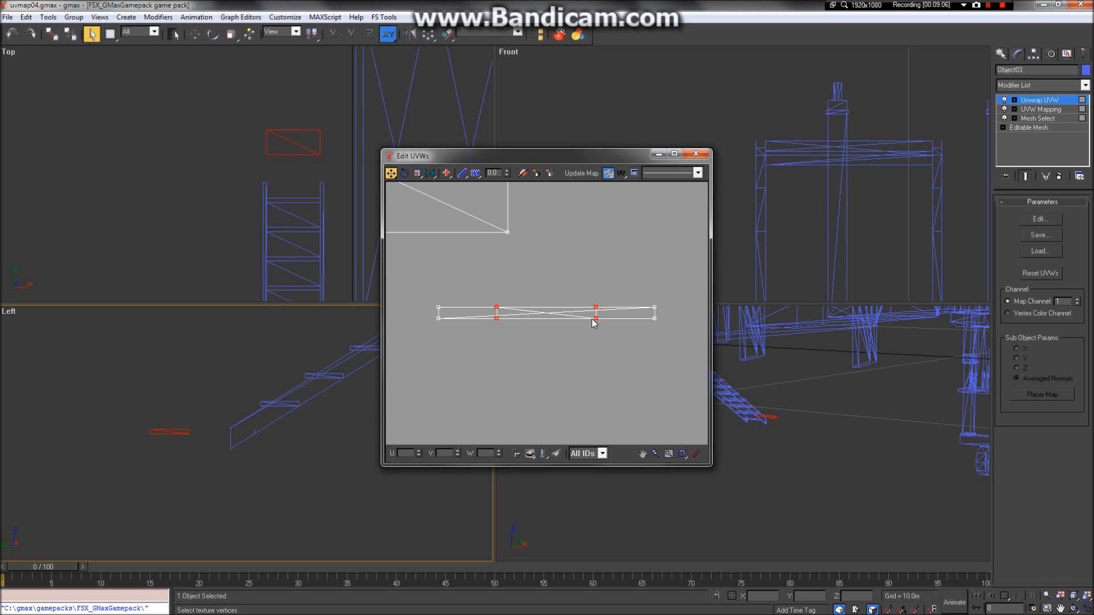
{"action": "left_click_drag", "start_coordinate": [596, 313], "coordinate": [597, 270]}
{"action": "scroll", "coordinate": [599, 319], "scroll_direction": "down", "scroll_amount": 3}
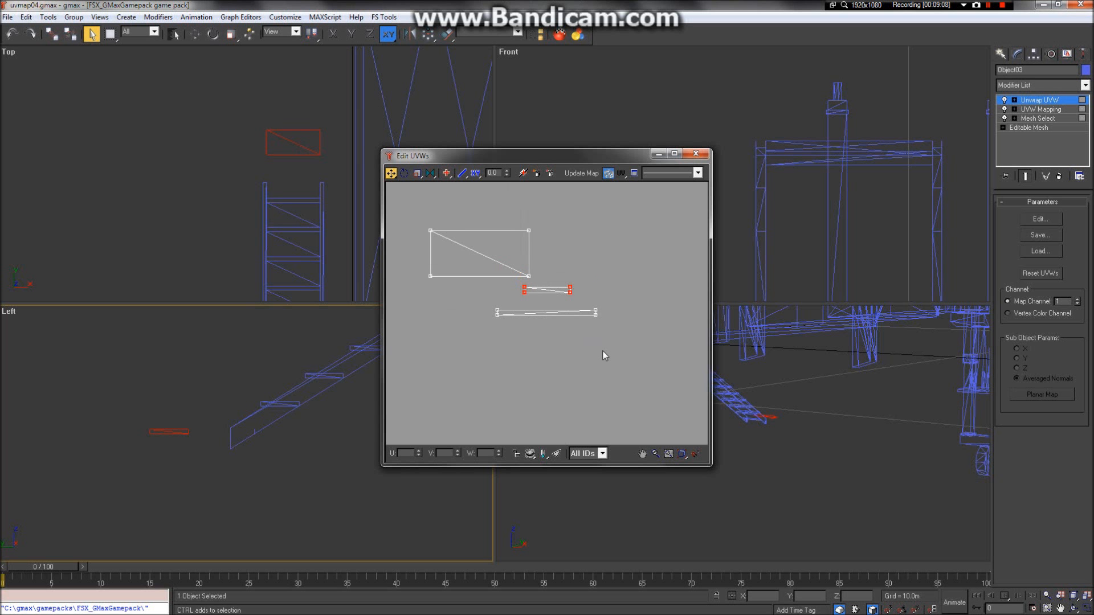
{"action": "left_click_drag", "start_coordinate": [580, 336], "coordinate": [621, 334]}
{"action": "left_click", "coordinate": [590, 361]}
Stack the large rectangle, long strip and short strip in the UV square's upper-left corner, and close the UV editor.
{"action": "scroll", "coordinate": [590, 361], "scroll_direction": "down", "scroll_amount": 2}
{"action": "scroll", "coordinate": [559, 271], "scroll_direction": "up", "scroll_amount": 4}
{"action": "scroll", "coordinate": [539, 284], "scroll_direction": "down", "scroll_amount": 2}
{"action": "left_click_drag", "start_coordinate": [542, 278], "coordinate": [348, 201]}
{"action": "scroll", "coordinate": [589, 275], "scroll_direction": "down", "scroll_amount": 2}
{"action": "scroll", "coordinate": [590, 276], "scroll_direction": "down", "scroll_amount": 1}
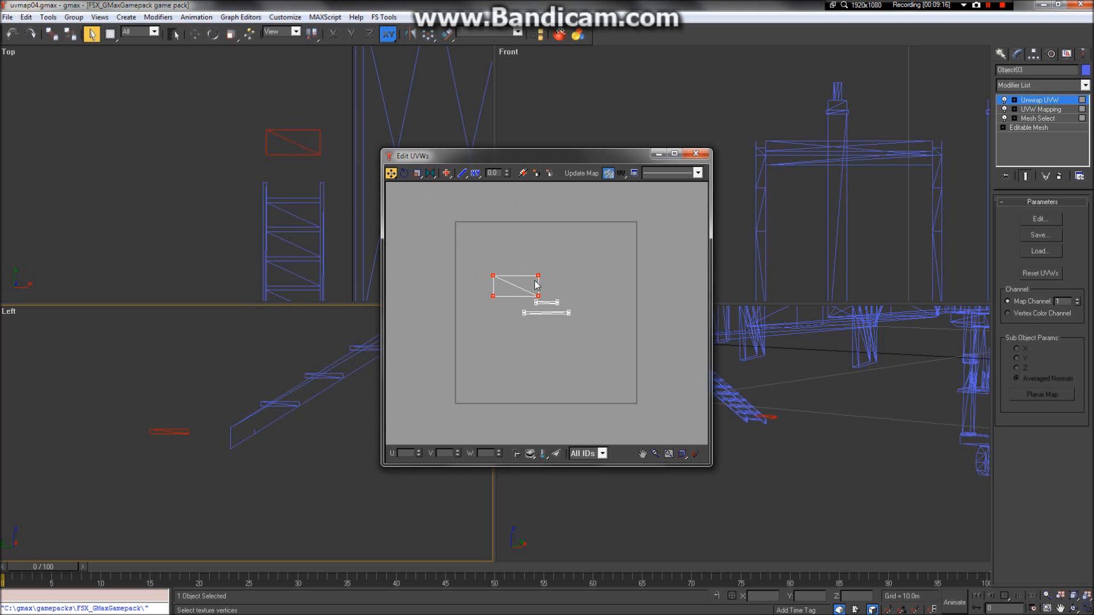
{"action": "left_click_drag", "start_coordinate": [539, 278], "coordinate": [506, 229]}
{"action": "left_click_drag", "start_coordinate": [516, 308], "coordinate": [503, 252]}
{"action": "left_click_drag", "start_coordinate": [514, 289], "coordinate": [481, 263]}
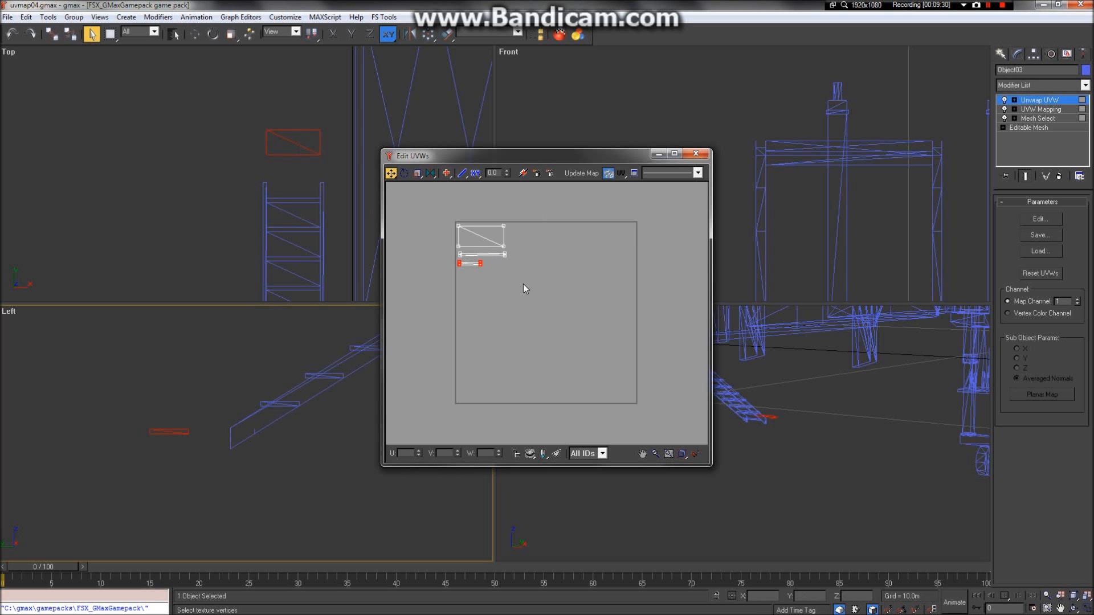
{"action": "left_click", "coordinate": [697, 153]}
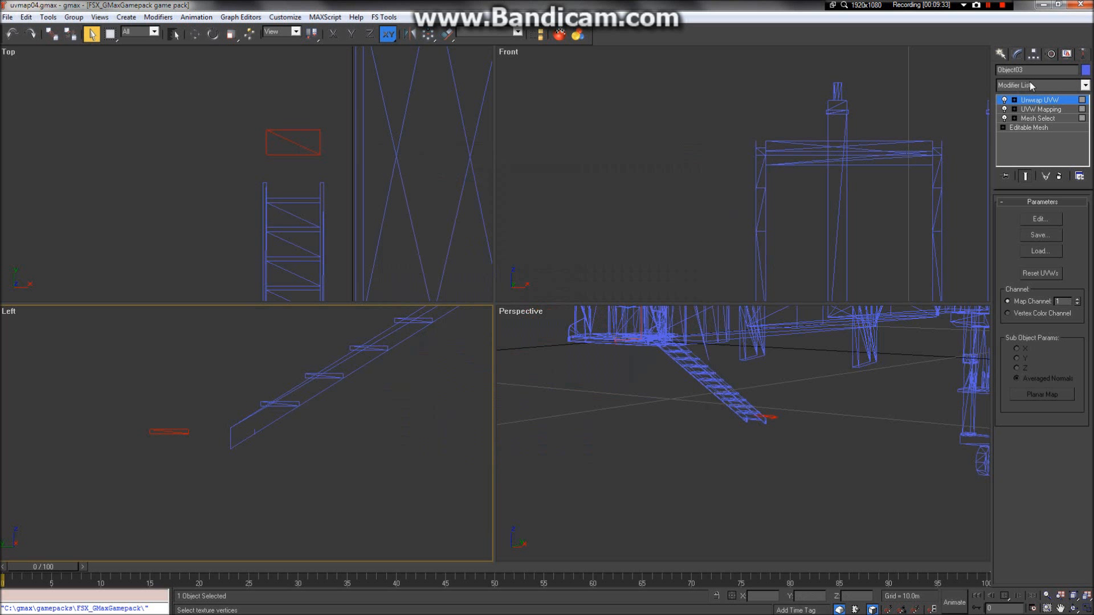
Examine the staircase, its remaining treads and the AA_LOD_100 mesh in the Top and Left viewports.
{"action": "left_click", "coordinate": [230, 196]}
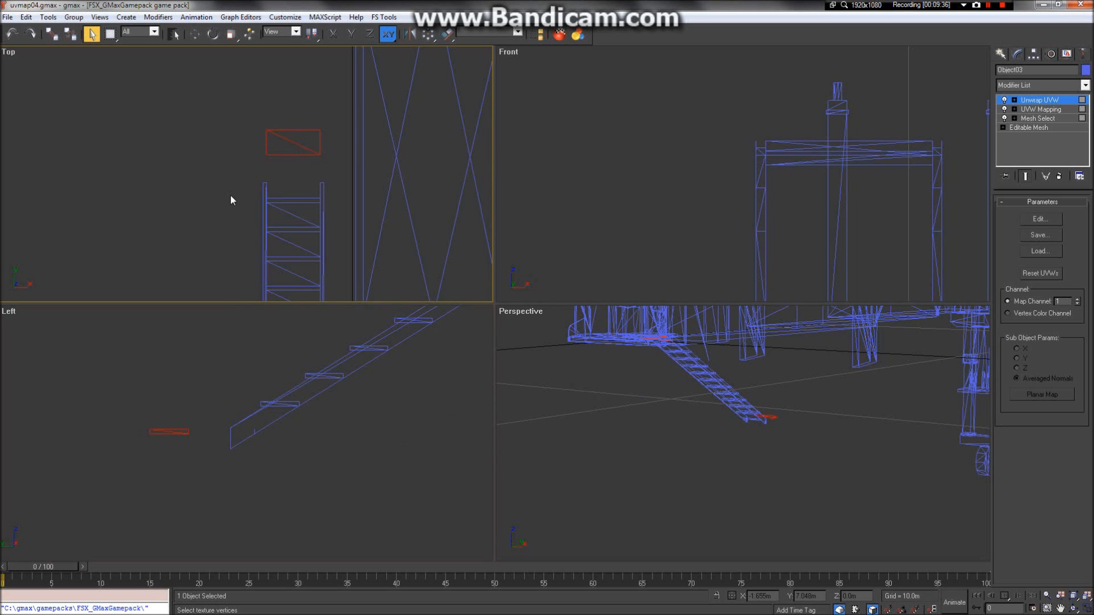
{"action": "scroll", "coordinate": [230, 197], "scroll_direction": "down", "scroll_amount": 4}
{"action": "scroll", "coordinate": [230, 193], "scroll_direction": "down", "scroll_amount": 3}
{"action": "left_click", "coordinate": [393, 370]}
{"action": "scroll", "coordinate": [213, 391], "scroll_direction": "down", "scroll_amount": 3}
{"action": "scroll", "coordinate": [338, 401], "scroll_direction": "down", "scroll_amount": 2}
{"action": "scroll", "coordinate": [391, 332], "scroll_direction": "up", "scroll_amount": 2}
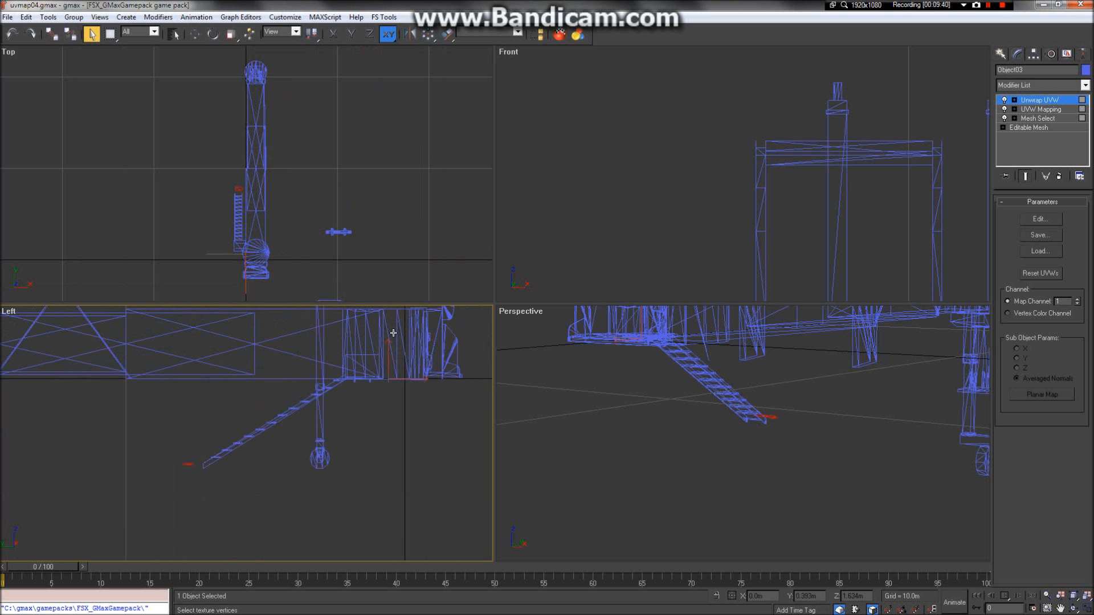
{"action": "scroll", "coordinate": [302, 410], "scroll_direction": "up", "scroll_amount": 2}
{"action": "scroll", "coordinate": [100, 511], "scroll_direction": "up", "scroll_amount": 4}
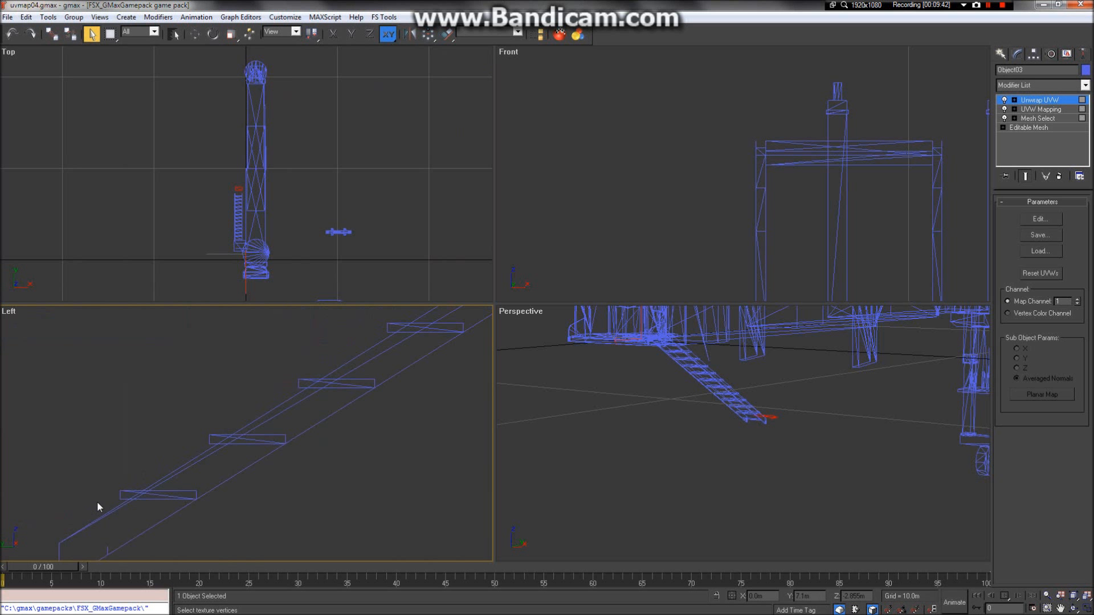
{"action": "scroll", "coordinate": [214, 463], "scroll_direction": "down", "scroll_amount": 4}
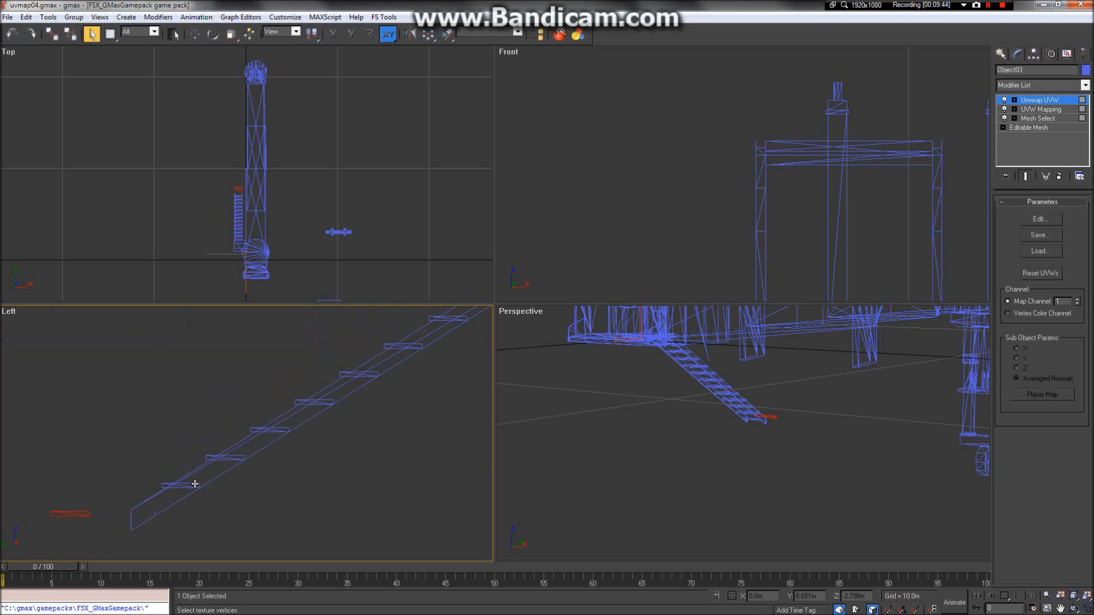
{"action": "left_click", "coordinate": [155, 512]}
{"action": "scroll", "coordinate": [209, 485], "scroll_direction": "down", "scroll_amount": 6}
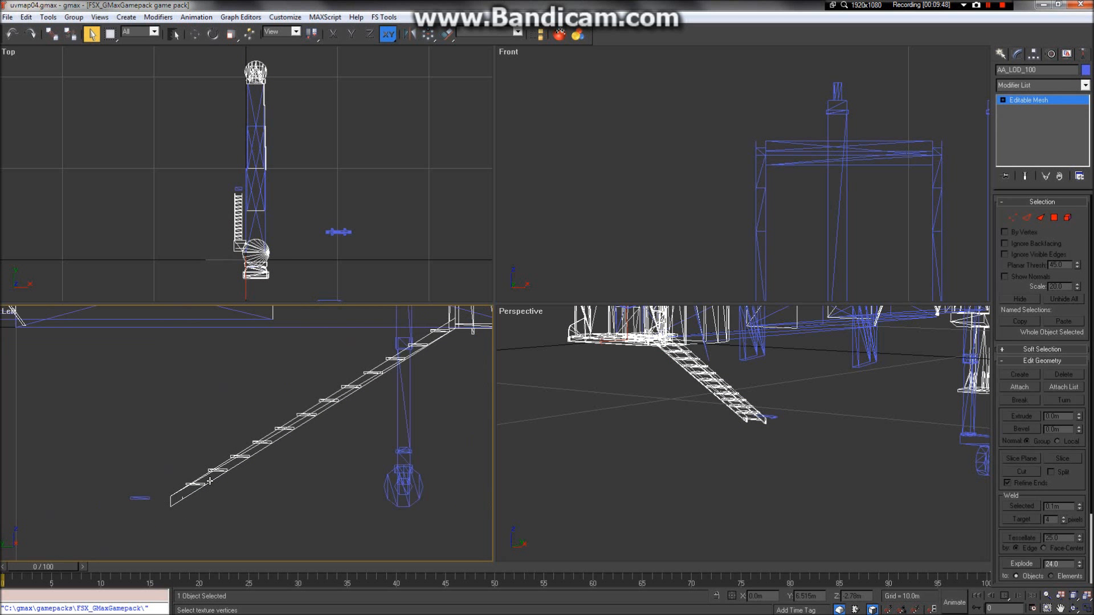
{"action": "left_click", "coordinate": [227, 488]}
{"action": "scroll", "coordinate": [226, 487], "scroll_direction": "up", "scroll_amount": 5}
{"action": "scroll", "coordinate": [105, 498], "scroll_direction": "down", "scroll_amount": 3}
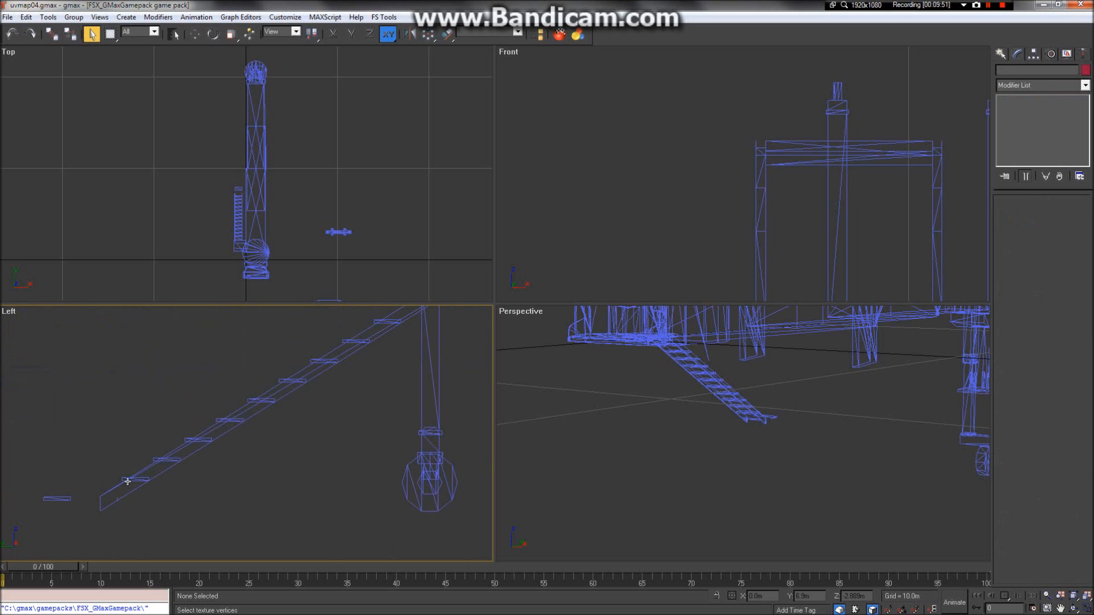
{"action": "left_click", "coordinate": [325, 367]}
{"action": "scroll", "coordinate": [330, 439], "scroll_direction": "down", "scroll_amount": 4}
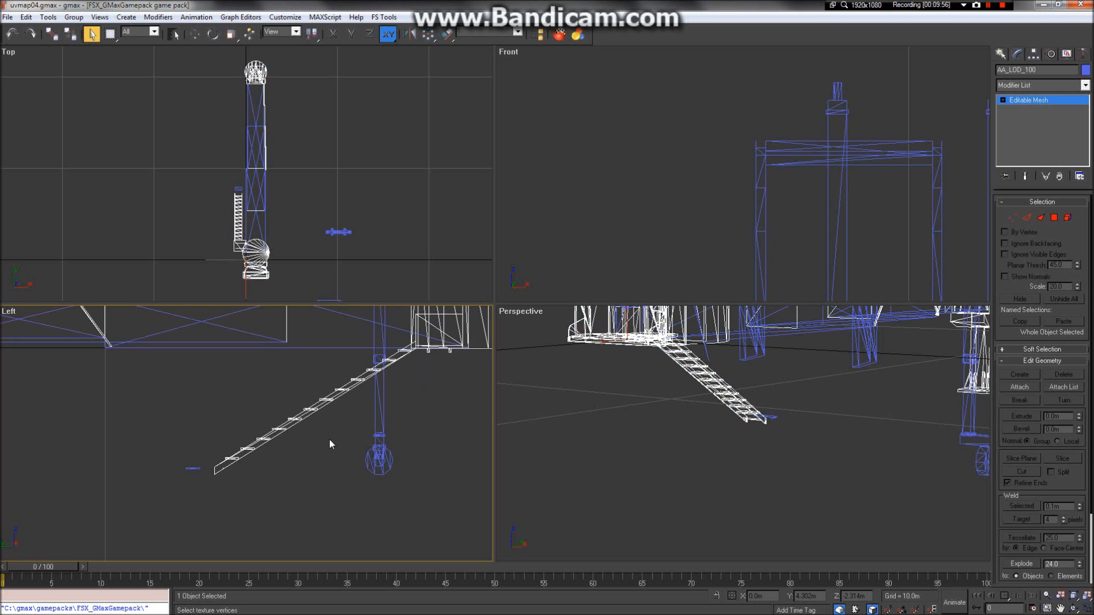
{"action": "scroll", "coordinate": [355, 405], "scroll_direction": "up", "scroll_amount": 1}
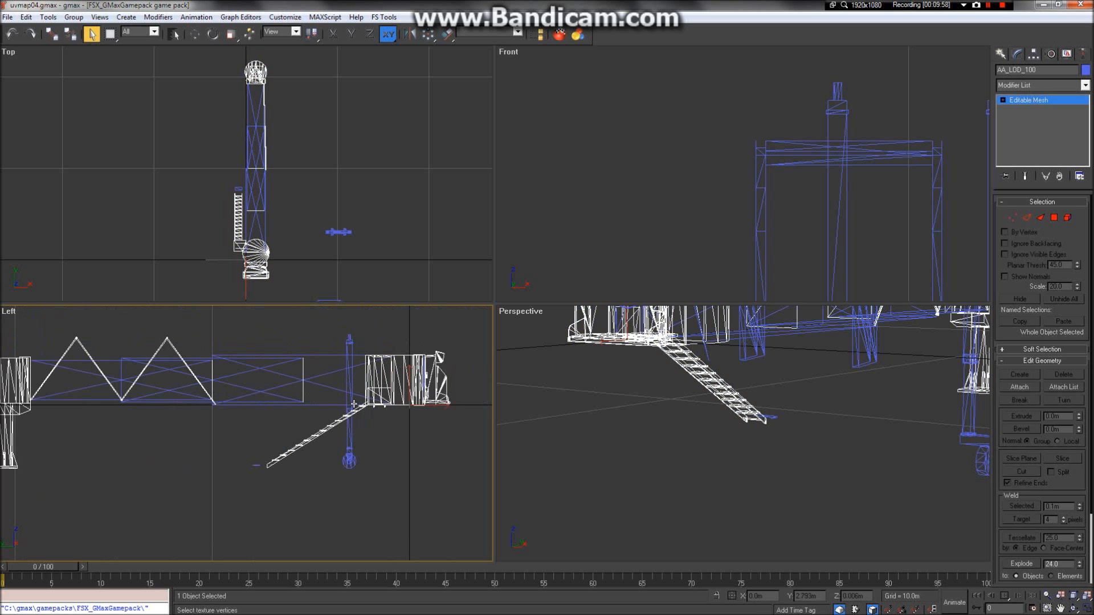
{"action": "scroll", "coordinate": [356, 401], "scroll_direction": "down", "scroll_amount": 2}
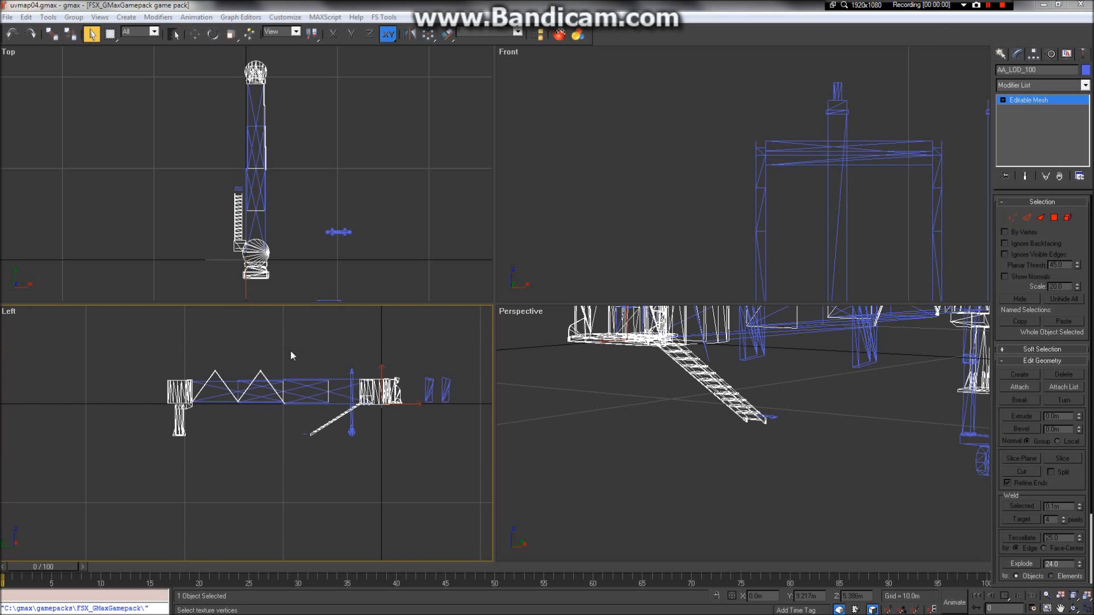
Clear the selection and inspect the whole jetway and its stair treads in the Left viewport.
{"action": "left_click", "coordinate": [296, 360]}
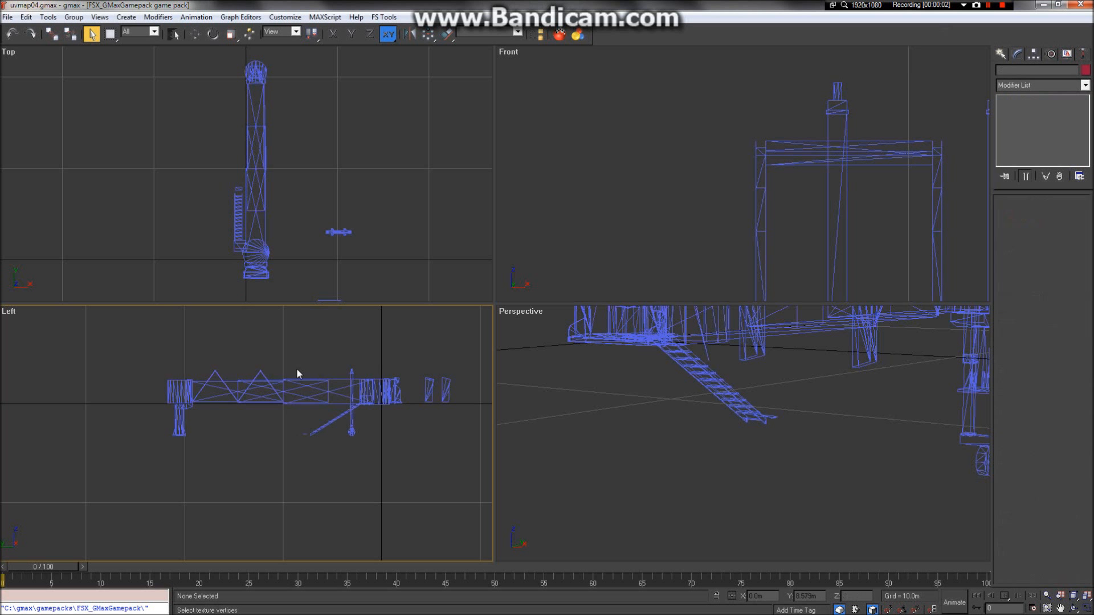
{"action": "scroll", "coordinate": [319, 425], "scroll_direction": "up", "scroll_amount": 3}
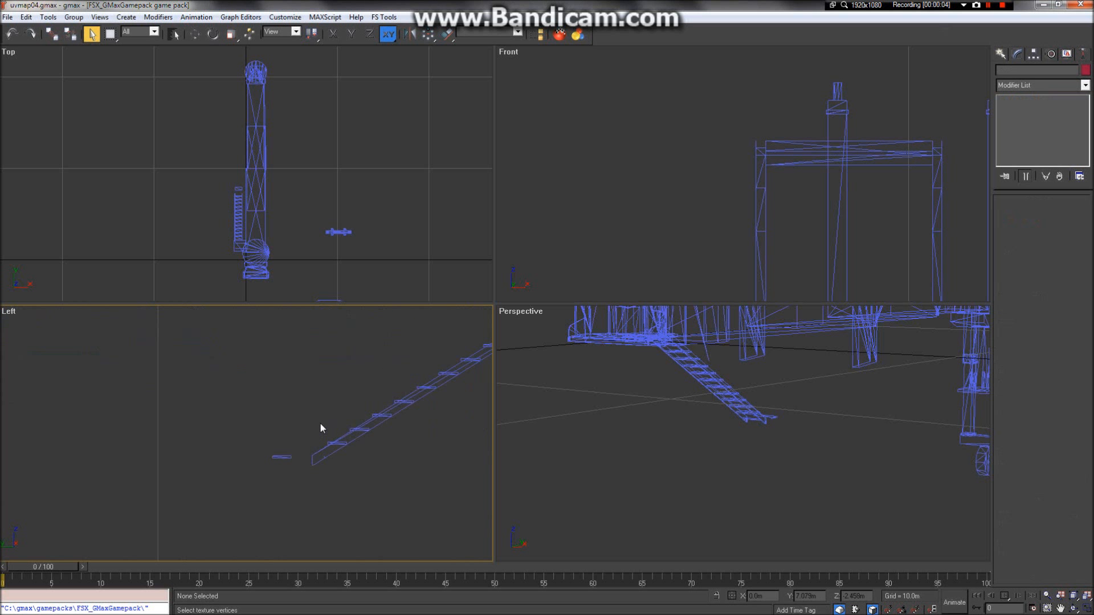
{"action": "scroll", "coordinate": [320, 422], "scroll_direction": "down", "scroll_amount": 3}
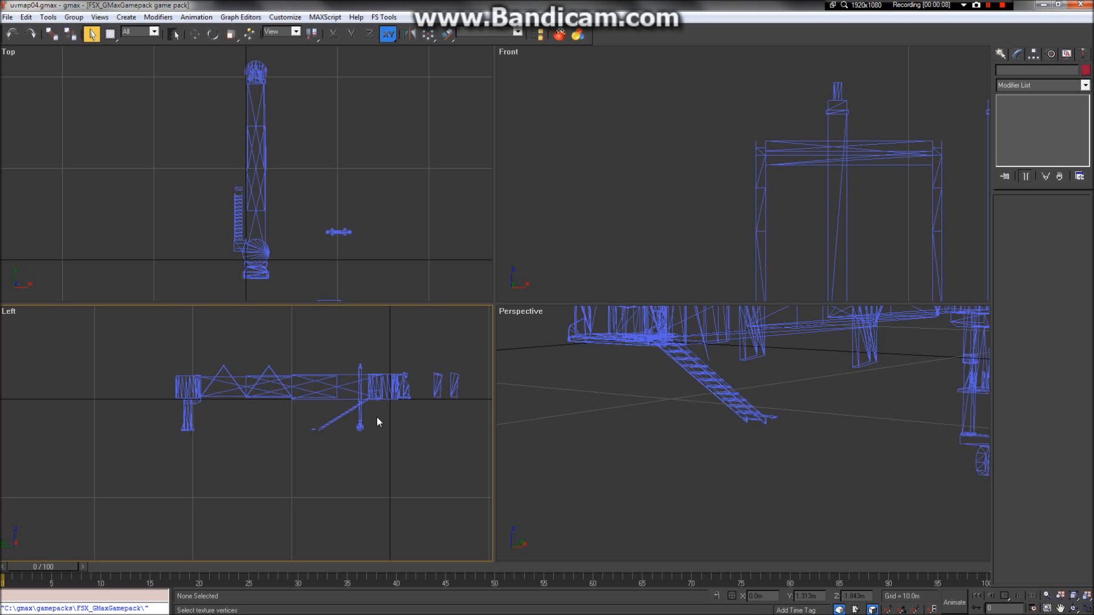
{"action": "scroll", "coordinate": [188, 385], "scroll_direction": "up", "scroll_amount": 5}
{"action": "scroll", "coordinate": [188, 386], "scroll_direction": "down", "scroll_amount": 6}
{"action": "scroll", "coordinate": [354, 412], "scroll_direction": "up", "scroll_amount": 2}
{"action": "scroll", "coordinate": [218, 359], "scroll_direction": "down", "scroll_amount": 2}
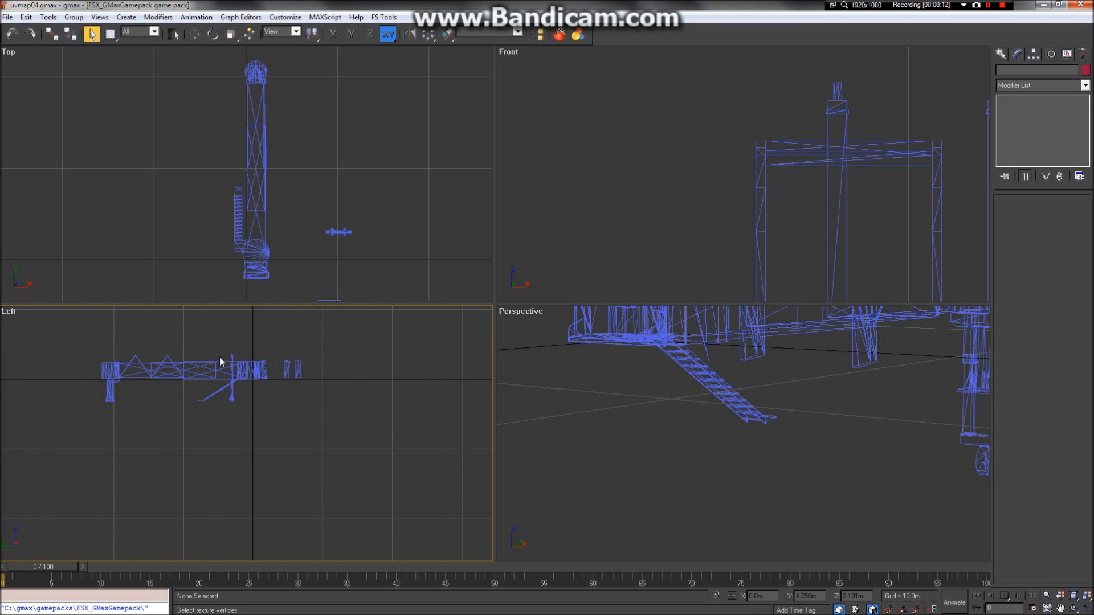
{"action": "scroll", "coordinate": [250, 350], "scroll_direction": "up", "scroll_amount": 1}
{"action": "scroll", "coordinate": [189, 395], "scroll_direction": "up", "scroll_amount": 3}
{"action": "scroll", "coordinate": [197, 463], "scroll_direction": "down", "scroll_amount": 2}
{"action": "scroll", "coordinate": [211, 430], "scroll_direction": "up", "scroll_amount": 4}
{"action": "left_click", "coordinate": [228, 404]}
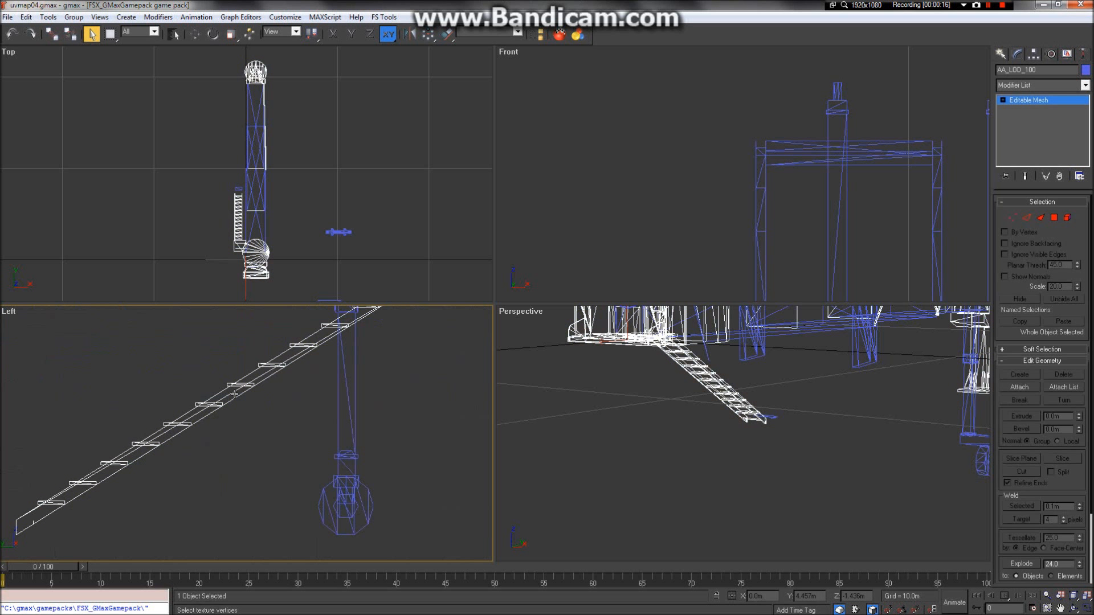
{"action": "scroll", "coordinate": [288, 468], "scroll_direction": "down", "scroll_amount": 1}
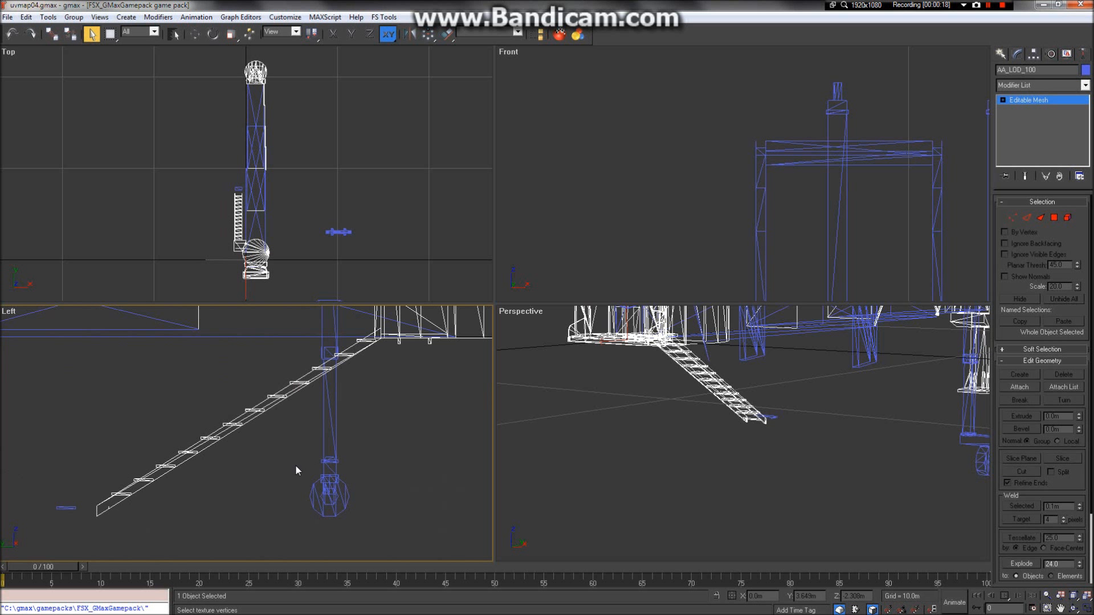
{"action": "scroll", "coordinate": [299, 454], "scroll_direction": "down", "scroll_amount": 2}
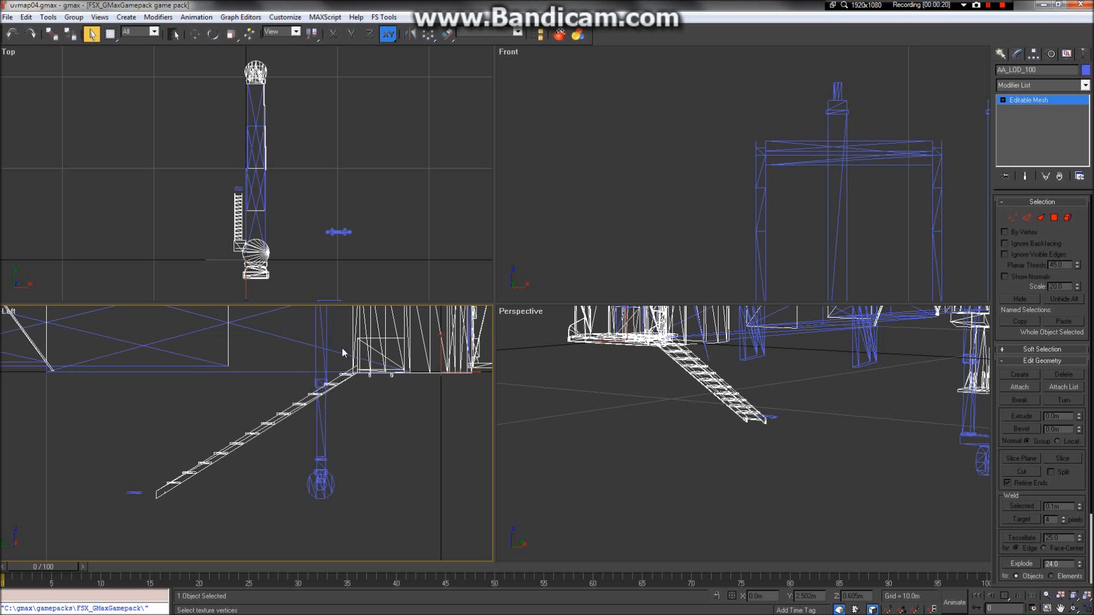
{"action": "scroll", "coordinate": [342, 365], "scroll_direction": "down", "scroll_amount": 1}
{"action": "scroll", "coordinate": [328, 405], "scroll_direction": "up", "scroll_amount": 2}
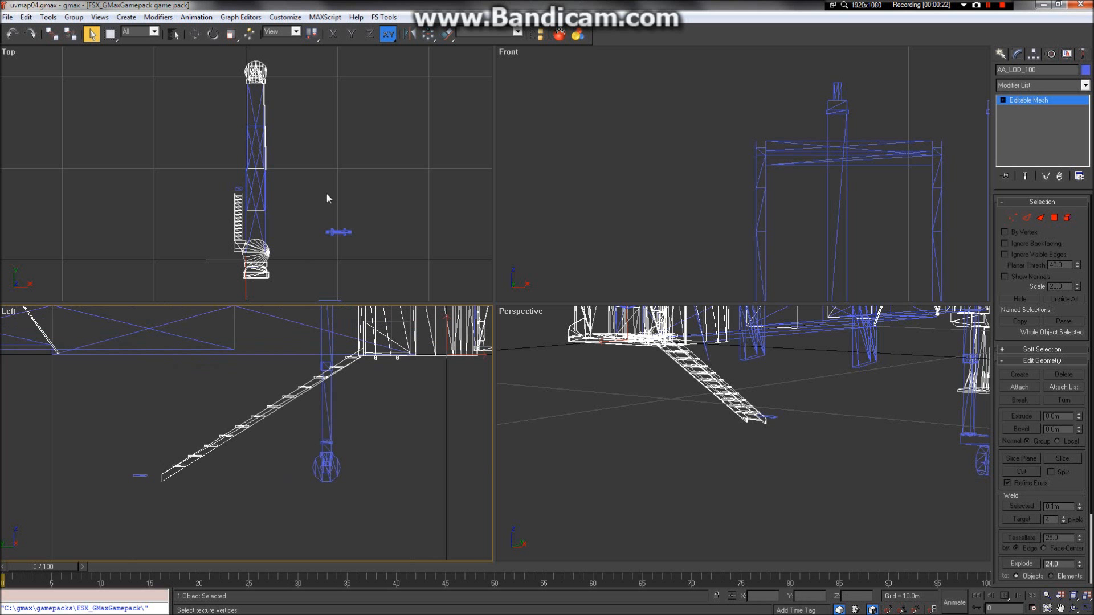
Inspect the wheeled support frame in the Front viewport, leaving no object selected.
{"action": "scroll", "coordinate": [621, 163], "scroll_direction": "down", "scroll_amount": 5}
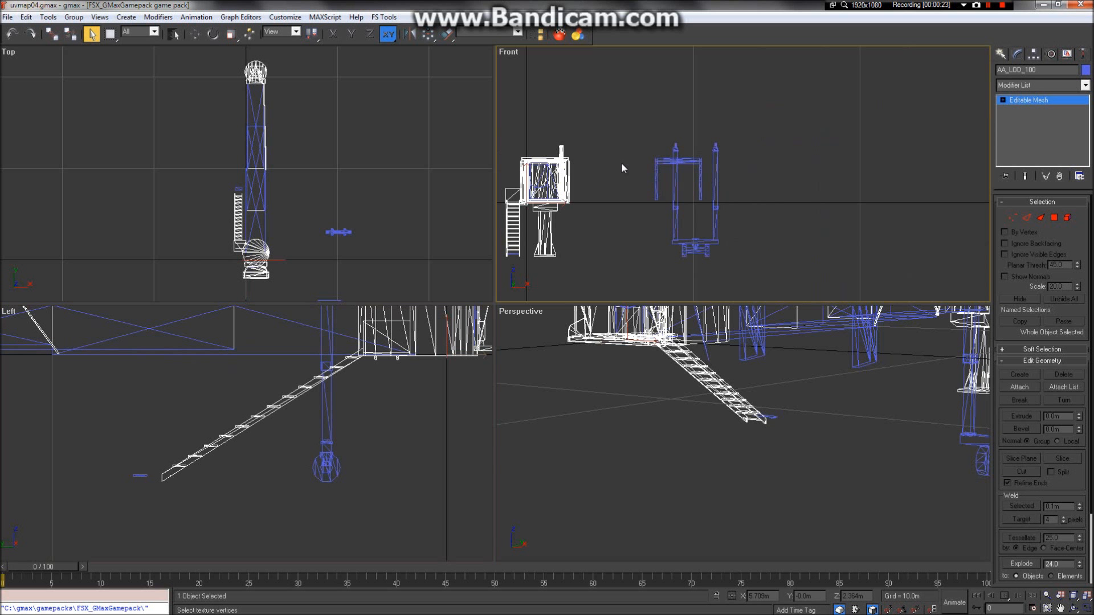
{"action": "scroll", "coordinate": [645, 231], "scroll_direction": "up", "scroll_amount": 1}
{"action": "scroll", "coordinate": [645, 230], "scroll_direction": "down", "scroll_amount": 2}
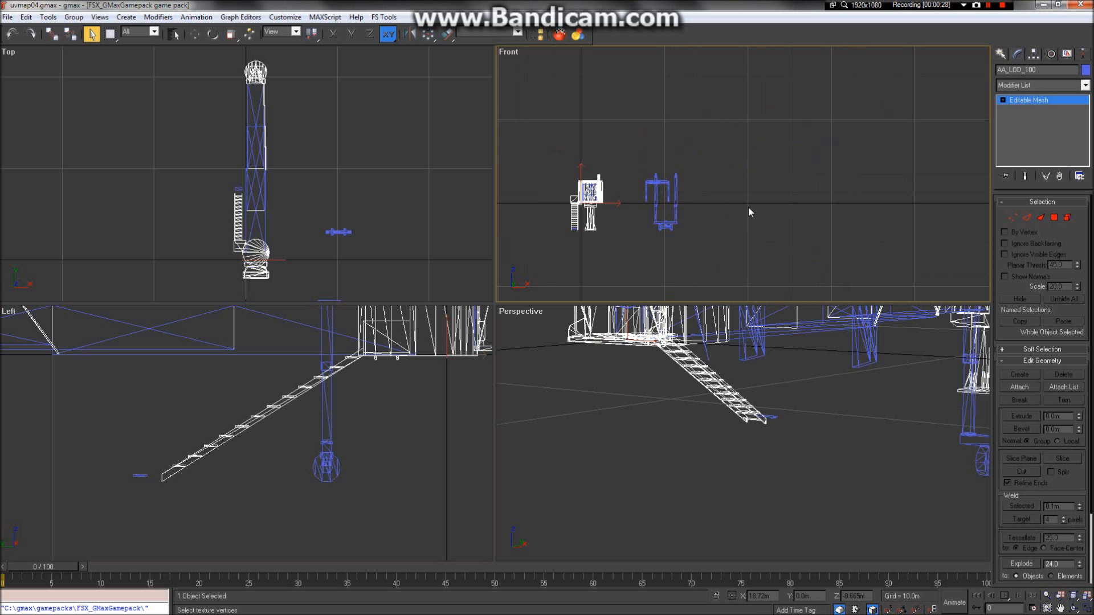
{"action": "right_click", "coordinate": [664, 220]}
{"action": "left_click", "coordinate": [879, 12]}
{"action": "left_click", "coordinate": [677, 215]}
{"action": "scroll", "coordinate": [676, 215], "scroll_direction": "up", "scroll_amount": 4}
{"action": "left_click", "coordinate": [695, 263]}
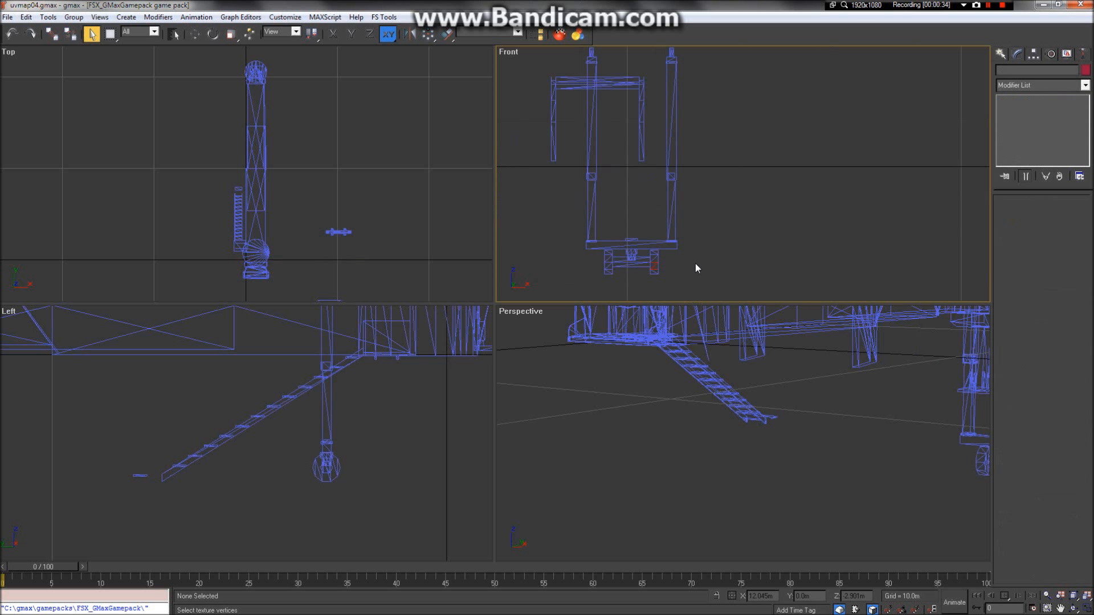
Check the Object01 support frame, clear the selection and view the whole jetway in the Left viewport.
{"action": "left_click", "coordinate": [647, 264]}
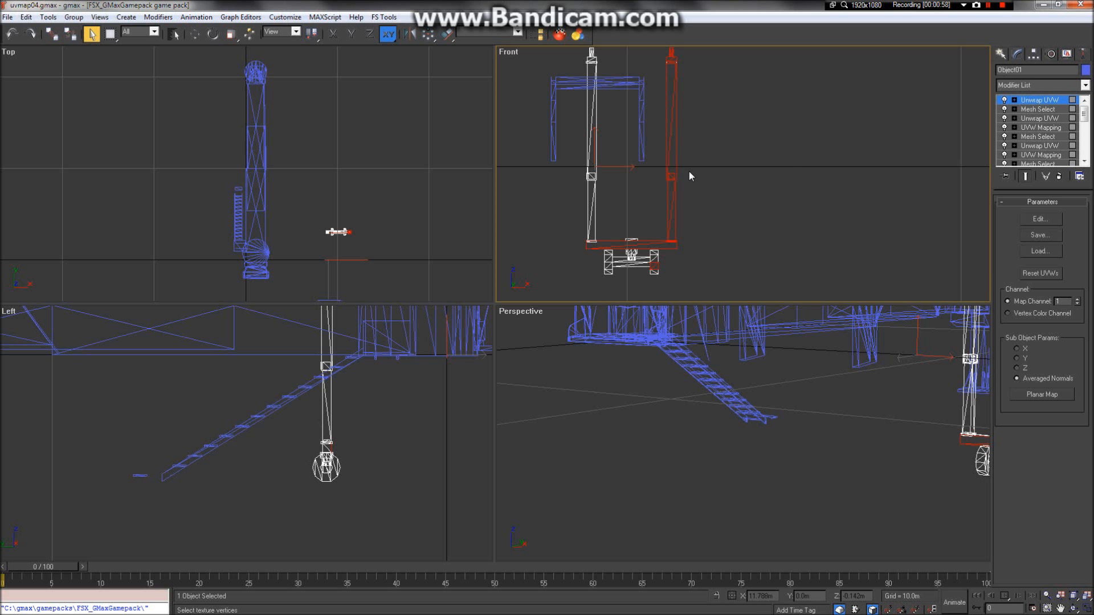
{"action": "left_click", "coordinate": [718, 186]}
{"action": "left_click", "coordinate": [447, 345]}
{"action": "scroll", "coordinate": [396, 386], "scroll_direction": "down", "scroll_amount": 5}
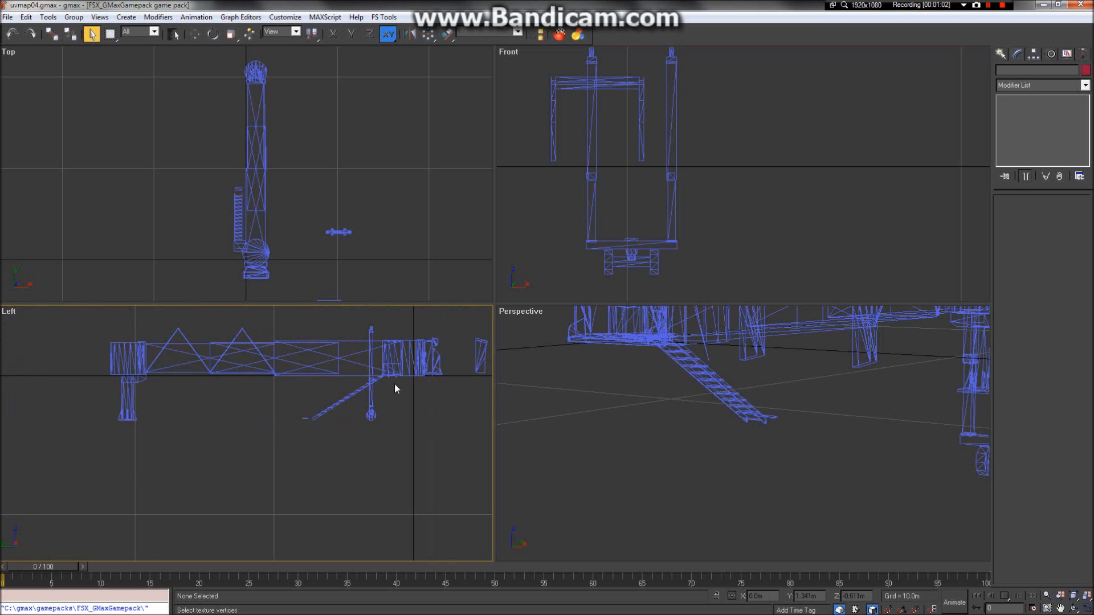
{"action": "scroll", "coordinate": [76, 337], "scroll_direction": "up", "scroll_amount": 4}
{"action": "scroll", "coordinate": [257, 405], "scroll_direction": "down", "scroll_amount": 3}
{"action": "scroll", "coordinate": [146, 410], "scroll_direction": "up", "scroll_amount": 3}
{"action": "scroll", "coordinate": [282, 386], "scroll_direction": "down", "scroll_amount": 3}
Select the AA_LOD_100 mesh and examine the round cabin above the support post in the Left viewport.
{"action": "left_click", "coordinate": [258, 380]}
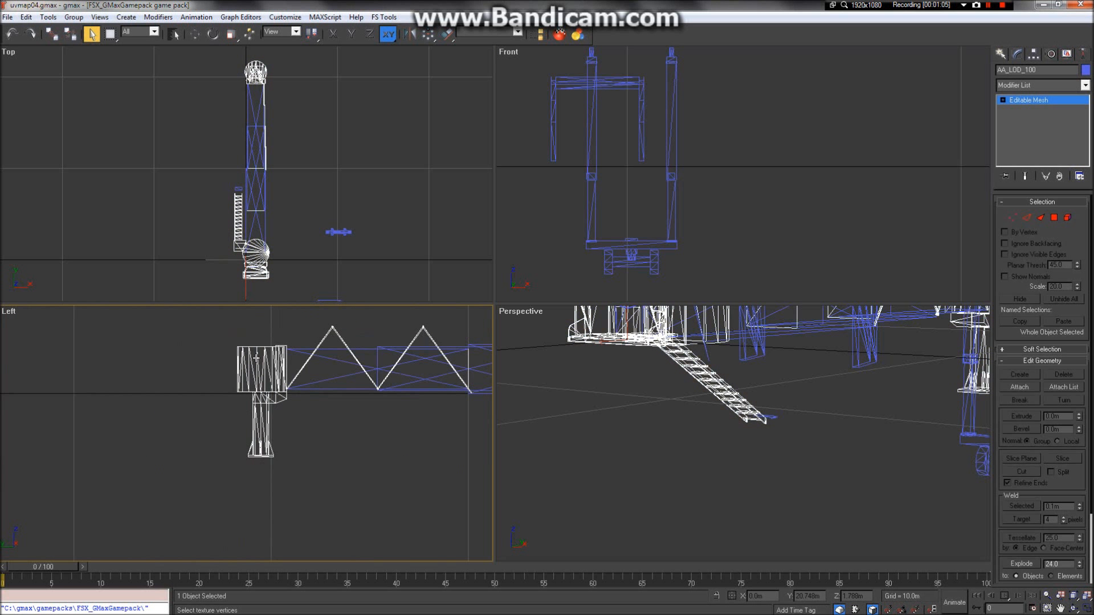
{"action": "scroll", "coordinate": [255, 383], "scroll_direction": "up", "scroll_amount": 4}
{"action": "scroll", "coordinate": [251, 386], "scroll_direction": "down", "scroll_amount": 2}
{"action": "scroll", "coordinate": [247, 389], "scroll_direction": "up", "scroll_amount": 2}
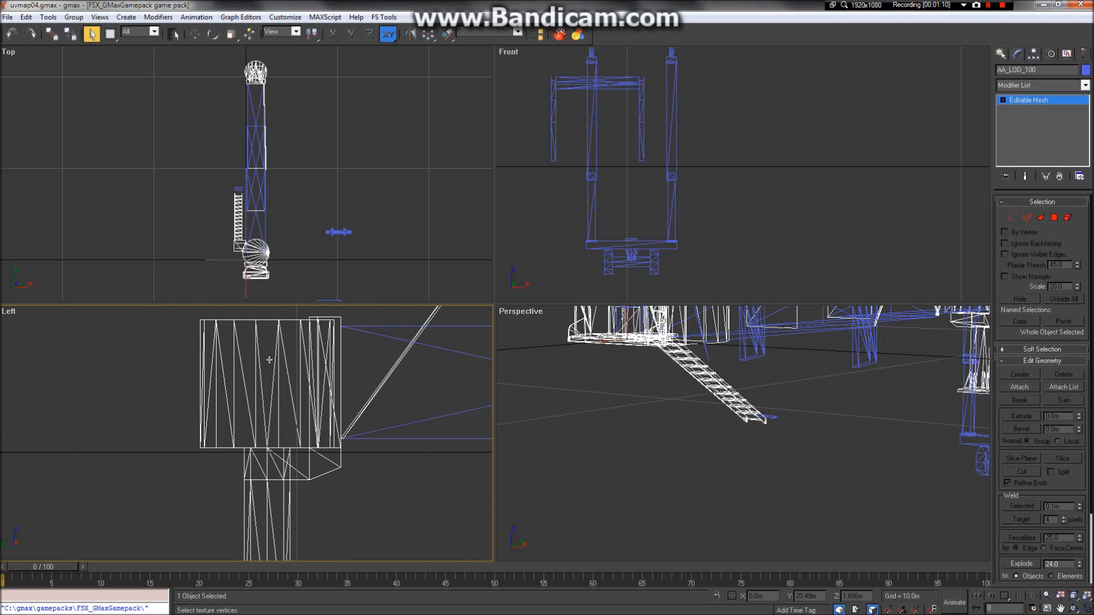
{"action": "scroll", "coordinate": [269, 360], "scroll_direction": "up", "scroll_amount": 1}
{"action": "scroll", "coordinate": [268, 359], "scroll_direction": "down", "scroll_amount": 1}
{"action": "scroll", "coordinate": [310, 369], "scroll_direction": "down", "scroll_amount": 2}
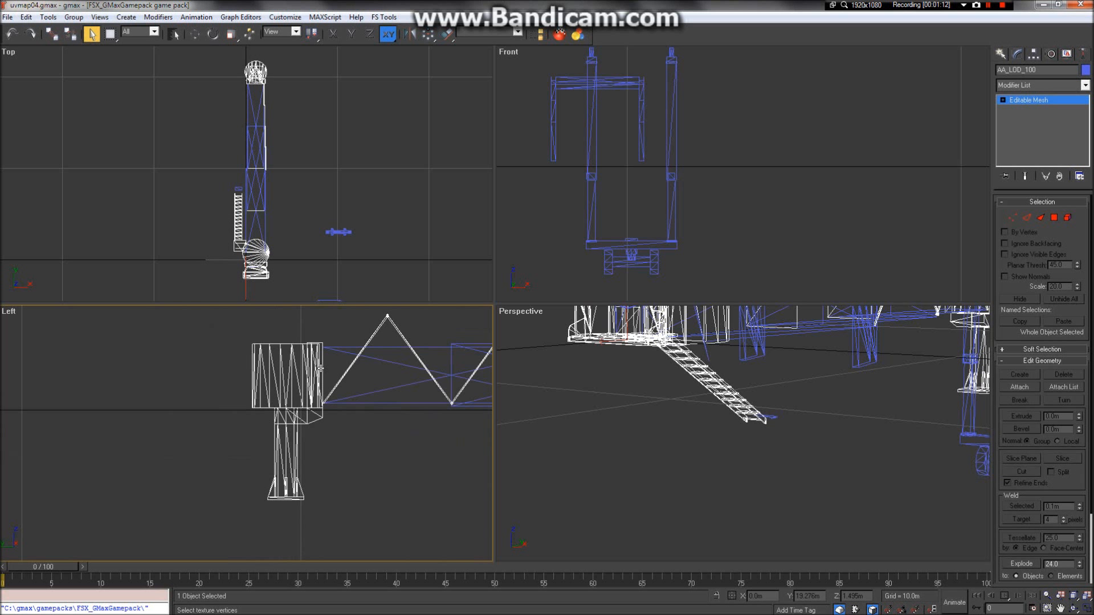
{"action": "scroll", "coordinate": [219, 357], "scroll_direction": "up", "scroll_amount": 1}
{"action": "scroll", "coordinate": [266, 371], "scroll_direction": "down", "scroll_amount": 1}
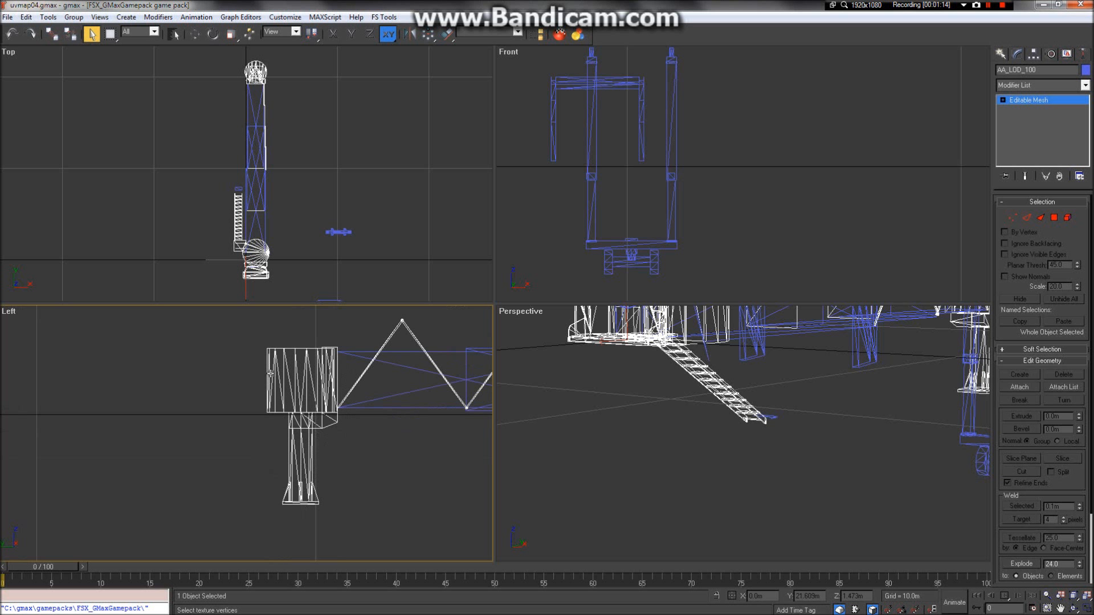
{"action": "scroll", "coordinate": [278, 403], "scroll_direction": "up", "scroll_amount": 1}
{"action": "scroll", "coordinate": [282, 395], "scroll_direction": "up", "scroll_amount": 1}
{"action": "scroll", "coordinate": [282, 395], "scroll_direction": "down", "scroll_amount": 2}
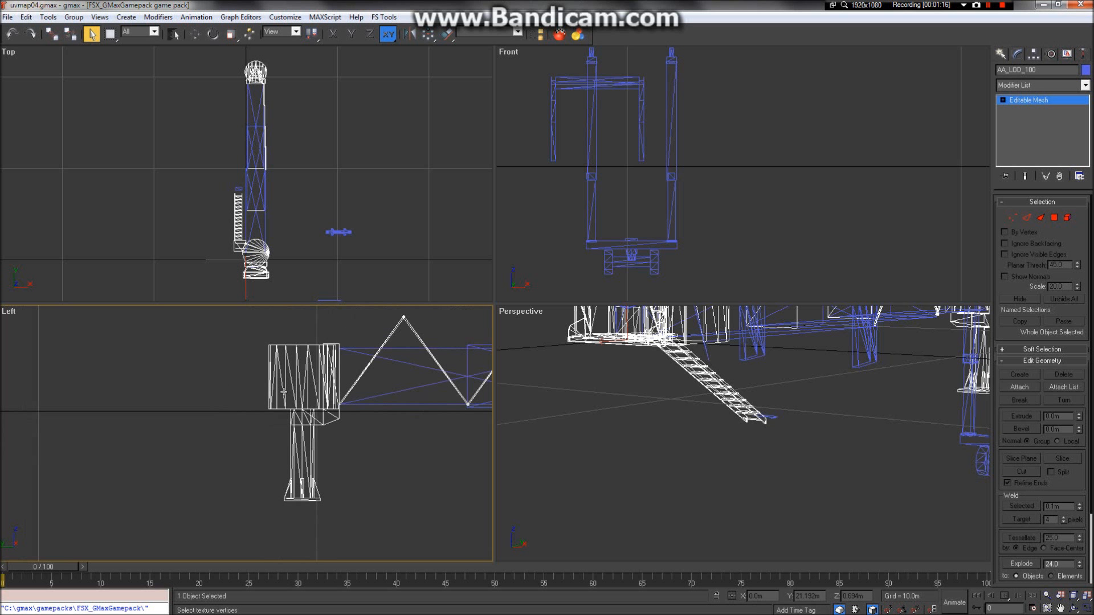
{"action": "scroll", "coordinate": [310, 344], "scroll_direction": "up", "scroll_amount": 1}
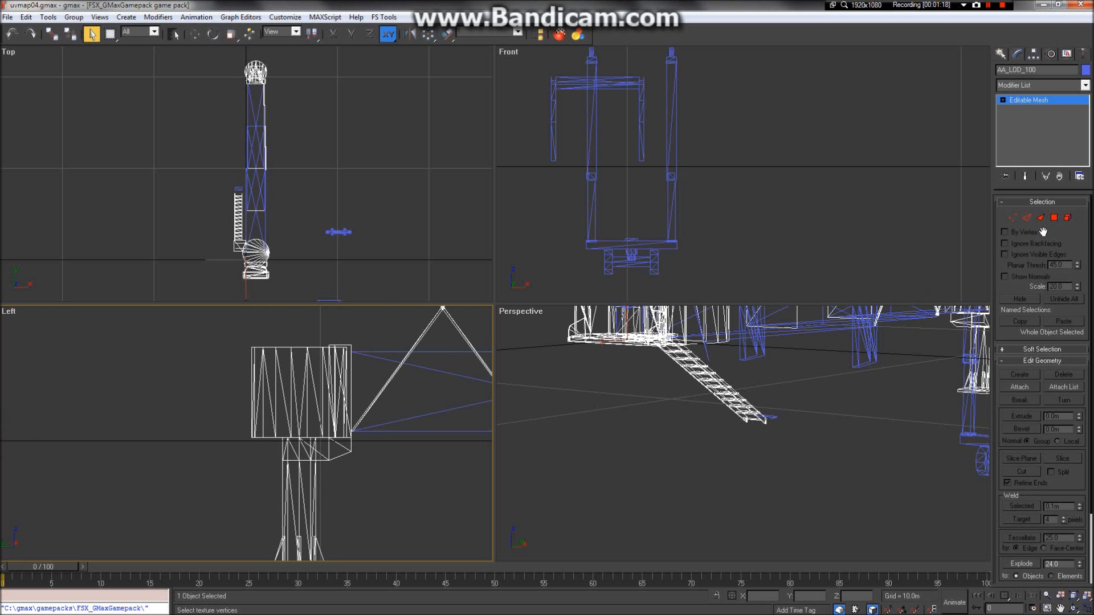
Add a Mesh Select modifier to AA_LOD_100 and select one tall side panel of the round cabin at polygon level.
{"action": "left_click", "coordinate": [1050, 84]}
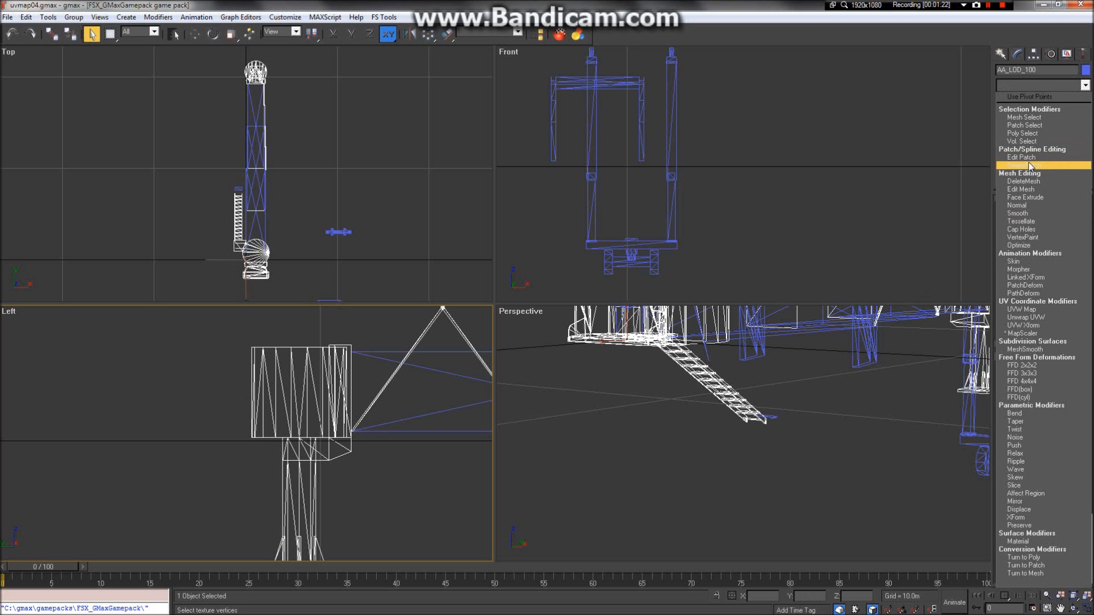
{"action": "left_click", "coordinate": [1017, 36]}
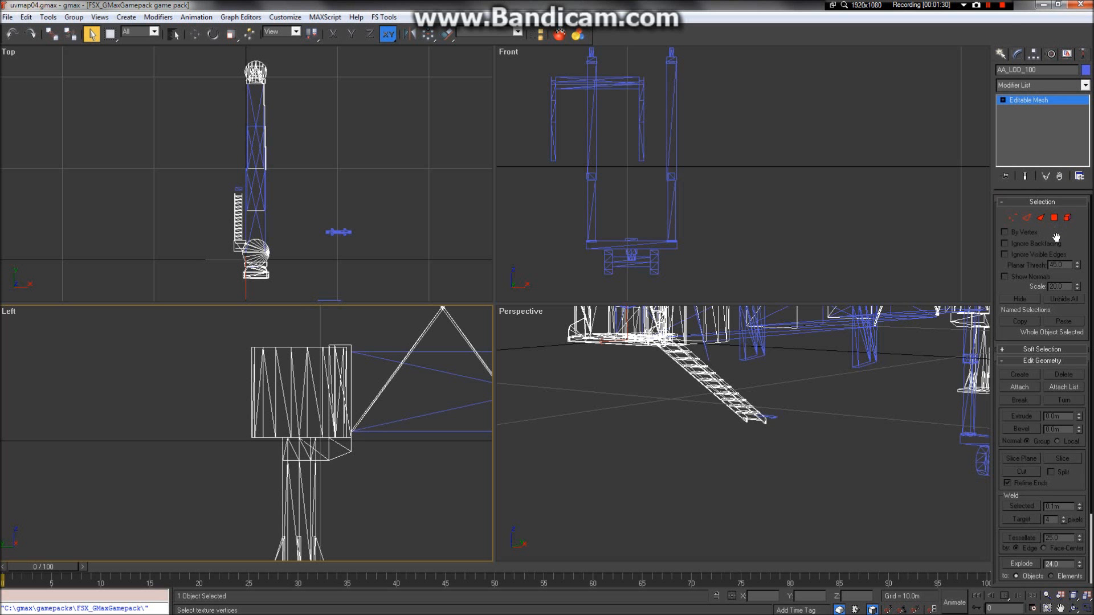
{"action": "left_click", "coordinate": [1039, 84]}
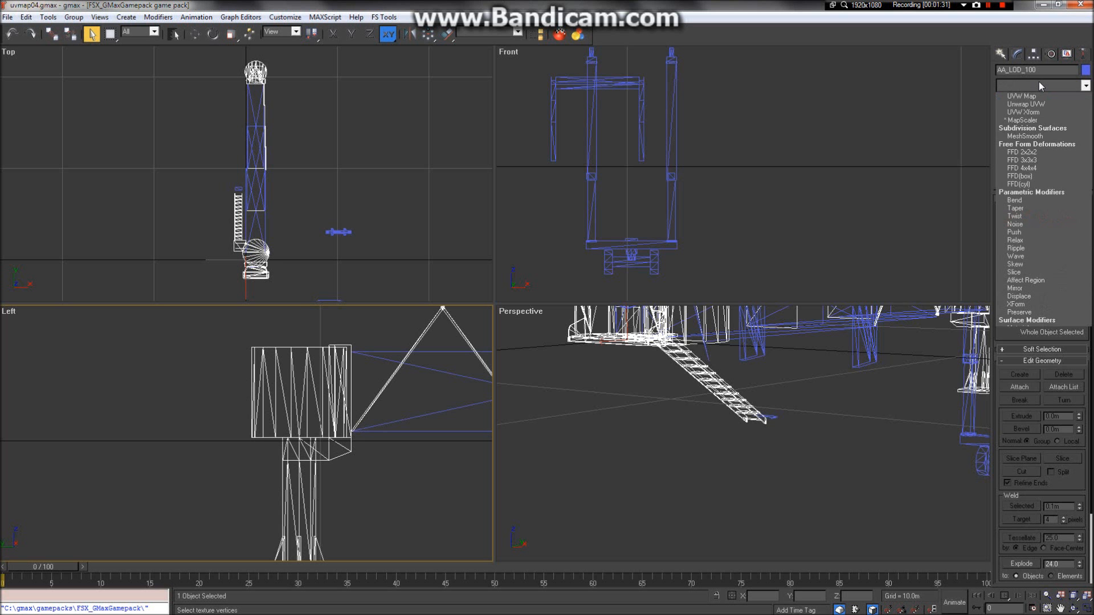
{"action": "scroll", "coordinate": [1040, 97], "scroll_direction": "up", "scroll_amount": 3}
{"action": "left_click", "coordinate": [1043, 117]}
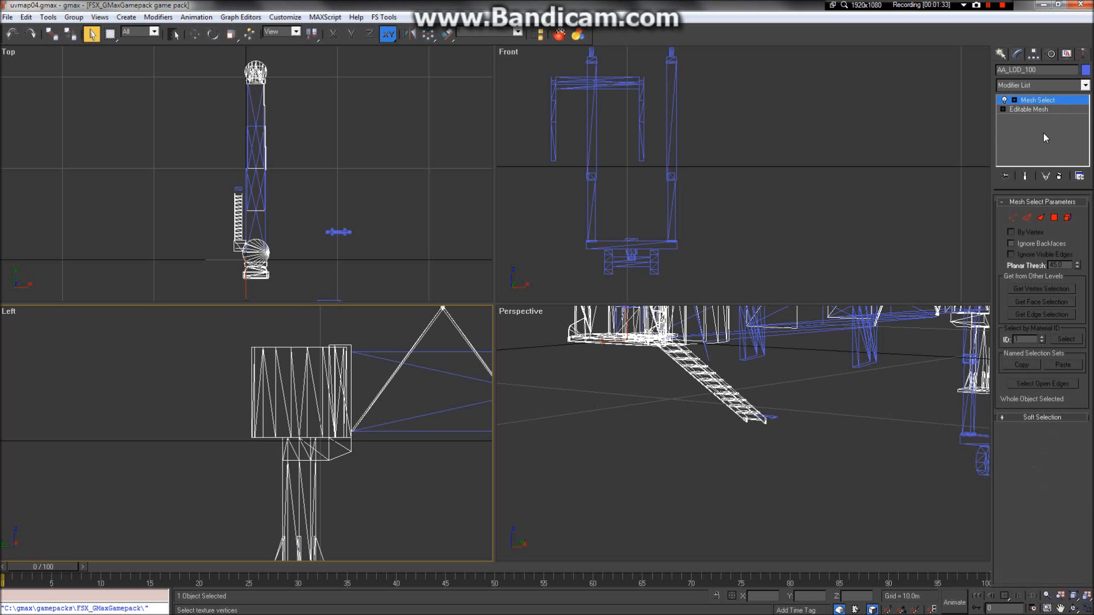
{"action": "left_click", "coordinate": [1055, 220]}
{"action": "left_click", "coordinate": [280, 412]}
{"action": "left_click", "coordinate": [289, 362]}
{"action": "scroll", "coordinate": [289, 362], "scroll_direction": "up", "scroll_amount": 3}
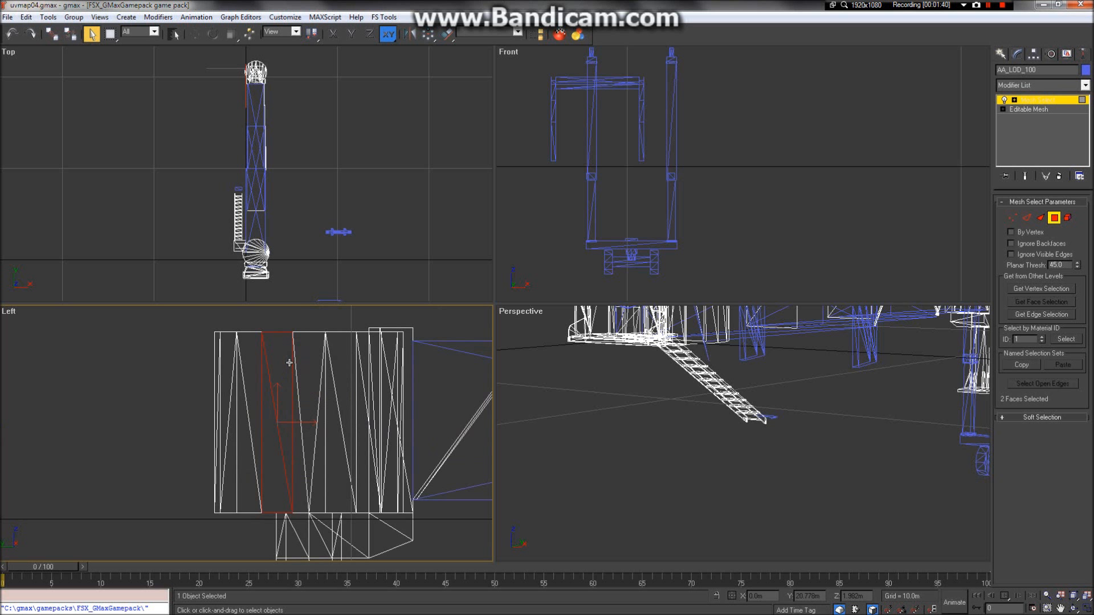
Apply planar UVW mapping to the selected panel with length and width 3 m, aligned to the X axis.
{"action": "left_click", "coordinate": [1030, 84]}
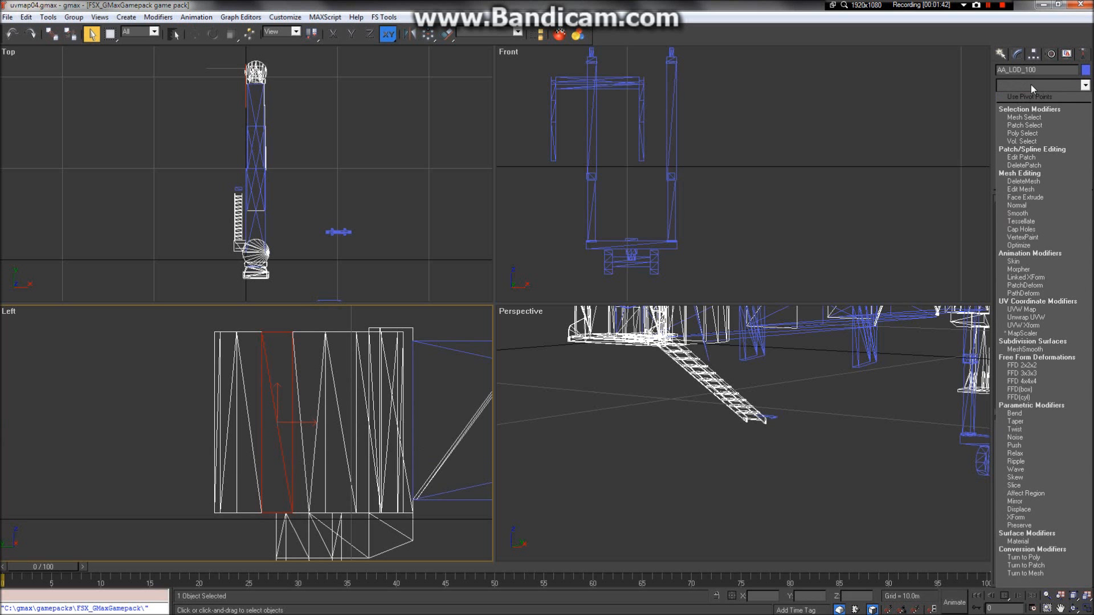
{"action": "left_click", "coordinate": [1047, 309]}
{"action": "double_click", "coordinate": [1040, 314]}
{"action": "type", "text": "3"}
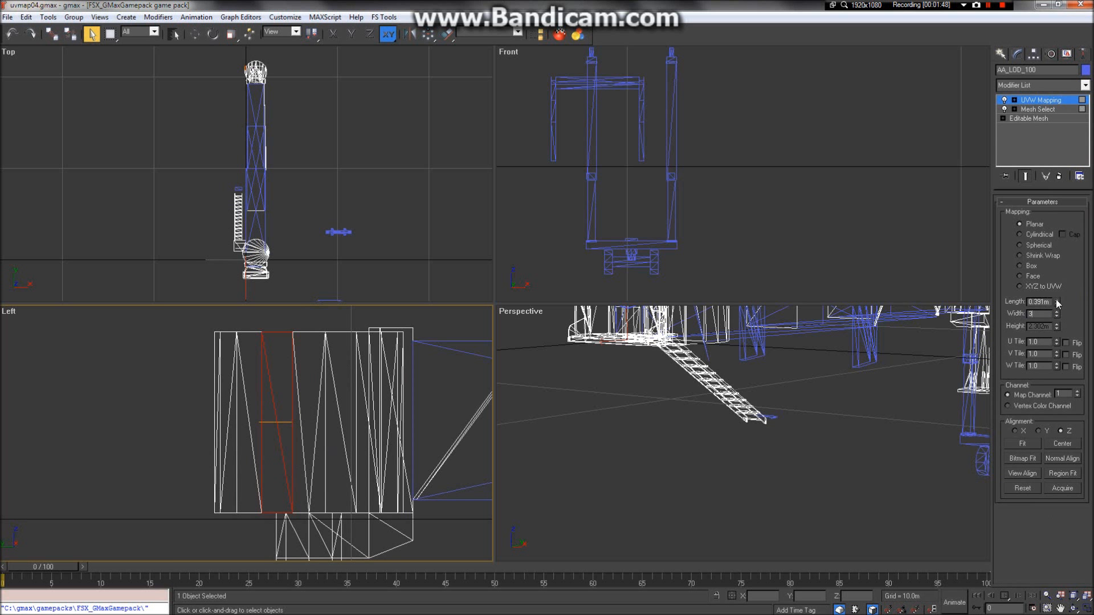
{"action": "double_click", "coordinate": [1047, 302]}
{"action": "type", "text": "3"}
{"action": "key", "text": "Return"}
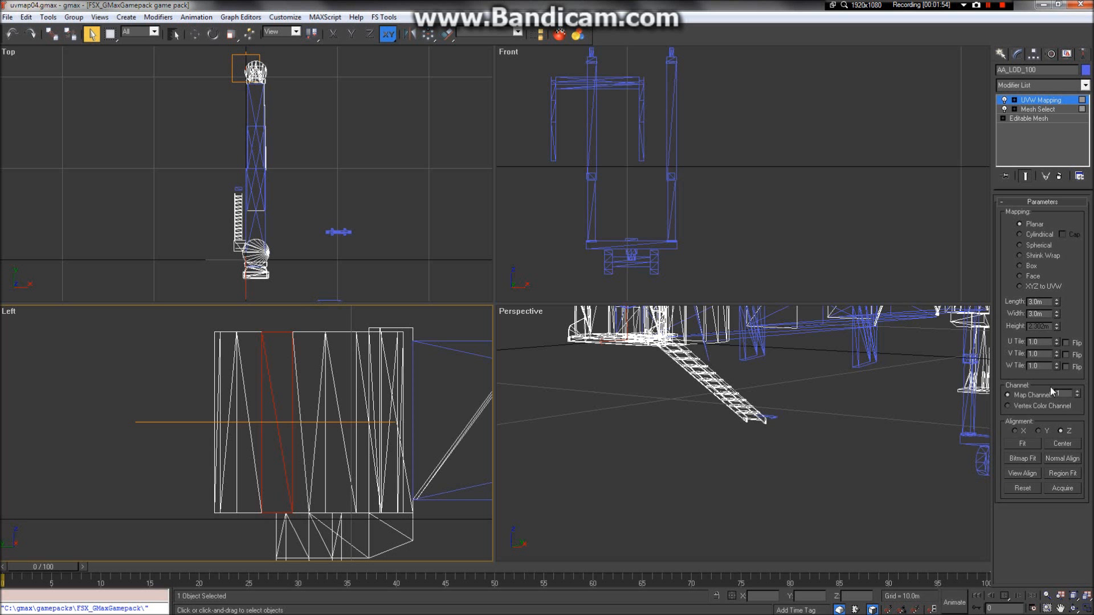
{"action": "left_click", "coordinate": [1037, 432]}
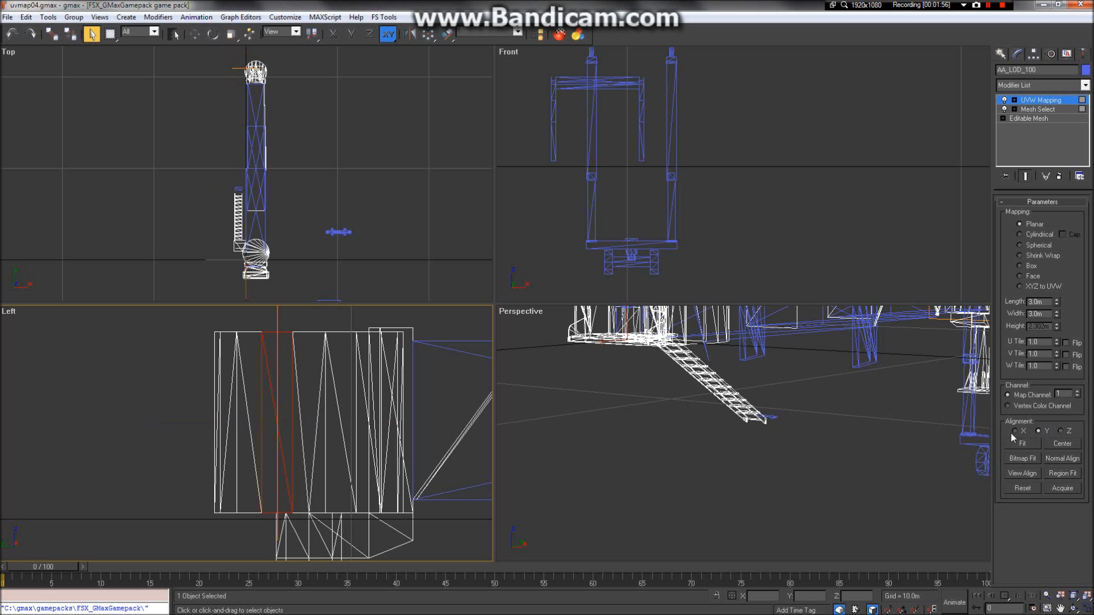
{"action": "left_click", "coordinate": [1015, 431]}
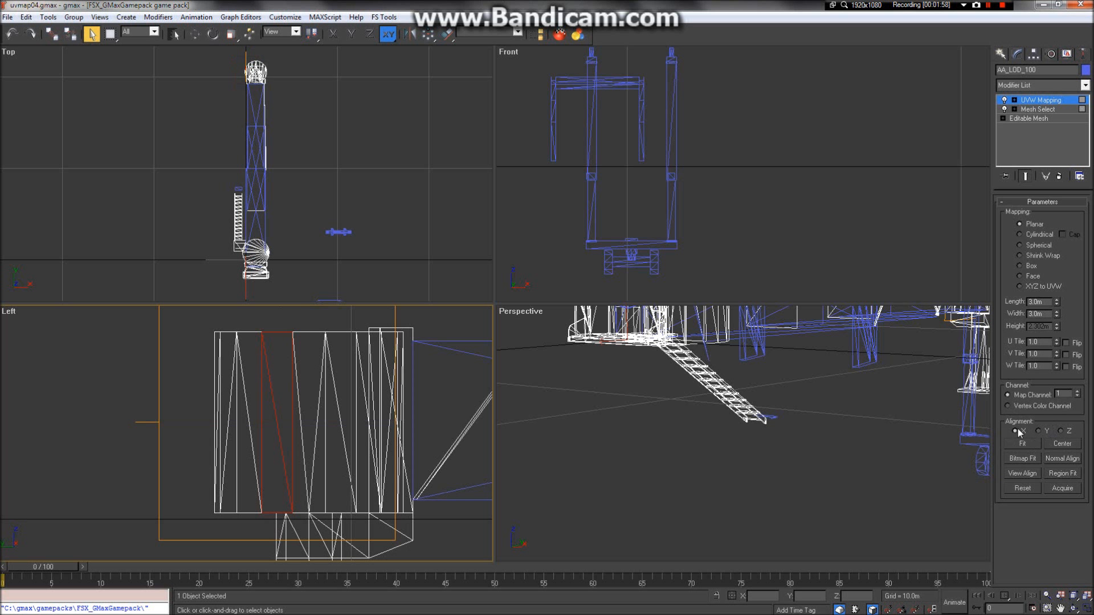
Add an Unwrap UVW modifier and examine the panel's layout in the UV editor.
{"action": "left_click", "coordinate": [1037, 85]}
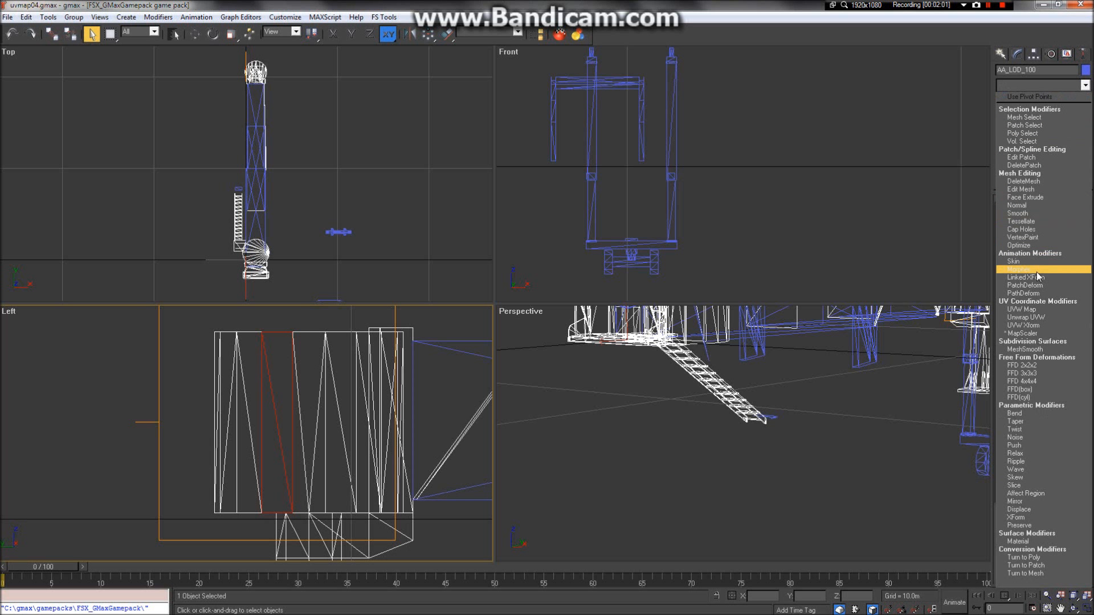
{"action": "left_click", "coordinate": [1040, 317]}
{"action": "left_click", "coordinate": [1042, 222]}
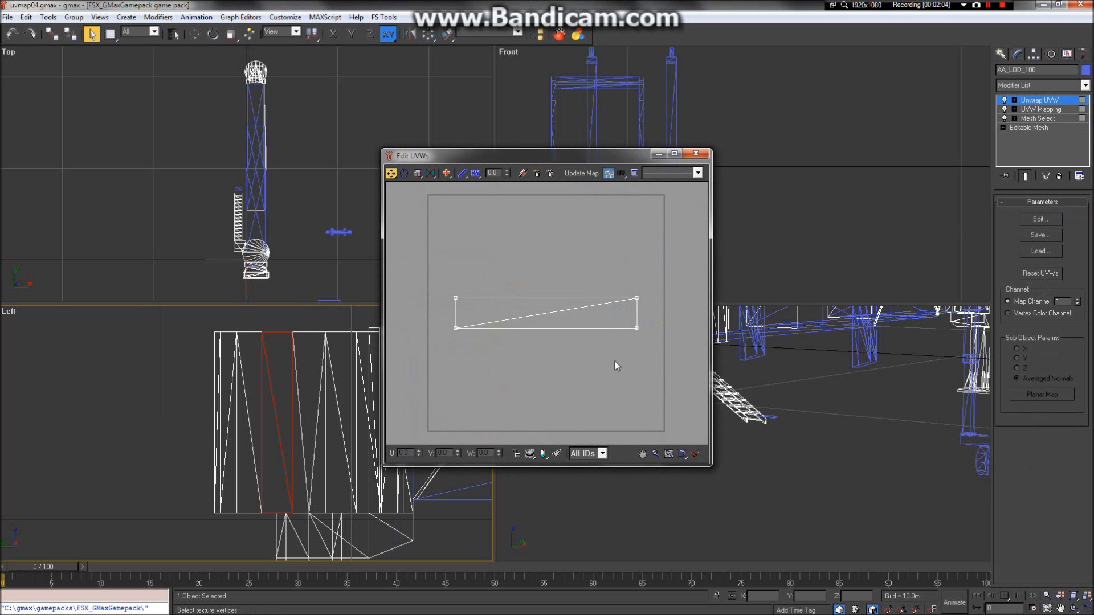
{"action": "scroll", "coordinate": [542, 315], "scroll_direction": "up", "scroll_amount": 4}
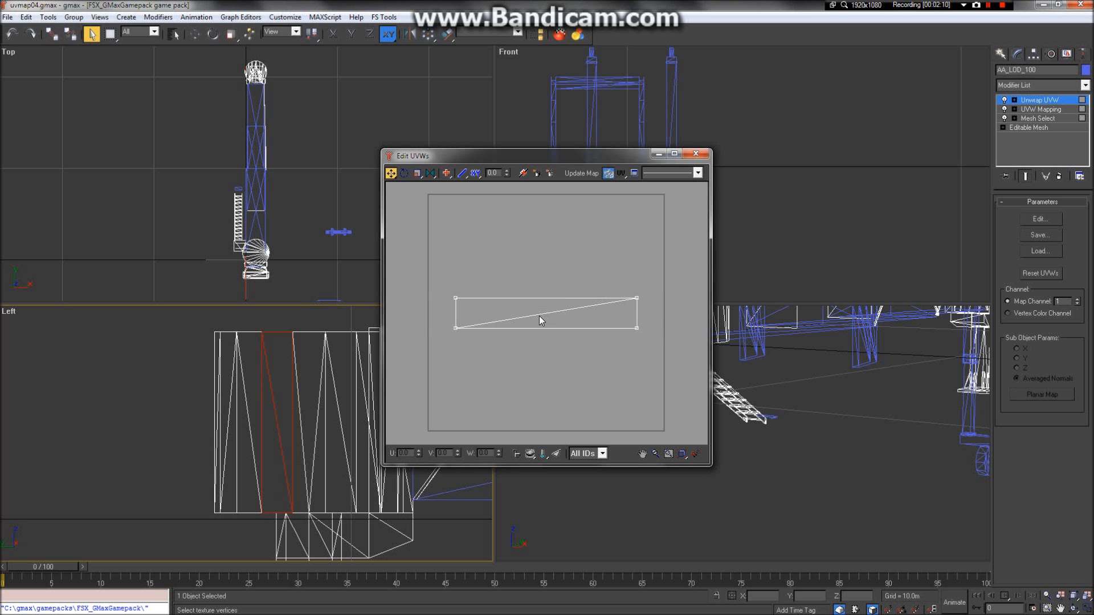
{"action": "scroll", "coordinate": [539, 316], "scroll_direction": "down", "scroll_amount": 6}
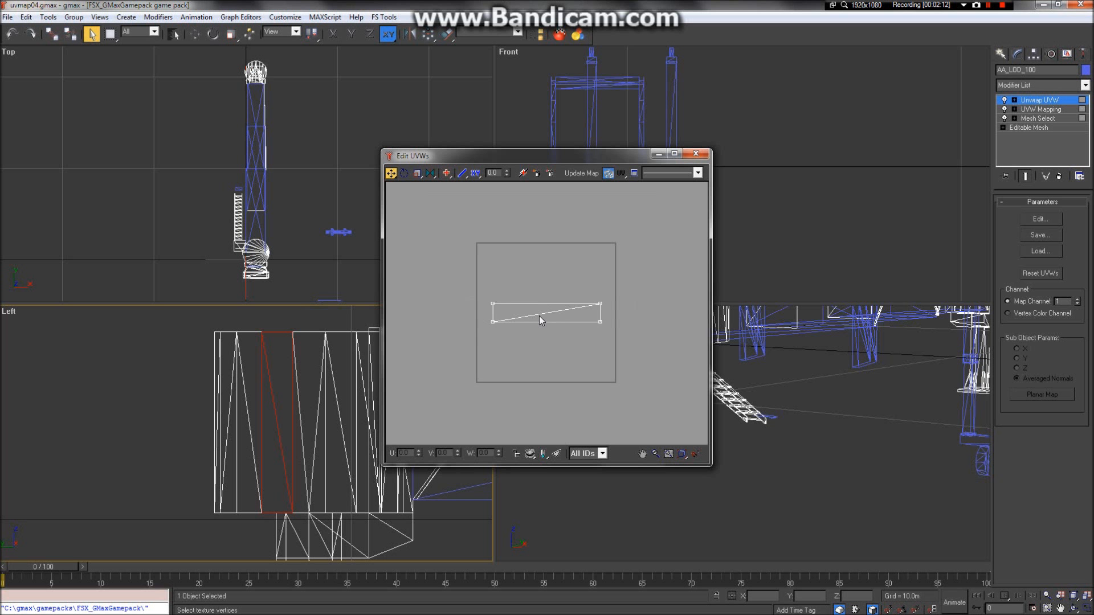
{"action": "scroll", "coordinate": [550, 248], "scroll_direction": "up", "scroll_amount": 7}
{"action": "scroll", "coordinate": [549, 274], "scroll_direction": "down", "scroll_amount": 6}
{"action": "scroll", "coordinate": [562, 252], "scroll_direction": "up", "scroll_amount": 5}
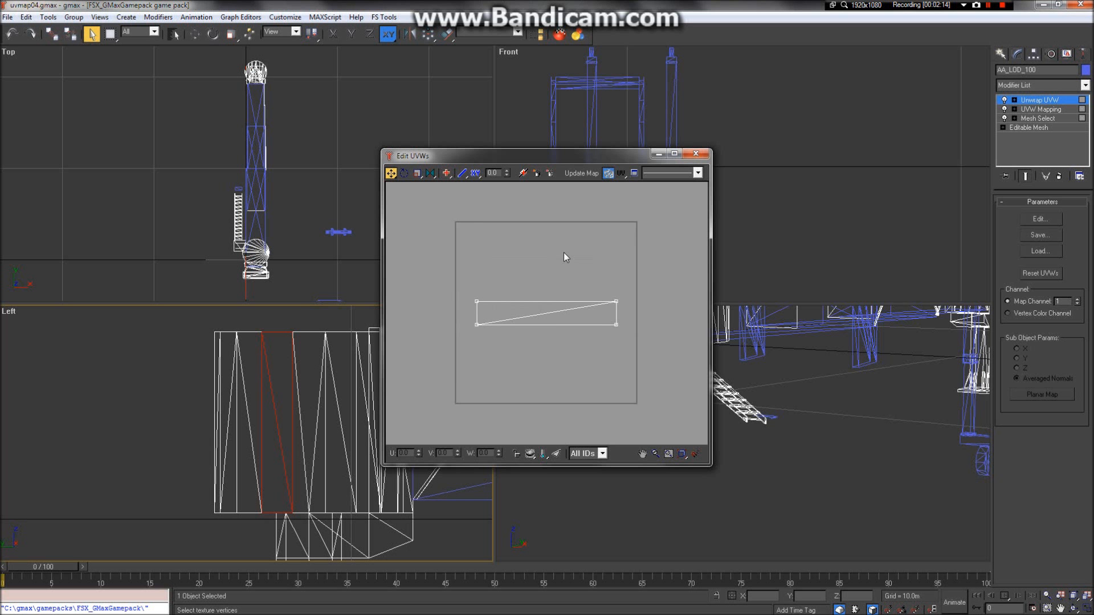
{"action": "scroll", "coordinate": [549, 303], "scroll_direction": "down", "scroll_amount": 4}
{"action": "scroll", "coordinate": [549, 303], "scroll_direction": "up", "scroll_amount": 4}
{"action": "scroll", "coordinate": [545, 300], "scroll_direction": "down", "scroll_amount": 4}
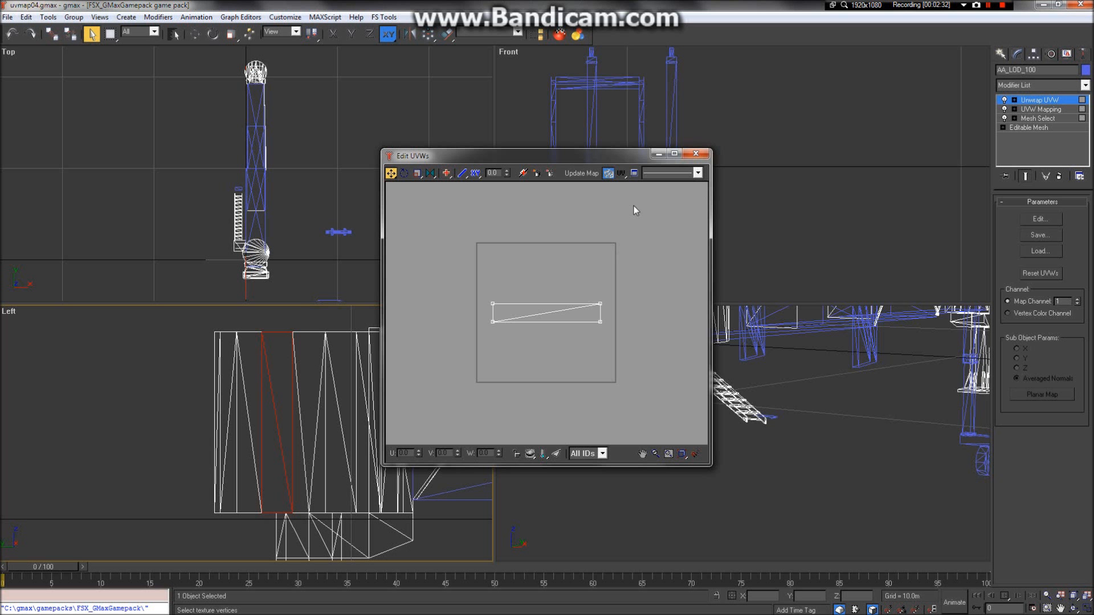
Maximize the UV editor and capture the unwrapped panel rectangle with Snipping Tool.
{"action": "left_click", "coordinate": [674, 153]}
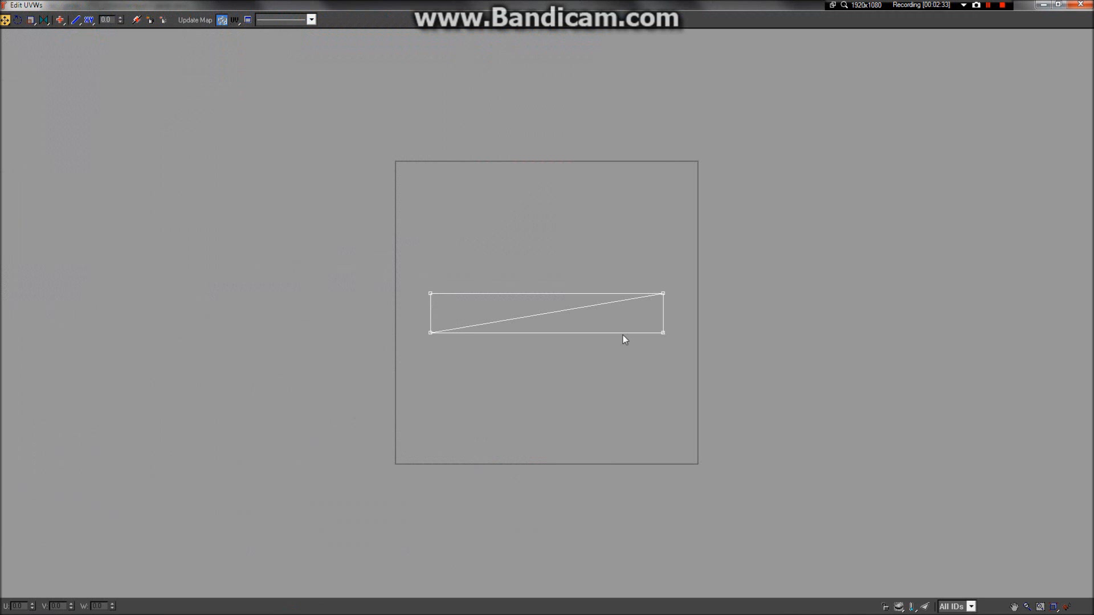
{"action": "scroll", "coordinate": [476, 349], "scroll_direction": "up", "scroll_amount": 3}
{"action": "scroll", "coordinate": [477, 348], "scroll_direction": "down", "scroll_amount": 1}
{"action": "mouse_move", "coordinate": [354, 1]}
{"action": "left_click", "coordinate": [230, 8]}
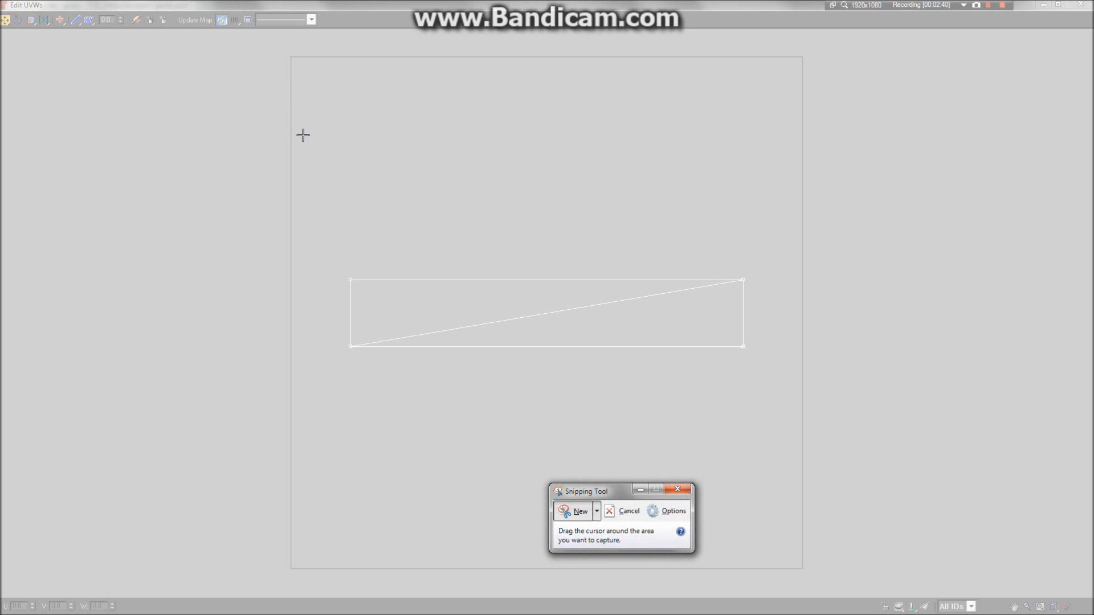
{"action": "left_click_drag", "start_coordinate": [309, 119], "coordinate": [796, 484]}
Save the snip as a JPEG file named 8 in the Desktop's UV MAP JETWAY folder.
{"action": "left_click", "coordinate": [265, 35]}
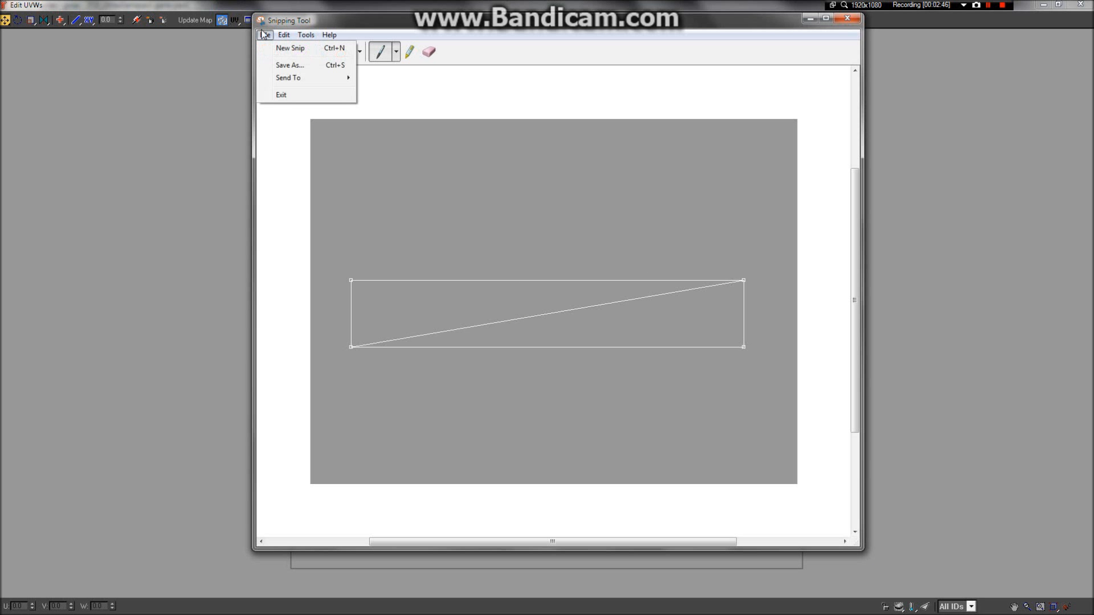
{"action": "left_click", "coordinate": [286, 64]}
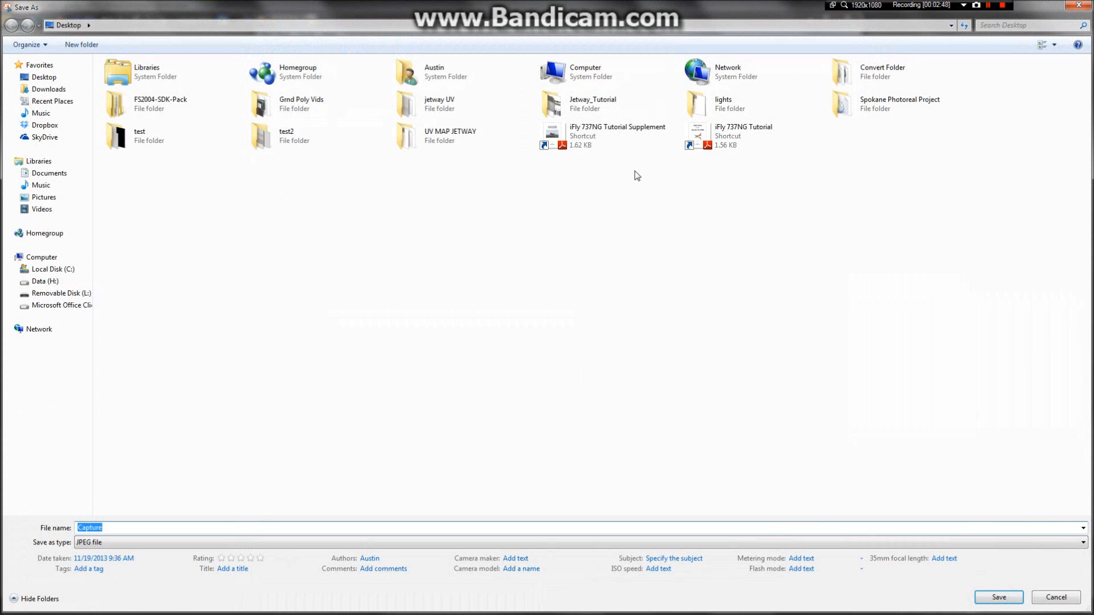
{"action": "double_click", "coordinate": [482, 146]}
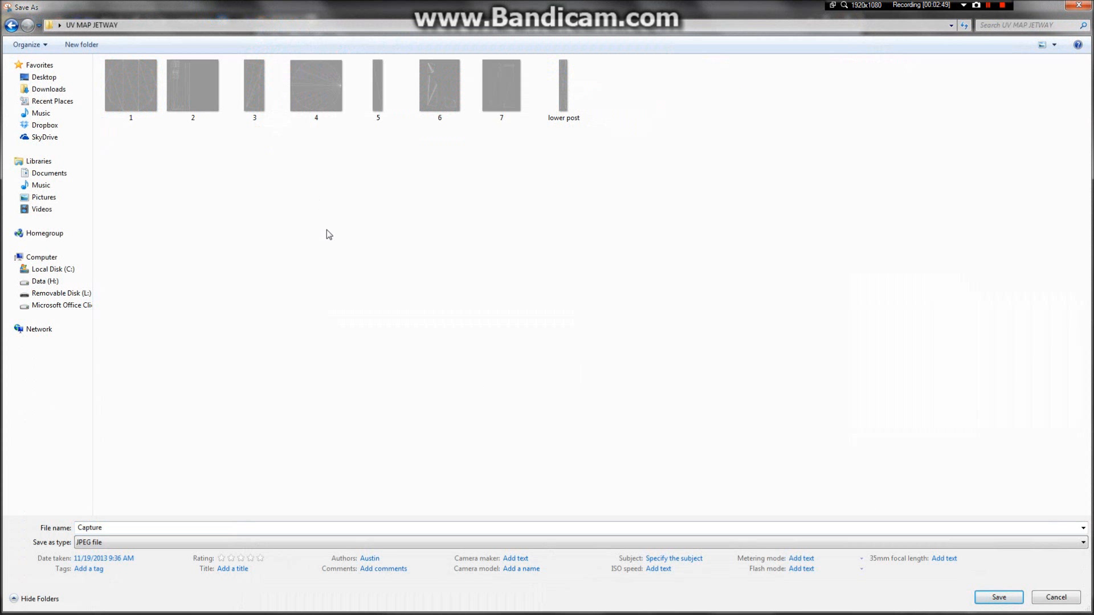
{"action": "left_click", "coordinate": [269, 529]}
{"action": "type", "text": "8"}
{"action": "key", "text": "Return"}
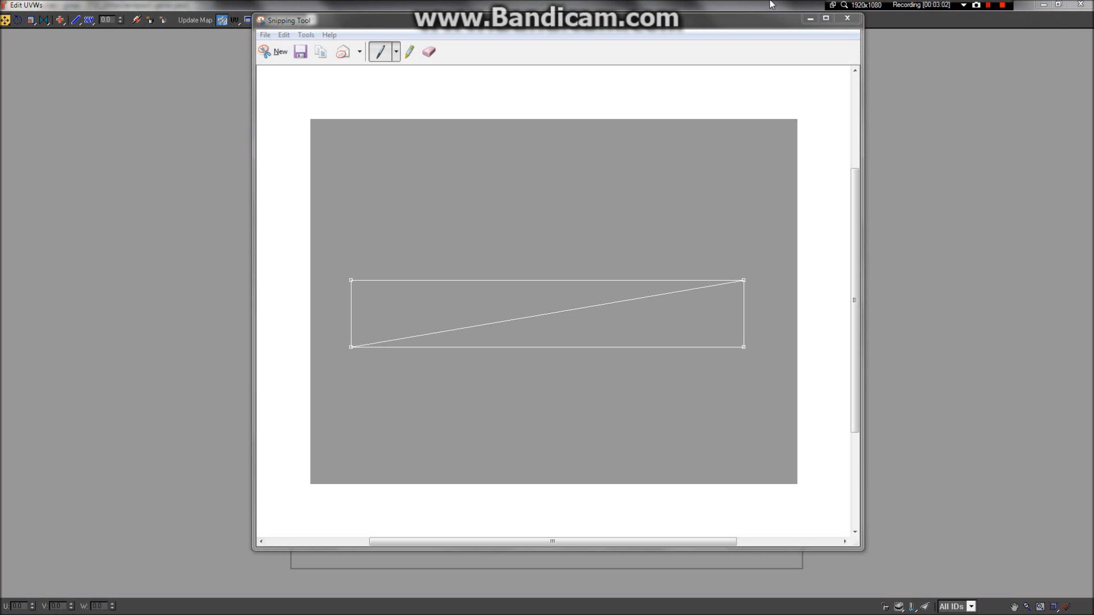
Minimize the Snipping Tool window and close the UV editor.
{"action": "left_click", "coordinate": [807, 23]}
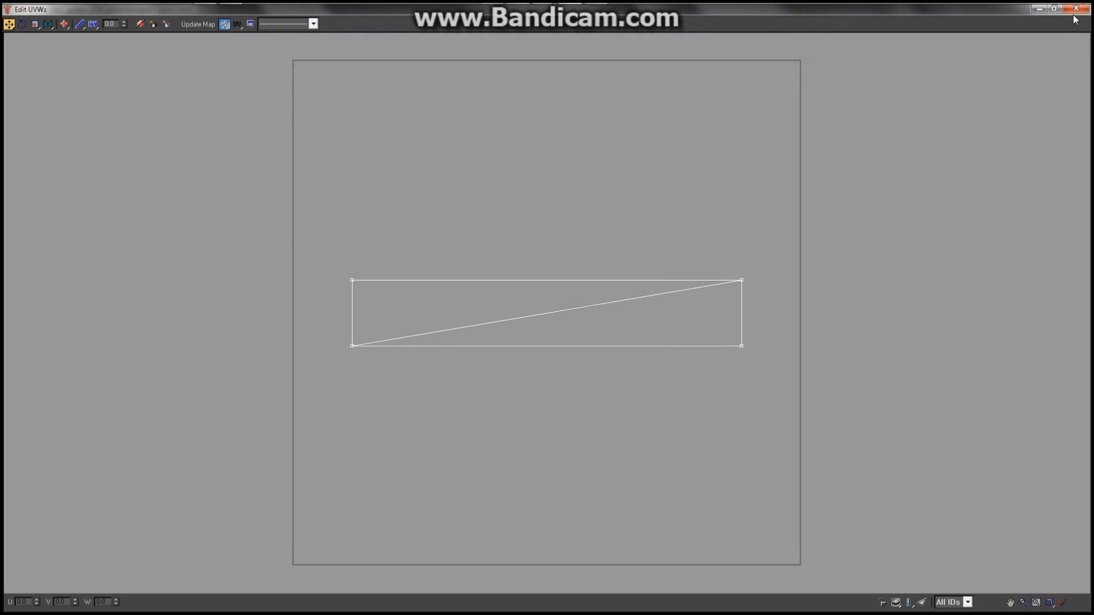
{"action": "mouse_move", "coordinate": [806, 8]}
{"action": "left_click", "coordinate": [1076, 12]}
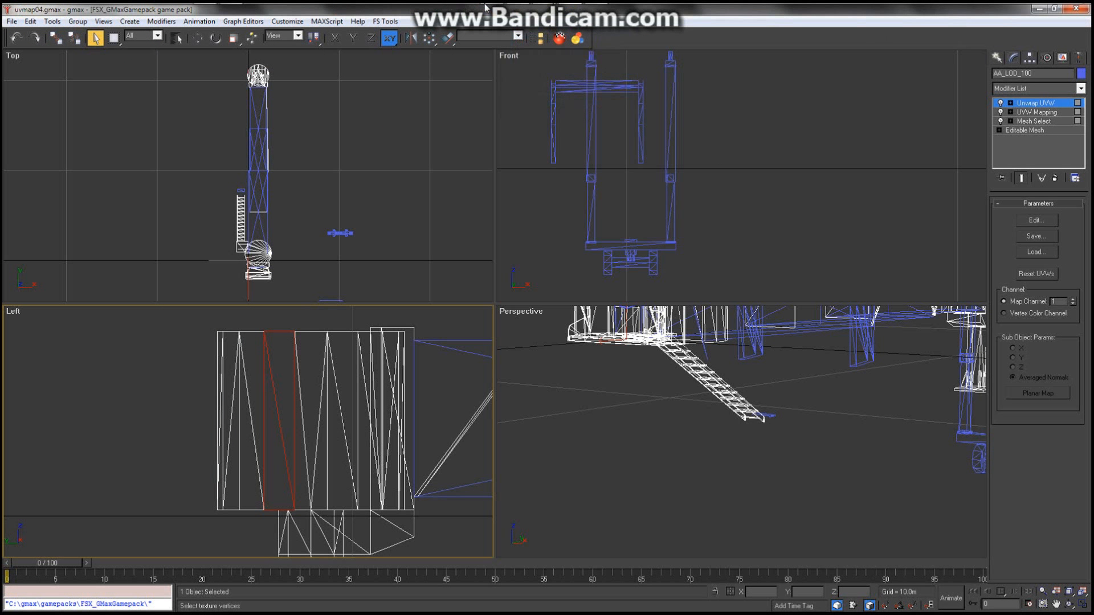
{"action": "left_click", "coordinate": [538, 8]}
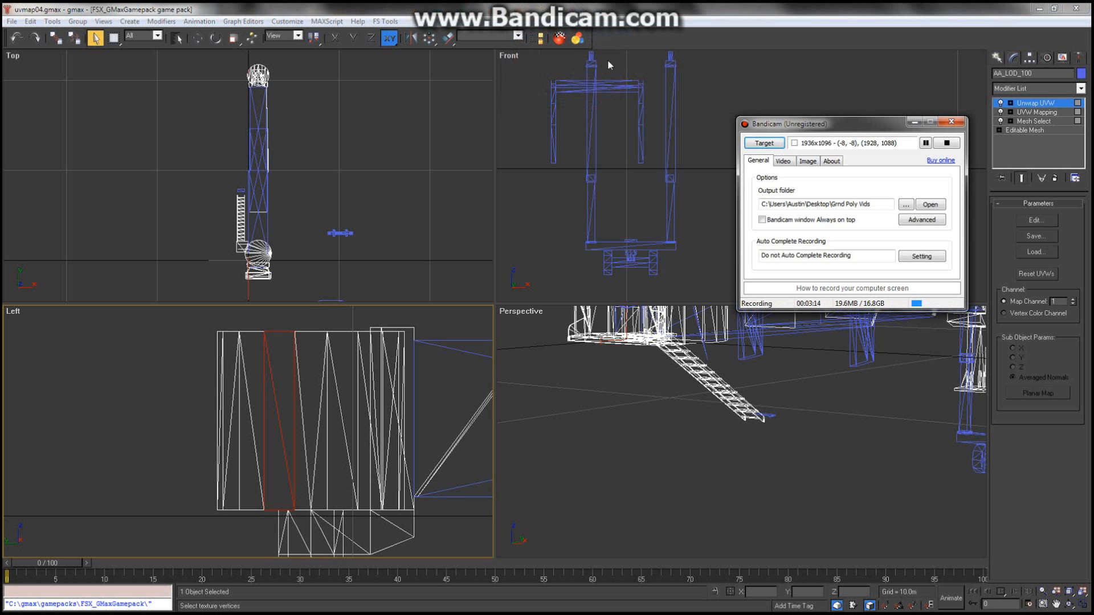
{"action": "left_click", "coordinate": [889, 23]}
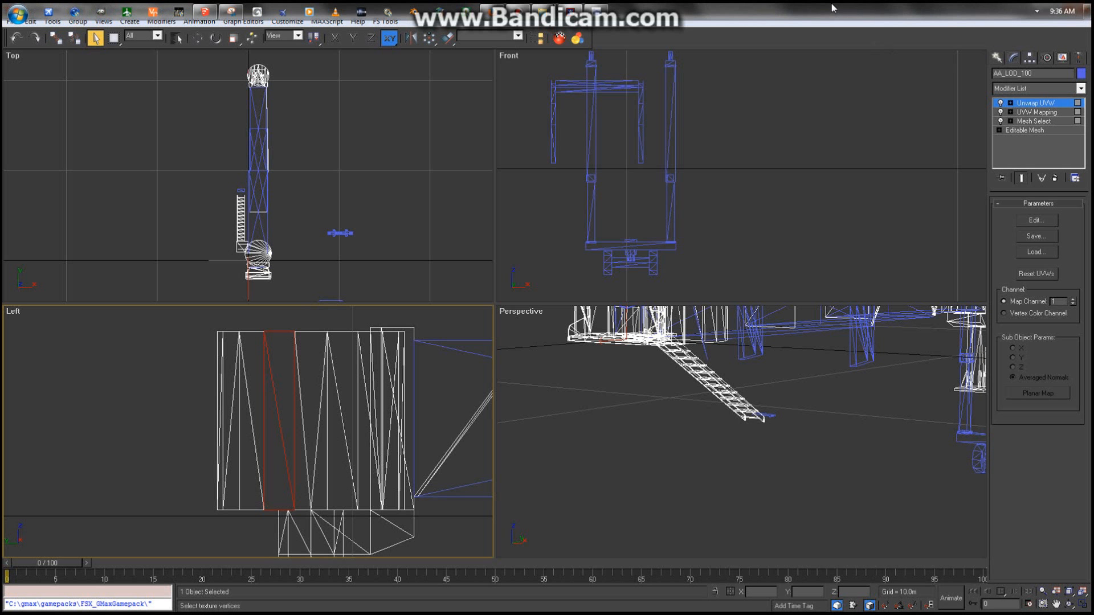
{"action": "left_click", "coordinate": [539, 11]}
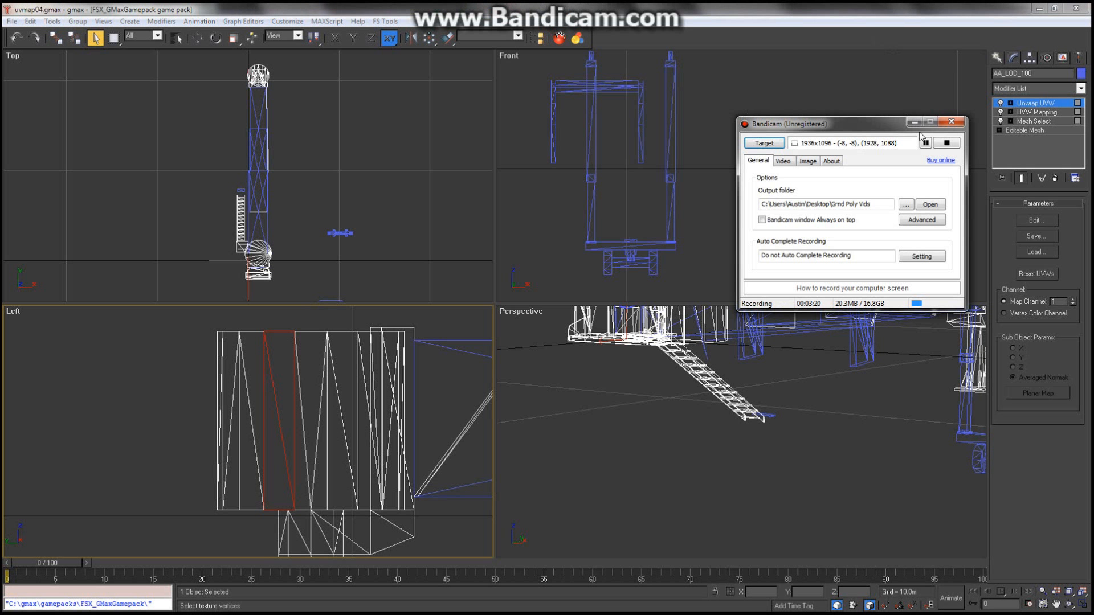
{"action": "left_click", "coordinate": [946, 143]}
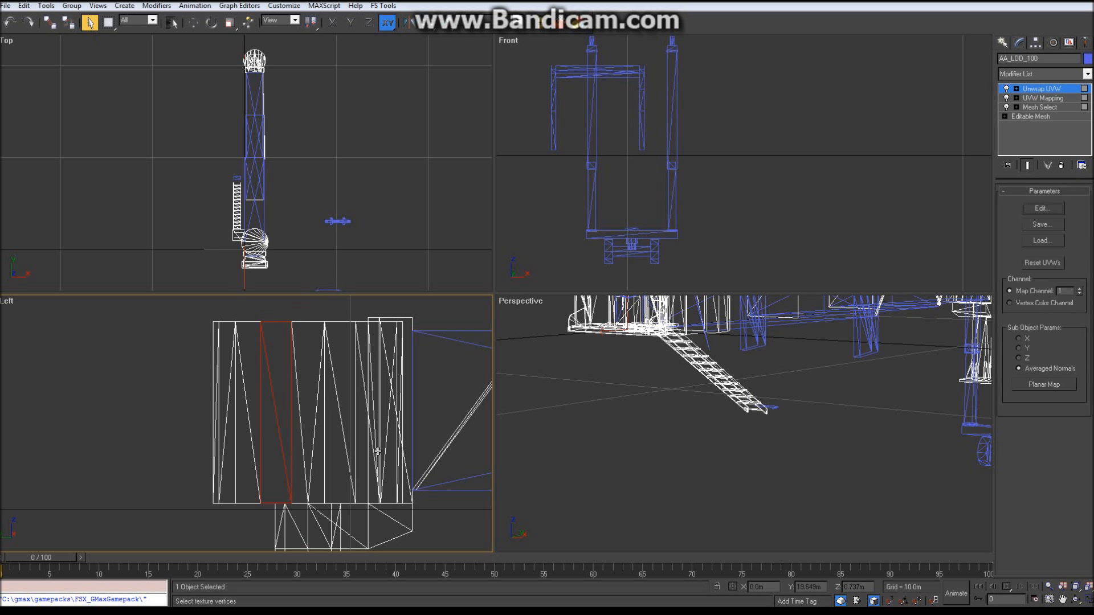
Add a new Mesh Select modifier above the Unwrap UVW modifier and switch it to polygon selection.
{"action": "left_click", "coordinate": [1047, 74]}
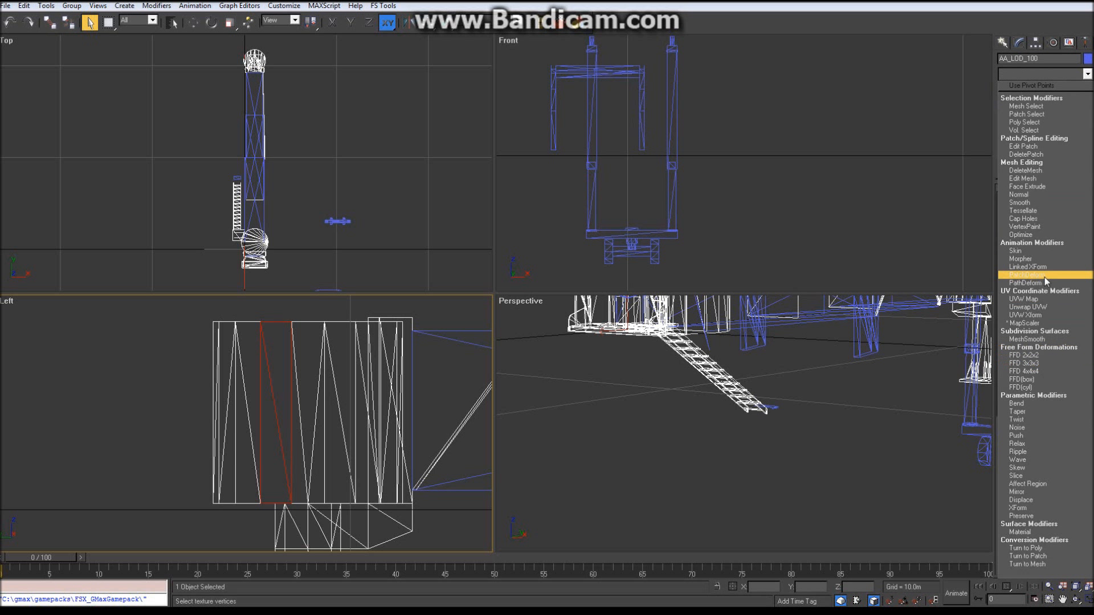
{"action": "left_click", "coordinate": [986, 12]}
{"action": "left_click", "coordinate": [1037, 71]}
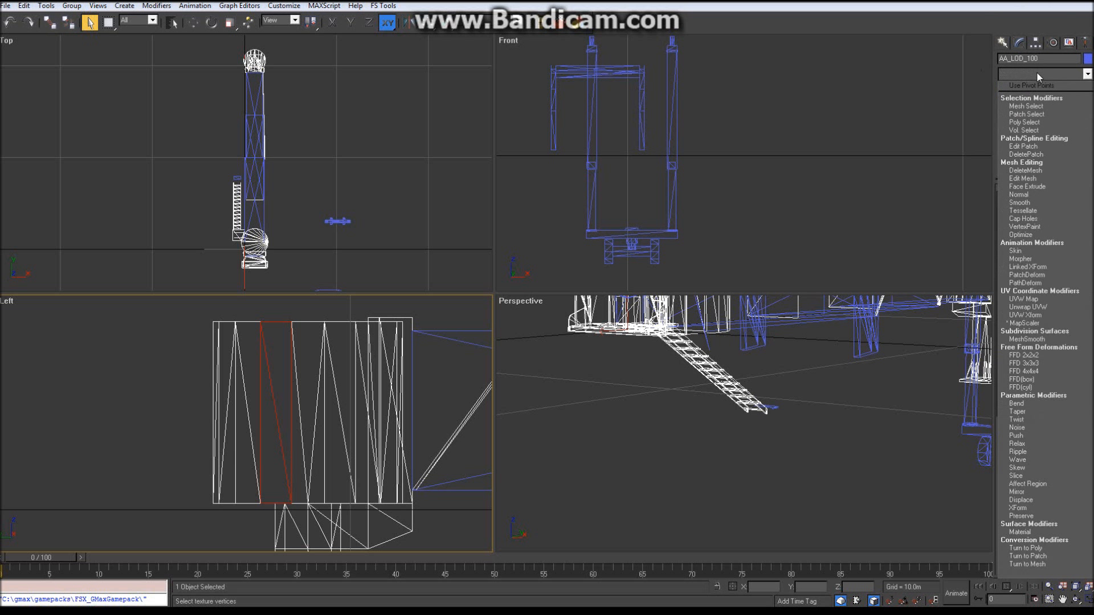
{"action": "left_click", "coordinate": [1045, 106]}
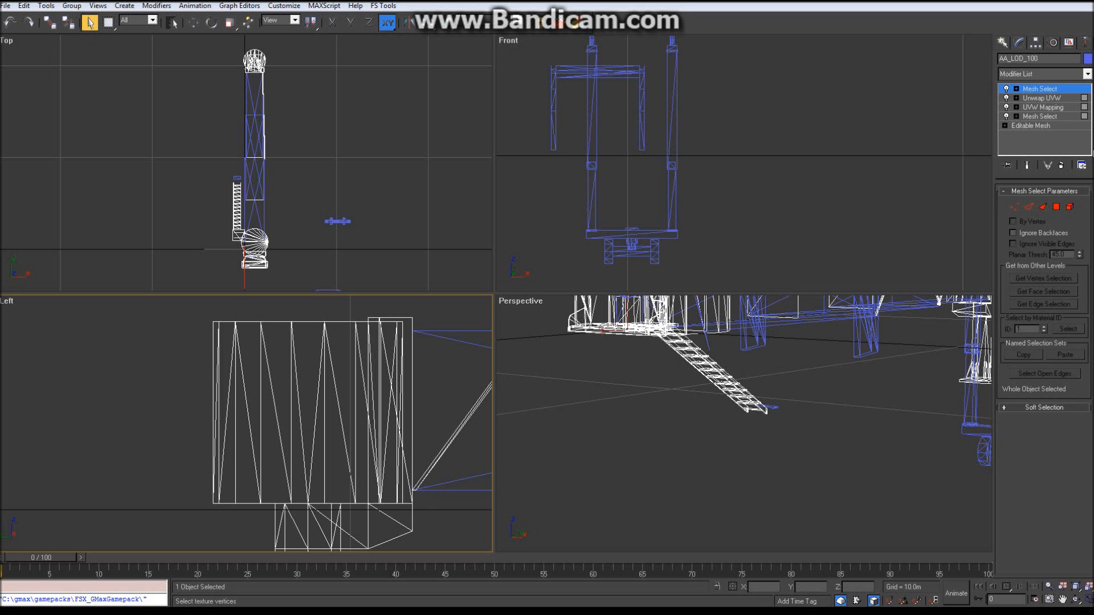
{"action": "left_click", "coordinate": [1056, 206]}
Select the side faces of the bracket block beneath the jetway's cylindrical rotunda in the Left view.
{"action": "left_click", "coordinate": [281, 533]}
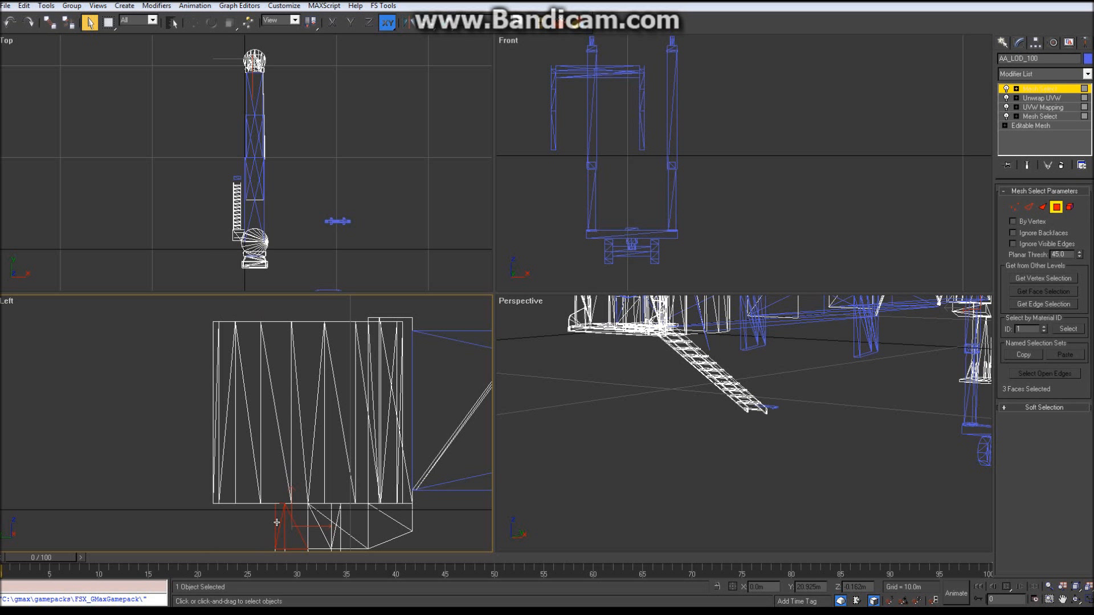
{"action": "left_click", "coordinate": [306, 536], "text": "ctrl"}
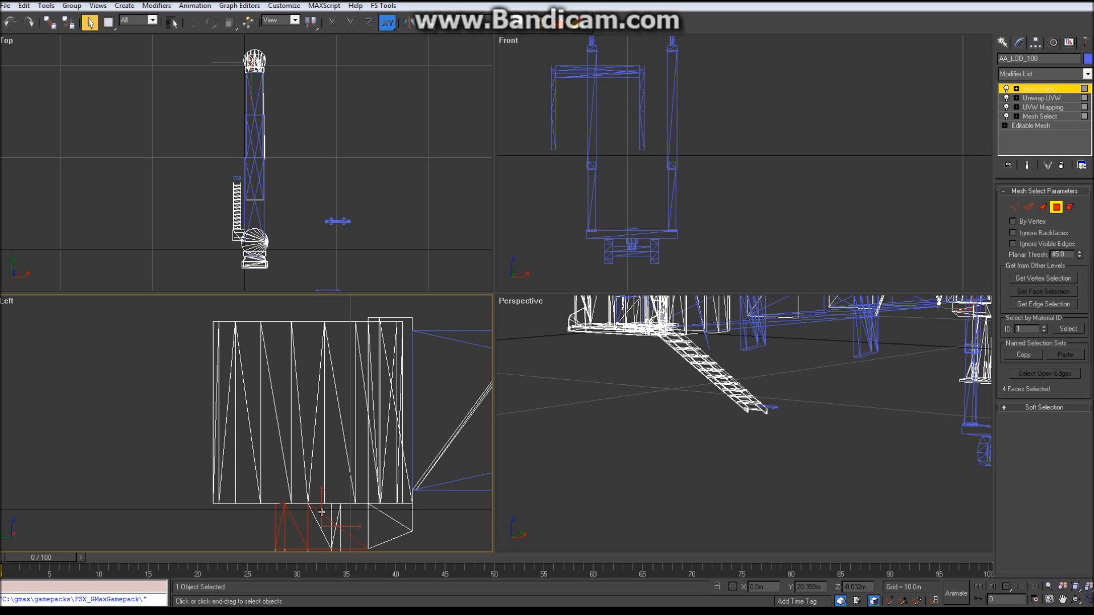
{"action": "left_click", "coordinate": [361, 517], "text": "ctrl"}
{"action": "left_click", "coordinate": [383, 536], "text": "ctrl"}
{"action": "left_click", "coordinate": [406, 517], "text": "ctrl"}
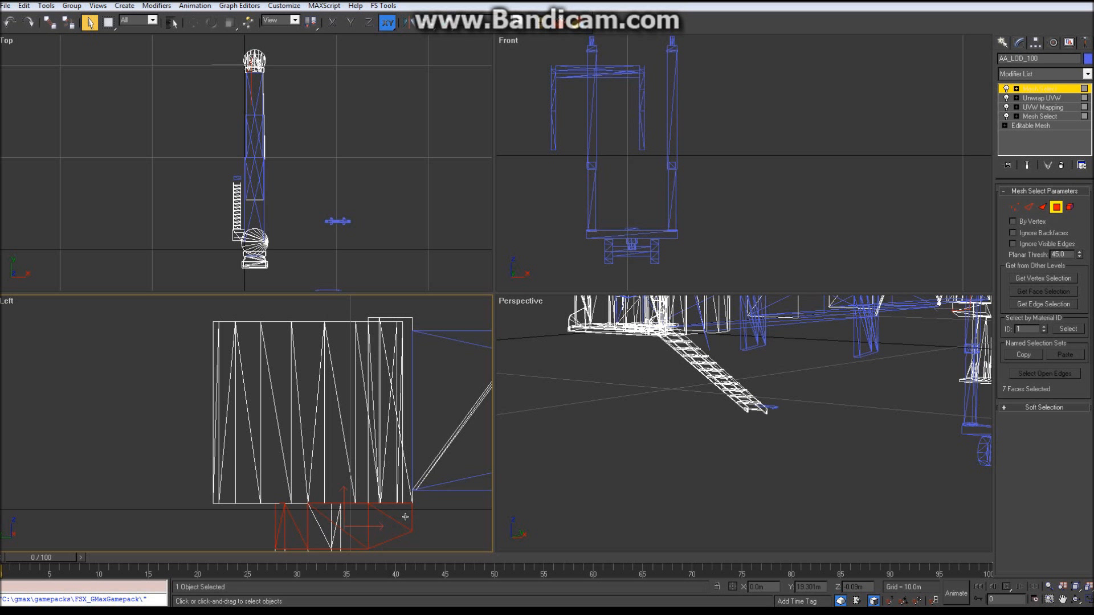
{"action": "left_click", "coordinate": [299, 513], "text": "ctrl"}
Examine the selected bracket faces beneath the rotunda from several angles in the Left and Perspective views.
{"action": "scroll", "coordinate": [311, 466], "scroll_direction": "down", "scroll_amount": 2}
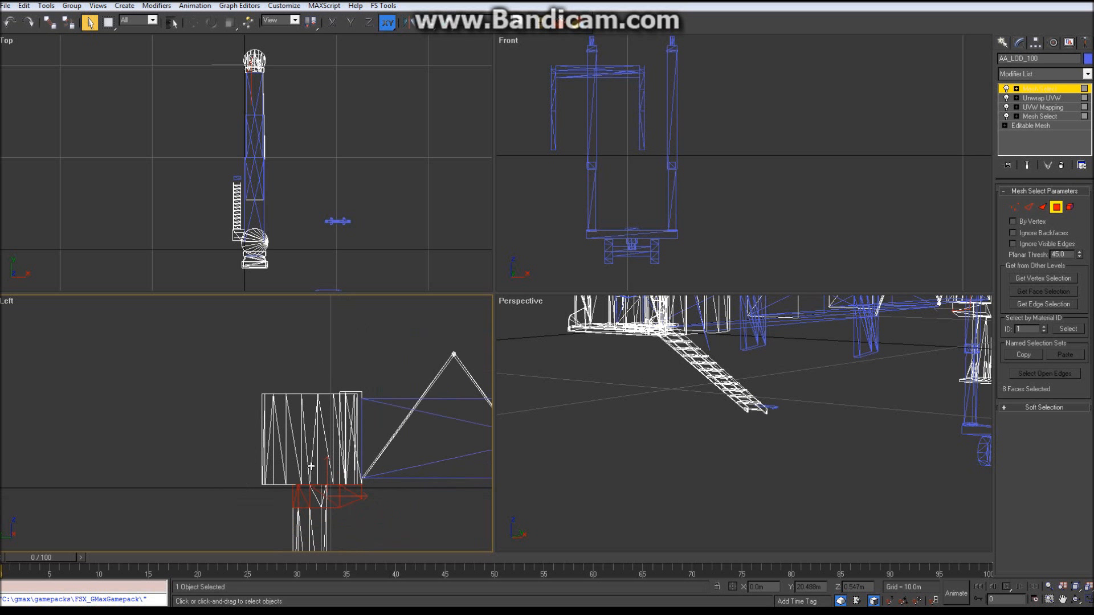
{"action": "right_click", "coordinate": [671, 378]}
{"action": "scroll", "coordinate": [671, 378], "scroll_direction": "down", "scroll_amount": 4}
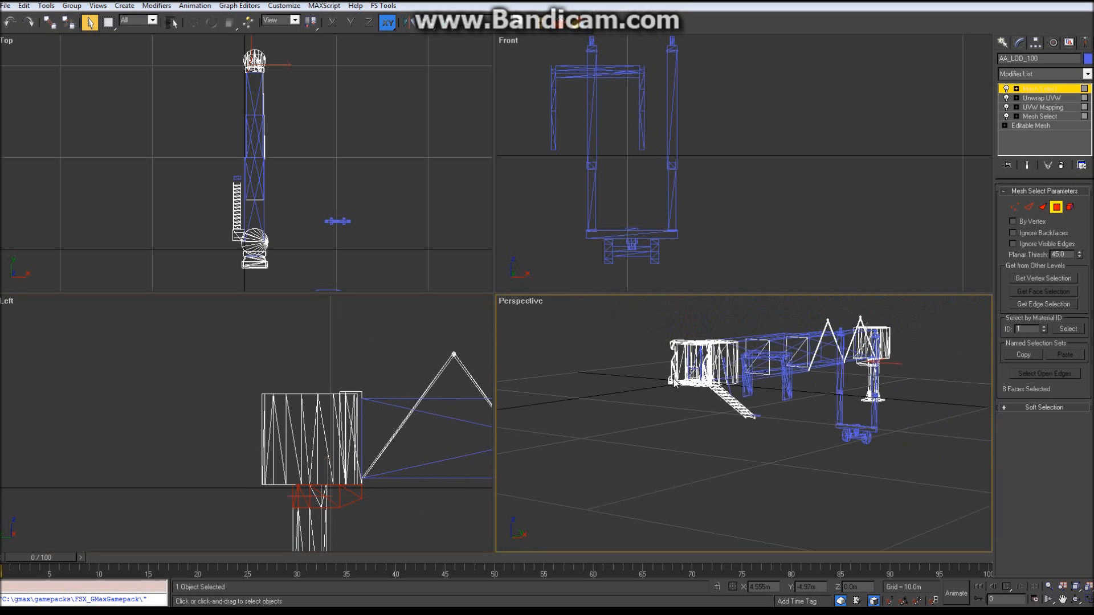
{"action": "scroll", "coordinate": [948, 328], "scroll_direction": "up", "scroll_amount": 4}
{"action": "left_click", "coordinate": [1075, 599]}
{"action": "left_click_drag", "start_coordinate": [753, 415], "coordinate": [1092, 532]}
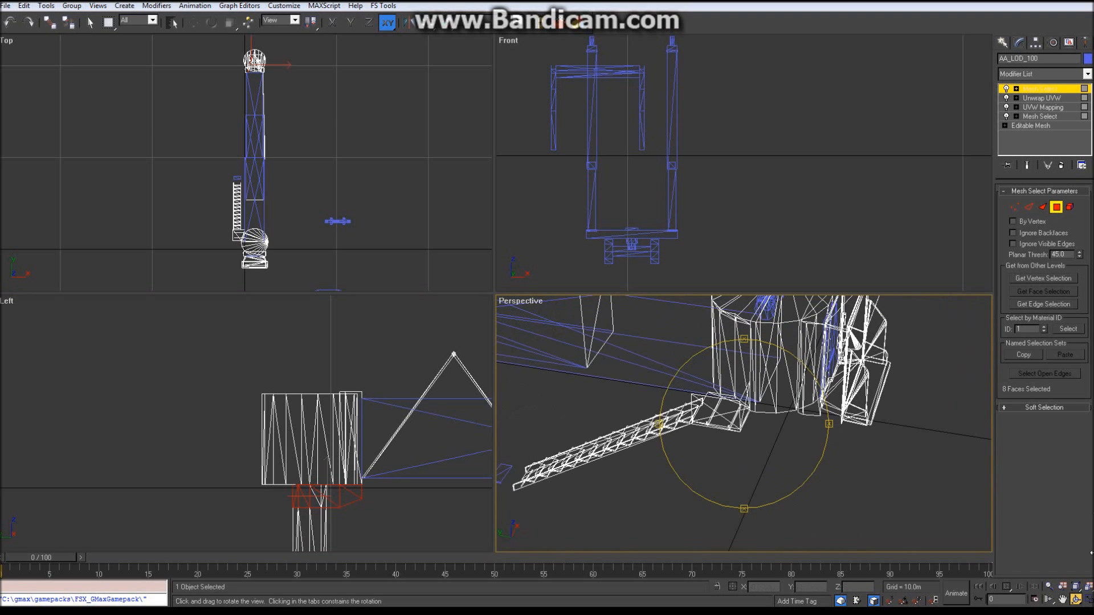
{"action": "left_click", "coordinate": [1063, 599]}
{"action": "left_click_drag", "start_coordinate": [579, 317], "coordinate": [48, 356]}
{"action": "left_click_drag", "start_coordinate": [764, 476], "coordinate": [686, 404]}
{"action": "left_click_drag", "start_coordinate": [857, 387], "coordinate": [825, 390]}
{"action": "scroll", "coordinate": [820, 367], "scroll_direction": "up", "scroll_amount": 3}
{"action": "left_click_drag", "start_coordinate": [879, 357], "coordinate": [842, 370]}
{"action": "scroll", "coordinate": [866, 340], "scroll_direction": "up", "scroll_amount": 3}
{"action": "scroll", "coordinate": [862, 351], "scroll_direction": "up", "scroll_amount": 3}
{"action": "scroll", "coordinate": [862, 358], "scroll_direction": "up", "scroll_amount": 3}
{"action": "scroll", "coordinate": [864, 365], "scroll_direction": "up", "scroll_amount": 3}
{"action": "scroll", "coordinate": [861, 375], "scroll_direction": "up", "scroll_amount": 5}
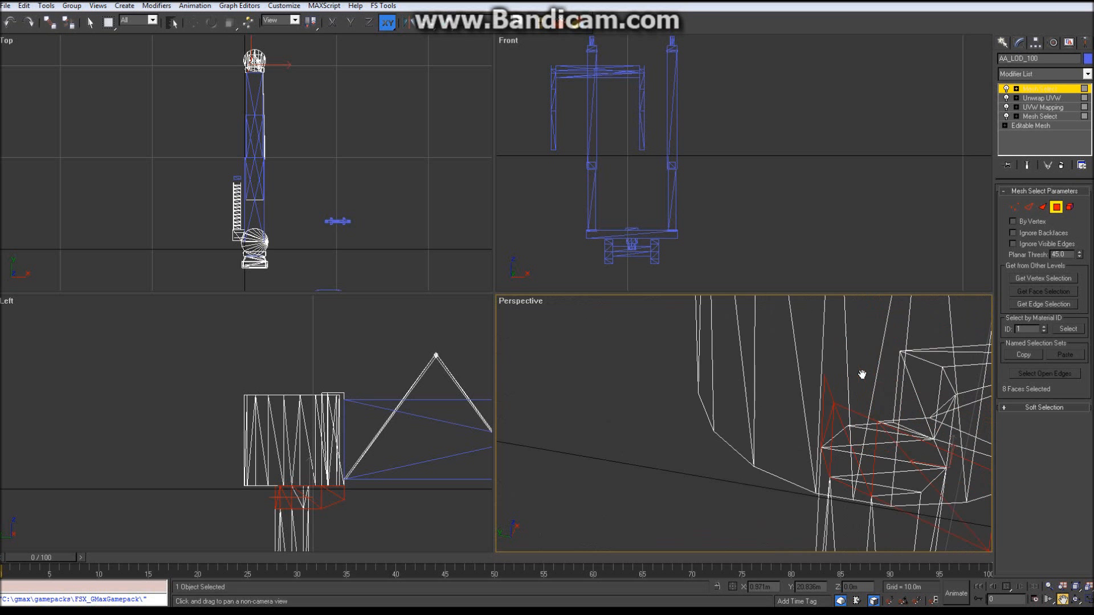
{"action": "left_click_drag", "start_coordinate": [860, 377], "coordinate": [847, 374]}
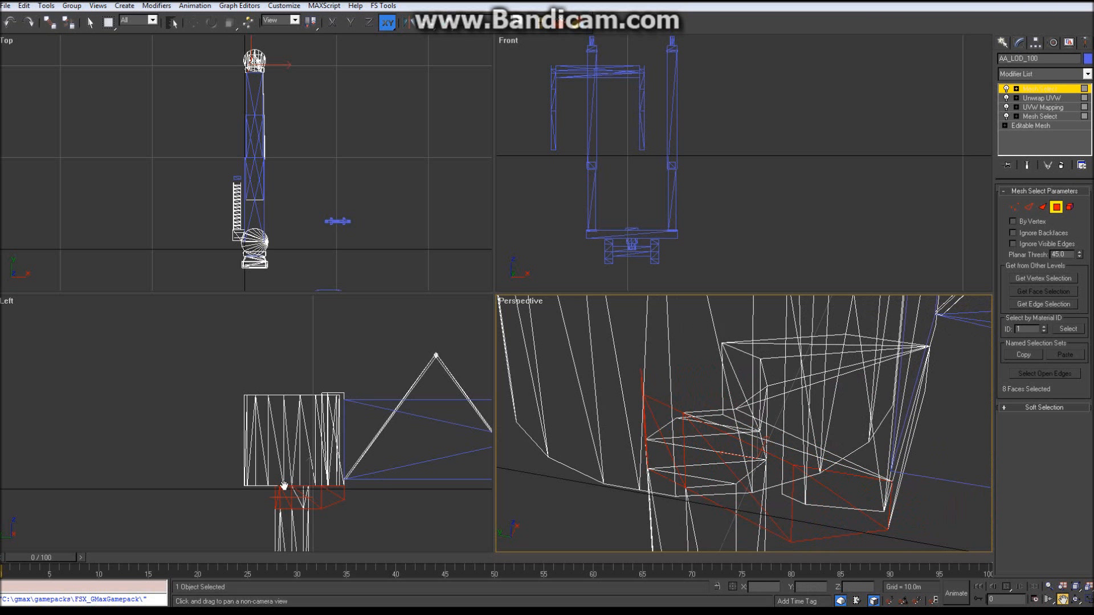
{"action": "left_click_drag", "start_coordinate": [283, 485], "coordinate": [352, 436]}
{"action": "scroll", "coordinate": [352, 437], "scroll_direction": "up", "scroll_amount": 2}
{"action": "scroll", "coordinate": [352, 437], "scroll_direction": "down", "scroll_amount": 1}
{"action": "scroll", "coordinate": [827, 413], "scroll_direction": "up", "scroll_amount": 3}
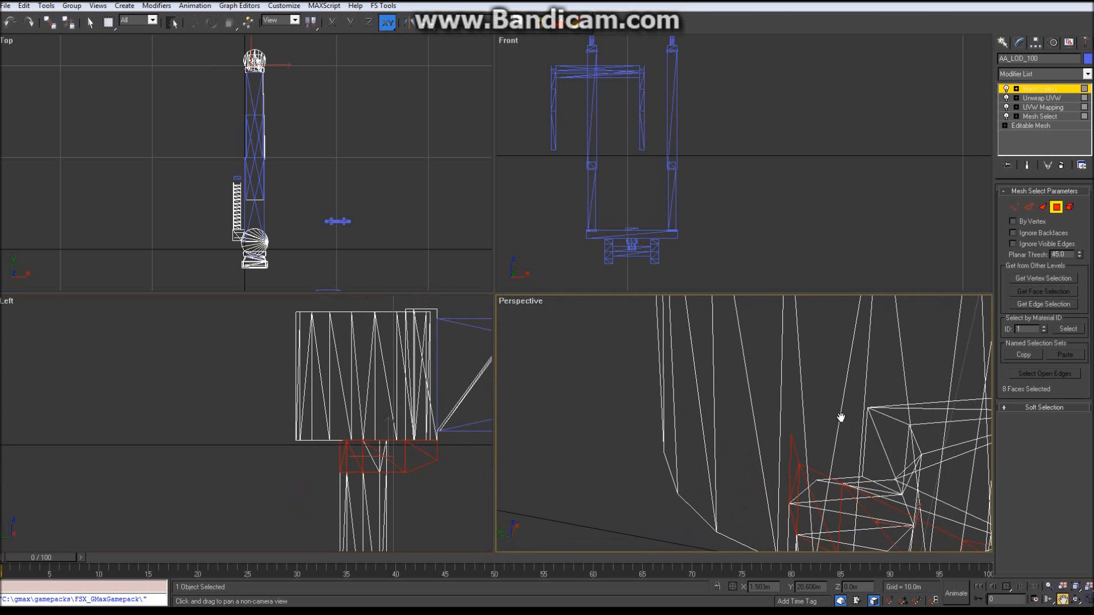
{"action": "scroll", "coordinate": [847, 406], "scroll_direction": "up", "scroll_amount": 1}
{"action": "scroll", "coordinate": [837, 416], "scroll_direction": "down", "scroll_amount": 4}
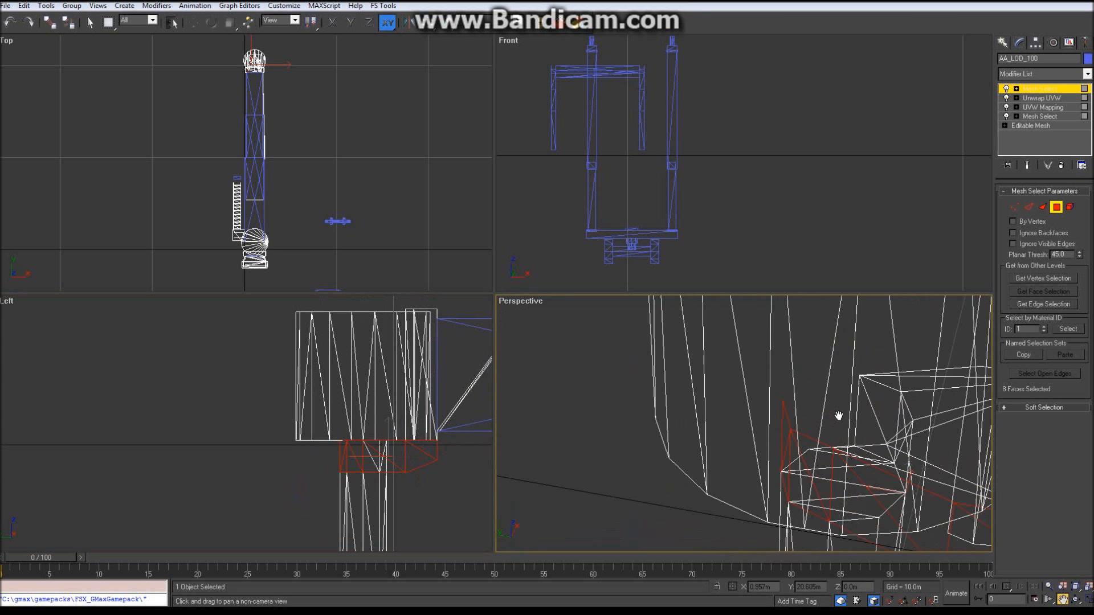
{"action": "left_click_drag", "start_coordinate": [836, 416], "coordinate": [815, 409]}
{"action": "scroll", "coordinate": [815, 409], "scroll_direction": "up", "scroll_amount": 2}
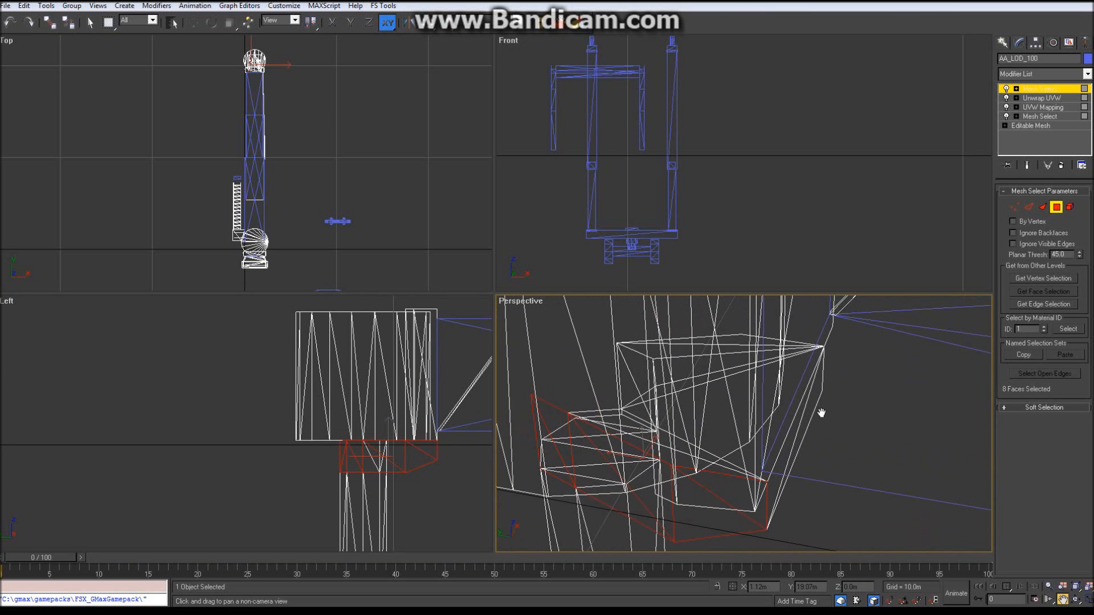
{"action": "left_click", "coordinate": [1075, 600]}
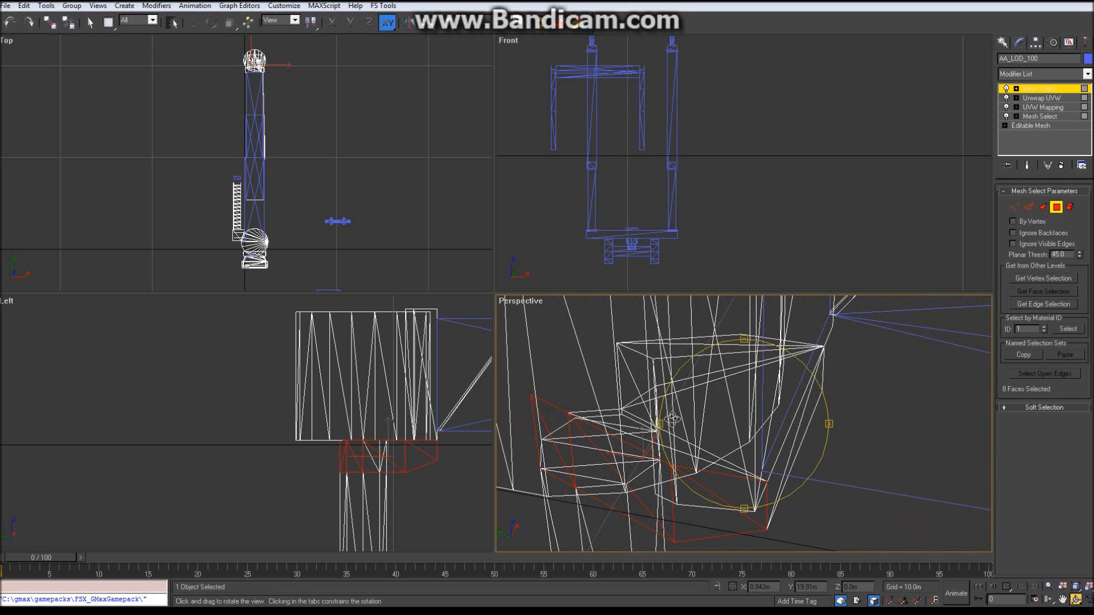
{"action": "left_click_drag", "start_coordinate": [717, 416], "coordinate": [773, 414]}
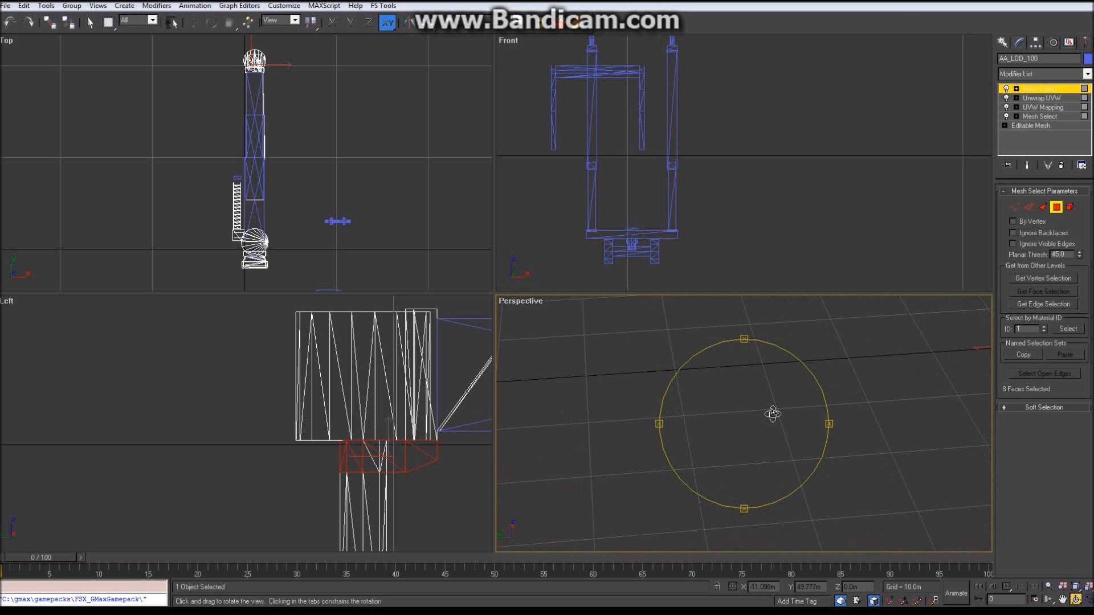
Maximize the Perspective view and inspect the selected bracket faces from the opposite side, close to the rotunda's underside.
{"action": "key", "text": "w"}
{"action": "left_click", "coordinate": [1062, 599]}
{"action": "left_click_drag", "start_coordinate": [764, 224], "coordinate": [746, 194]}
{"action": "scroll", "coordinate": [757, 201], "scroll_direction": "up", "scroll_amount": 4}
{"action": "left_click_drag", "start_coordinate": [911, 188], "coordinate": [893, 422]}
{"action": "scroll", "coordinate": [791, 229], "scroll_direction": "up", "scroll_amount": 4}
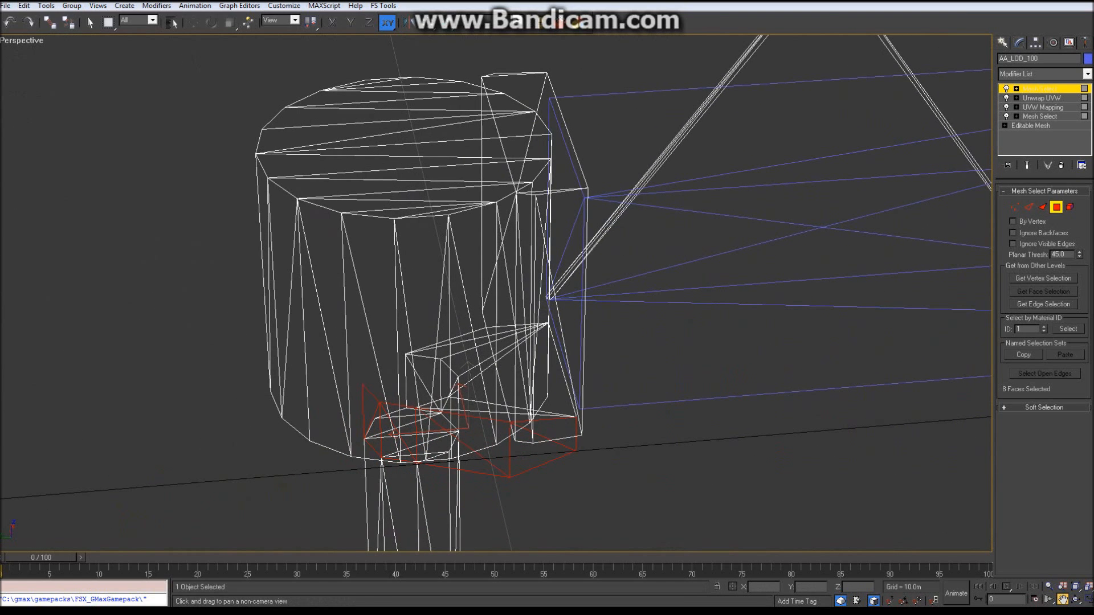
{"action": "left_click", "coordinate": [1076, 599]}
{"action": "mouse_move", "coordinate": [513, 282]}
{"action": "left_mouse_down"}
{"action": "mouse_move", "coordinate": [515, 263]}
{"action": "mouse_move", "coordinate": [507, 268]}
{"action": "left_mouse_up"}
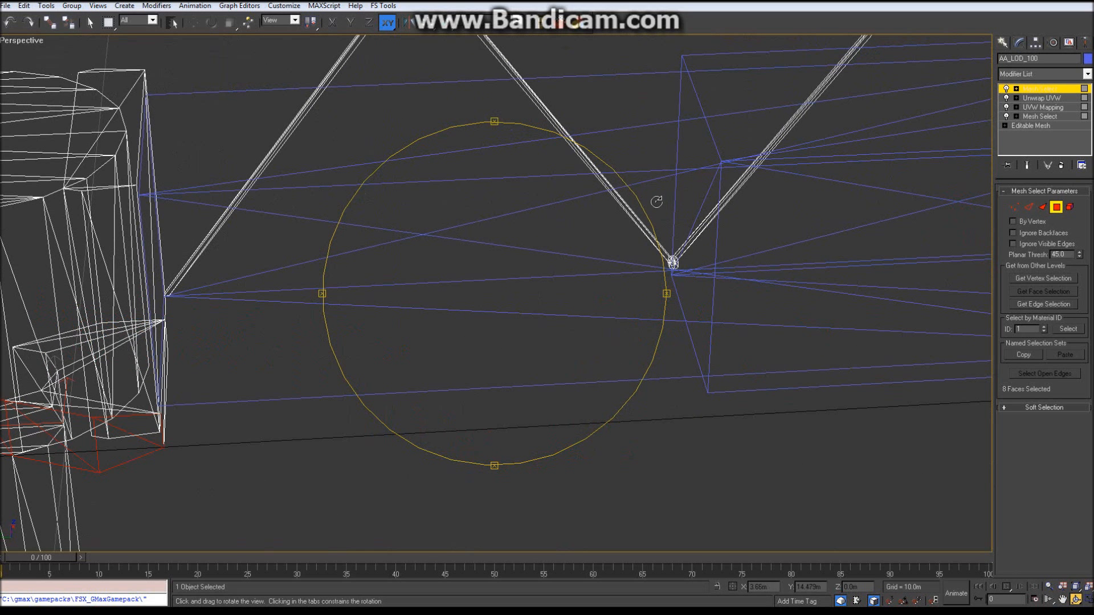
{"action": "left_click_drag", "start_coordinate": [532, 148], "coordinate": [592, 250]}
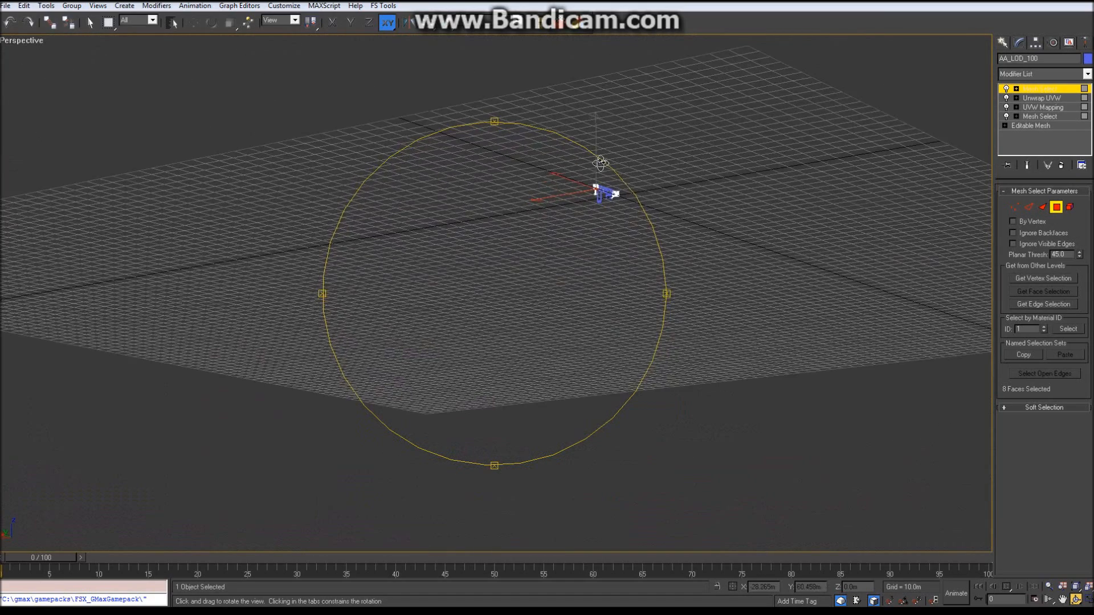
{"action": "left_click_drag", "start_coordinate": [598, 165], "coordinate": [668, 161]}
{"action": "left_click", "coordinate": [1062, 600]}
{"action": "left_click_drag", "start_coordinate": [678, 279], "coordinate": [601, 451]}
{"action": "scroll", "coordinate": [620, 185], "scroll_direction": "up", "scroll_amount": 5}
{"action": "left_click_drag", "start_coordinate": [761, 147], "coordinate": [516, 347]}
{"action": "left_click_drag", "start_coordinate": [787, 126], "coordinate": [716, 333]}
{"action": "scroll", "coordinate": [706, 327], "scroll_direction": "up", "scroll_amount": 4}
{"action": "left_click_drag", "start_coordinate": [768, 375], "coordinate": [640, 346]}
{"action": "scroll", "coordinate": [795, 380], "scroll_direction": "up", "scroll_amount": 4}
{"action": "left_click_drag", "start_coordinate": [829, 383], "coordinate": [749, 369]}
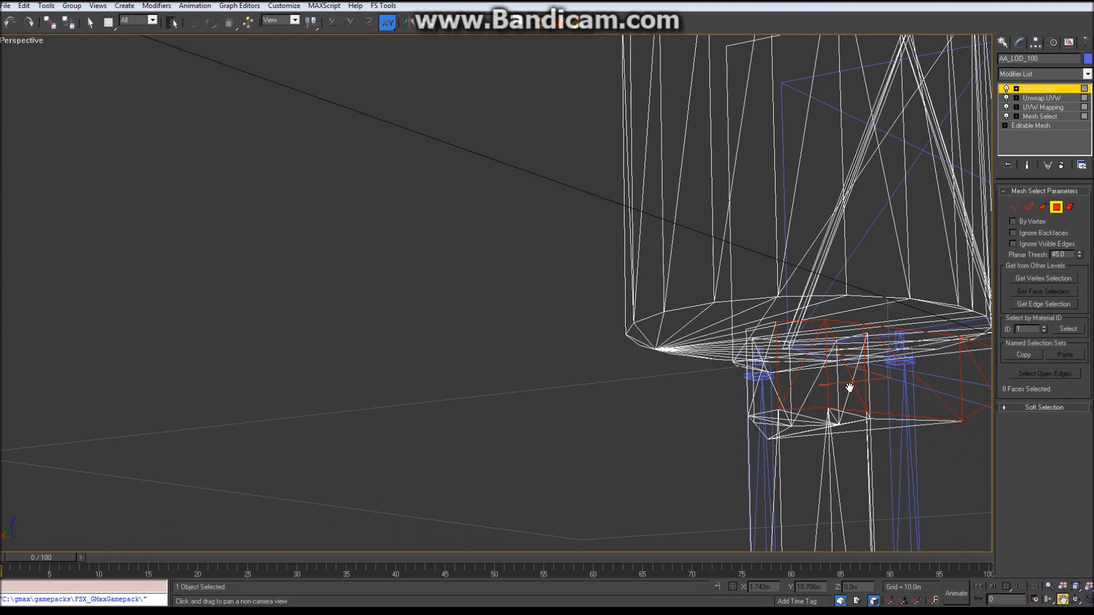
{"action": "left_click_drag", "start_coordinate": [850, 387], "coordinate": [750, 309]}
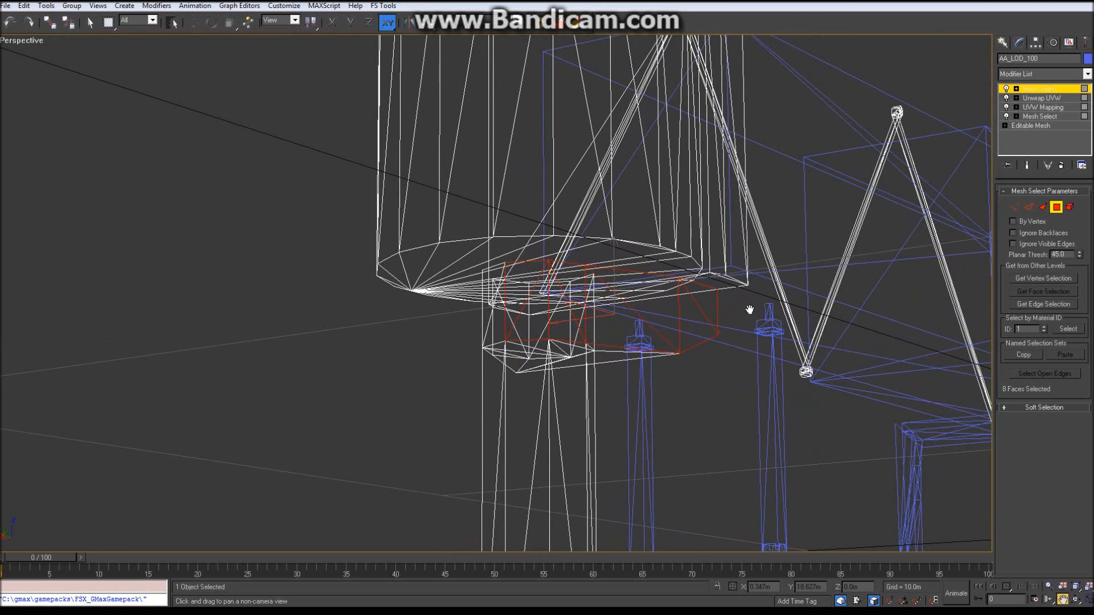
{"action": "scroll", "coordinate": [574, 302], "scroll_direction": "up", "scroll_amount": 5}
{"action": "scroll", "coordinate": [574, 302], "scroll_direction": "down", "scroll_amount": 5}
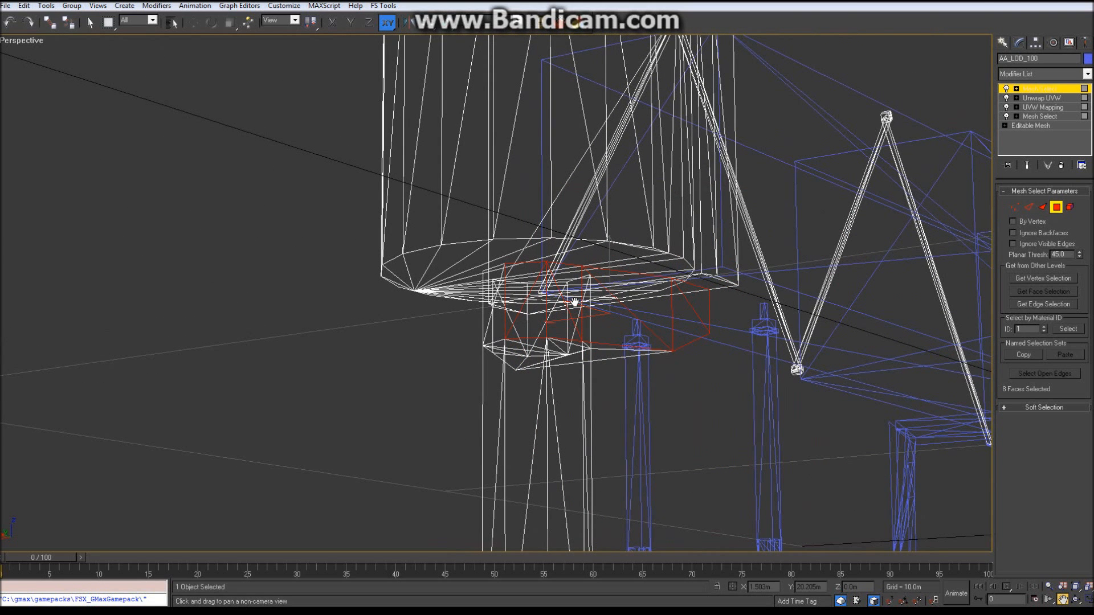
{"action": "left_click_drag", "start_coordinate": [557, 344], "coordinate": [559, 372]}
Apply a UVW Map modifier with Box mapping to the selected bracket faces.
{"action": "left_click", "coordinate": [1040, 74]}
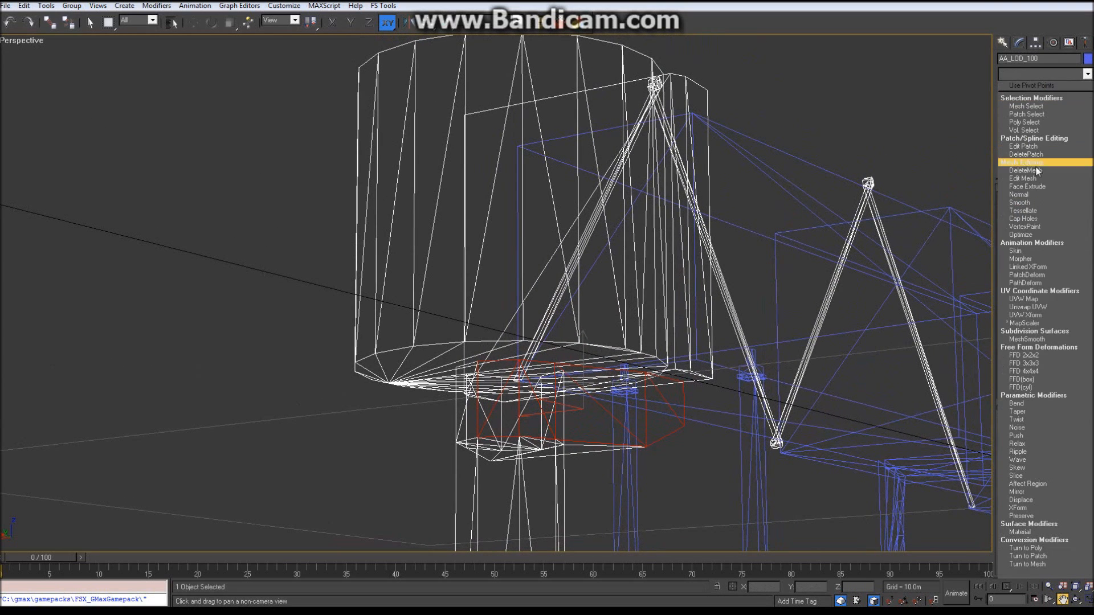
{"action": "left_click", "coordinate": [1047, 299]}
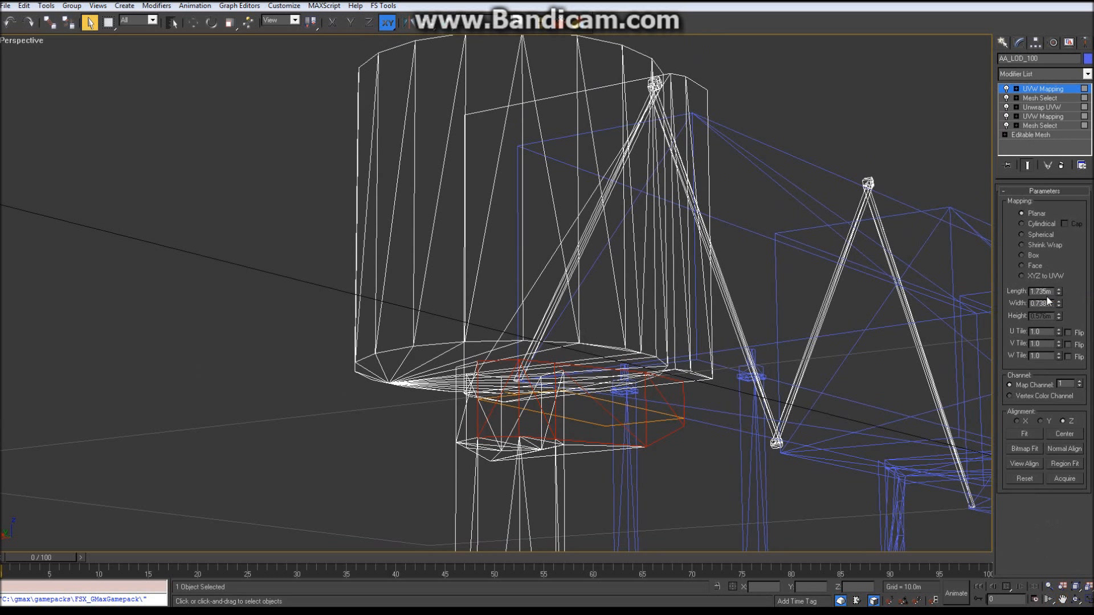
{"action": "left_click", "coordinate": [1022, 255]}
Set the box mapping's width, height and length to 3 m each.
{"action": "left_click", "coordinate": [1047, 304]}
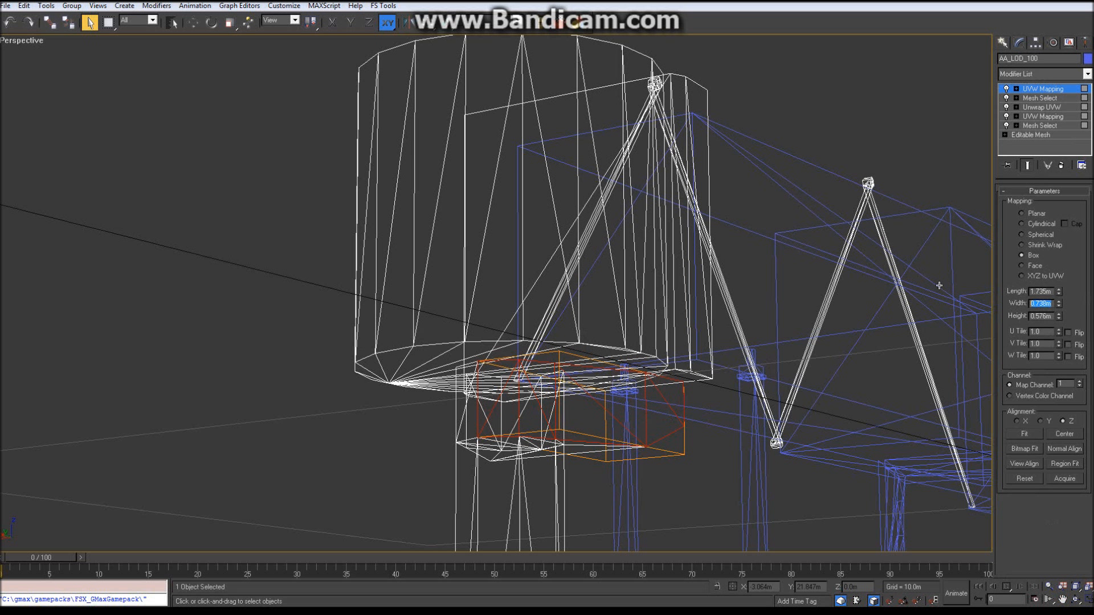
{"action": "type", "text": "3"}
{"action": "left_click", "coordinate": [1054, 315]}
{"action": "type", "text": "3"}
{"action": "left_click", "coordinate": [1047, 291]}
{"action": "type", "text": "3"}
{"action": "key", "text": "Return"}
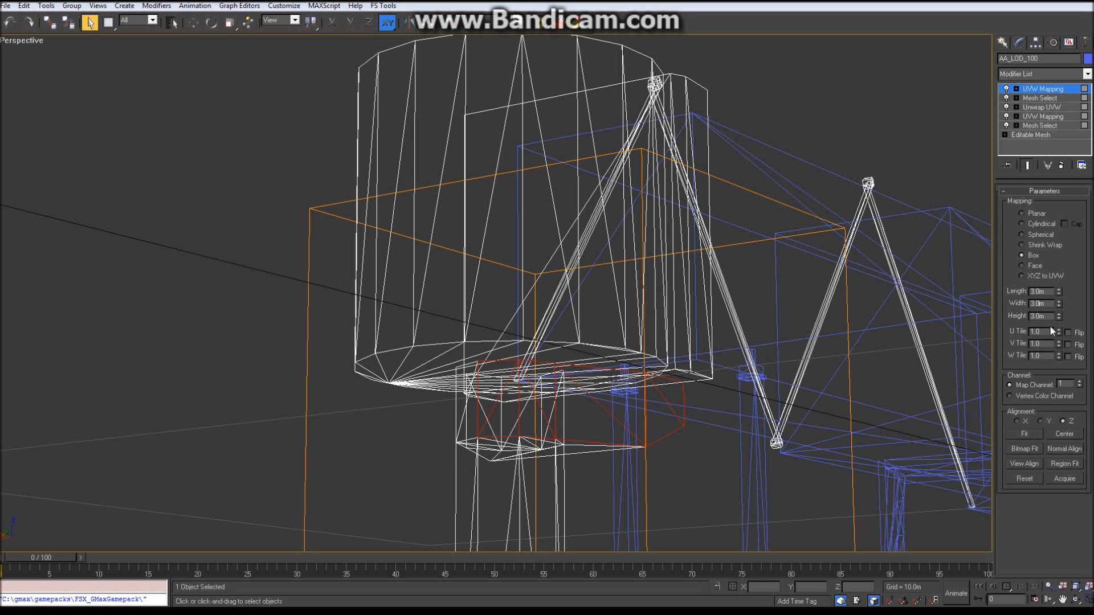
Add an Unwrap UVW modifier and open the bracket's layout in the UV editor.
{"action": "left_click", "coordinate": [1045, 74]}
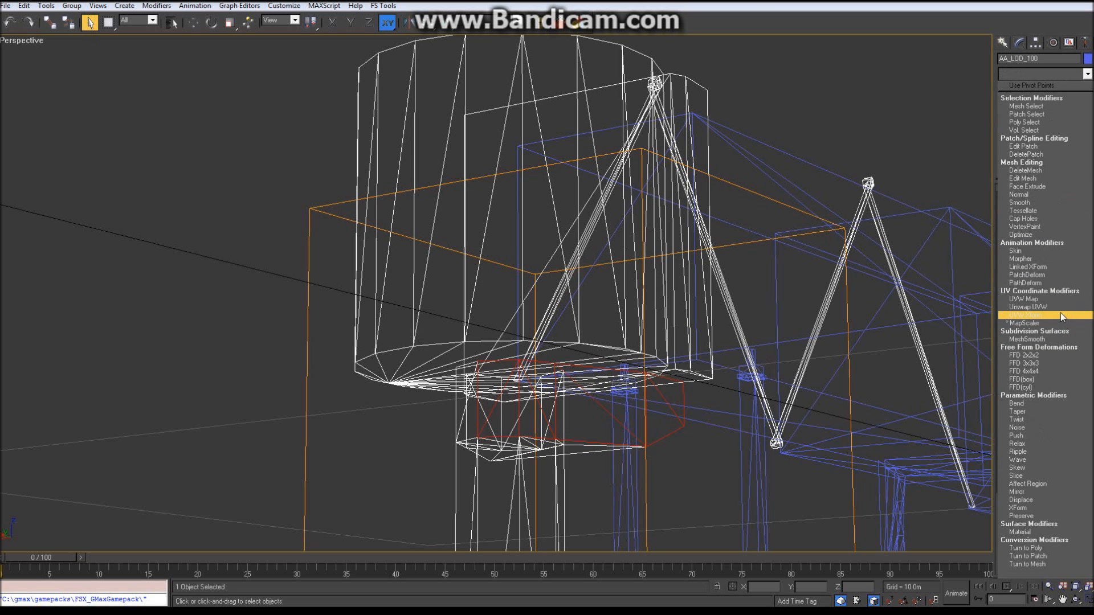
{"action": "left_click", "coordinate": [1053, 308]}
{"action": "left_click", "coordinate": [1041, 208]}
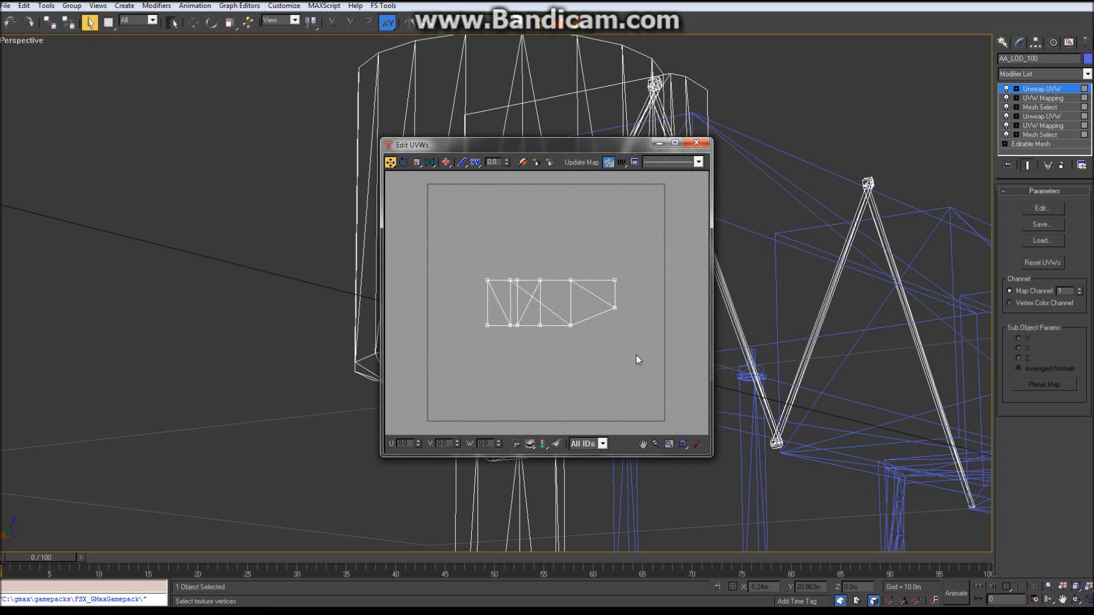
Move all the bracket's UV vertices into the upper-left corner of the texture square and close the UV editor.
{"action": "left_click_drag", "start_coordinate": [642, 355], "coordinate": [433, 246]}
{"action": "left_click_drag", "start_coordinate": [542, 145], "coordinate": [230, 68]}
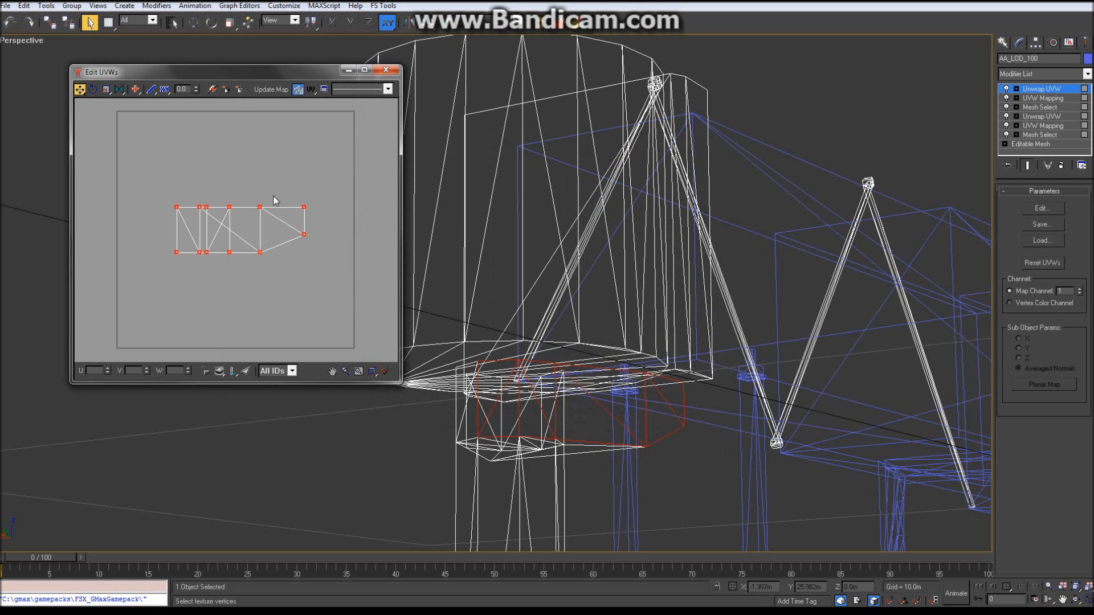
{"action": "left_click_drag", "start_coordinate": [259, 206], "coordinate": [201, 113]}
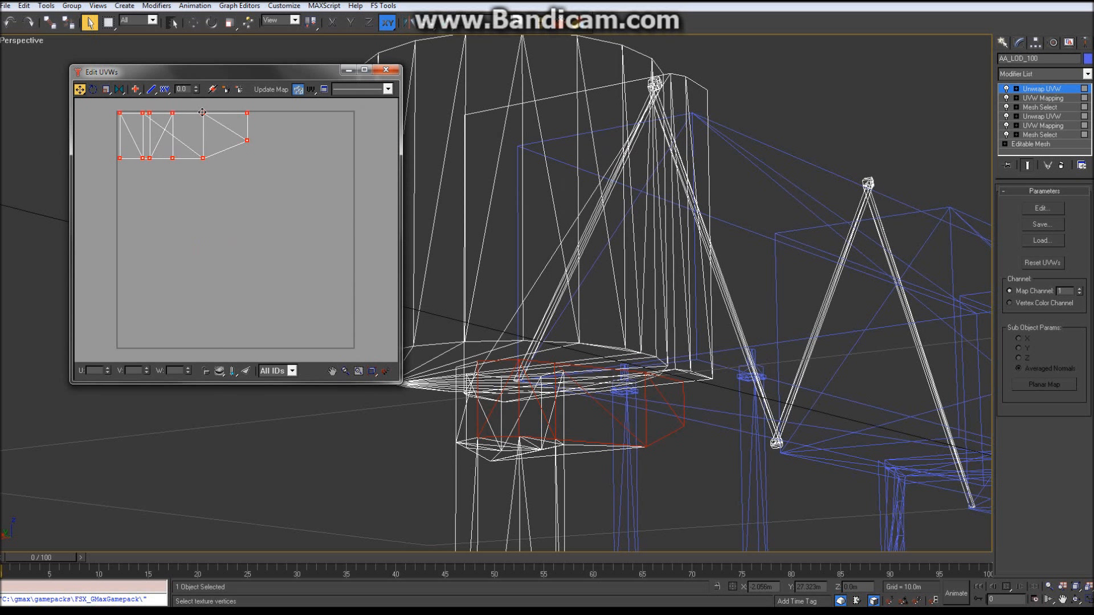
{"action": "left_click", "coordinate": [282, 128]}
{"action": "left_click", "coordinate": [395, 69]}
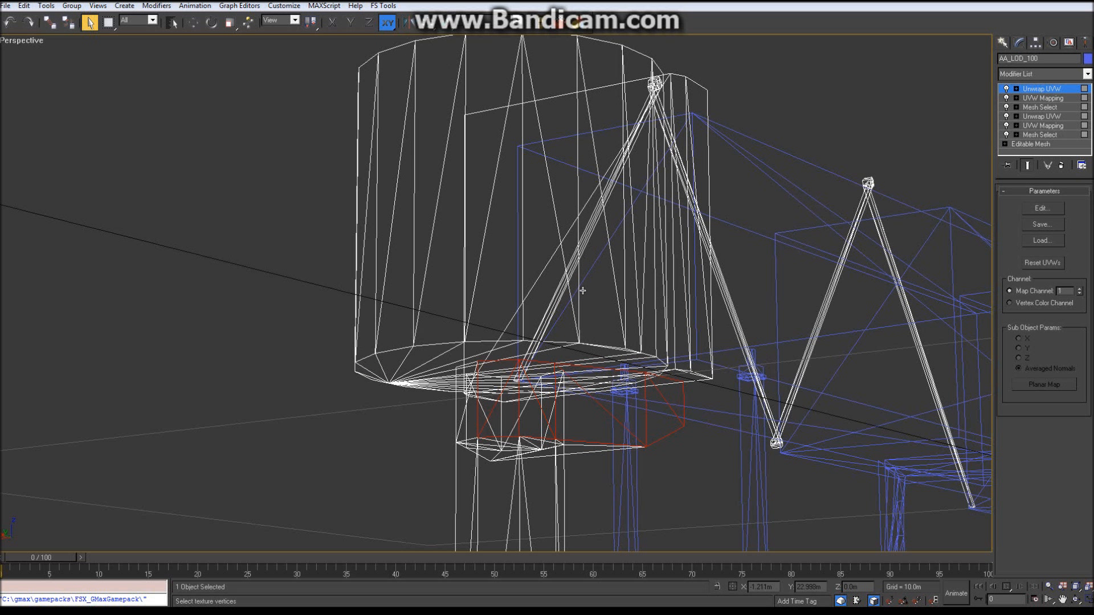
Add a Mesh Select modifier on top of the stack, then return to the lowest Mesh Select despite the topology warning.
{"action": "left_click", "coordinate": [1033, 74]}
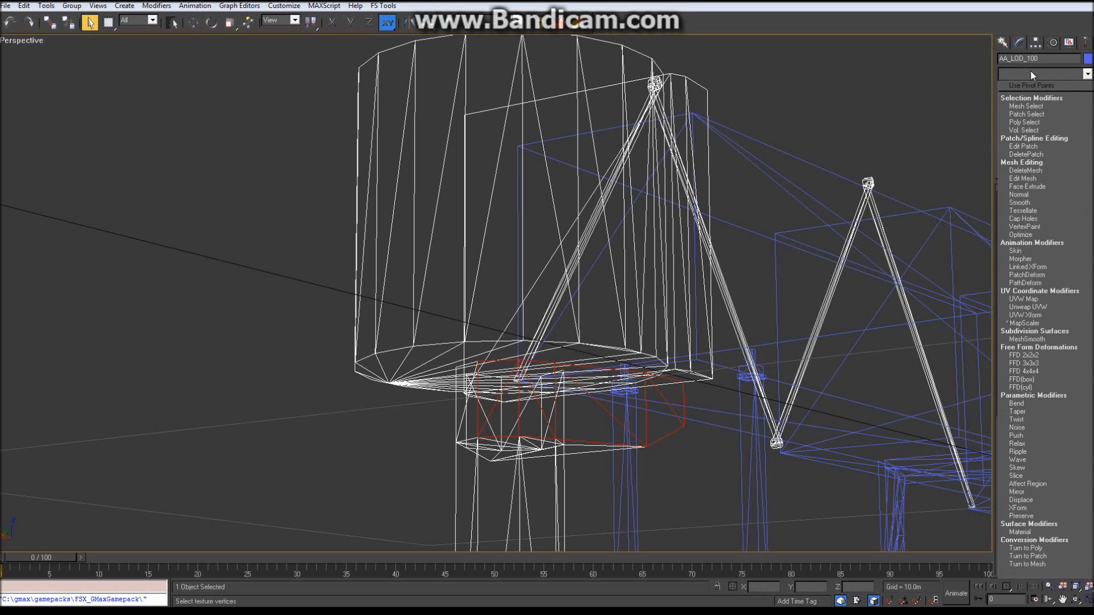
{"action": "left_click", "coordinate": [1045, 104]}
{"action": "left_click", "coordinate": [1053, 143]}
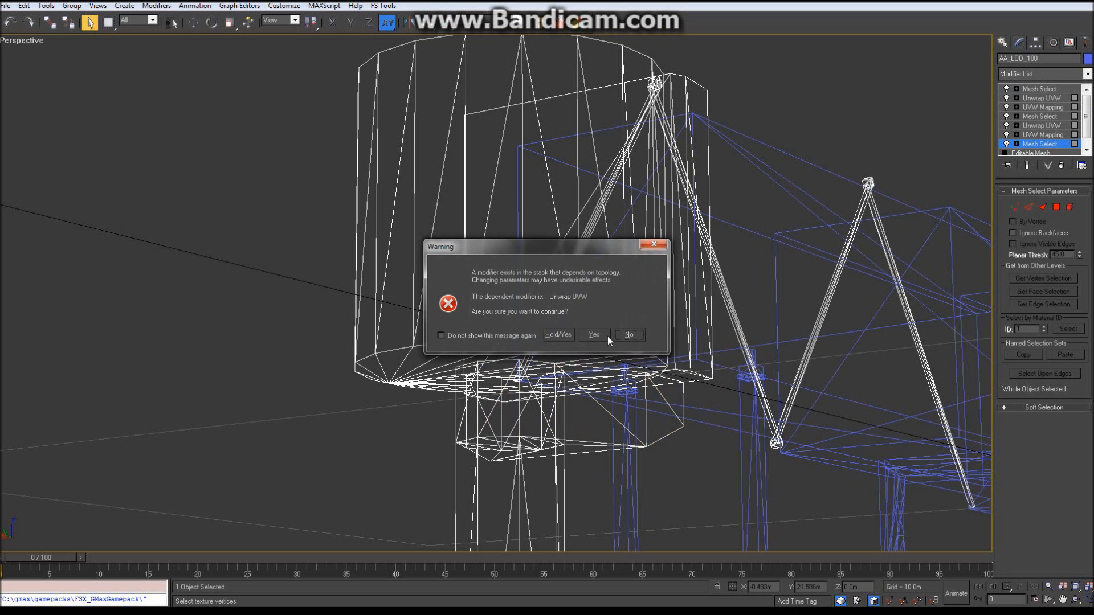
{"action": "left_click", "coordinate": [594, 335]}
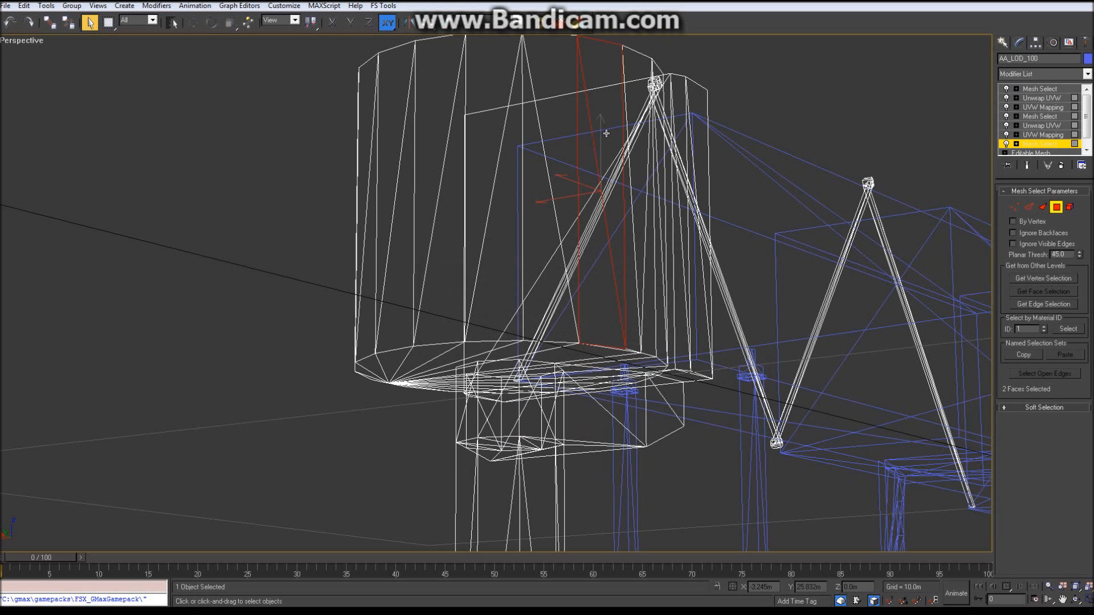
In the topmost Mesh Select, select the two-triangle panel on the rounded cab wall and the side faces of the bracket below it.
{"action": "left_click", "coordinate": [1060, 89]}
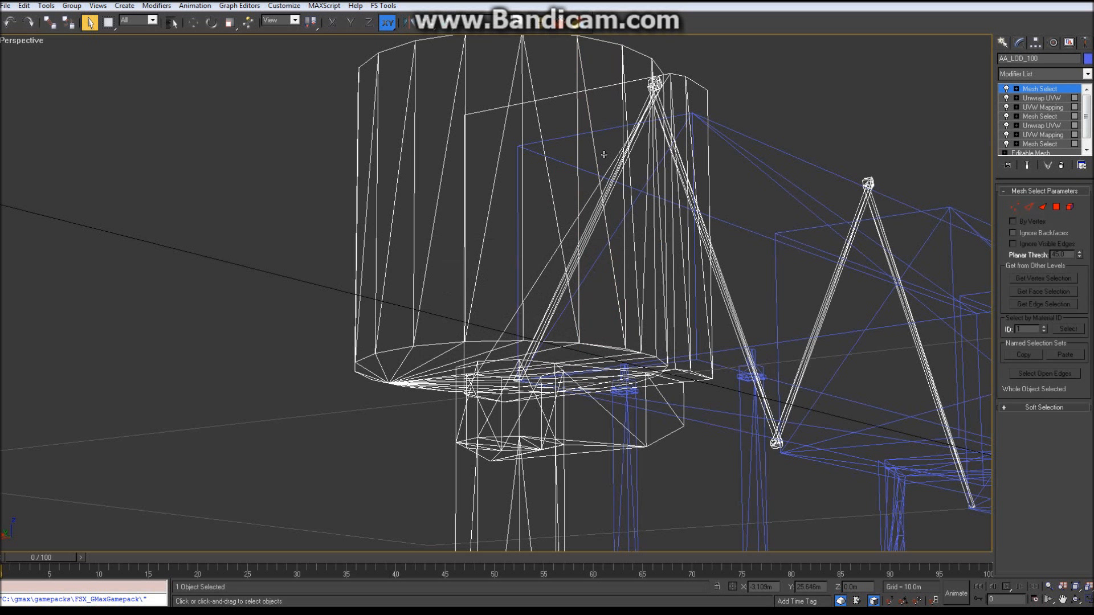
{"action": "left_click", "coordinate": [1055, 207]}
{"action": "left_click", "coordinate": [604, 154]}
{"action": "left_click", "coordinate": [600, 247], "text": "ctrl"}
{"action": "left_click", "coordinate": [508, 414], "text": "ctrl"}
{"action": "left_click", "coordinate": [541, 413], "text": "ctrl"}
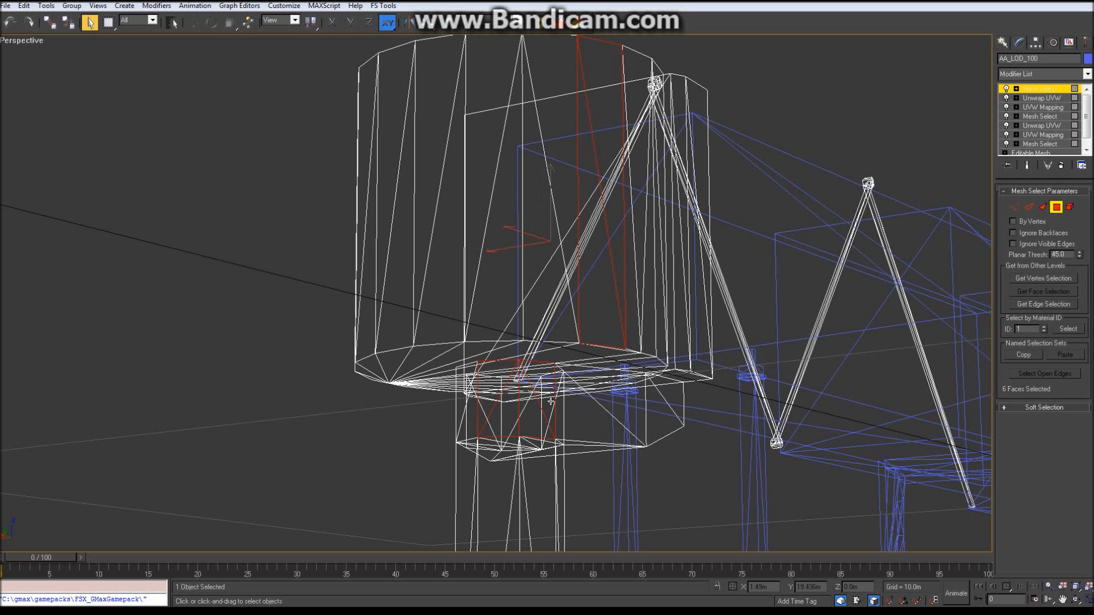
{"action": "left_click", "coordinate": [581, 415], "text": "ctrl"}
{"action": "left_click", "coordinate": [643, 392], "text": "ctrl"}
{"action": "left_click", "coordinate": [655, 410], "text": "ctrl"}
{"action": "left_click", "coordinate": [672, 393], "text": "ctrl"}
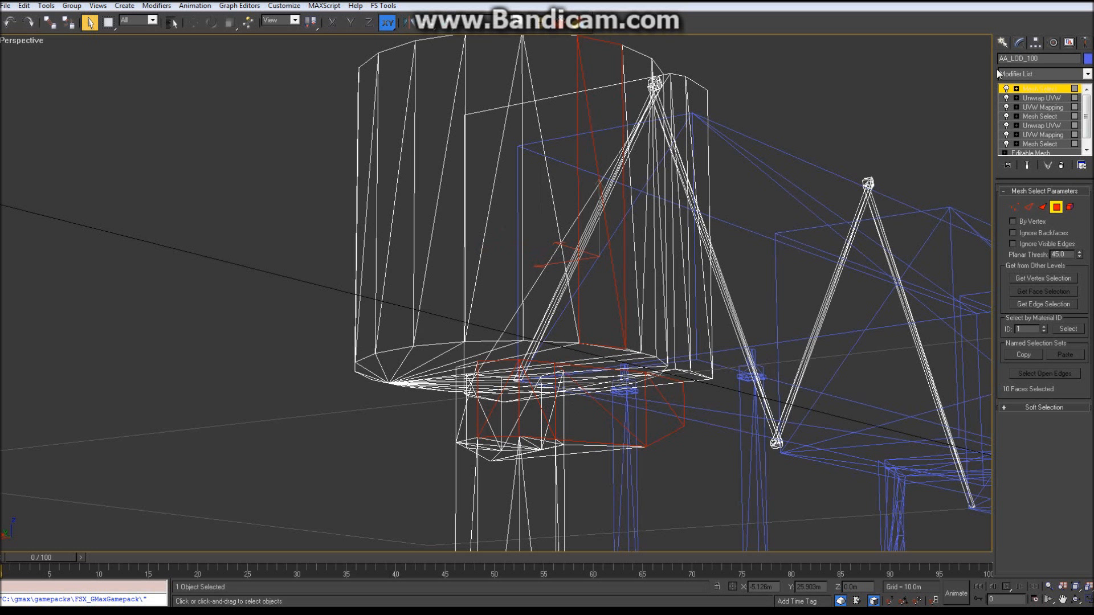
Add an Unwrap UVW modifier, open its layout in the UV editor, and move the wall panel's rectangle directly beneath the bracket's UVs.
{"action": "left_click", "coordinate": [1041, 75]}
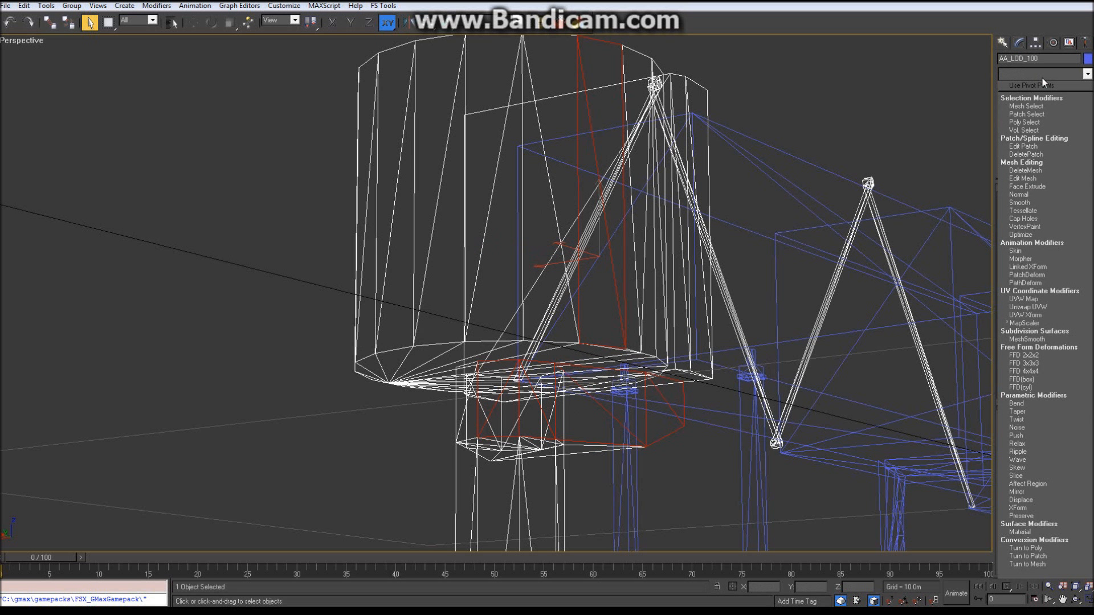
{"action": "left_click", "coordinate": [1059, 306]}
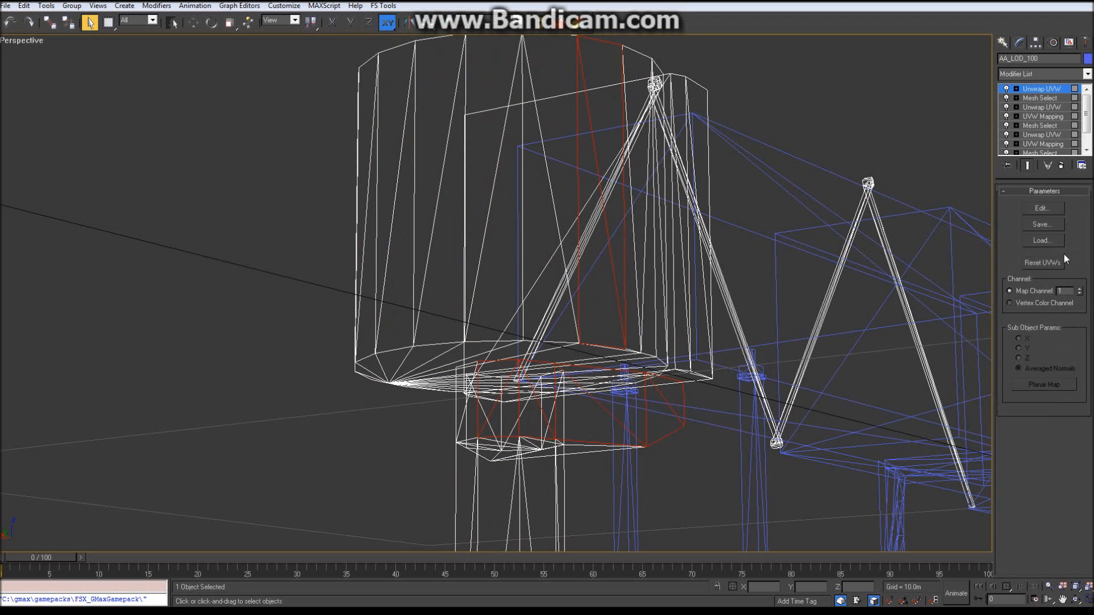
{"action": "left_click", "coordinate": [1058, 207]}
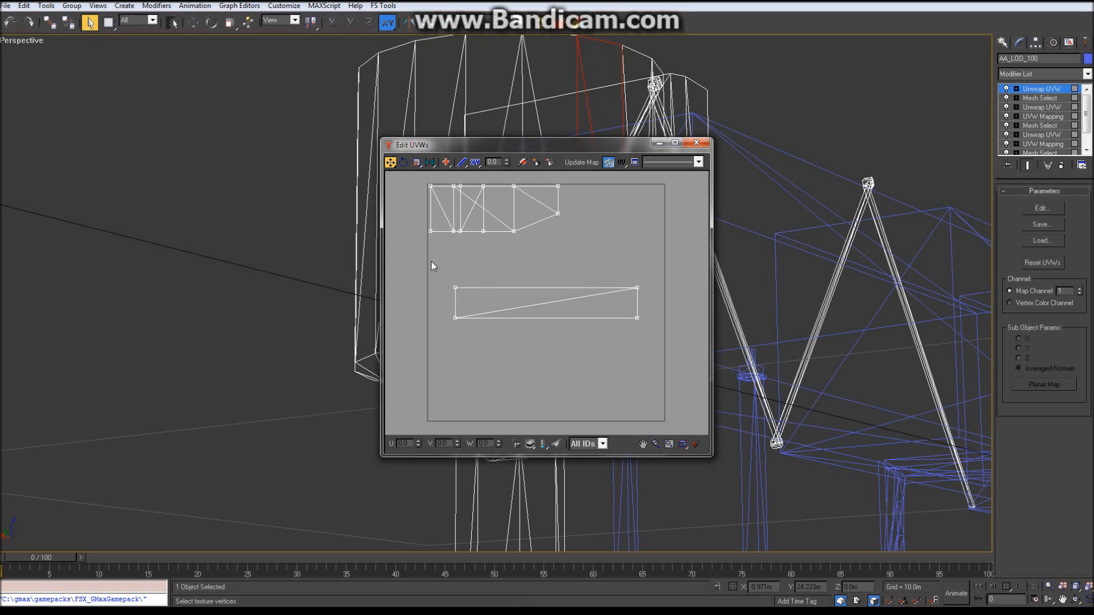
{"action": "left_click_drag", "start_coordinate": [636, 320], "coordinate": [611, 268]}
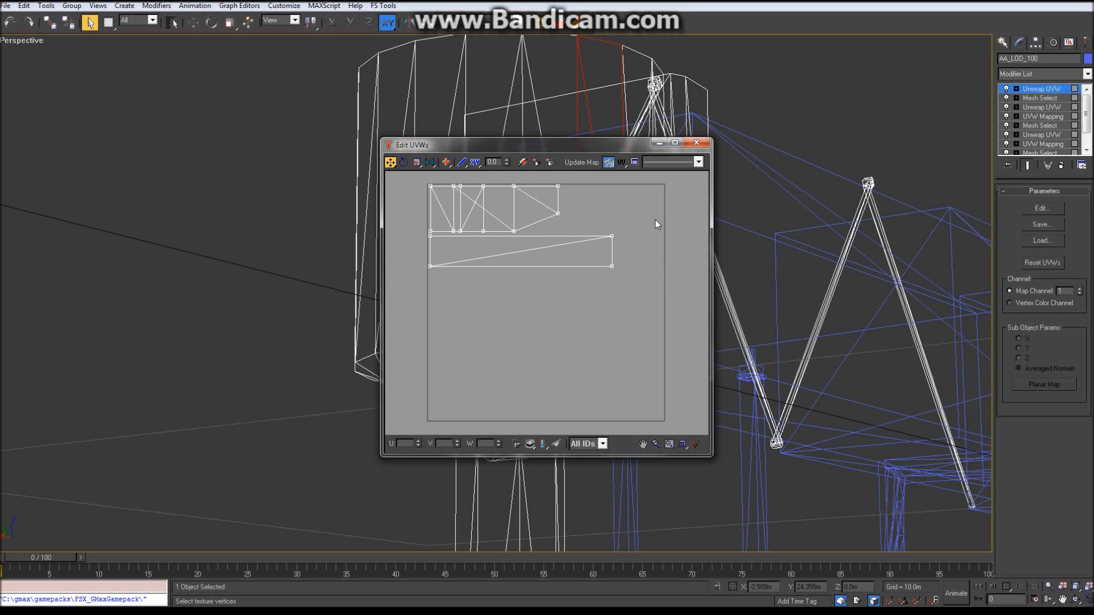
Maximize the UV editor and capture the upper part of the texture square, including both UV pieces, with the Snipping Tool.
{"action": "left_click", "coordinate": [674, 143]}
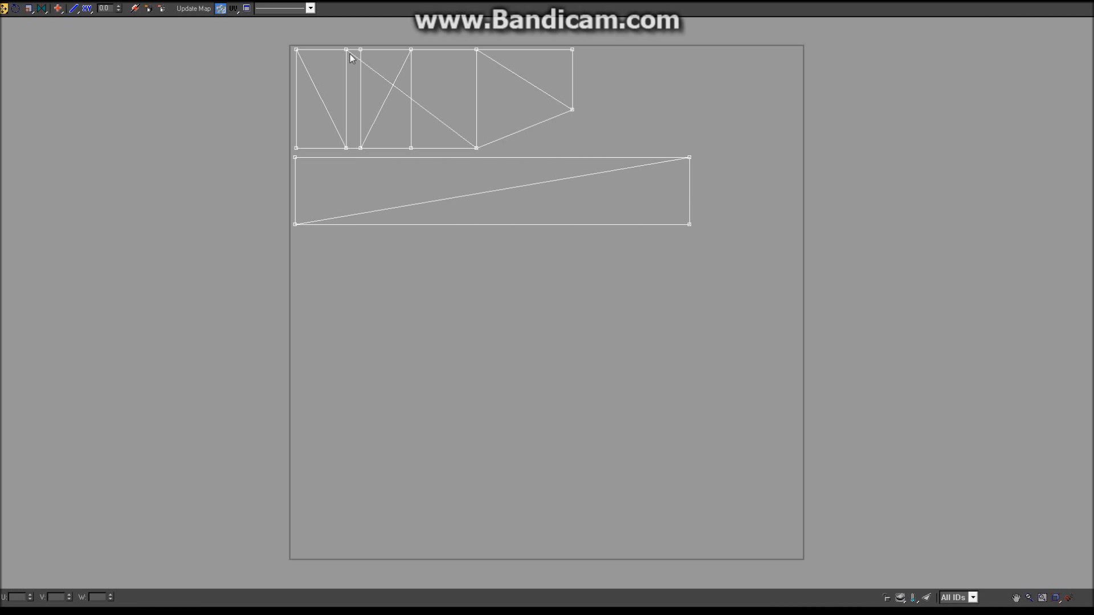
{"action": "left_click", "coordinate": [229, 2]}
{"action": "left_click", "coordinate": [284, 43]}
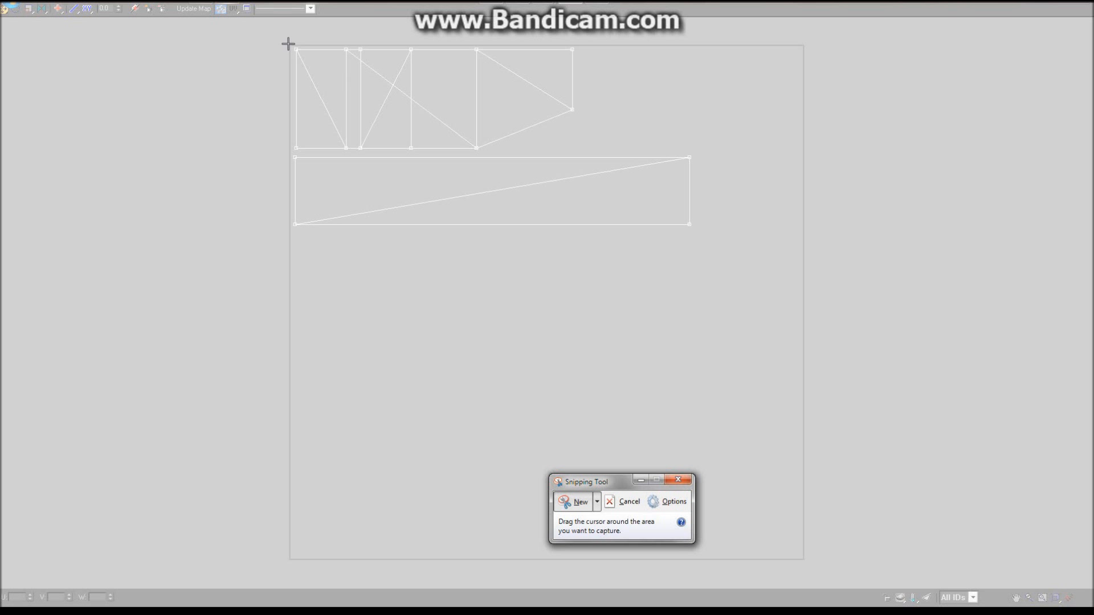
{"action": "left_click_drag", "start_coordinate": [289, 43], "coordinate": [819, 347]}
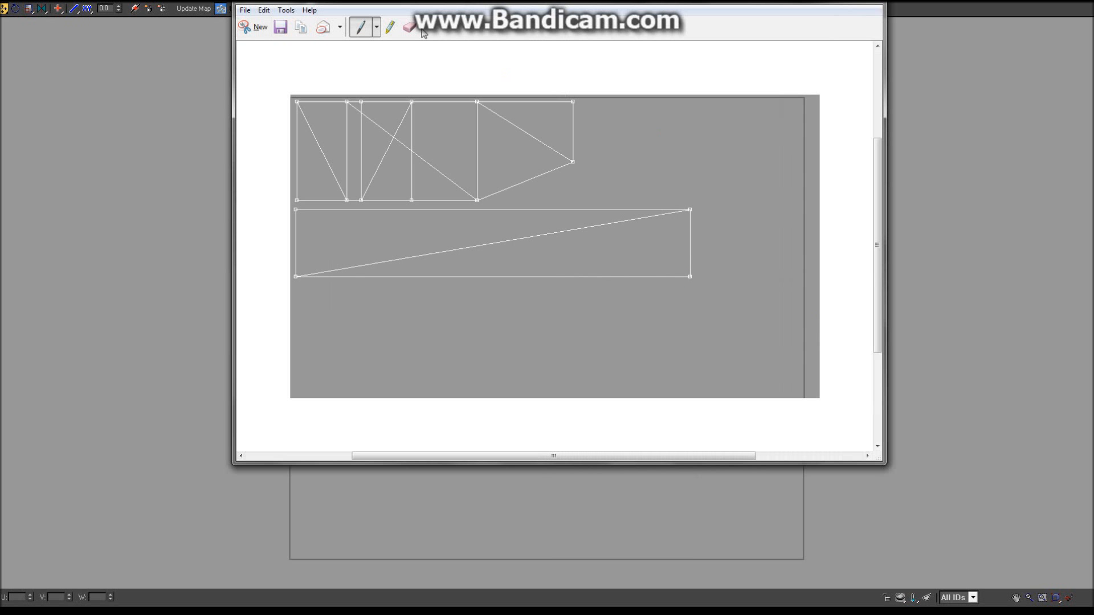
Save the snip as JPEG file 8 in the UV MAP JETWAY folder, replacing the existing file.
{"action": "left_click", "coordinate": [246, 9]}
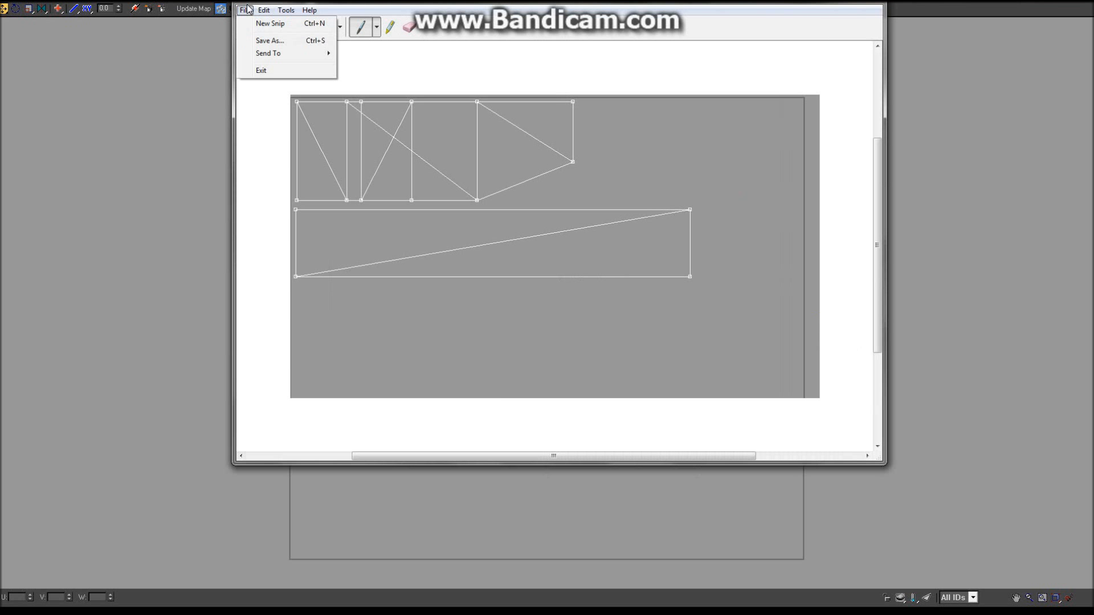
{"action": "left_click", "coordinate": [263, 40]}
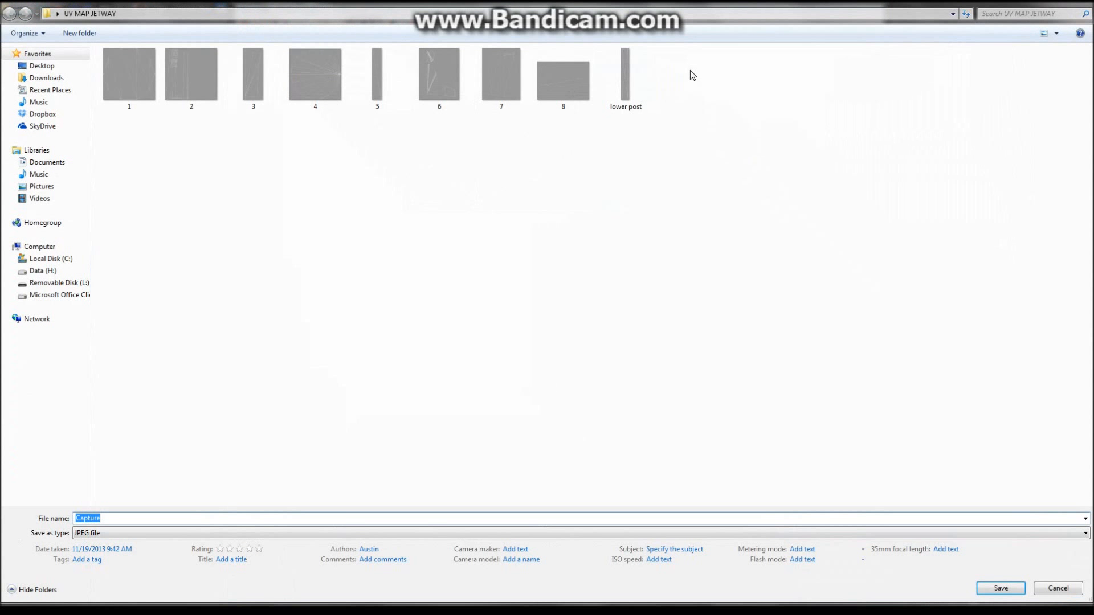
{"action": "type", "text": "8"}
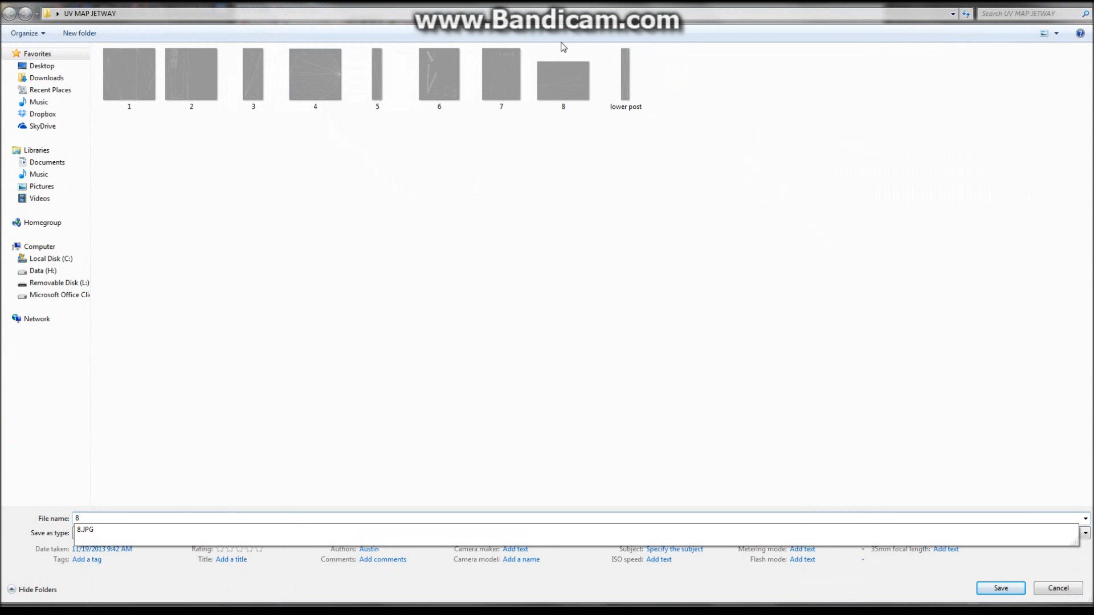
{"action": "left_click", "coordinate": [588, 85]}
{"action": "key", "text": "Return"}
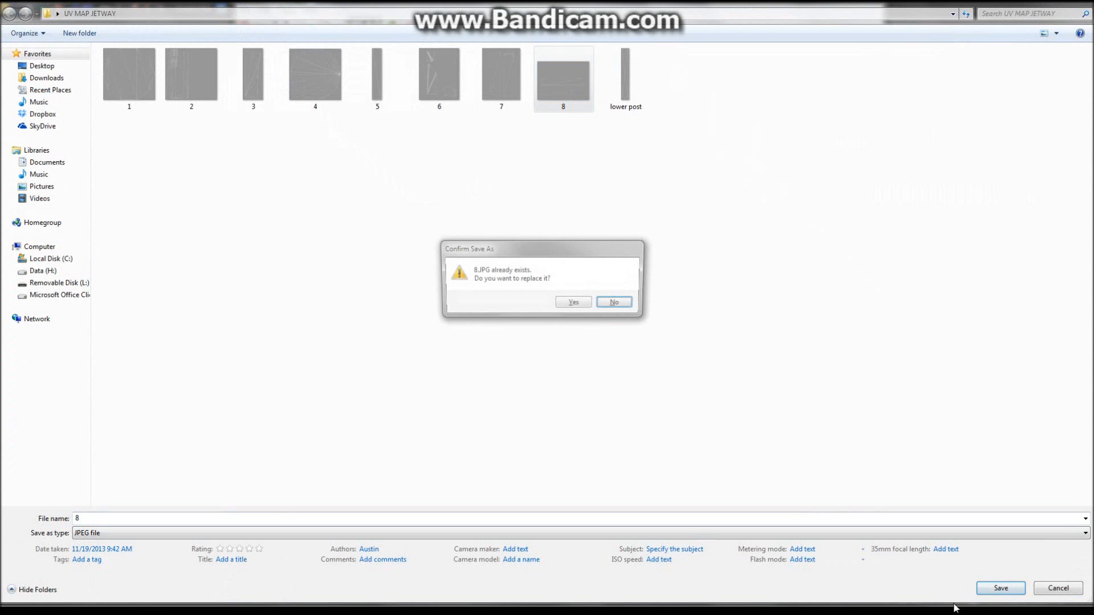
{"action": "left_click", "coordinate": [573, 304]}
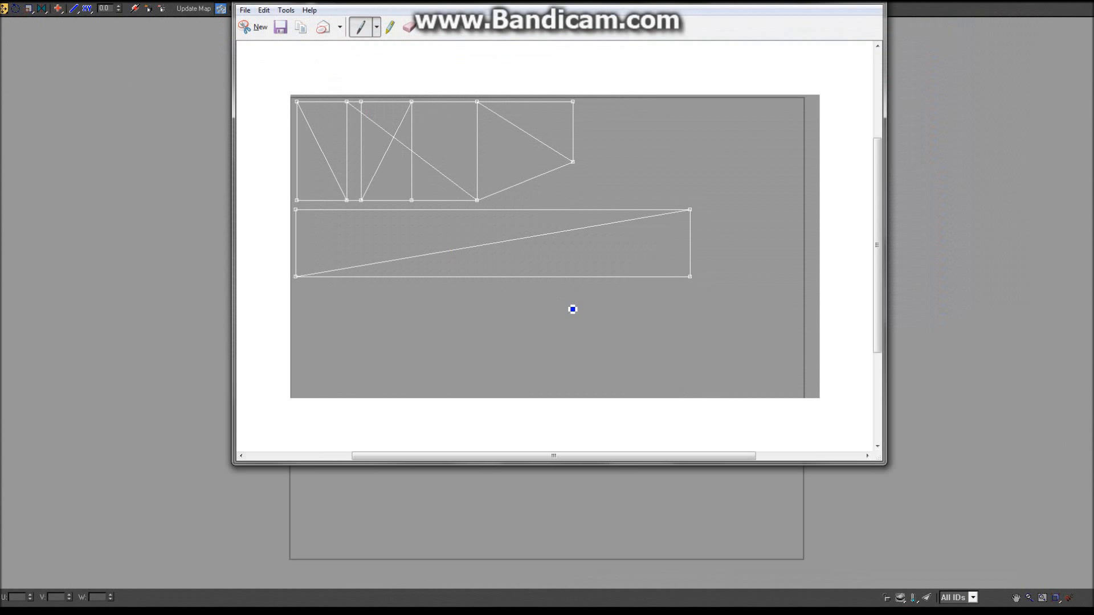
{"action": "left_click_drag", "start_coordinate": [767, 10], "coordinate": [749, 181]}
{"action": "left_click", "coordinate": [847, 169]}
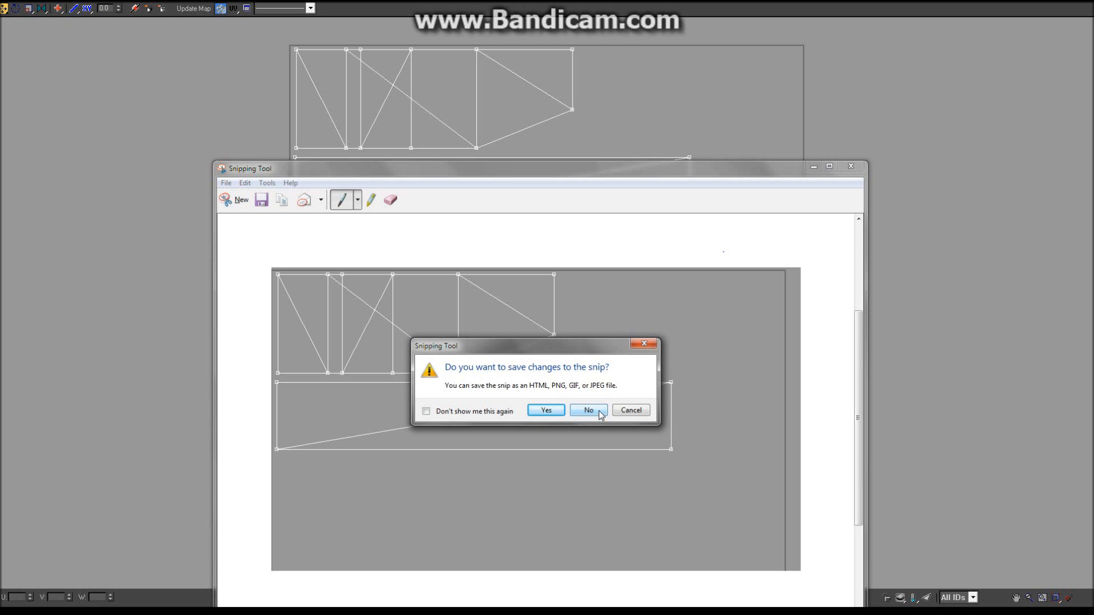
{"action": "left_click", "coordinate": [561, 409]}
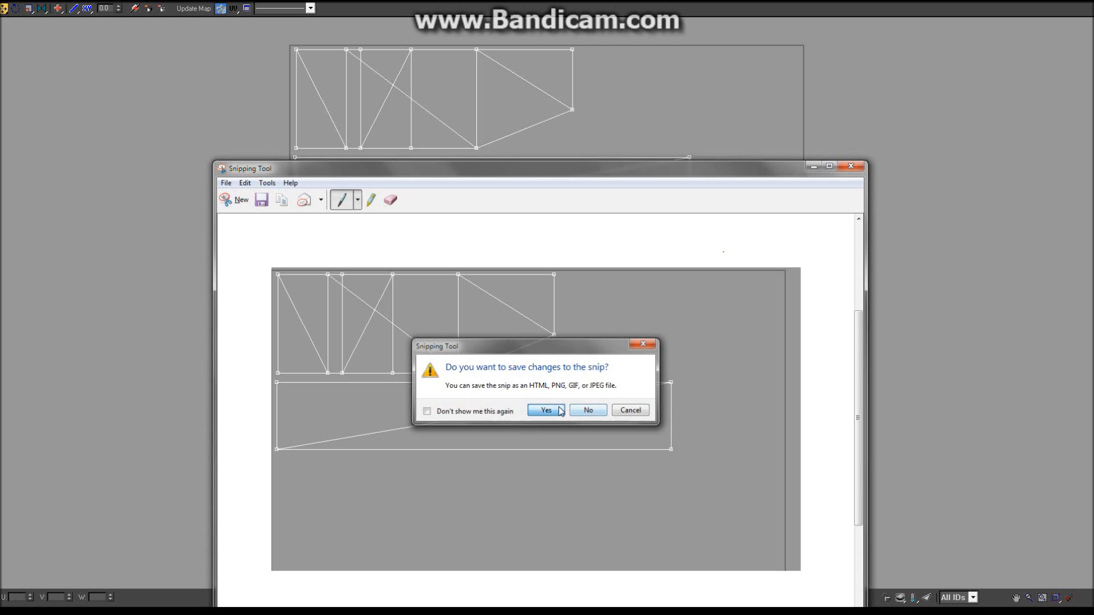
{"action": "left_click", "coordinate": [611, 107]}
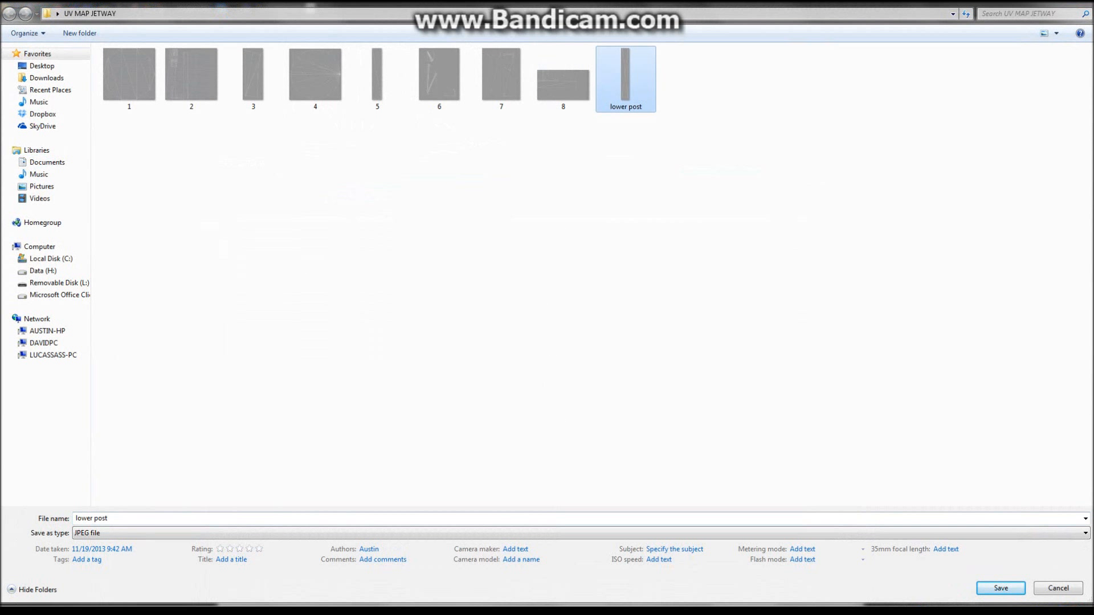
{"action": "left_click", "coordinate": [1064, 593]}
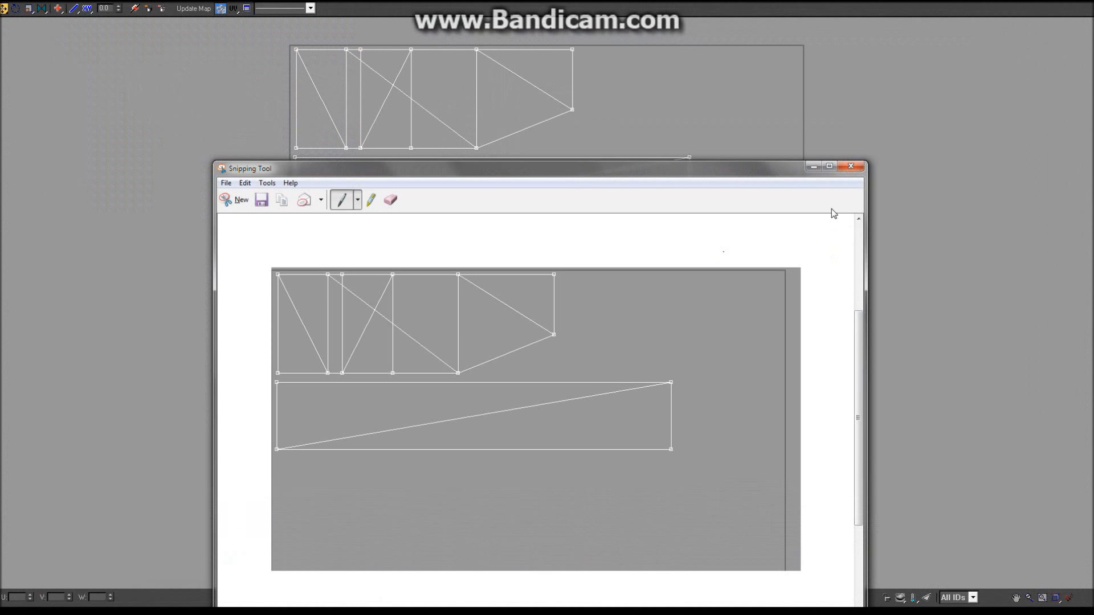
Close the Snipping Tool without saving the snip again.
{"action": "left_click", "coordinate": [861, 168]}
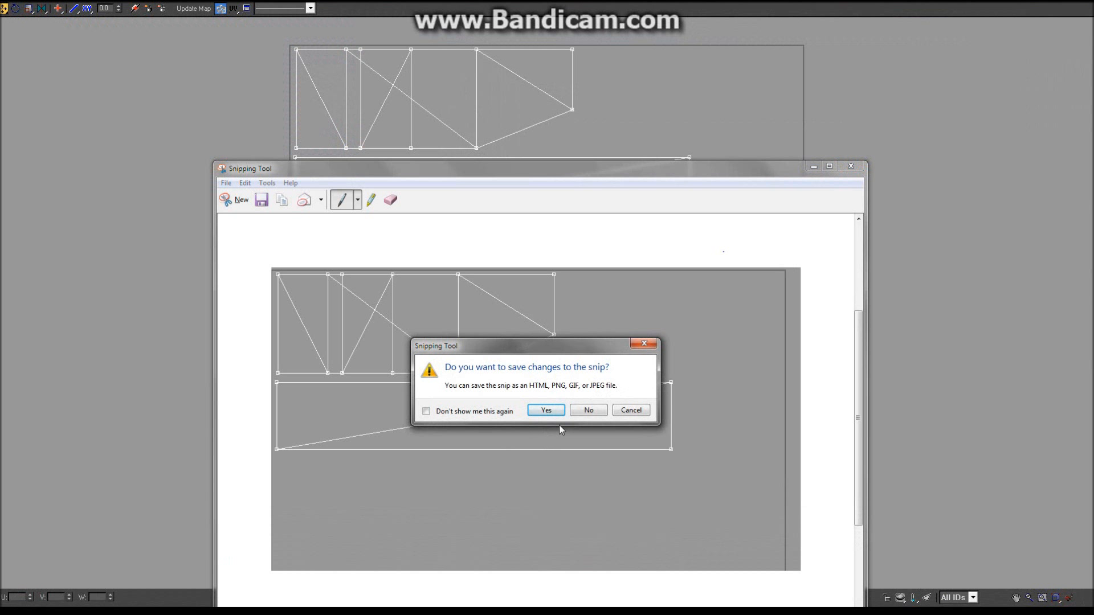
{"action": "left_click", "coordinate": [604, 414]}
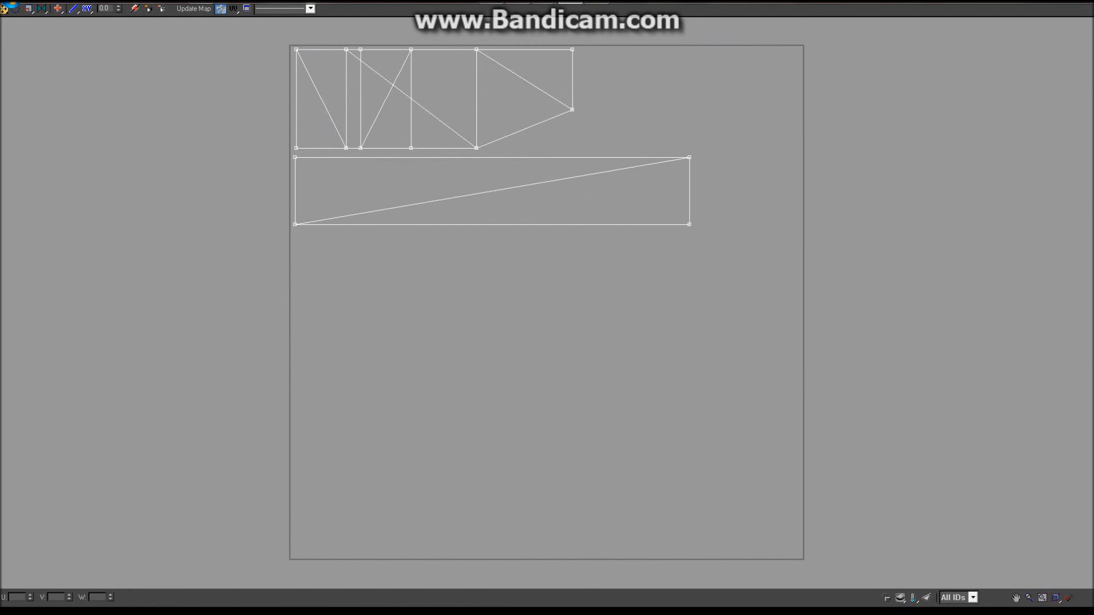
Switch to GIMP and open the texture file Jetway_UV.xcf from the recently used images.
{"action": "left_click", "coordinate": [1090, 3]}
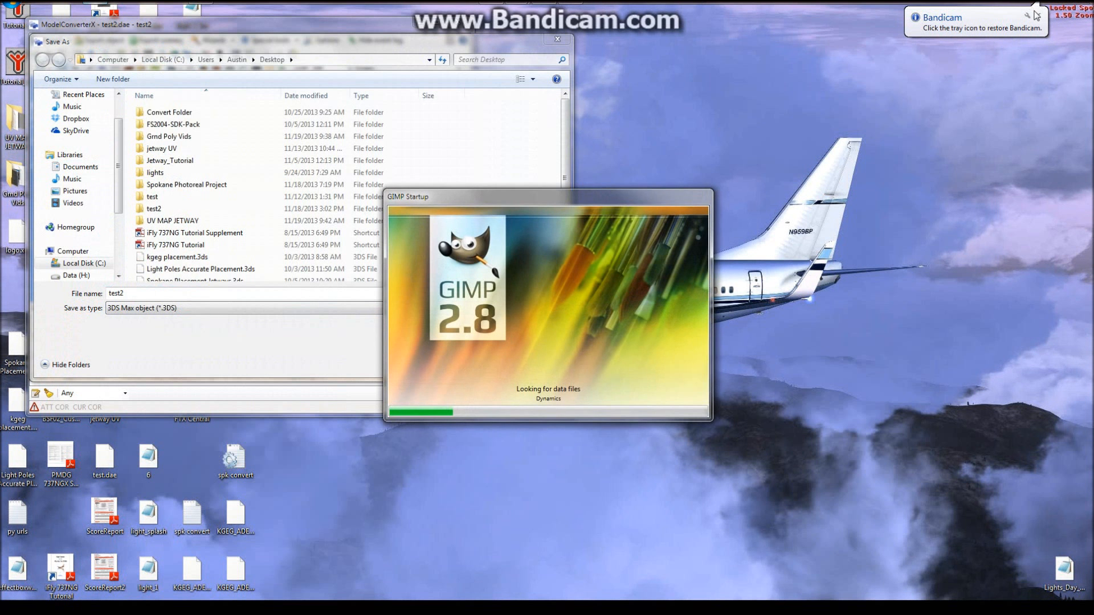
{"action": "left_click", "coordinate": [1038, 16]}
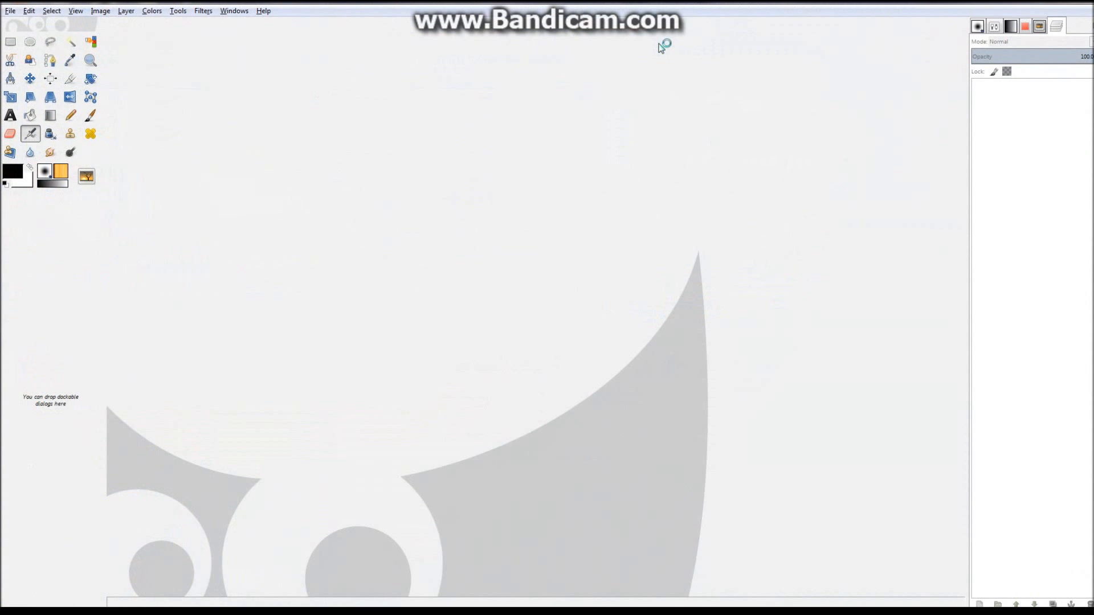
{"action": "left_click", "coordinate": [11, 11]}
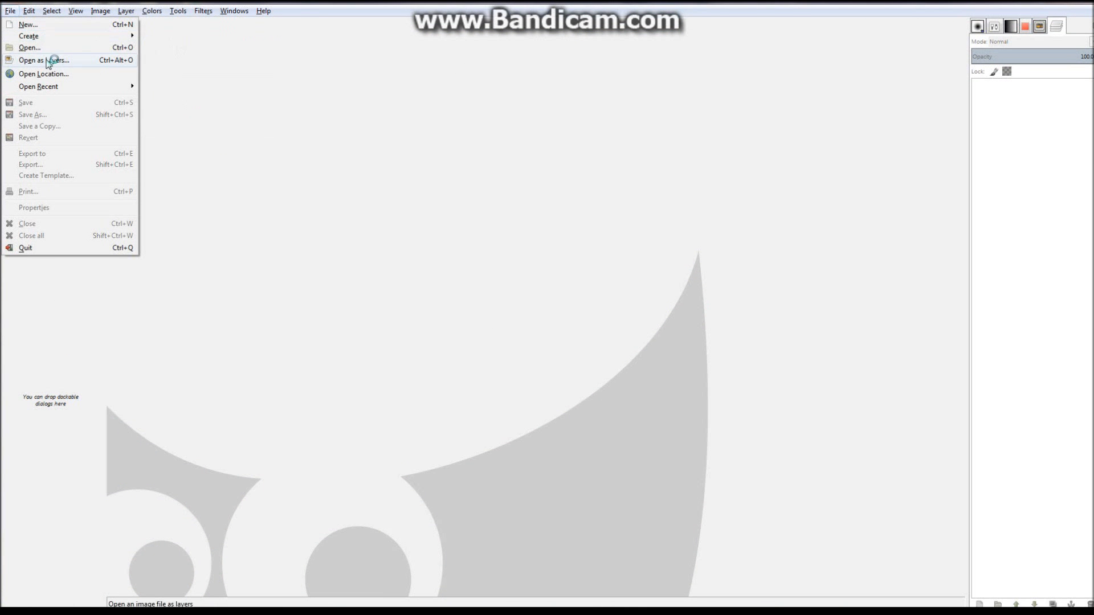
{"action": "left_click", "coordinate": [40, 47]}
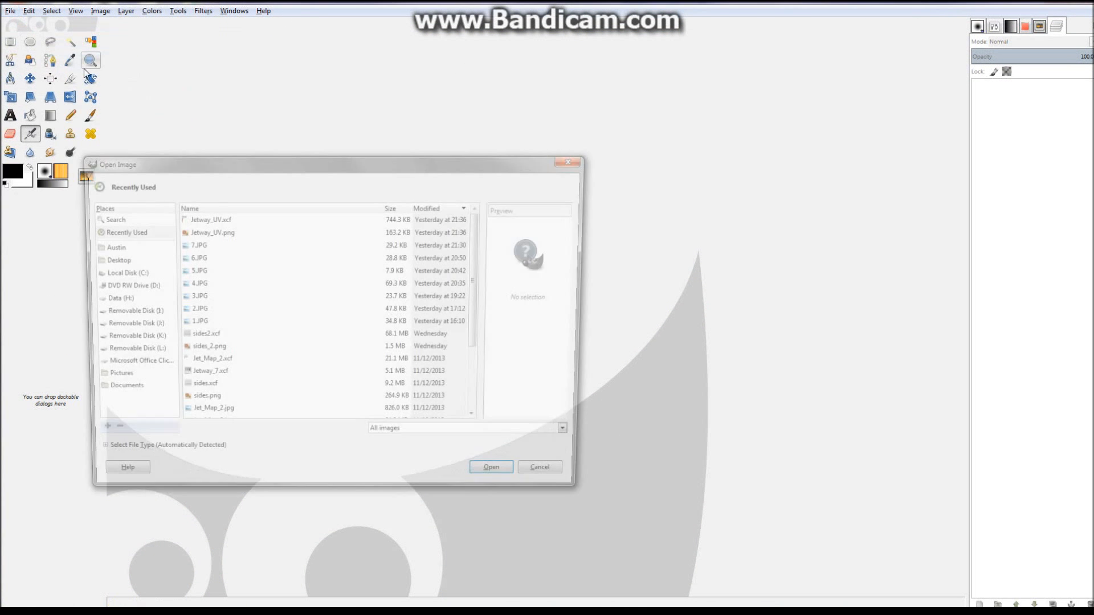
{"action": "left_click", "coordinate": [257, 288]}
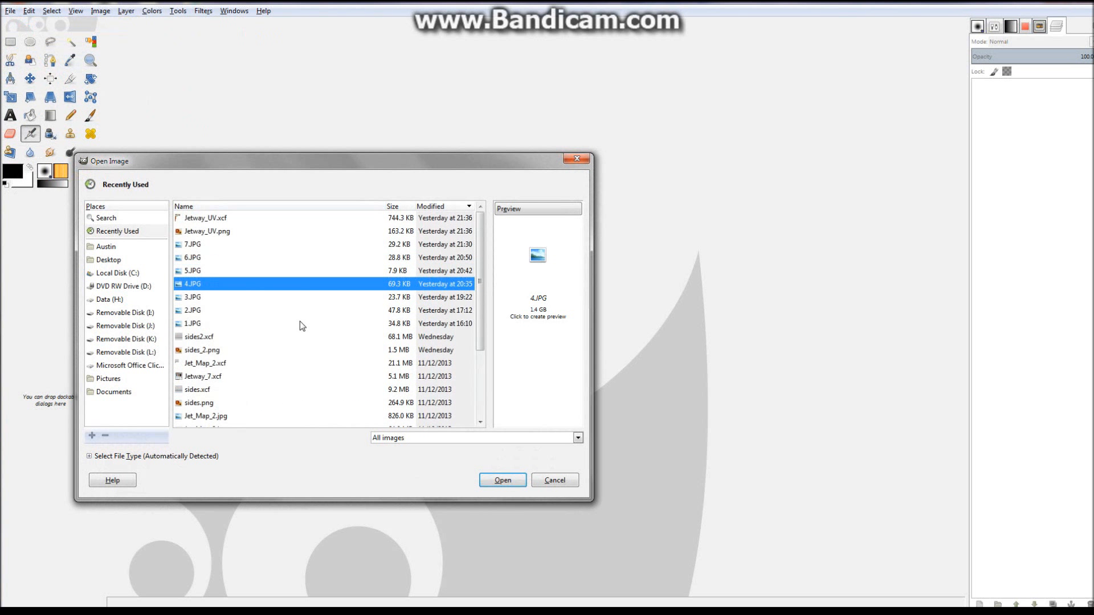
{"action": "left_click", "coordinate": [215, 220]}
{"action": "double_click", "coordinate": [215, 220]}
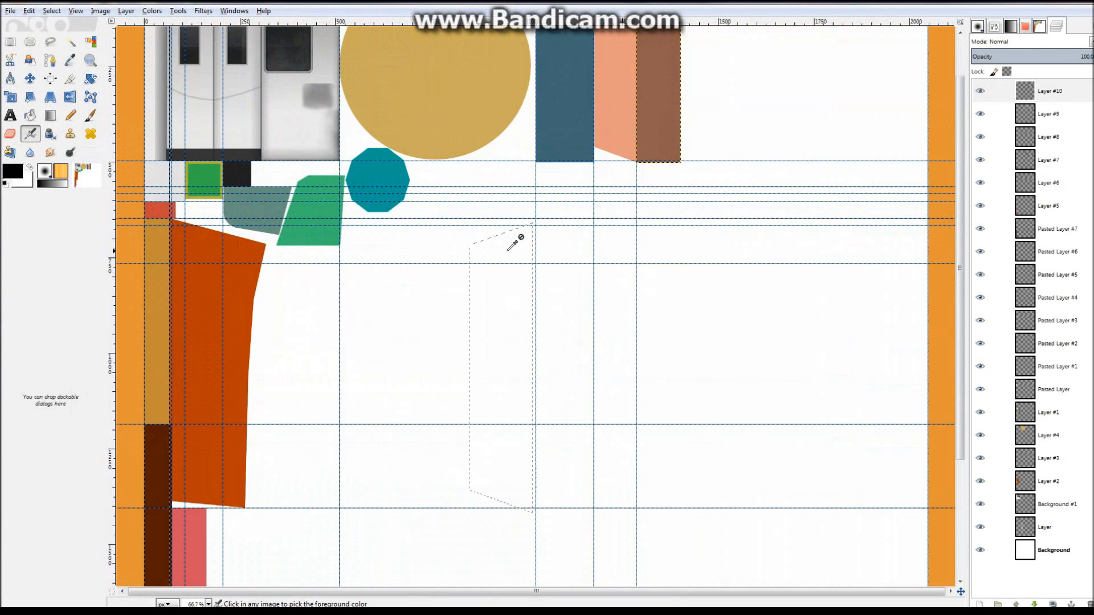
Open 8.JPG from the UV MAP JETWAY folder as a new layer in the jetway texture image.
{"action": "scroll", "coordinate": [512, 242], "scroll_direction": "up", "scroll_amount": 1, "text": "ctrl"}
{"action": "left_click", "coordinate": [12, 11]}
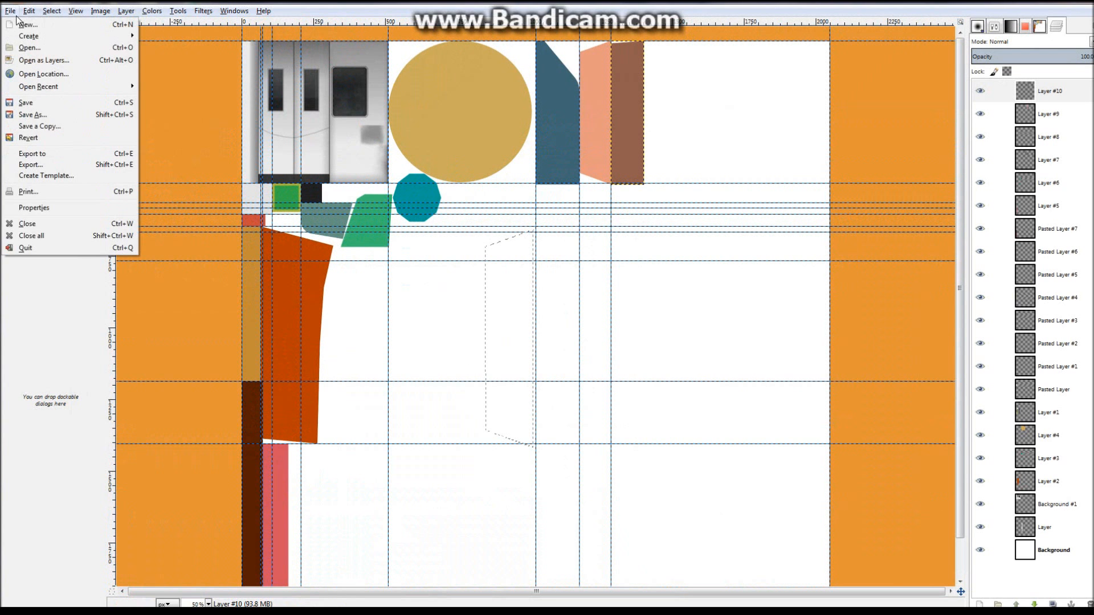
{"action": "left_click", "coordinate": [29, 48]}
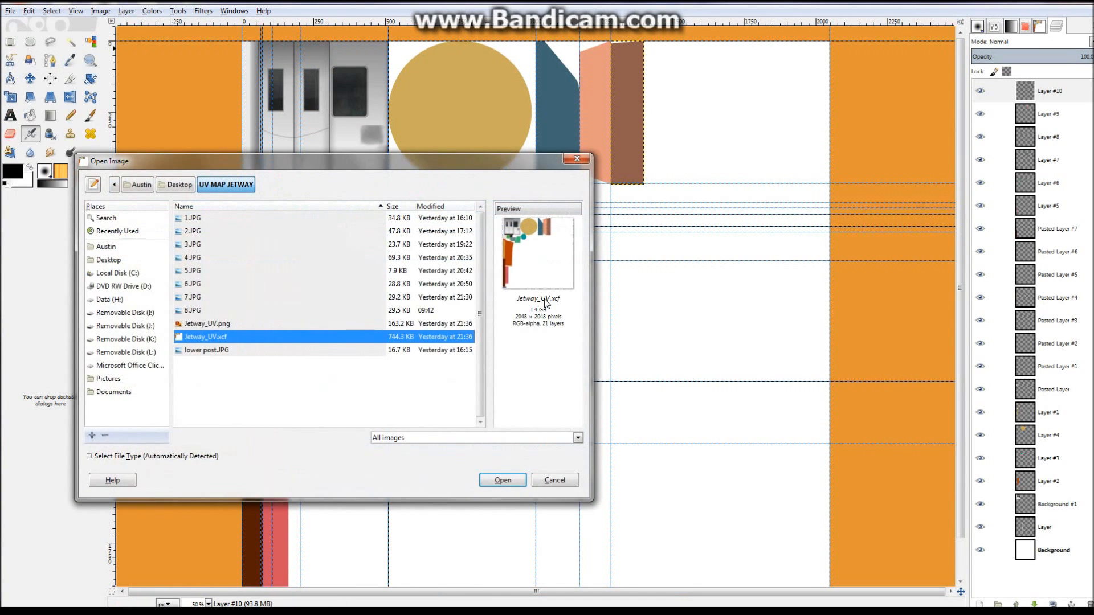
{"action": "left_click", "coordinate": [229, 323]}
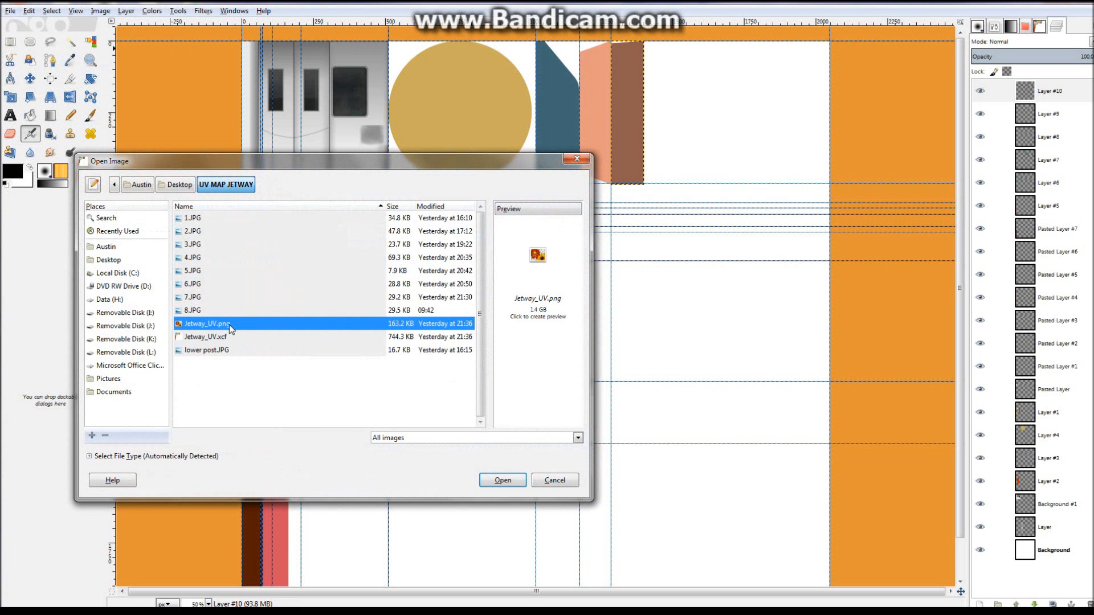
{"action": "left_click", "coordinate": [217, 314]}
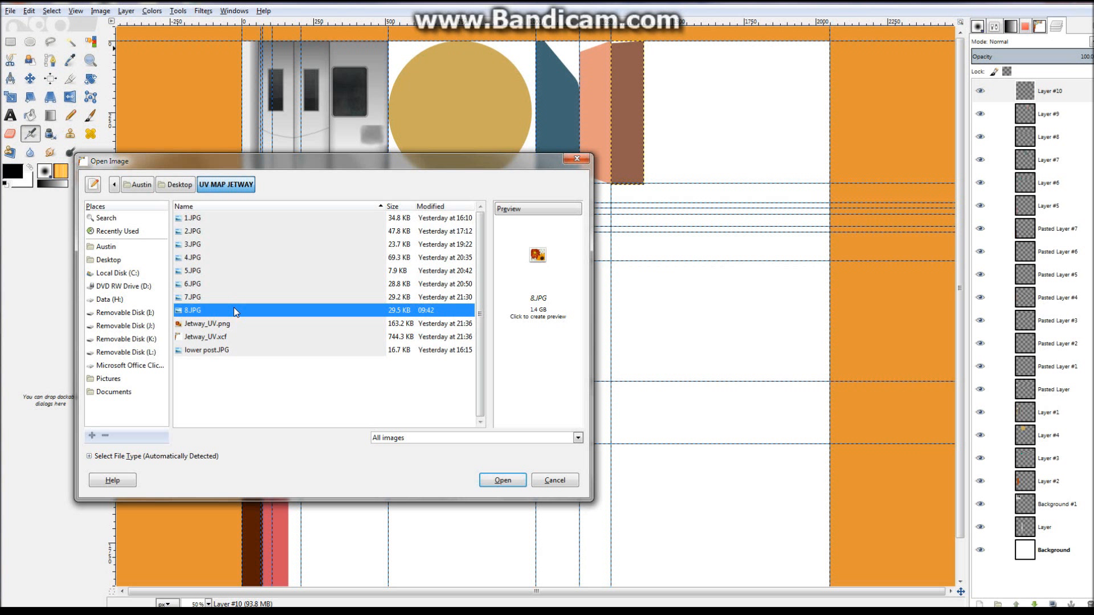
{"action": "double_click", "coordinate": [234, 310]}
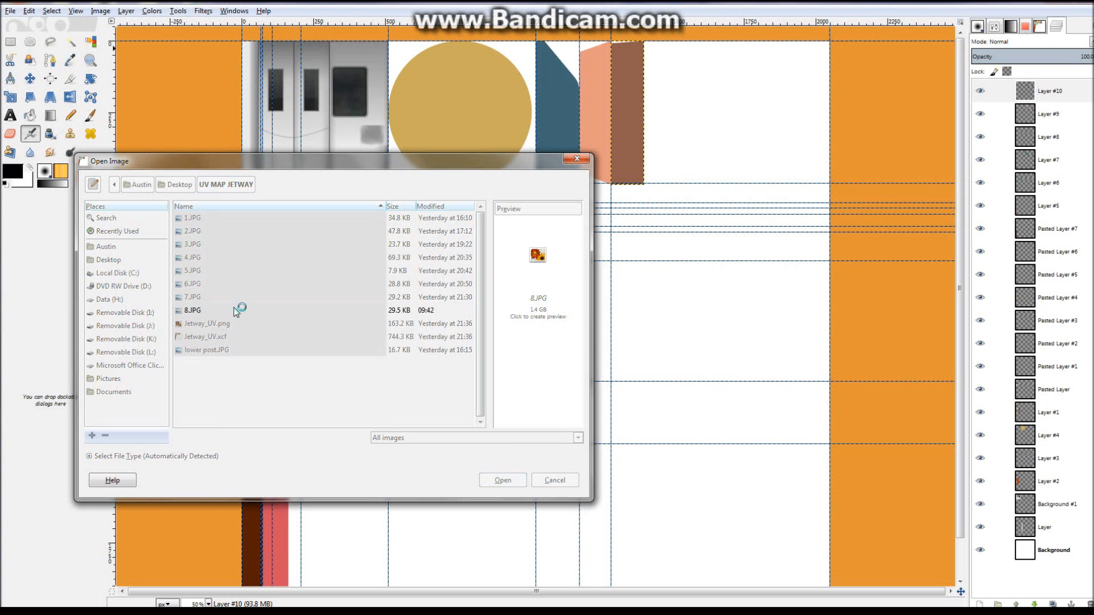
{"action": "scroll", "coordinate": [541, 348], "scroll_direction": "up", "scroll_amount": 2, "text": "ctrl"}
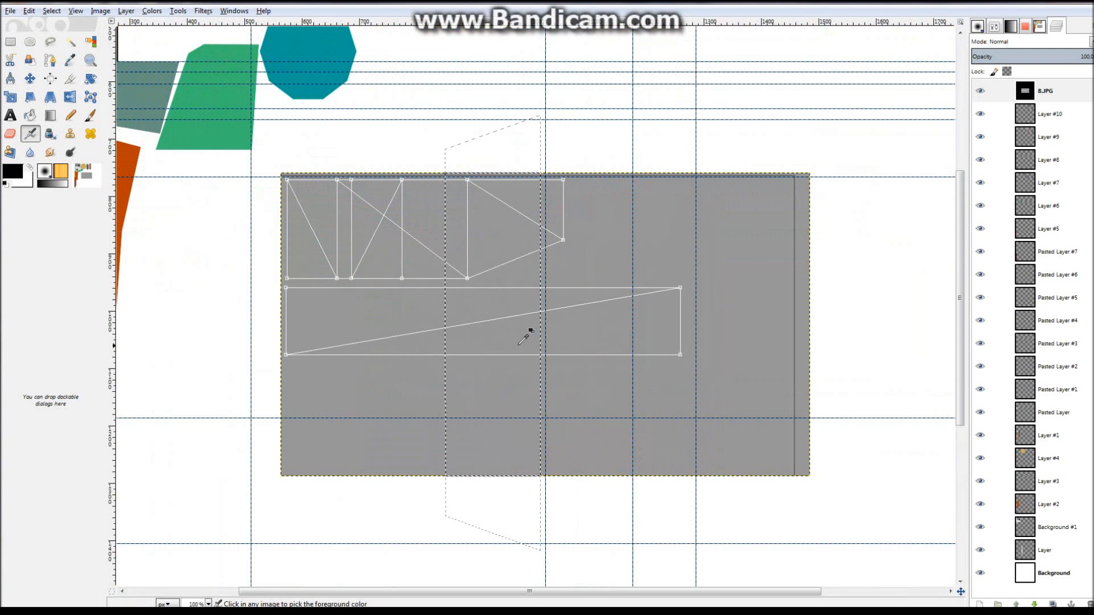
{"action": "scroll", "coordinate": [336, 215], "scroll_direction": "up", "scroll_amount": 1, "text": "ctrl"}
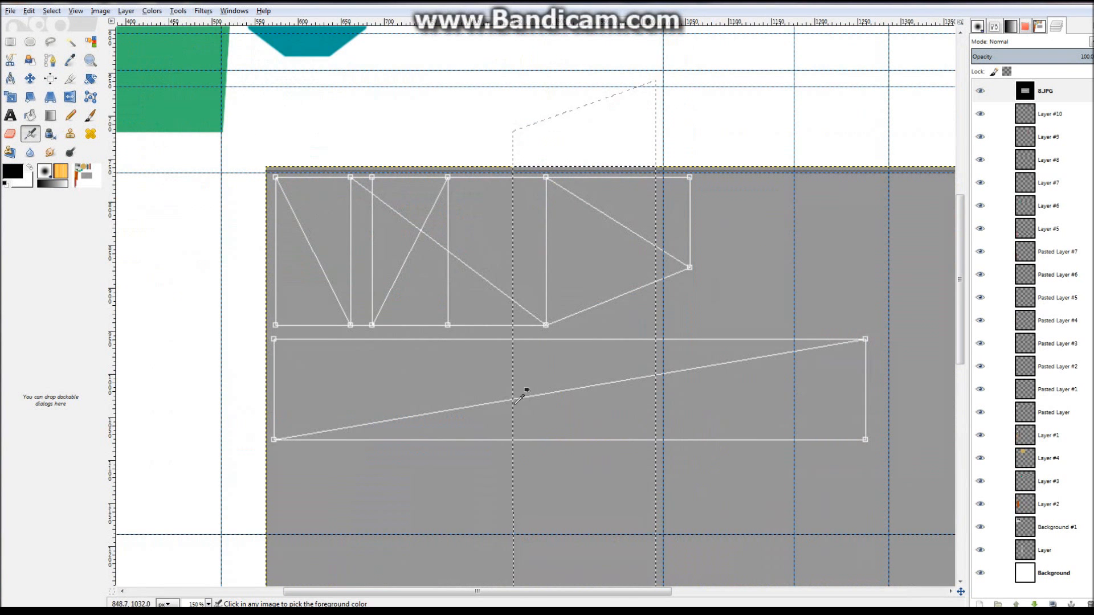
{"action": "scroll", "coordinate": [520, 393], "scroll_direction": "up", "scroll_amount": 1, "text": "ctrl"}
{"action": "scroll", "coordinate": [444, 315], "scroll_direction": "down", "scroll_amount": 1, "text": "ctrl"}
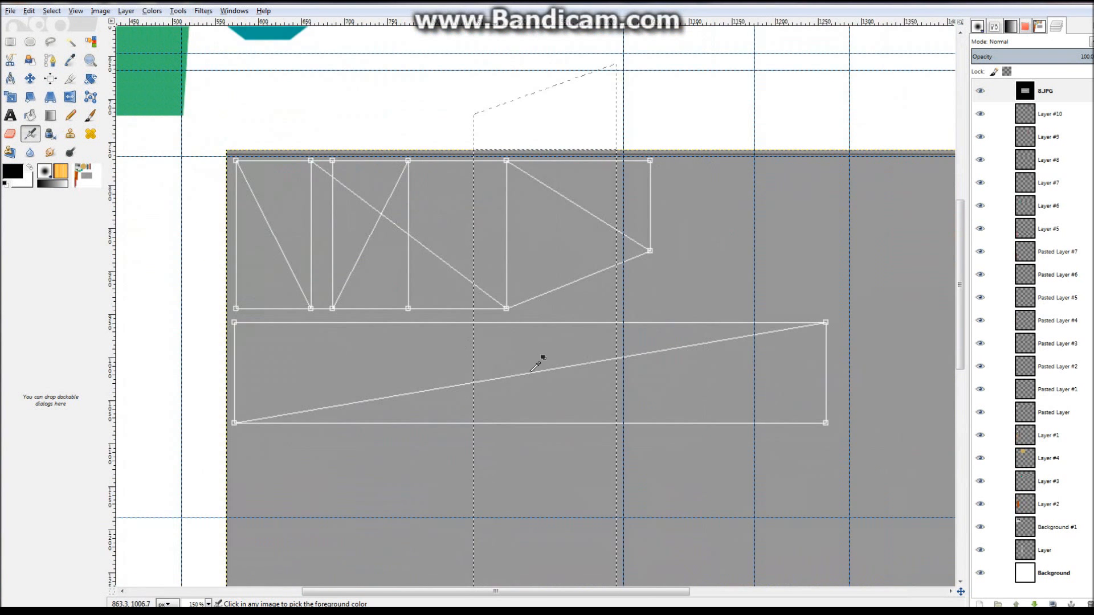
Trace a path with one anchor on each corner of the long lower rectangle in the UV wireframe.
{"action": "left_click", "coordinate": [51, 61]}
{"action": "left_click", "coordinate": [235, 423]}
{"action": "left_click", "coordinate": [829, 427]}
{"action": "left_click", "coordinate": [823, 321]}
{"action": "left_click", "coordinate": [233, 321]}
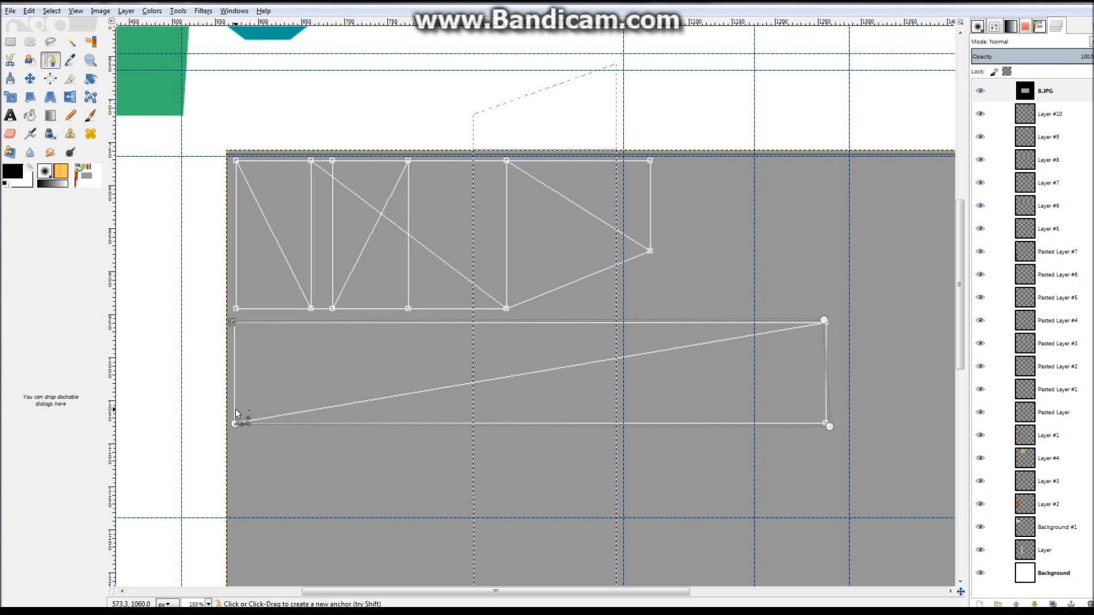
Align the path's lower-left, lower-right and upper-right anchors with the rectangle's corners, at about (572, 1077), (1260, 1077) and (1260, 959) px.
{"action": "scroll", "coordinate": [235, 419], "scroll_direction": "up", "scroll_amount": 8, "text": "ctrl"}
{"action": "left_click_drag", "start_coordinate": [274, 367], "coordinate": [266, 377]}
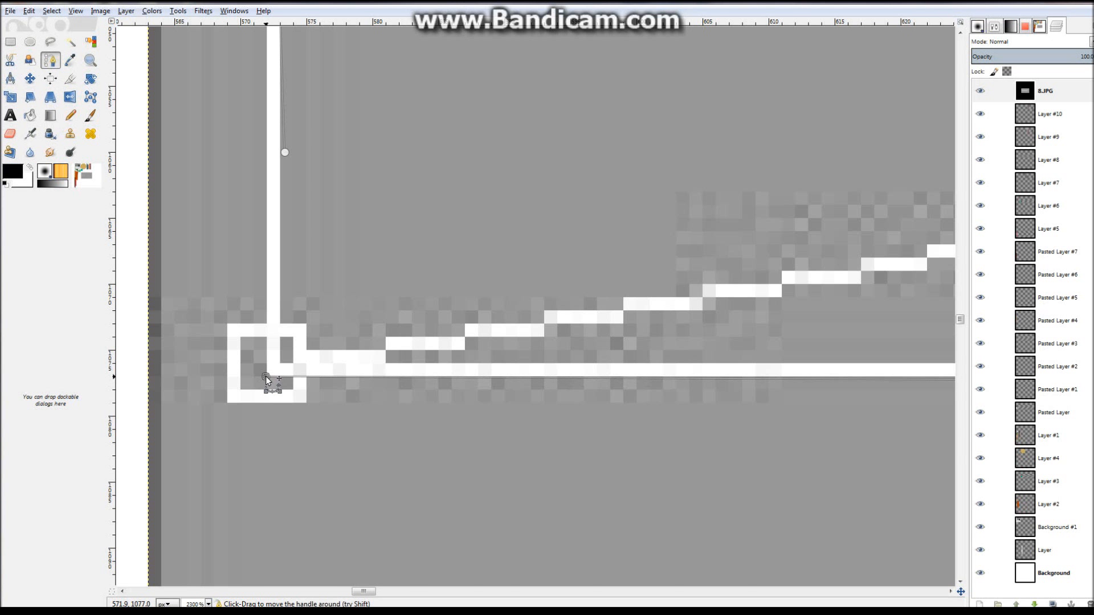
{"action": "scroll", "coordinate": [265, 376], "scroll_direction": "down", "scroll_amount": 8, "text": "ctrl"}
{"action": "scroll", "coordinate": [270, 381], "scroll_direction": "down", "scroll_amount": 1, "text": "ctrl"}
{"action": "scroll", "coordinate": [590, 371], "scroll_direction": "up", "scroll_amount": 5, "text": "ctrl"}
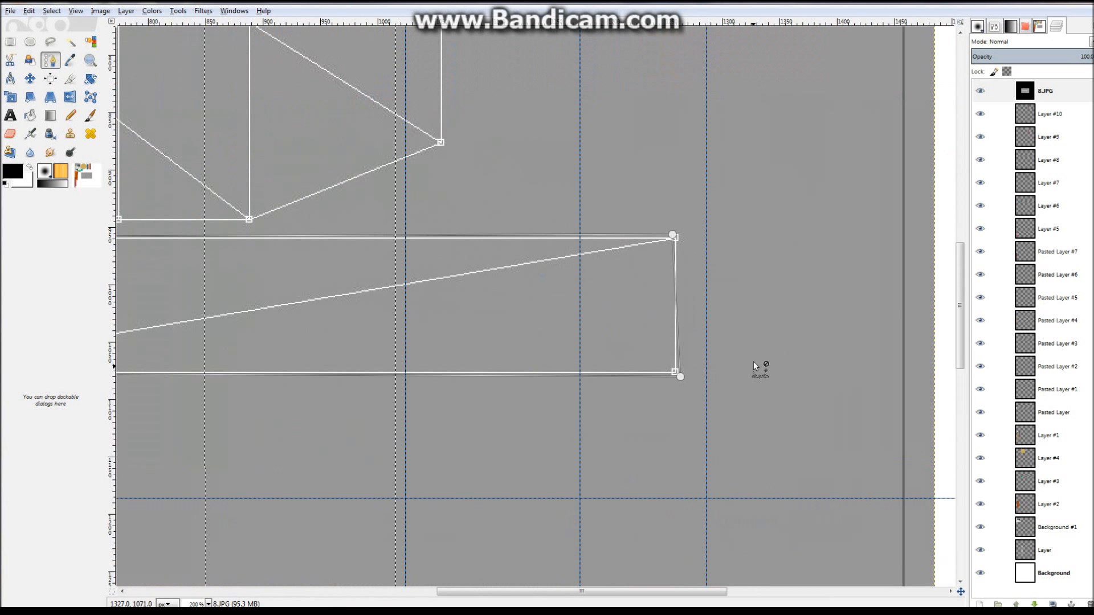
{"action": "scroll", "coordinate": [630, 393], "scroll_direction": "up", "scroll_amount": 2, "text": "ctrl"}
{"action": "left_click_drag", "start_coordinate": [616, 421], "coordinate": [599, 406]}
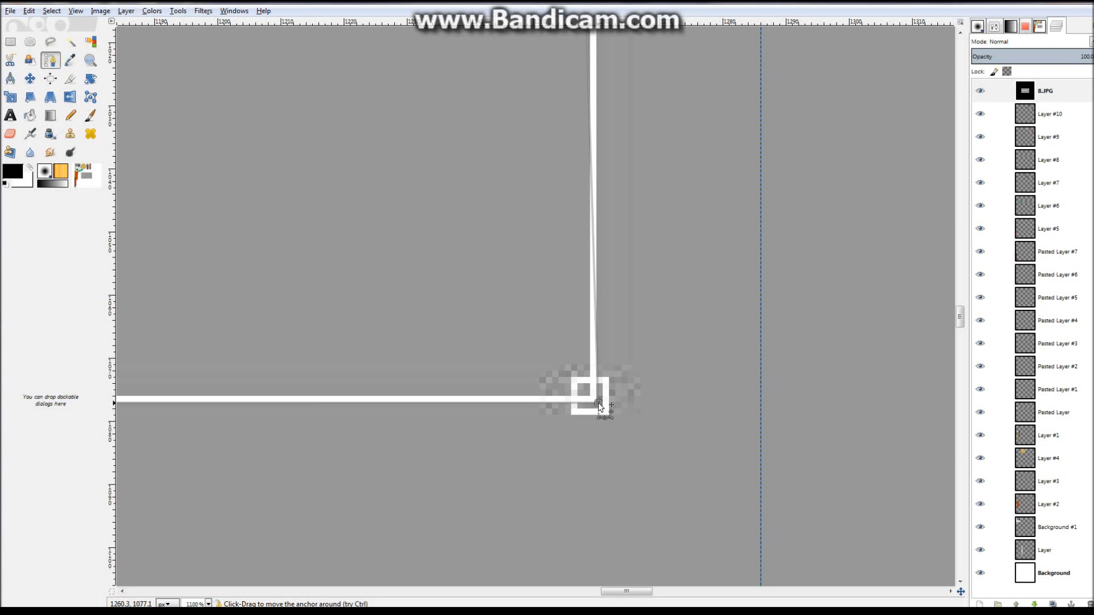
{"action": "scroll", "coordinate": [607, 408], "scroll_direction": "up", "scroll_amount": 10}
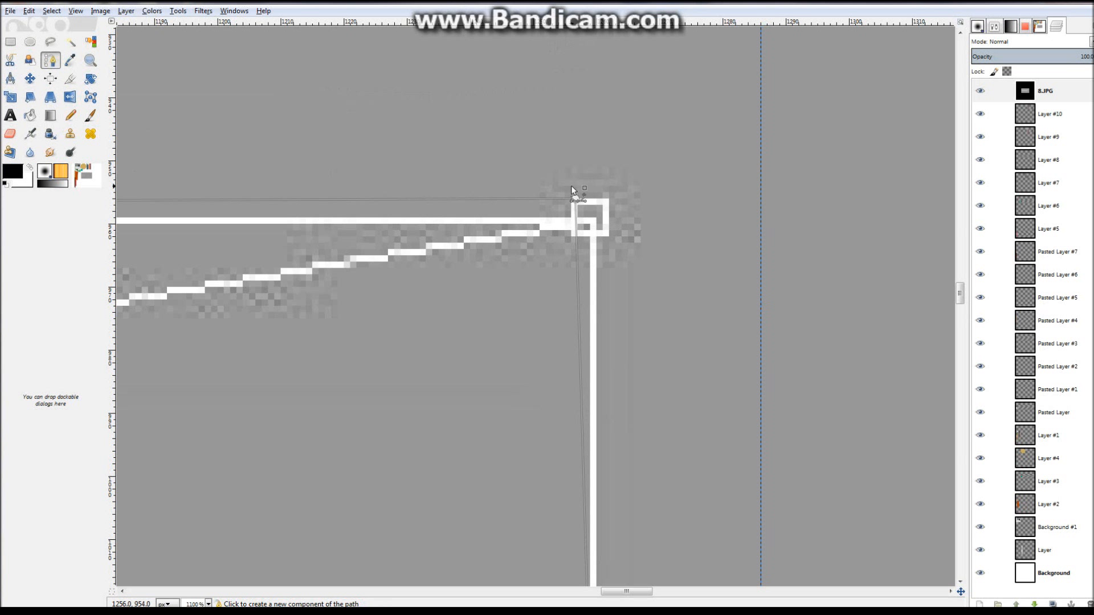
{"action": "left_click_drag", "start_coordinate": [575, 198], "coordinate": [597, 218]}
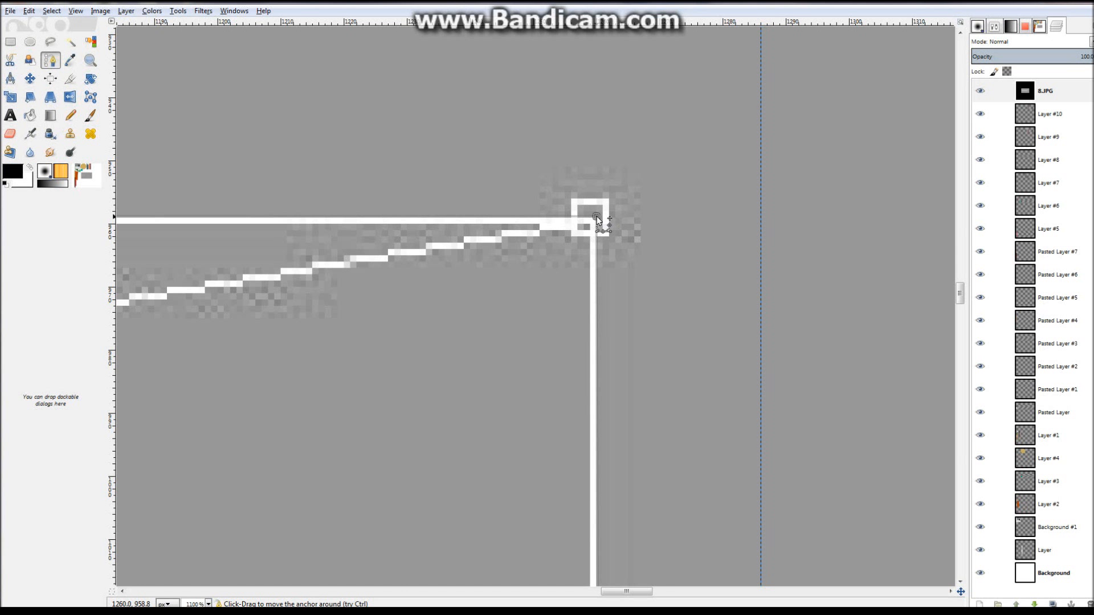
Align the upper-left anchor with its corner at about (572, 959) px and pull the stray curve handle back onto the lower-left anchor.
{"action": "scroll", "coordinate": [597, 217], "scroll_direction": "down", "scroll_amount": 1}
{"action": "scroll", "coordinate": [596, 217], "scroll_direction": "up", "scroll_amount": 3}
{"action": "scroll", "coordinate": [596, 216], "scroll_direction": "right", "scroll_amount": 3}
{"action": "scroll", "coordinate": [597, 217], "scroll_direction": "left", "scroll_amount": 5}
{"action": "scroll", "coordinate": [600, 241], "scroll_direction": "left", "scroll_amount": 10}
{"action": "scroll", "coordinate": [434, 498], "scroll_direction": "left", "scroll_amount": 8}
{"action": "left_click_drag", "start_coordinate": [432, 496], "coordinate": [441, 498]}
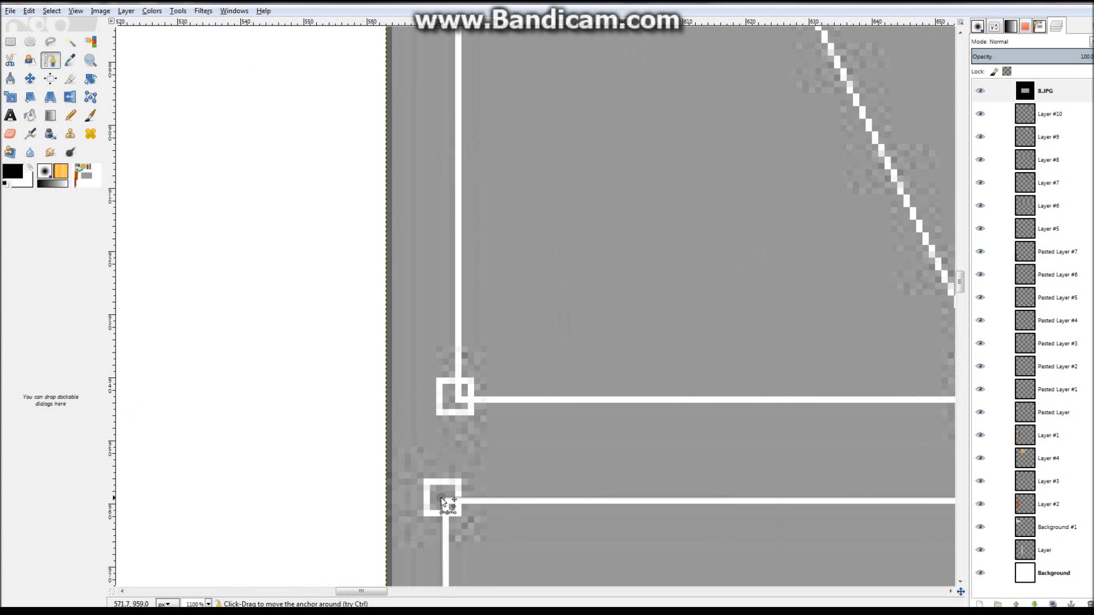
{"action": "scroll", "coordinate": [457, 416], "scroll_direction": "down", "scroll_amount": 5}
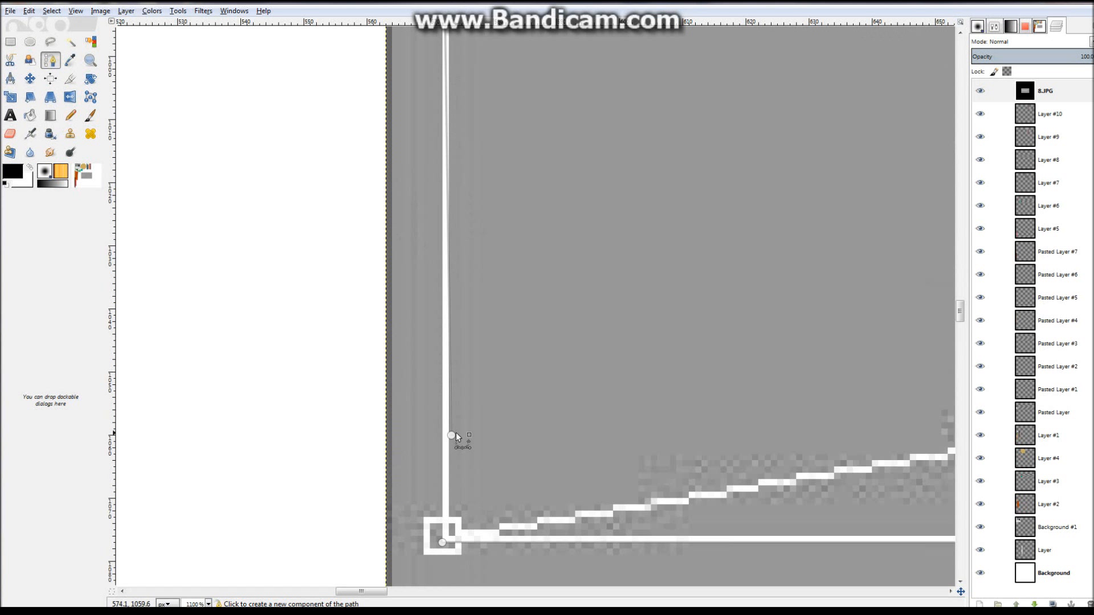
{"action": "left_click_drag", "start_coordinate": [453, 436], "coordinate": [443, 543]}
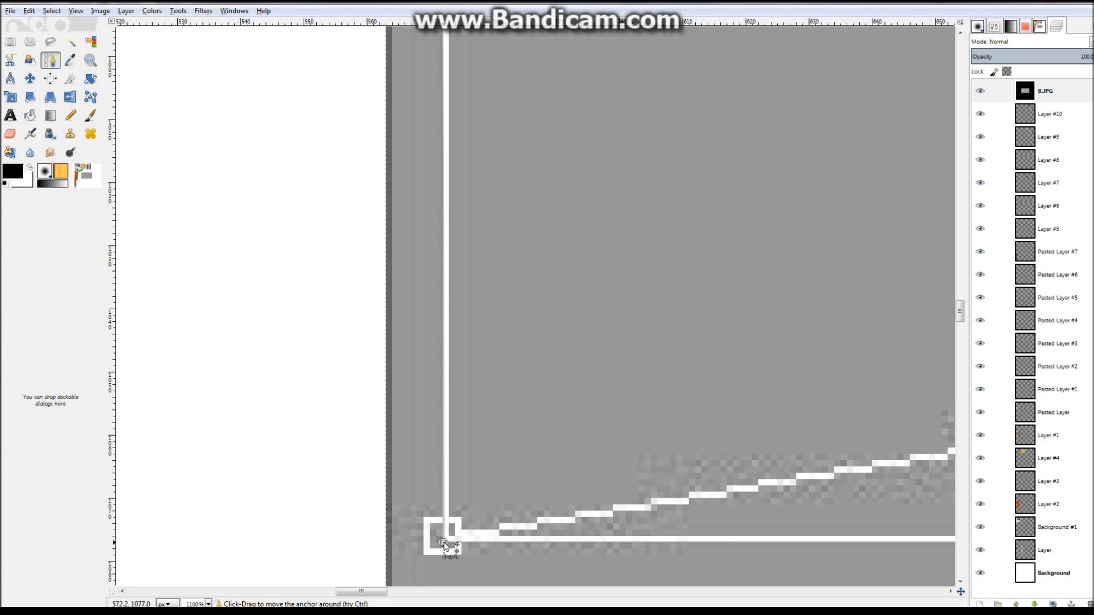
Replace the current selection with one made from the long rectangle's path.
{"action": "scroll", "coordinate": [469, 374], "scroll_direction": "down", "scroll_amount": 5, "text": "ctrl"}
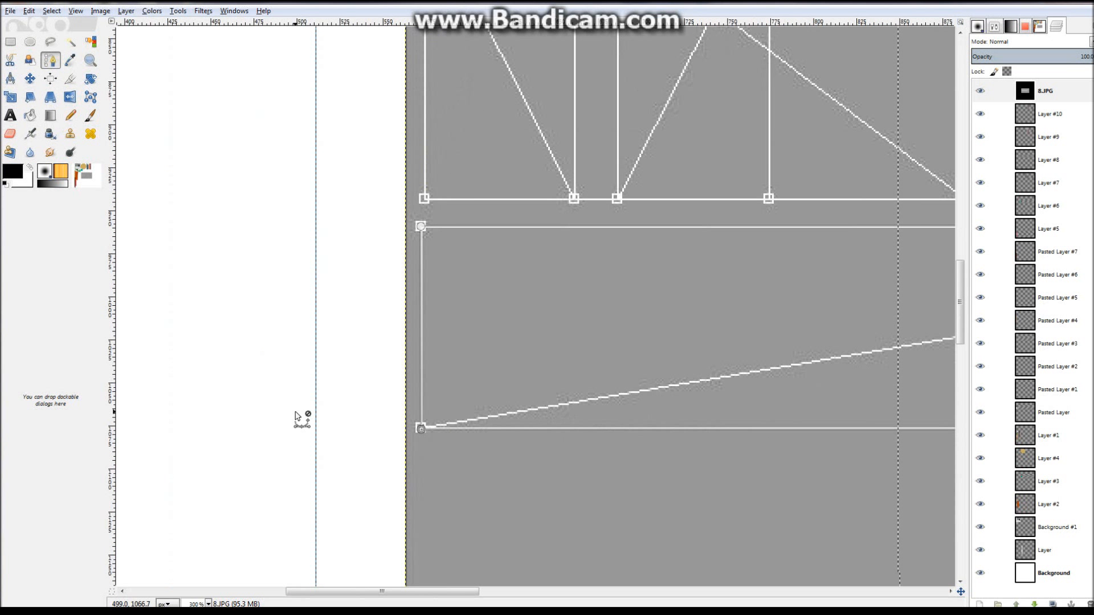
{"action": "scroll", "coordinate": [297, 420], "scroll_direction": "down", "scroll_amount": 3}
{"action": "scroll", "coordinate": [298, 419], "scroll_direction": "down", "scroll_amount": 4, "text": "ctrl"}
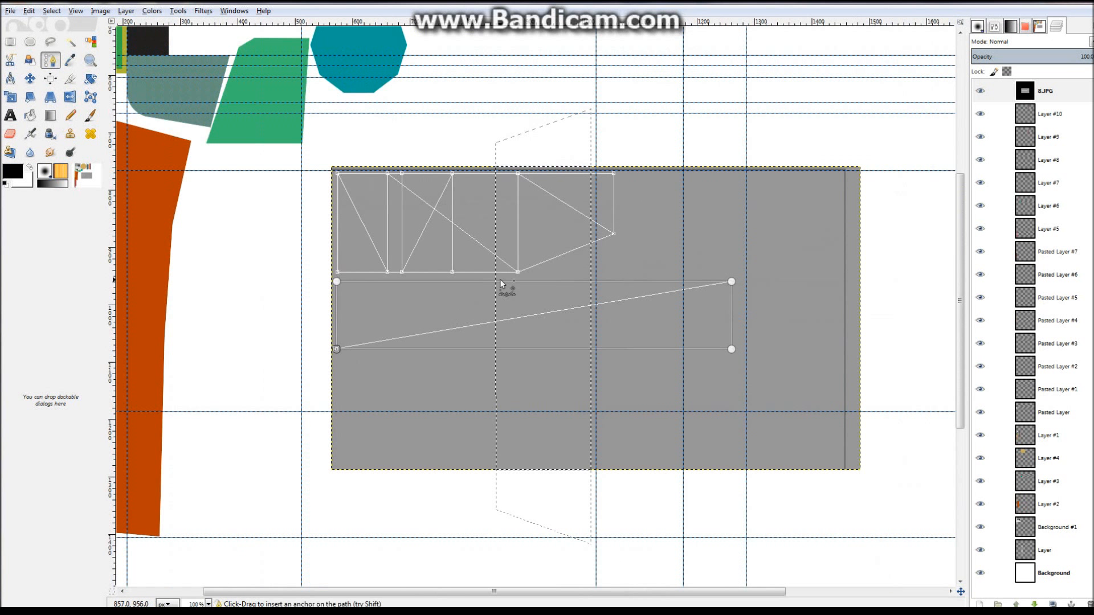
{"action": "left_click", "coordinate": [51, 11]}
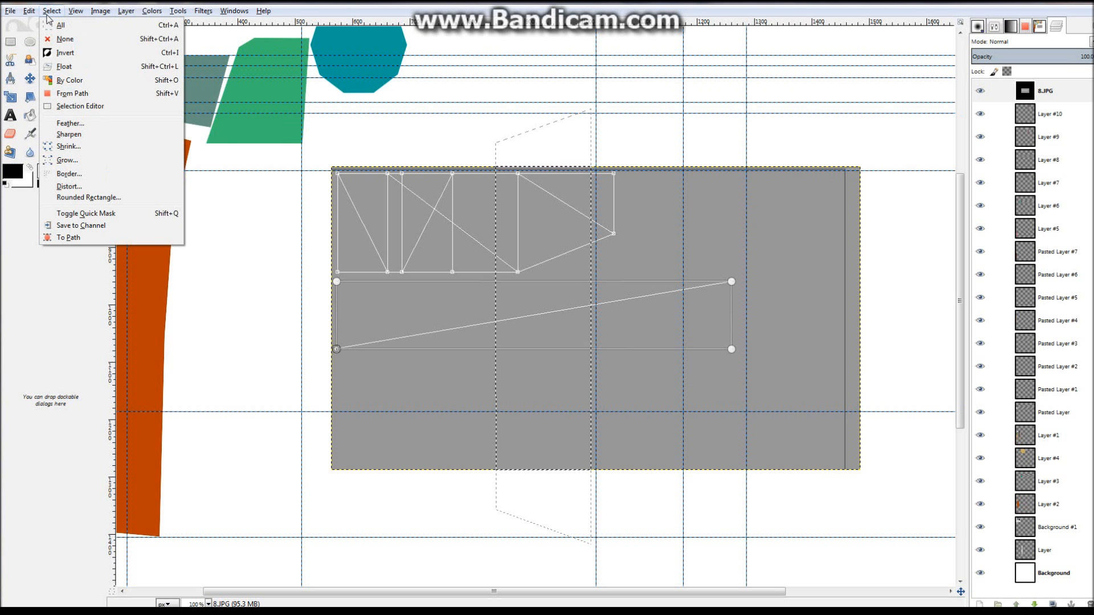
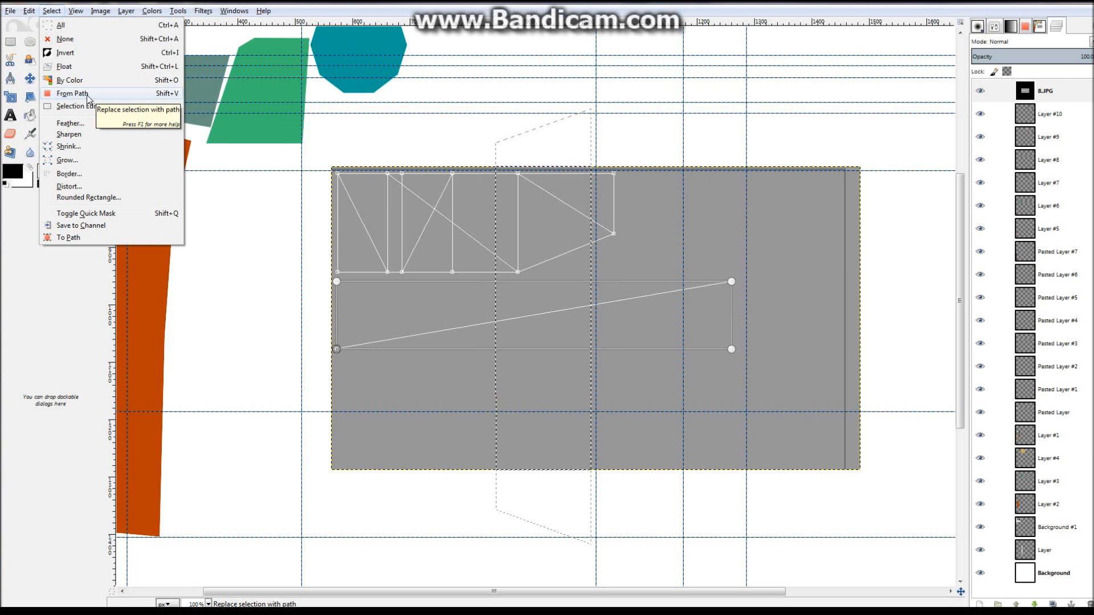
{"action": "left_click", "coordinate": [72, 94]}
Examine closely how the new selection lines up with the rectangle's edges and lower-left corner.
{"action": "scroll", "coordinate": [334, 308], "scroll_direction": "up", "scroll_amount": 3, "text": "ctrl"}
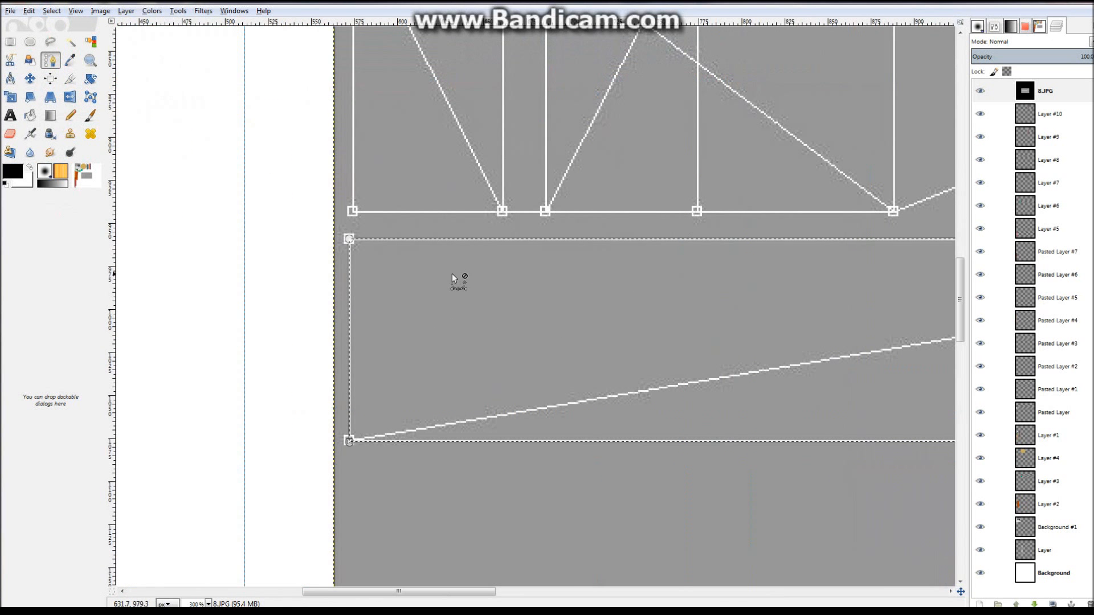
{"action": "scroll", "coordinate": [405, 338], "scroll_direction": "down", "scroll_amount": 3, "text": "ctrl"}
{"action": "scroll", "coordinate": [367, 325], "scroll_direction": "up", "scroll_amount": 6, "text": "ctrl"}
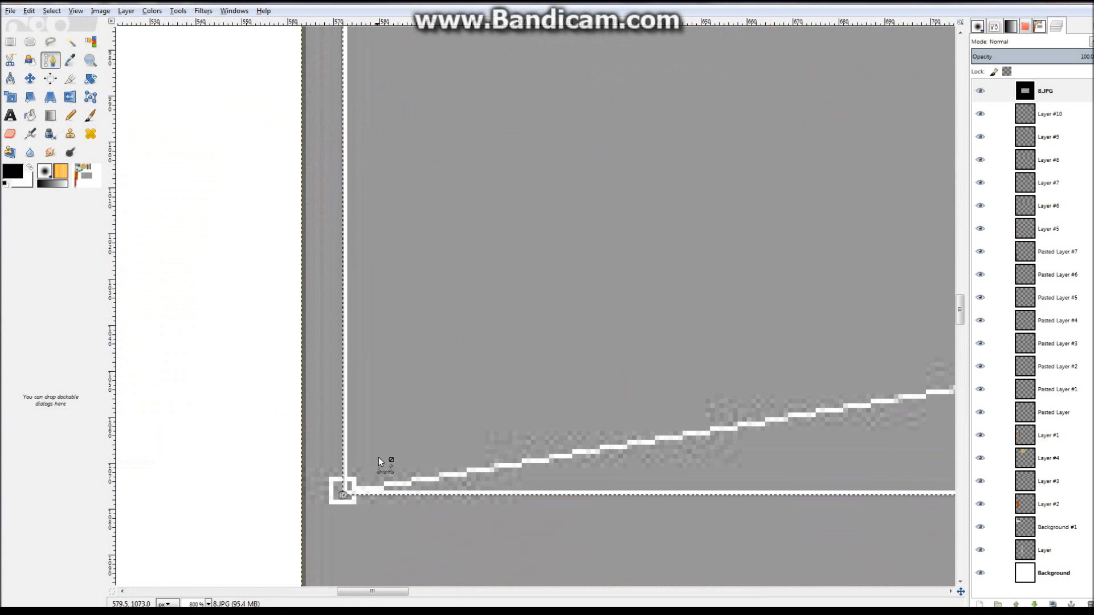
{"action": "scroll", "coordinate": [212, 458], "scroll_direction": "down", "scroll_amount": 6, "text": "ctrl"}
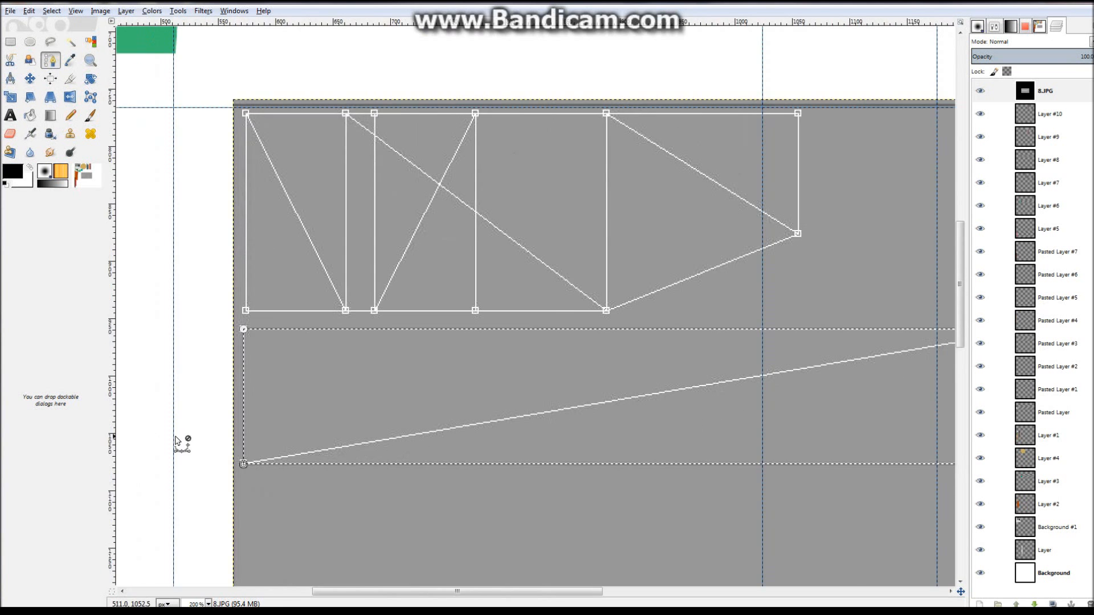
{"action": "scroll", "coordinate": [403, 445], "scroll_direction": "up", "scroll_amount": 1, "text": "ctrl"}
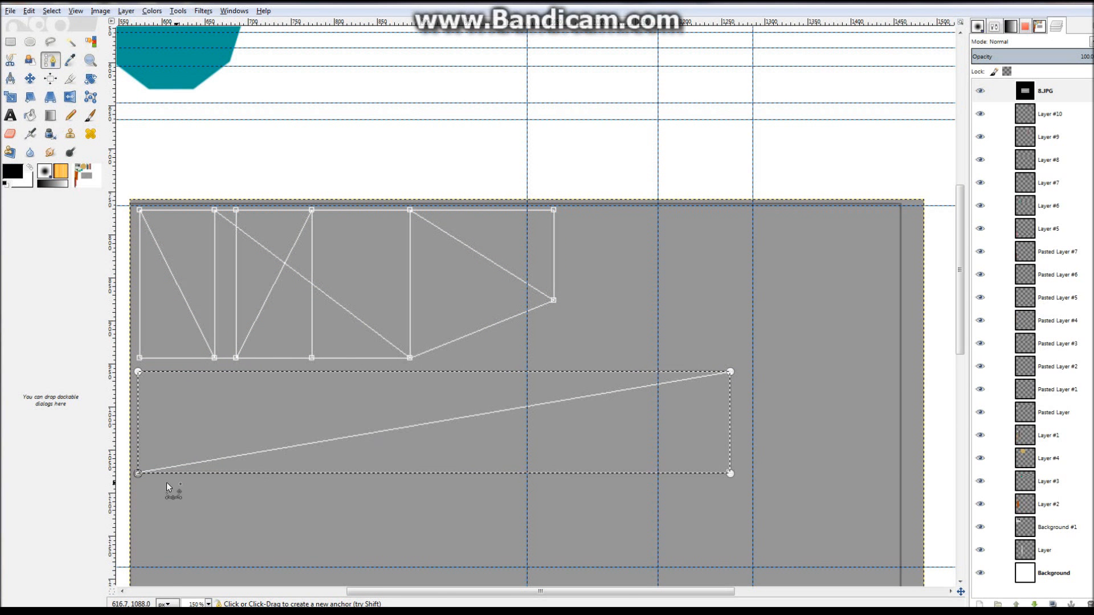
{"action": "scroll", "coordinate": [142, 476], "scroll_direction": "up", "scroll_amount": 8, "text": "ctrl"}
{"action": "scroll", "coordinate": [187, 477], "scroll_direction": "down", "scroll_amount": 7, "text": "ctrl"}
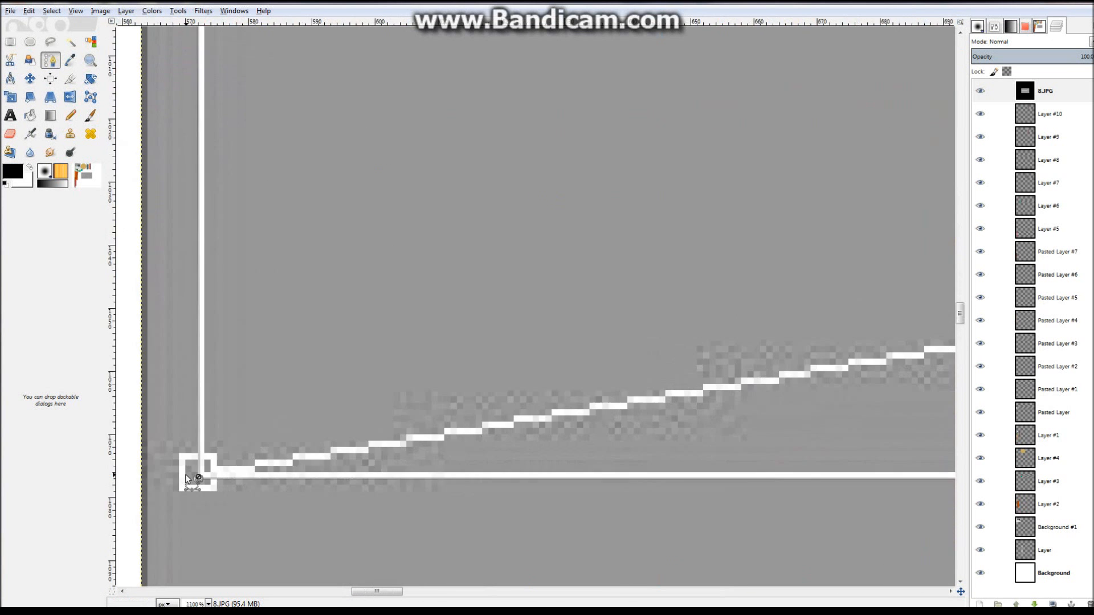
{"action": "scroll", "coordinate": [269, 472], "scroll_direction": "down", "scroll_amount": 1, "text": "ctrl"}
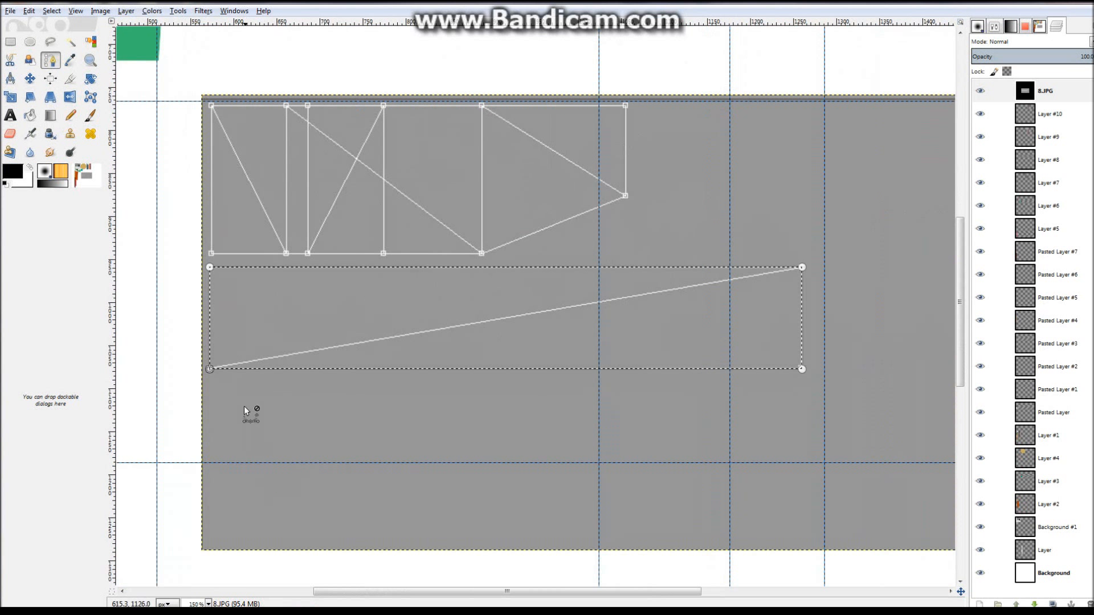
Add a new 2048 × 2048 px layer with transparency fill above the 8.JPG layer.
{"action": "right_click", "coordinate": [1038, 93]}
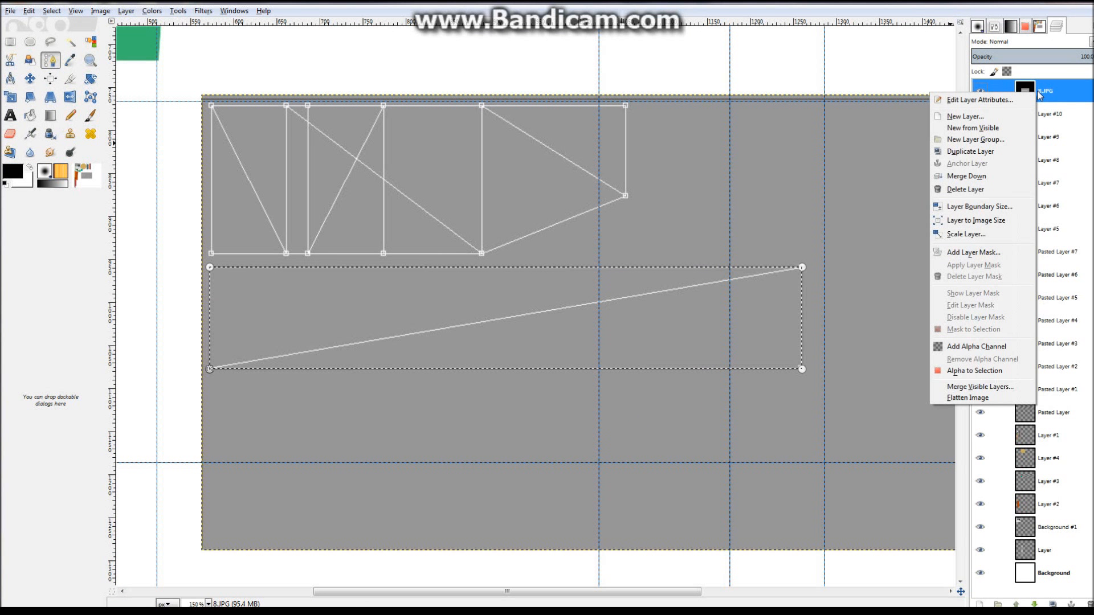
{"action": "left_click", "coordinate": [972, 116]}
{"action": "left_click", "coordinate": [176, 239]}
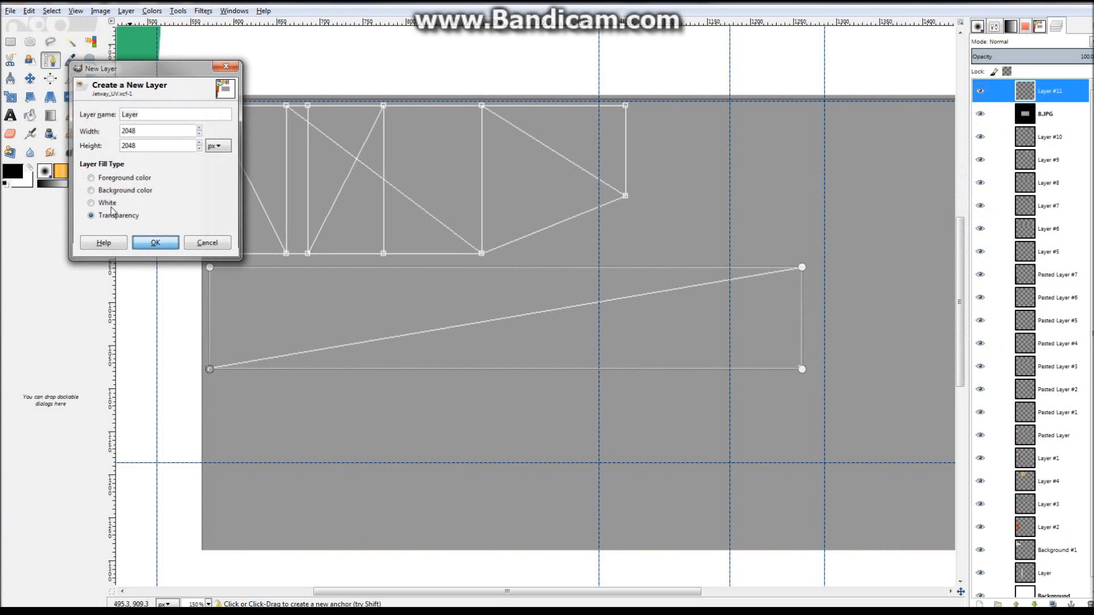
Set the foreground color to an olive yellow, about 959e00.
{"action": "left_click", "coordinate": [20, 170]}
{"action": "left_click", "coordinate": [445, 317]}
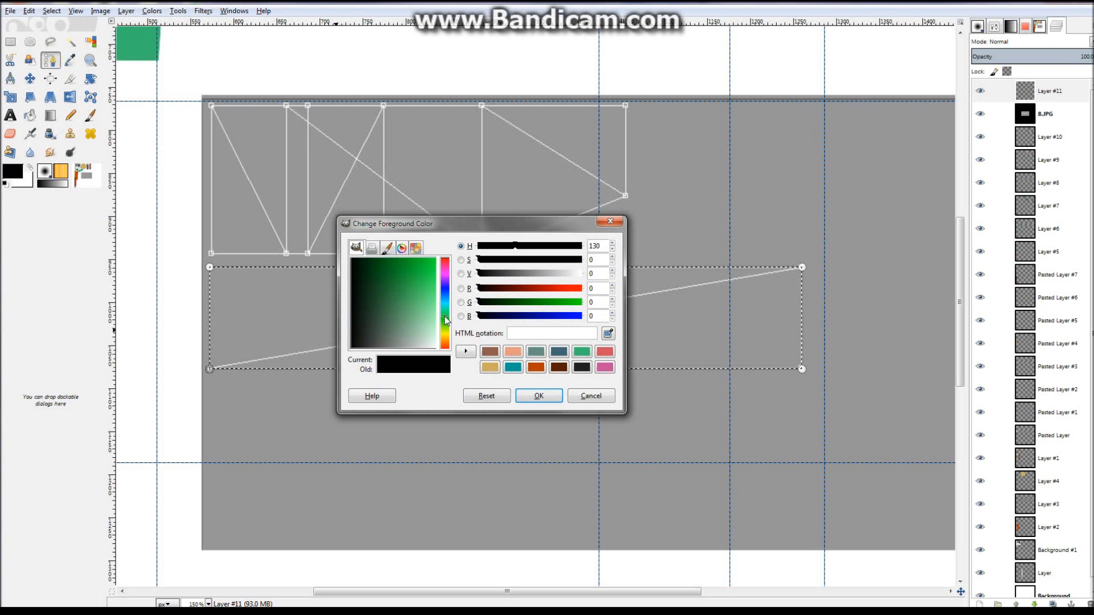
{"action": "mouse_move", "coordinate": [449, 319]}
{"action": "left_mouse_down"}
{"action": "mouse_move", "coordinate": [444, 278]}
{"action": "mouse_move", "coordinate": [443, 323]}
{"action": "left_mouse_up"}
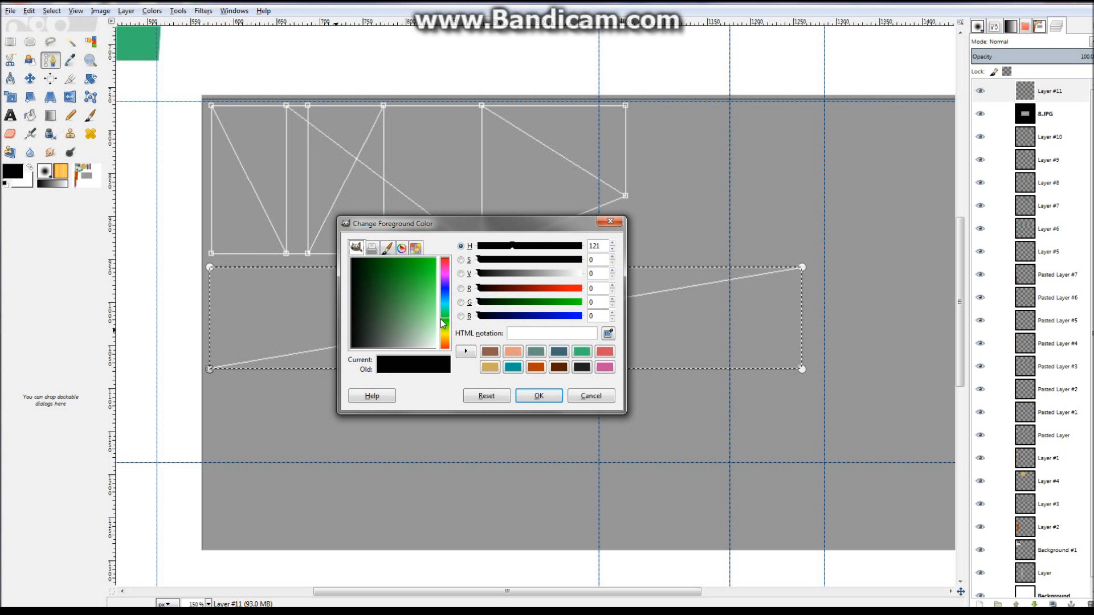
{"action": "left_click", "coordinate": [538, 288]}
{"action": "left_click", "coordinate": [542, 301]}
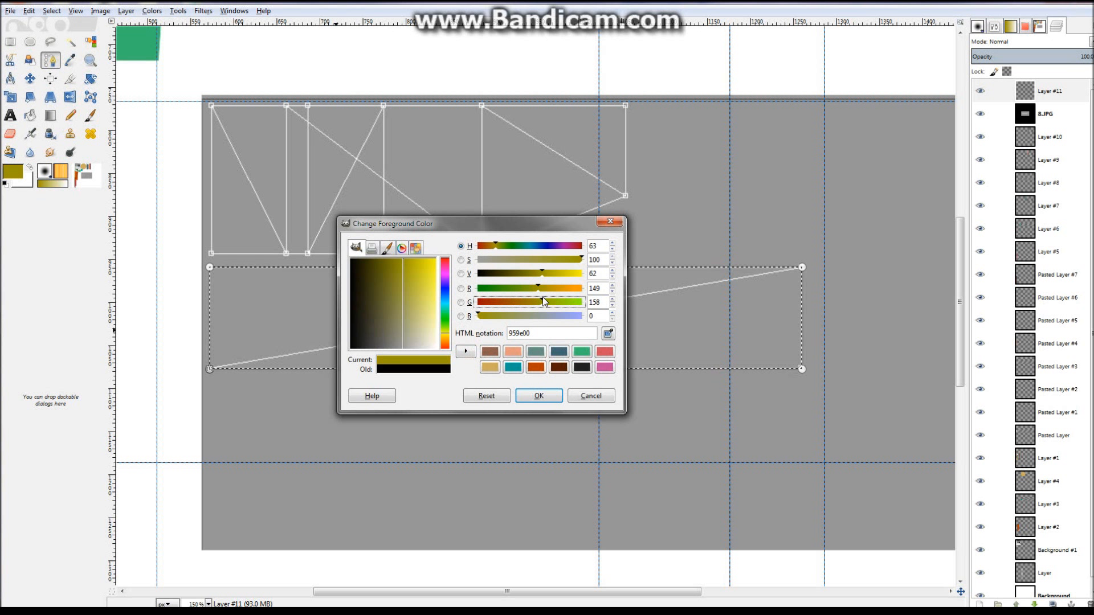
{"action": "left_click", "coordinate": [538, 396]}
Bucket-fill the selected long rectangle on the new layer with the olive foreground color.
{"action": "left_click", "coordinate": [36, 131]}
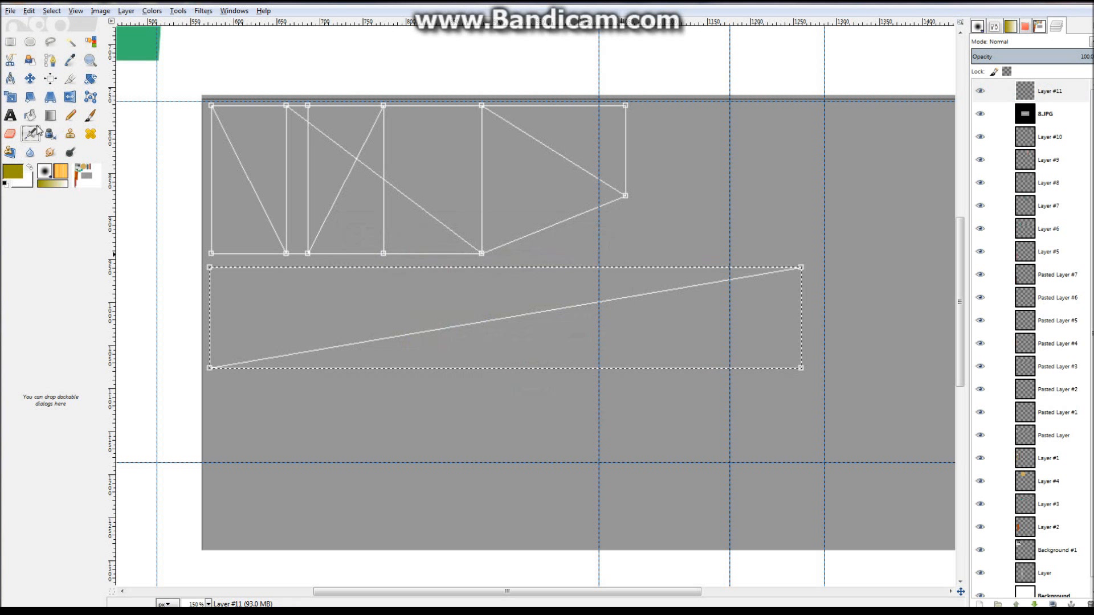
{"action": "left_click", "coordinate": [30, 114]}
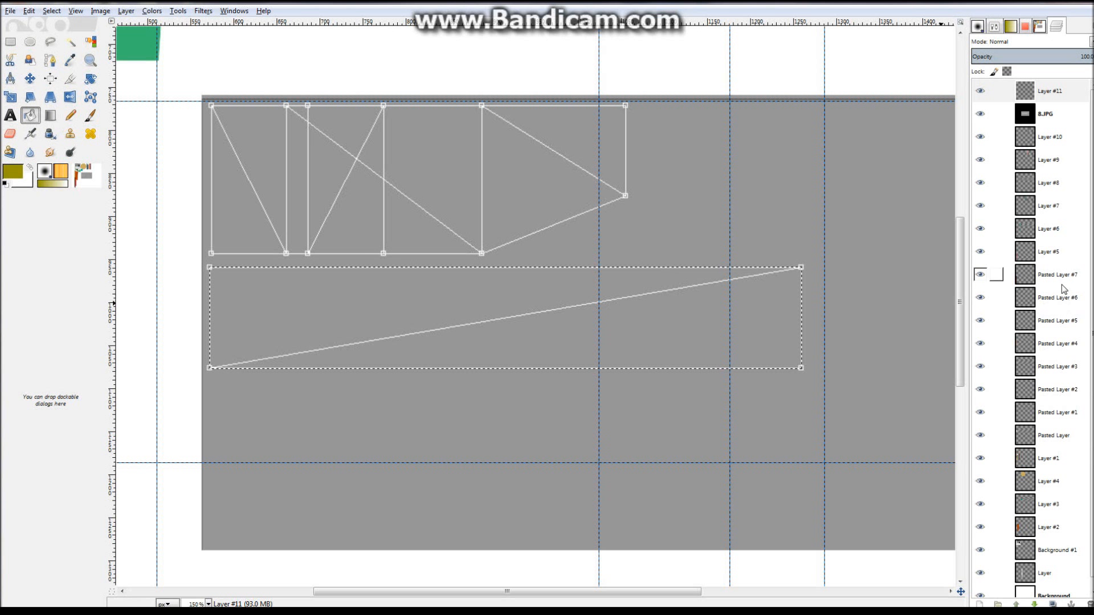
{"action": "left_click", "coordinate": [450, 330]}
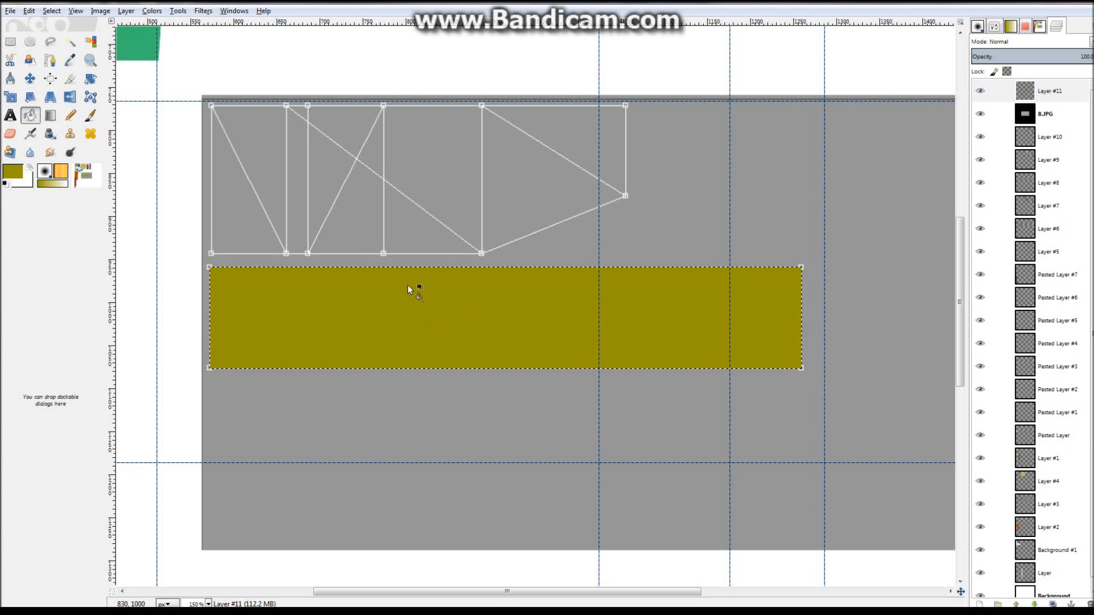
Make the 8.JPG layer active and start a new path at the upper-left corner of the upper wireframe shape, about (574, 771) px.
{"action": "scroll", "coordinate": [218, 99], "scroll_direction": "up", "scroll_amount": 2, "text": "ctrl"}
{"action": "scroll", "coordinate": [163, 199], "scroll_direction": "down", "scroll_amount": 2, "text": "ctrl"}
{"action": "scroll", "coordinate": [215, 155], "scroll_direction": "up", "scroll_amount": 1, "text": "ctrl"}
{"action": "scroll", "coordinate": [214, 155], "scroll_direction": "down", "scroll_amount": 1, "text": "ctrl"}
{"action": "scroll", "coordinate": [342, 139], "scroll_direction": "up", "scroll_amount": 1, "text": "ctrl"}
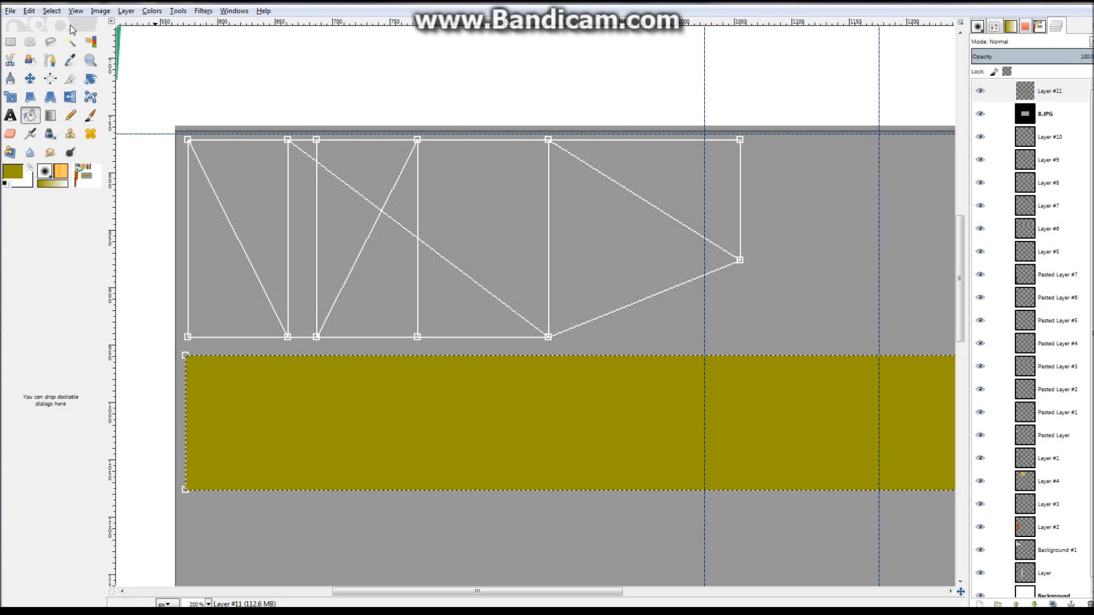
{"action": "left_click", "coordinate": [50, 60]}
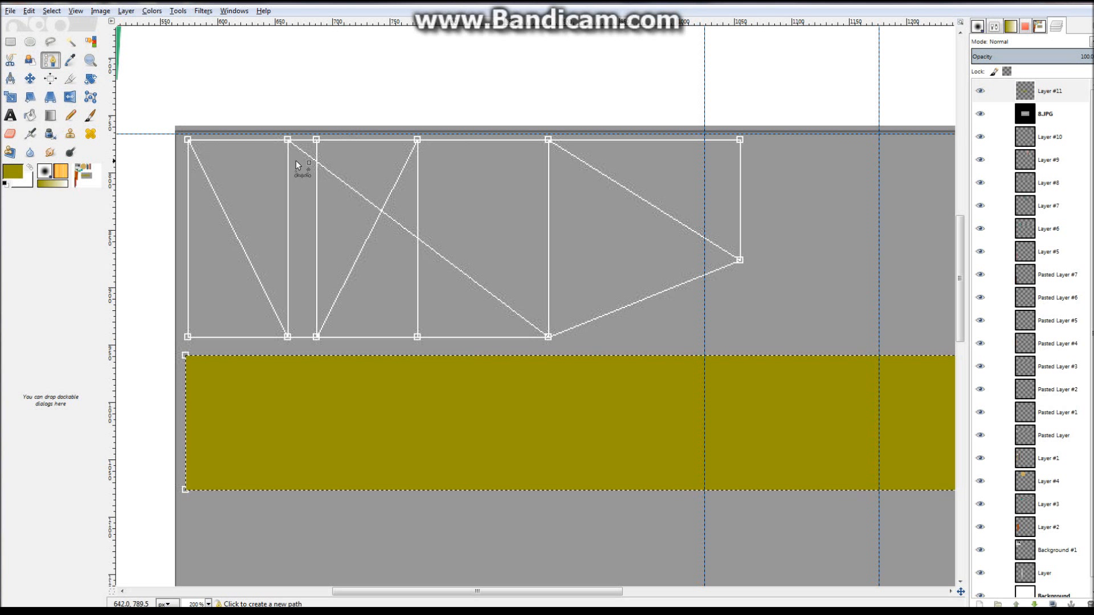
{"action": "left_click", "coordinate": [1041, 124]}
{"action": "scroll", "coordinate": [271, 123], "scroll_direction": "up", "scroll_amount": 6, "text": "ctrl"}
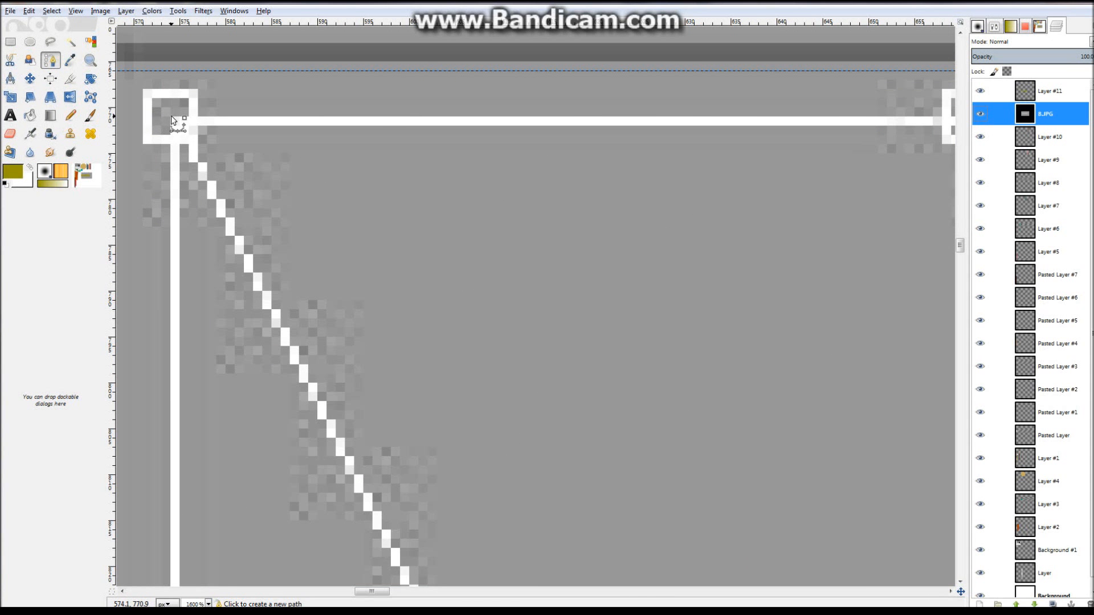
{"action": "scroll", "coordinate": [173, 120], "scroll_direction": "down", "scroll_amount": 6, "text": "ctrl"}
{"action": "scroll", "coordinate": [206, 449], "scroll_direction": "up", "scroll_amount": 2, "text": "ctrl"}
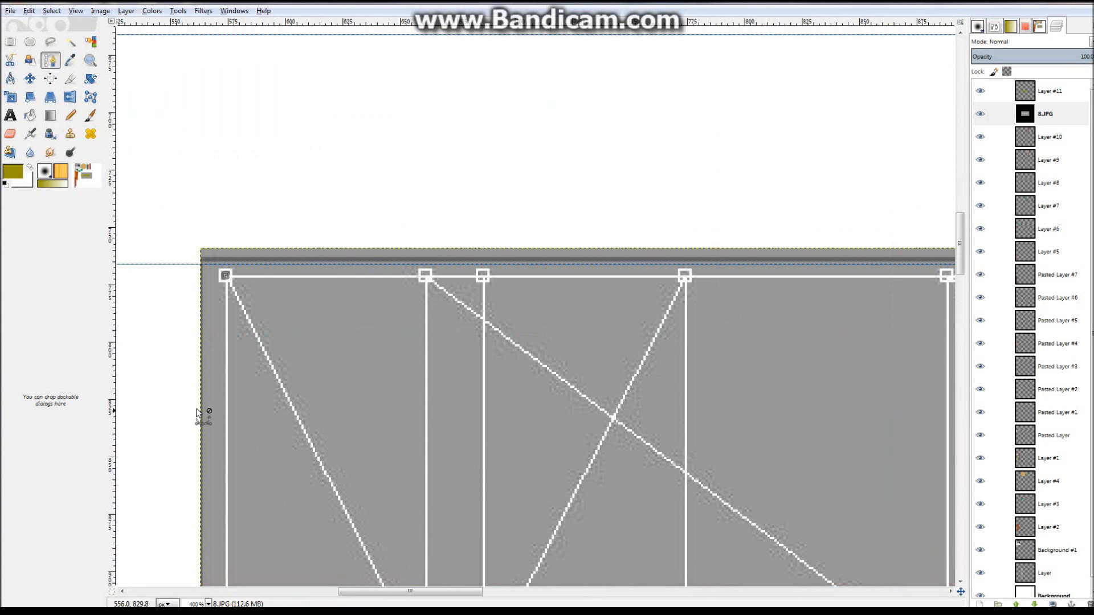
Continue the path around the upper shape with anchors on its lower-left corner, lower bend, right-hand point and upper-right corner.
{"action": "scroll", "coordinate": [284, 436], "scroll_direction": "down", "scroll_amount": 5}
{"action": "scroll", "coordinate": [234, 401], "scroll_direction": "down", "scroll_amount": 2, "text": "ctrl"}
{"action": "scroll", "coordinate": [238, 455], "scroll_direction": "up", "scroll_amount": 2}
{"action": "scroll", "coordinate": [253, 438], "scroll_direction": "down", "scroll_amount": 4}
{"action": "scroll", "coordinate": [258, 394], "scroll_direction": "up", "scroll_amount": 1, "text": "ctrl"}
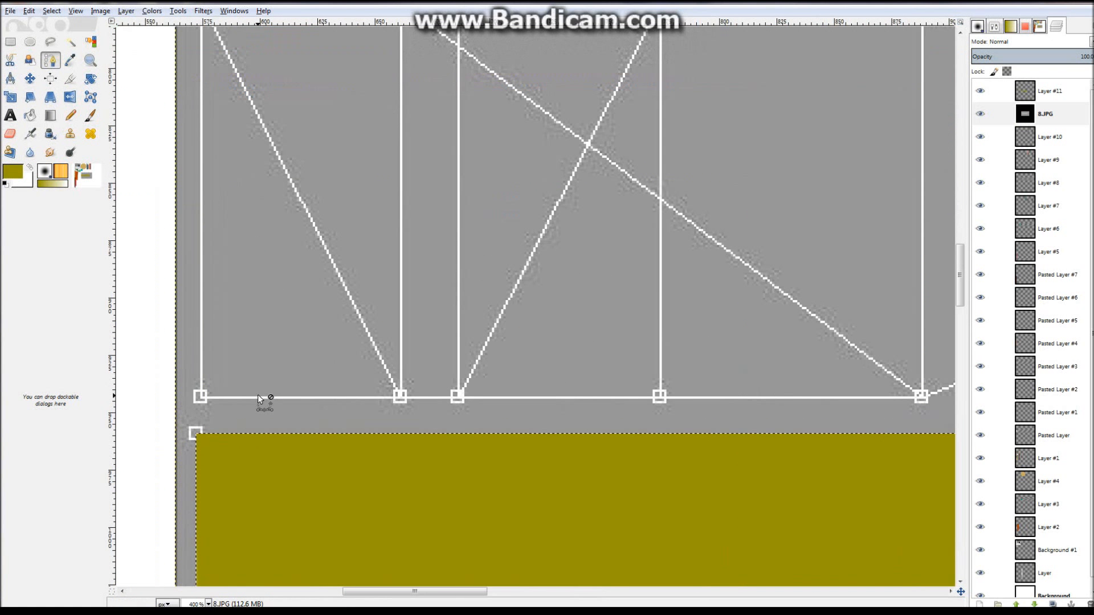
{"action": "left_click", "coordinate": [202, 399]}
{"action": "scroll", "coordinate": [201, 401], "scroll_direction": "down", "scroll_amount": 1, "text": "ctrl"}
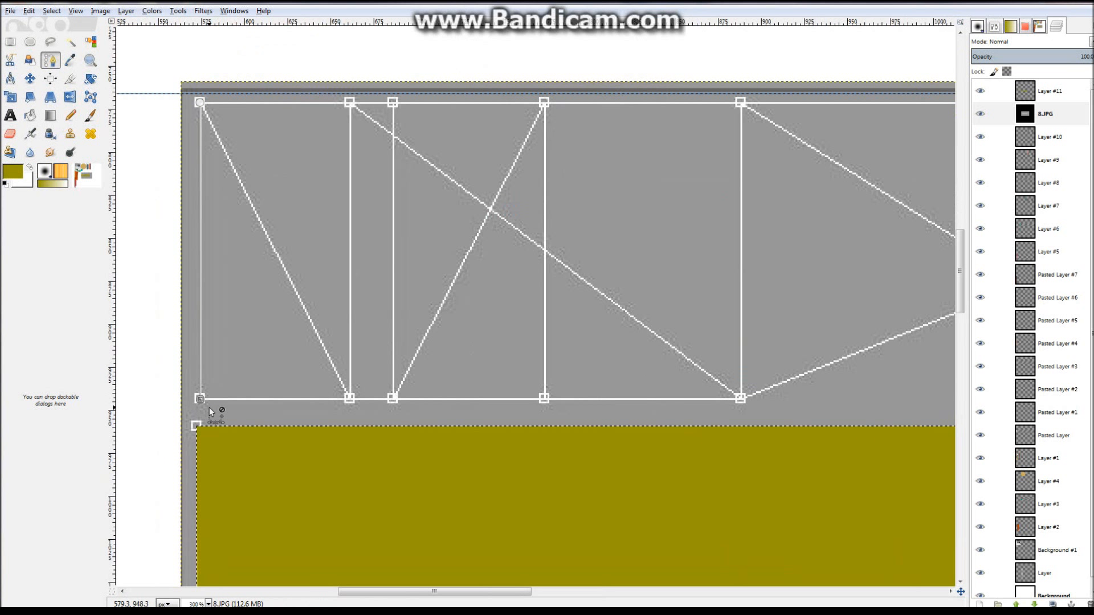
{"action": "left_click", "coordinate": [740, 399]}
{"action": "scroll", "coordinate": [501, 423], "scroll_direction": "down", "scroll_amount": 2, "text": "ctrl"}
{"action": "left_click", "coordinate": [763, 353]}
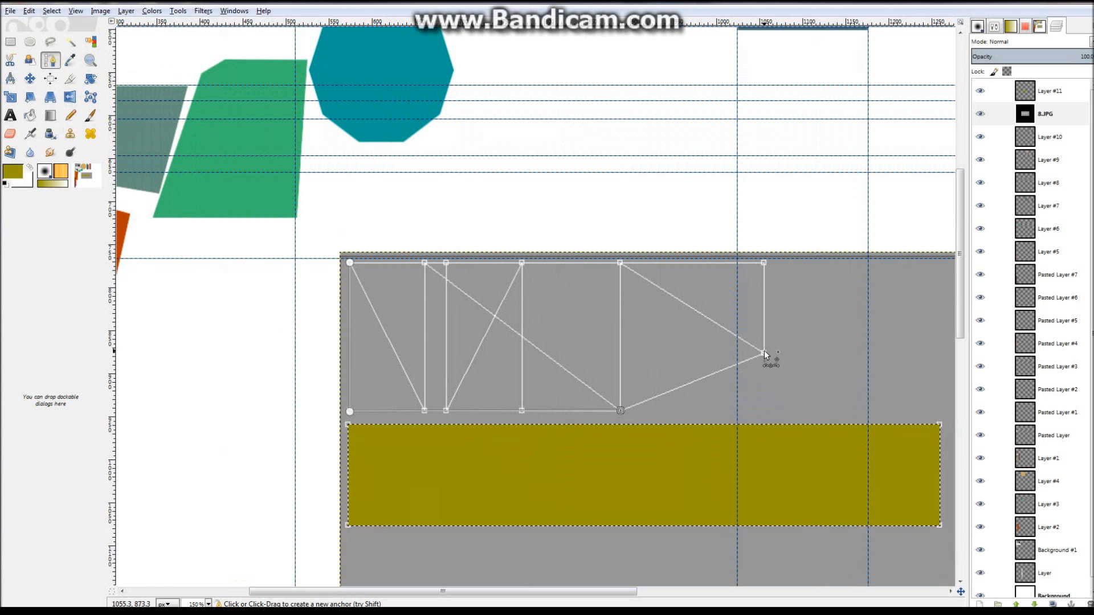
{"action": "left_click", "coordinate": [764, 260]}
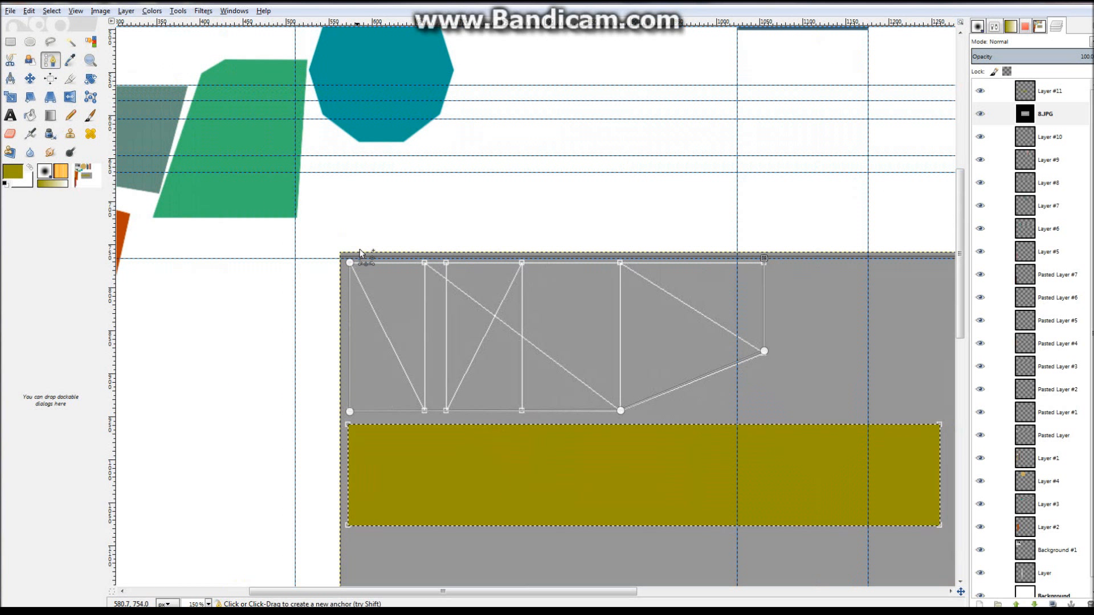
Move the path's upper-right and right-hand anchors onto their wireframe corners, at about (1056, 771) and (1056, 877) px.
{"action": "scroll", "coordinate": [766, 261], "scroll_direction": "up", "scroll_amount": 8, "text": "ctrl"}
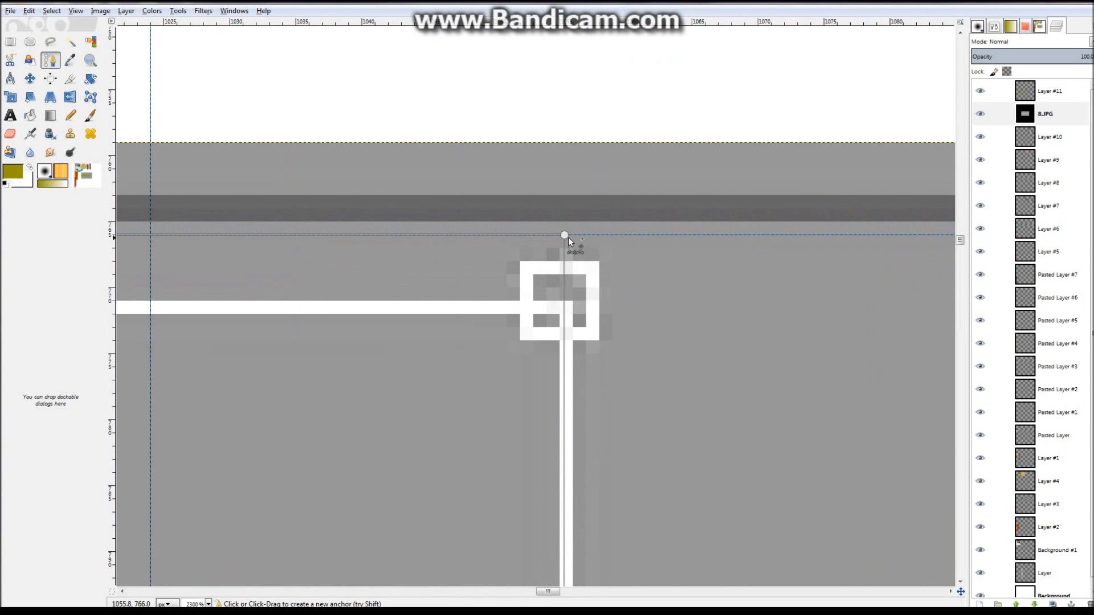
{"action": "left_click_drag", "start_coordinate": [569, 237], "coordinate": [574, 304]}
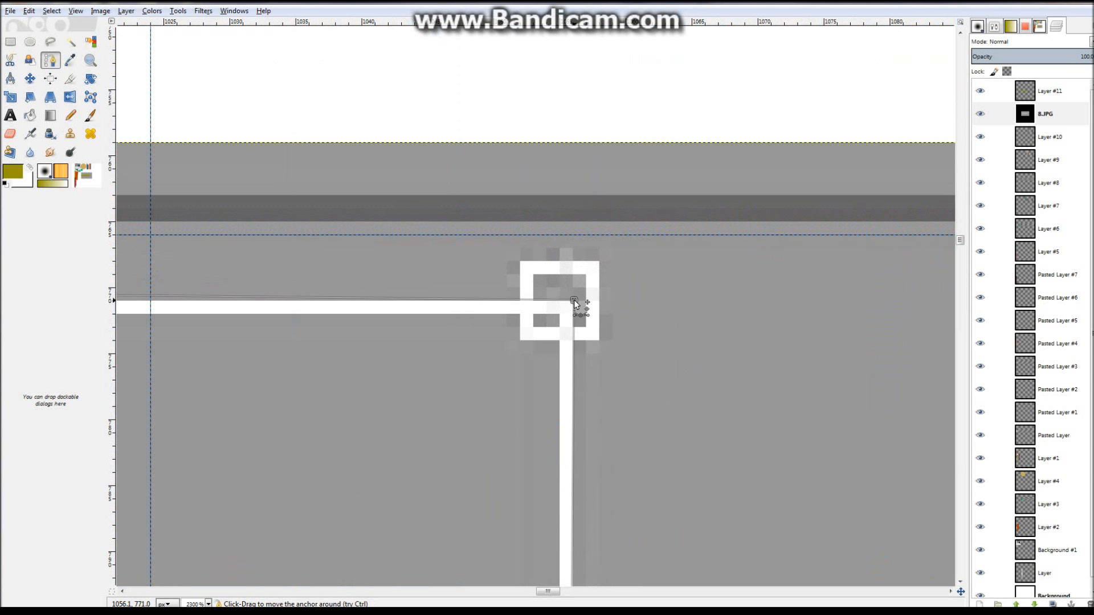
{"action": "scroll", "coordinate": [576, 306], "scroll_direction": "down", "scroll_amount": 10}
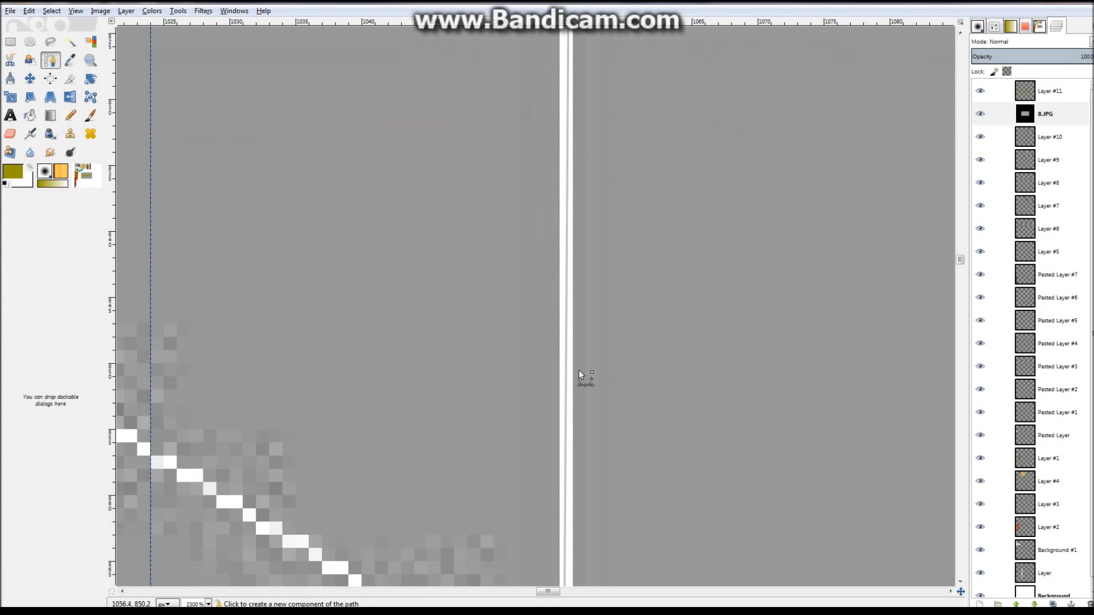
{"action": "left_click_drag", "start_coordinate": [564, 111], "coordinate": [573, 163]}
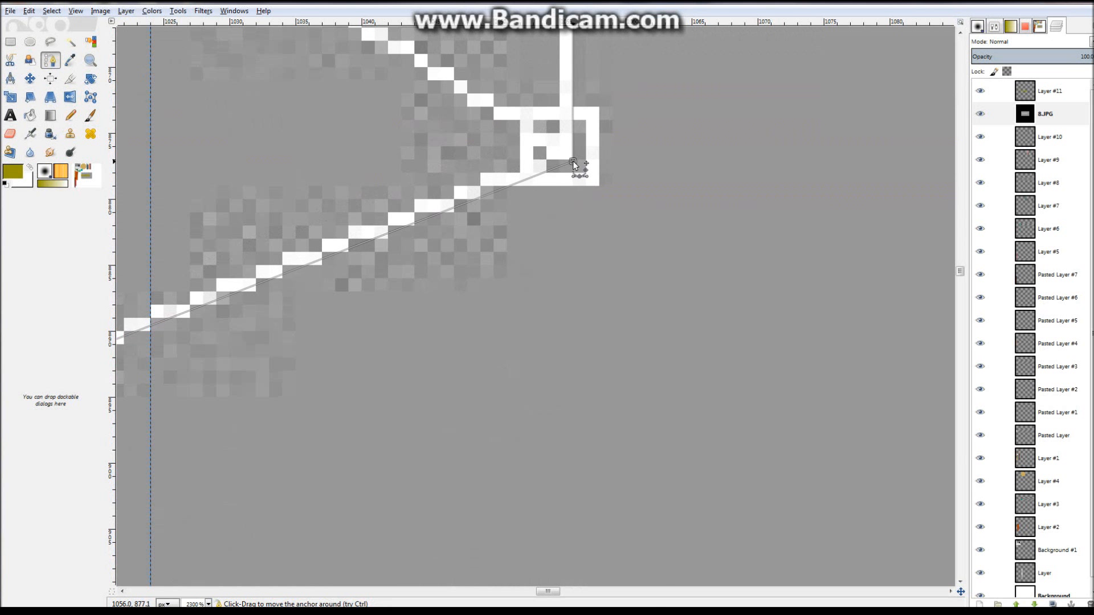
Move the path's lower bend anchor onto the outer edge of its wireframe corner, at about (890, 943) px.
{"action": "left_click_drag", "start_coordinate": [545, 591], "coordinate": [498, 590]}
{"action": "scroll", "coordinate": [504, 291], "scroll_direction": "down", "scroll_amount": 10}
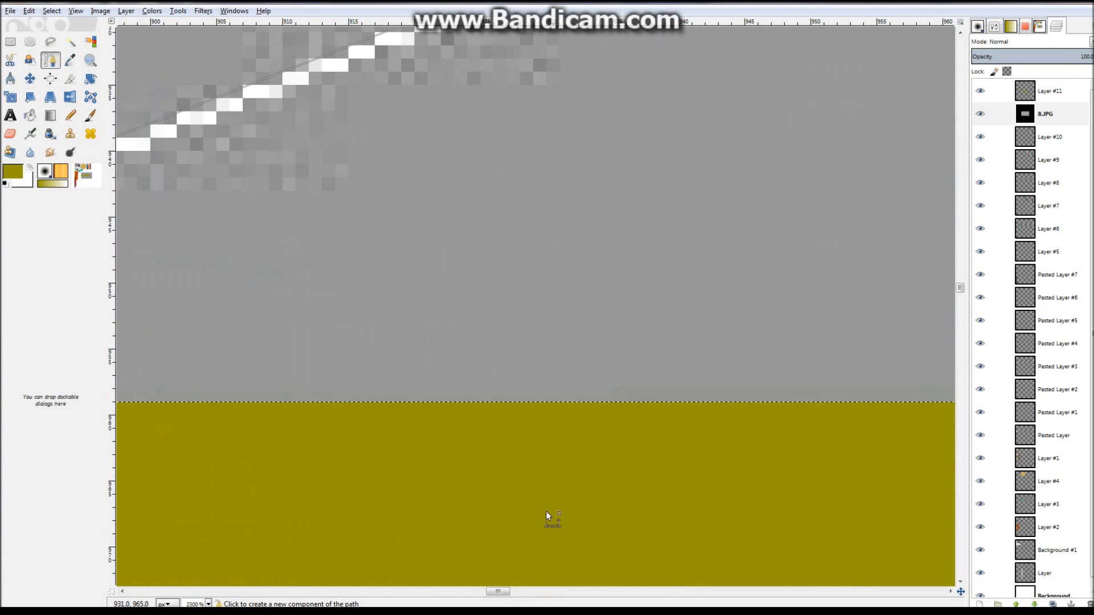
{"action": "mouse_move", "coordinate": [507, 591]}
{"action": "left_mouse_down"}
{"action": "mouse_move", "coordinate": [470, 591]}
{"action": "mouse_move", "coordinate": [496, 591]}
{"action": "left_mouse_up"}
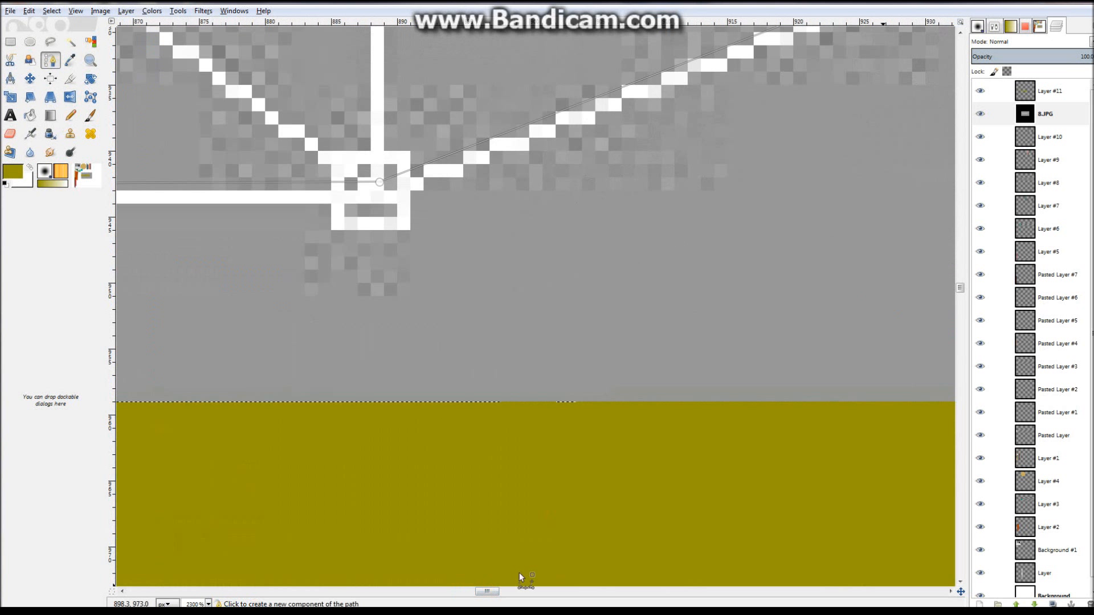
{"action": "left_click_drag", "start_coordinate": [380, 183], "coordinate": [409, 204]}
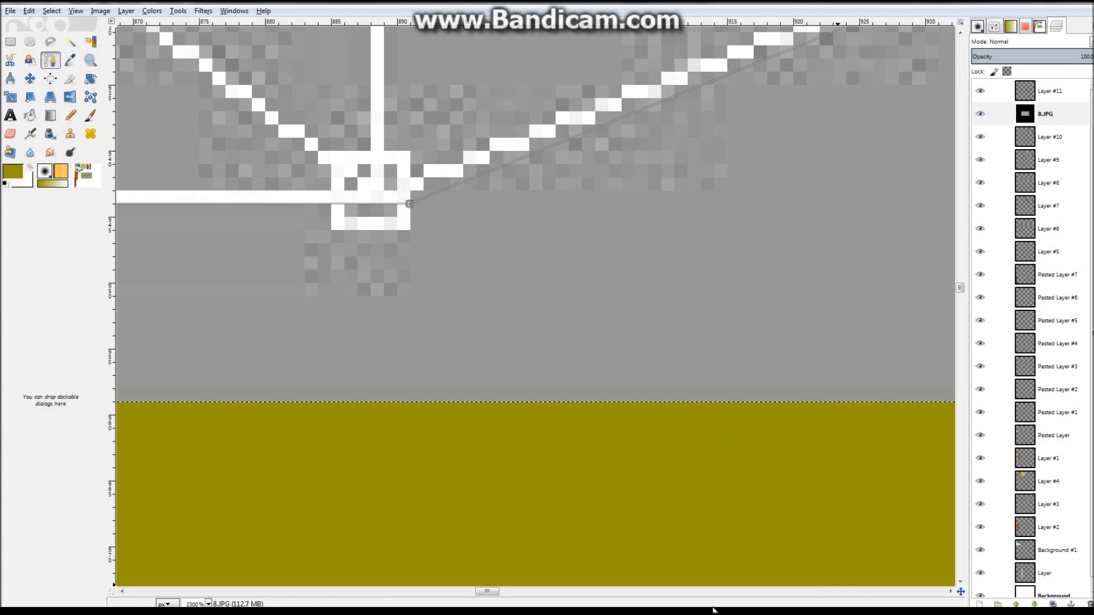
Align the path's lower-left and upper-left anchors with their wireframe corners, at about (574, 944) and (574, 771) px.
{"action": "left_click_drag", "start_coordinate": [495, 592], "coordinate": [360, 592]}
{"action": "left_click_drag", "start_coordinate": [684, 201], "coordinate": [679, 206]}
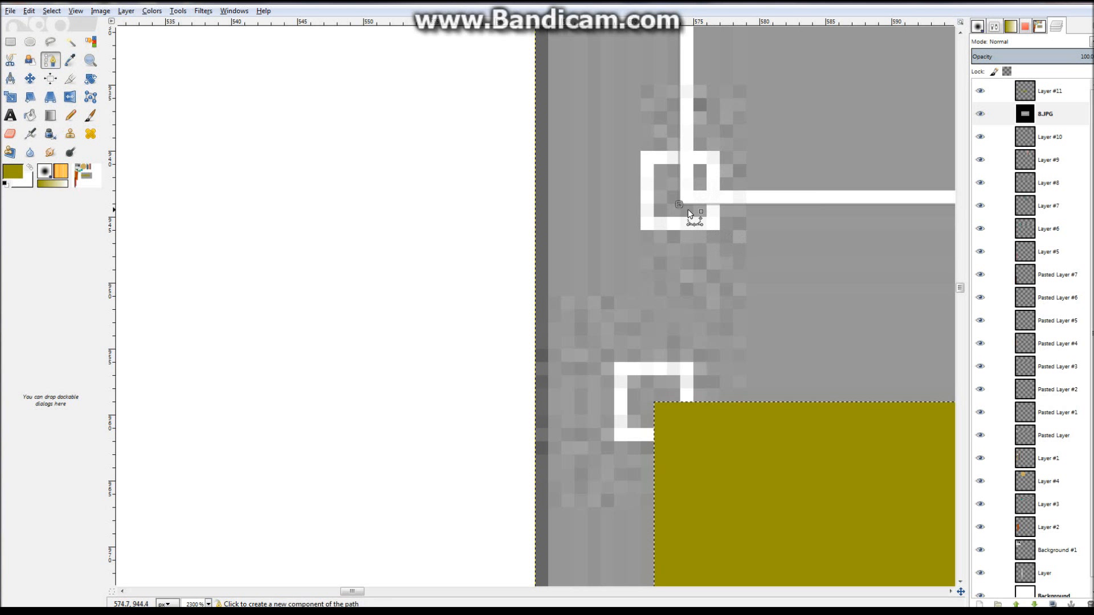
{"action": "left_click_drag", "start_coordinate": [680, 204], "coordinate": [679, 204]}
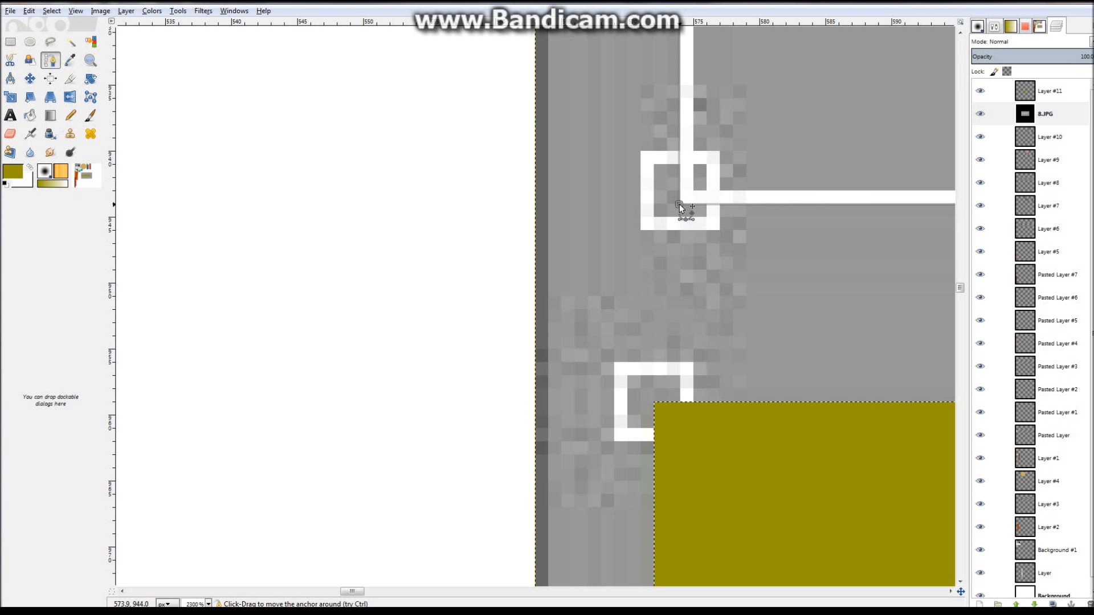
{"action": "scroll", "coordinate": [723, 221], "scroll_direction": "up", "scroll_amount": 5}
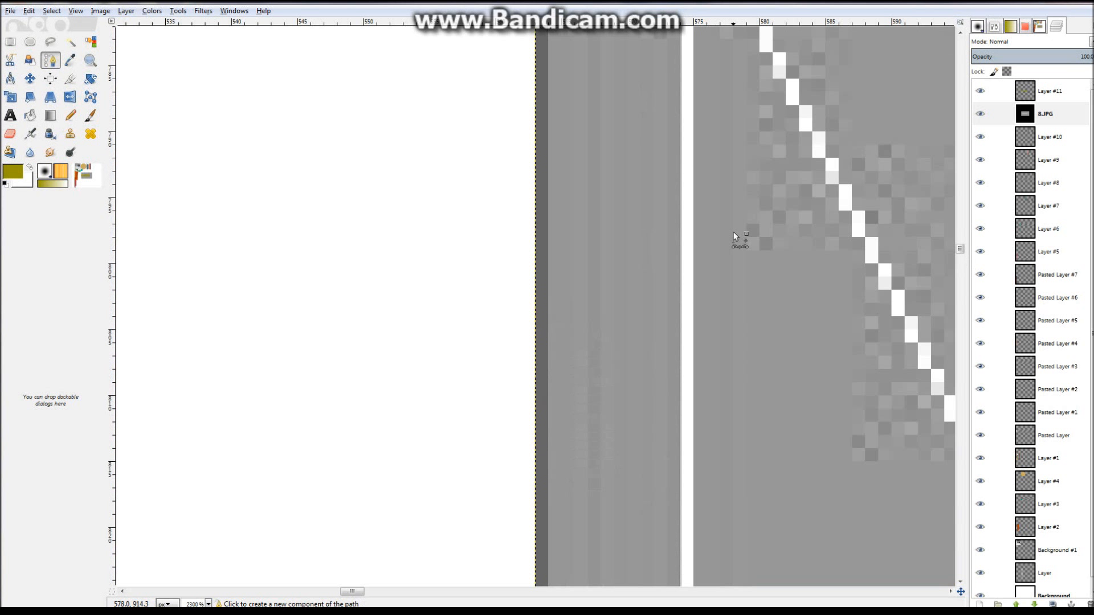
{"action": "scroll", "coordinate": [732, 232], "scroll_direction": "up", "scroll_amount": 10}
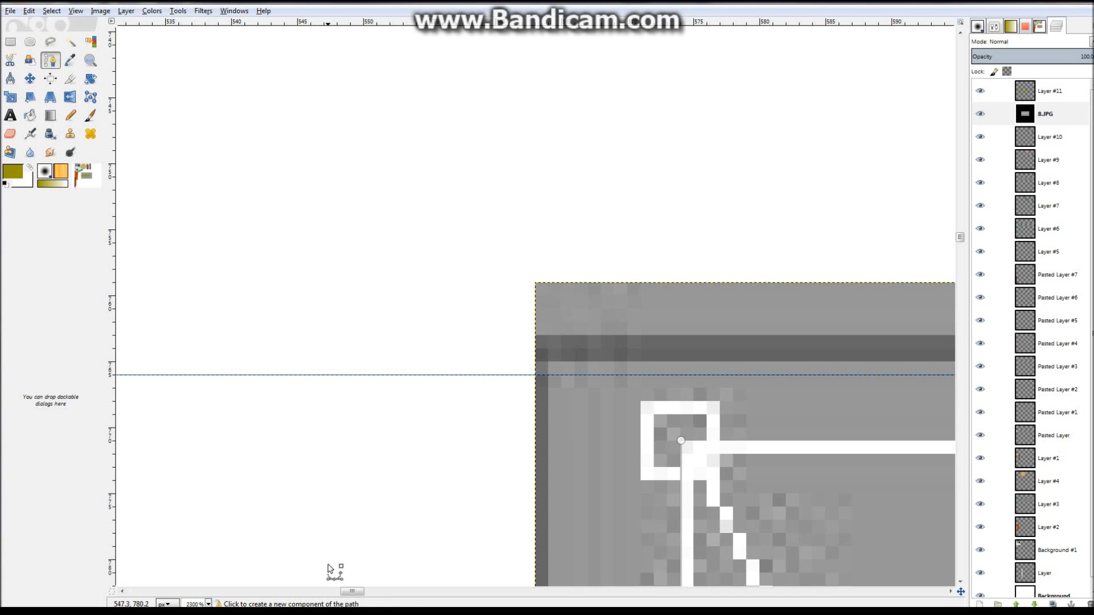
{"action": "left_click_drag", "start_coordinate": [352, 589], "coordinate": [363, 588]}
{"action": "left_click_drag", "start_coordinate": [609, 375], "coordinate": [304, 443]}
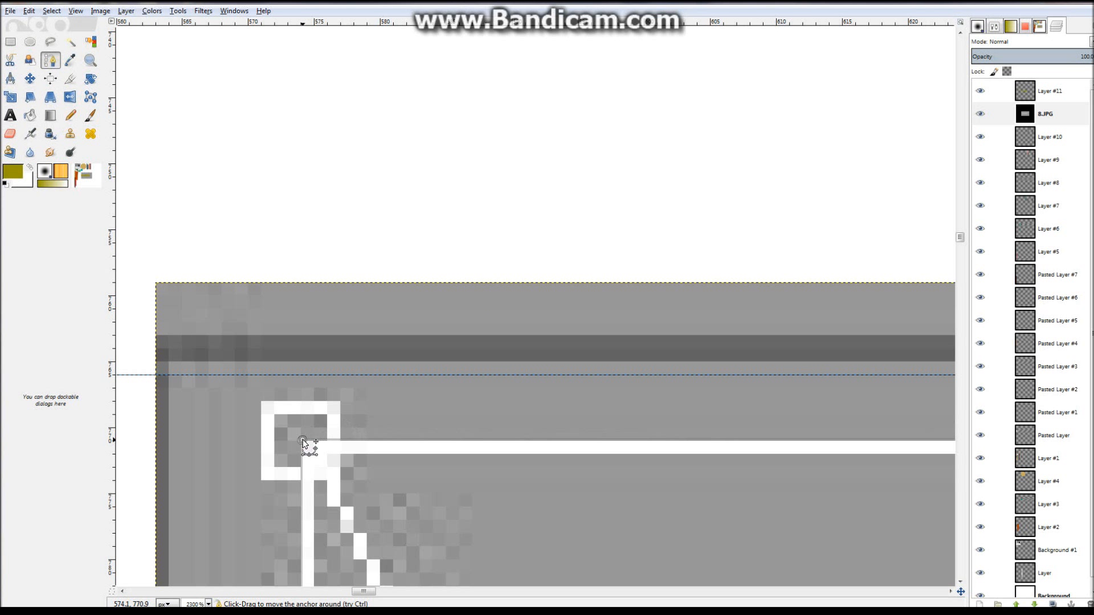
Convert the finished path around the upper wireframe shape into a selection.
{"action": "scroll", "coordinate": [303, 442], "scroll_direction": "down", "scroll_amount": 8, "text": "ctrl"}
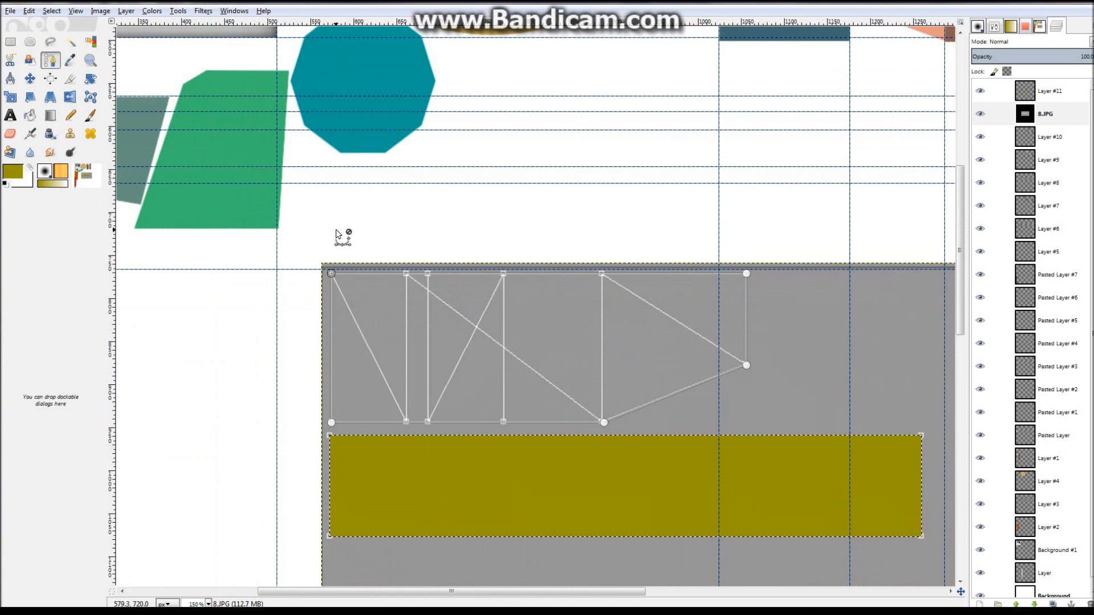
{"action": "left_click", "coordinate": [52, 11]}
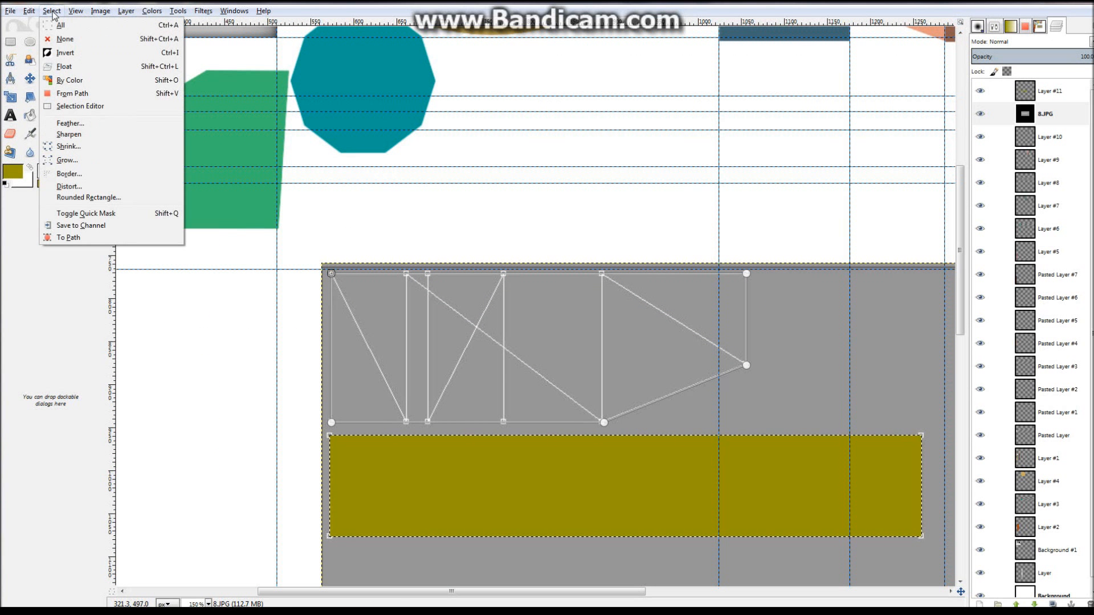
{"action": "left_click", "coordinate": [72, 94]}
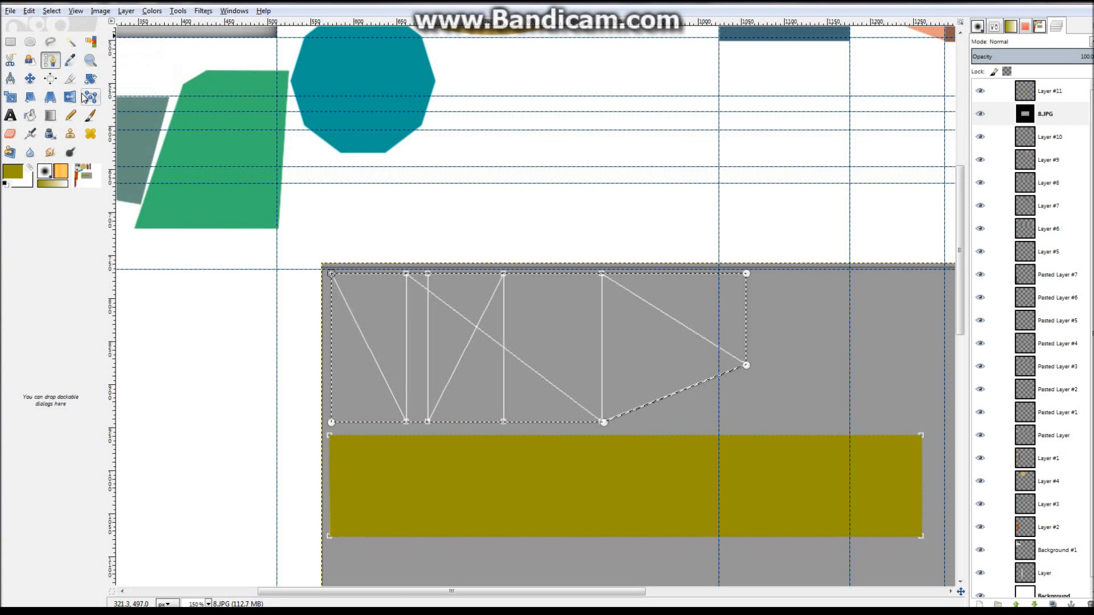
Set the foreground color to a dusty reddish brown, about 9b716d, and activate the Bucket Fill tool.
{"action": "left_click", "coordinate": [13, 178]}
{"action": "left_click_drag", "start_coordinate": [545, 260], "coordinate": [510, 260]}
{"action": "left_click", "coordinate": [523, 302]}
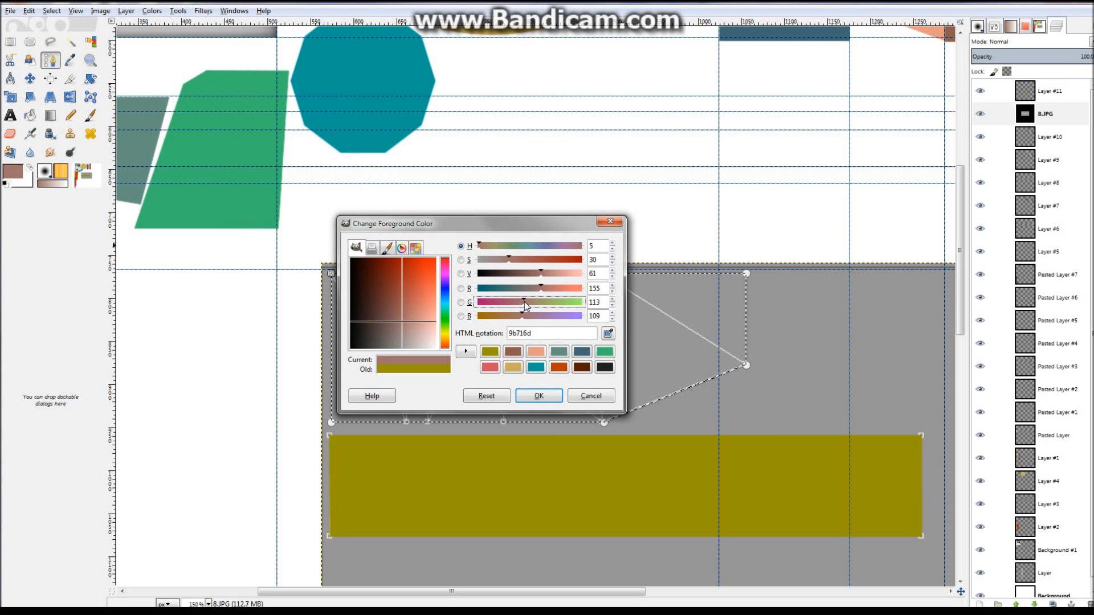
{"action": "left_click", "coordinate": [538, 395]}
{"action": "left_click", "coordinate": [30, 115]}
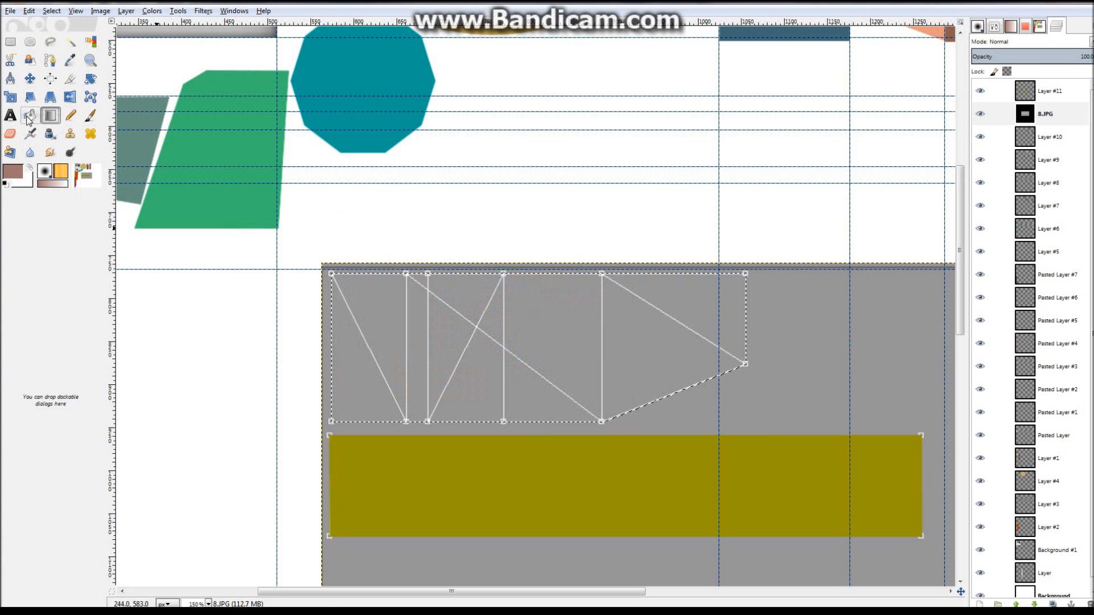
Try to bucket-fill the selected shape directly on the 8.JPG layer, and undo that fill.
{"action": "left_click", "coordinate": [649, 324]}
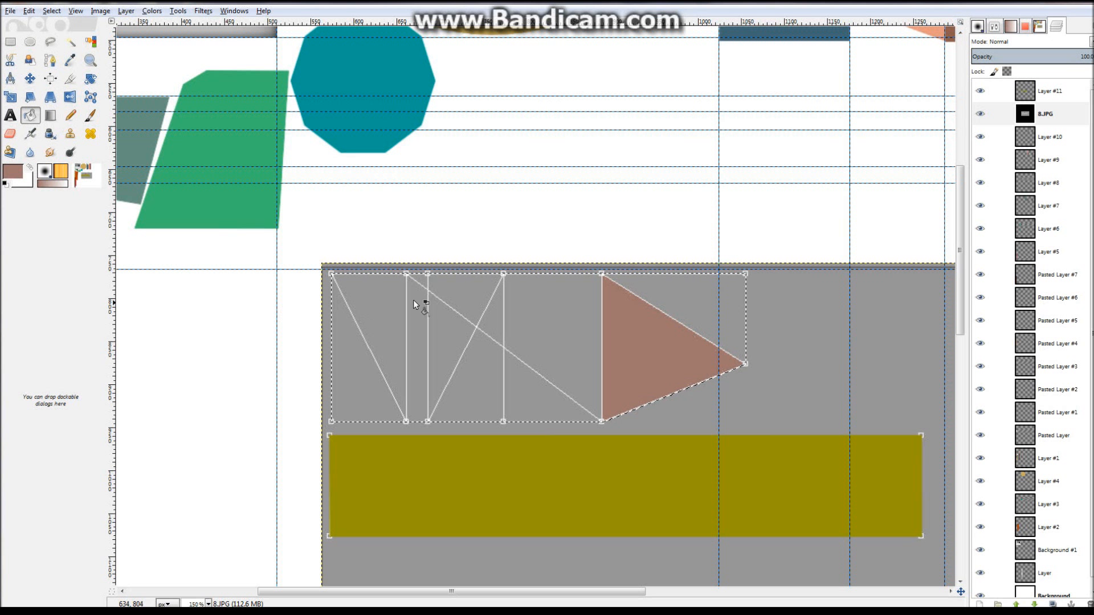
{"action": "key", "text": "ctrl+z"}
Add a transparent 2048 × 2048 px layer above Layer #11 and bucket-fill the selected upper shape with the brown foreground color.
{"action": "left_click", "coordinate": [1048, 93]}
{"action": "right_click", "coordinate": [1034, 102]}
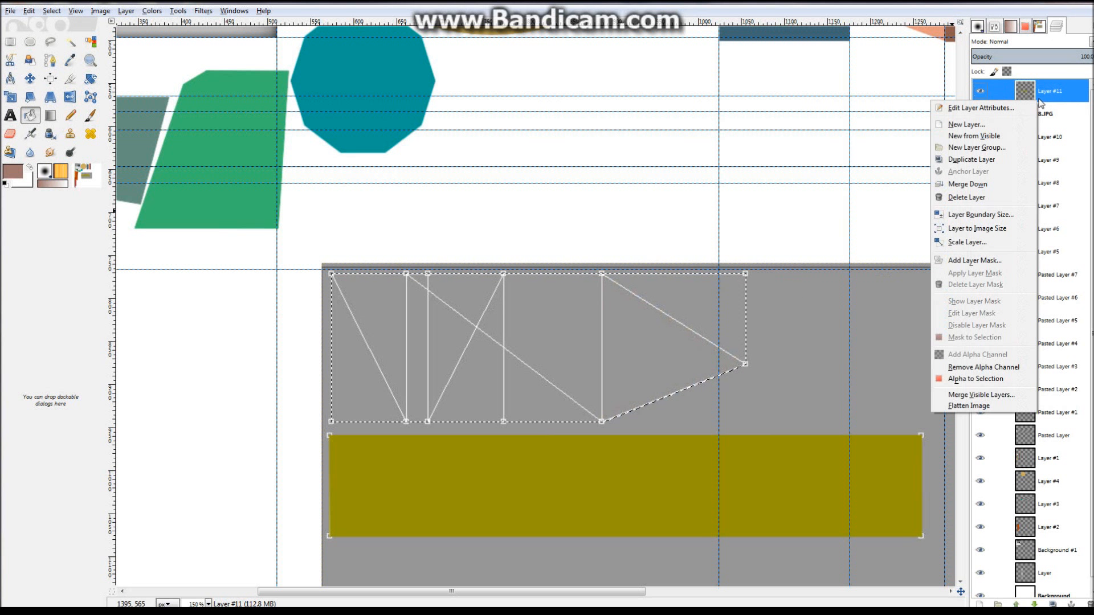
{"action": "left_click", "coordinate": [962, 128]}
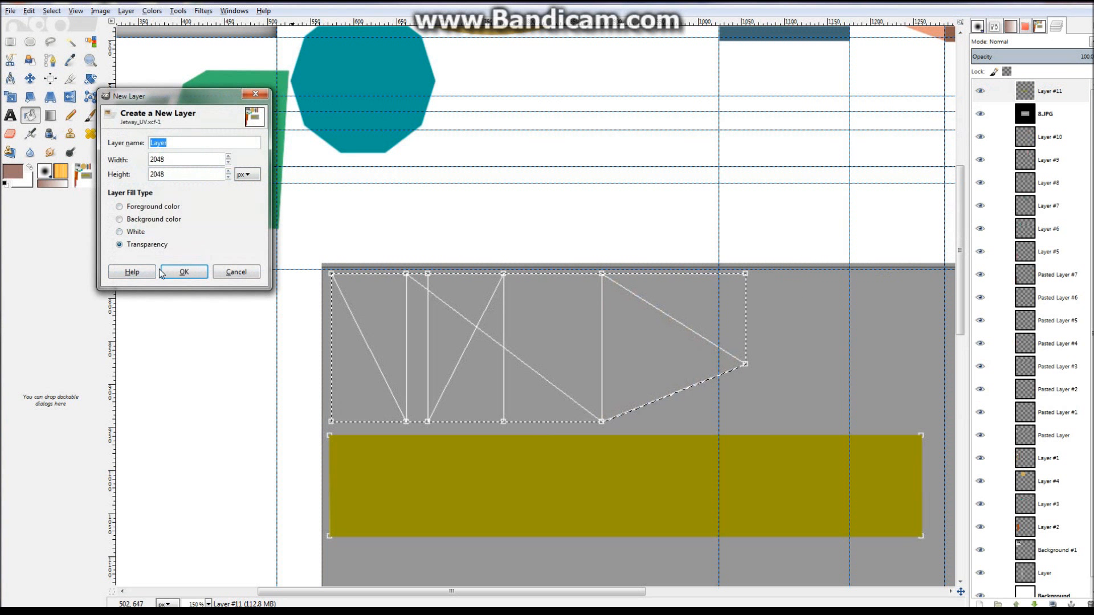
{"action": "key", "text": "Return"}
{"action": "left_click", "coordinate": [502, 314]}
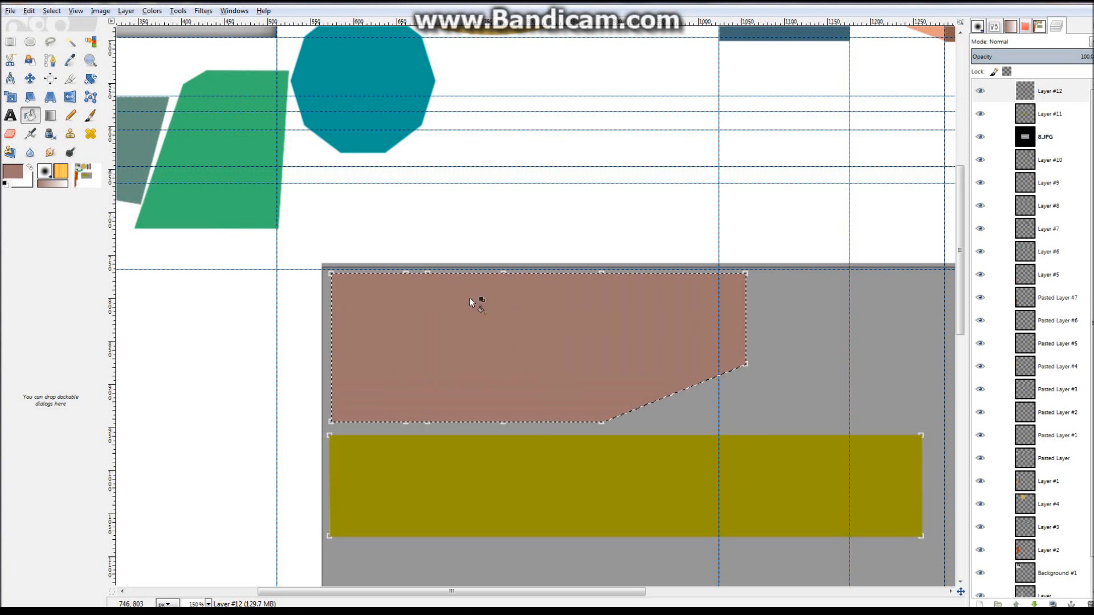
Delete the 8.JPG wireframe layer and crop Layer #12 to the selected brown shape.
{"action": "right_click", "coordinate": [1027, 134]}
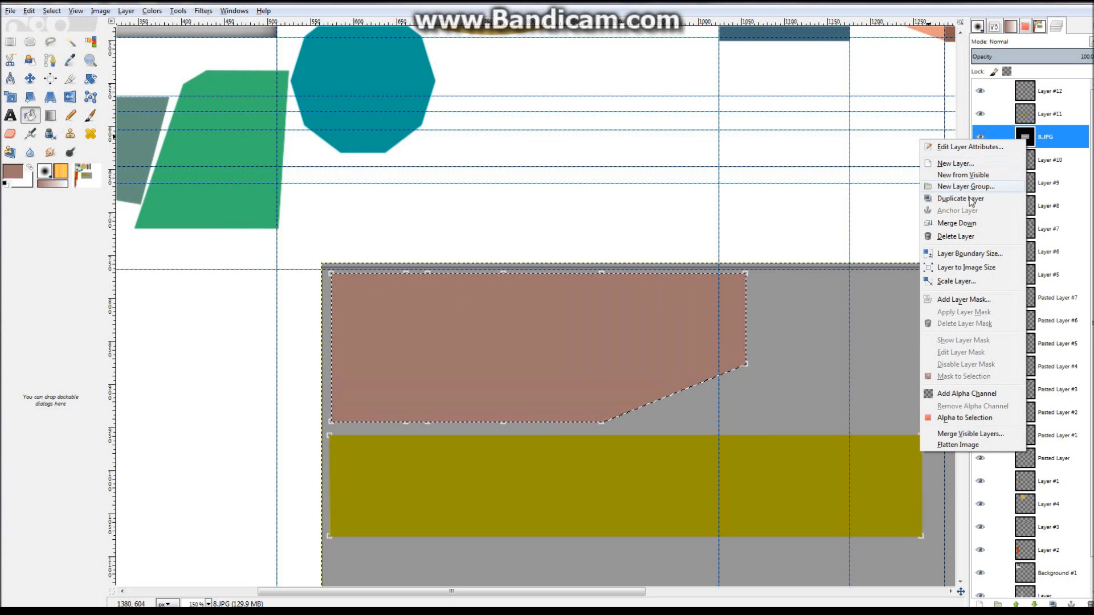
{"action": "left_click", "coordinate": [955, 236]}
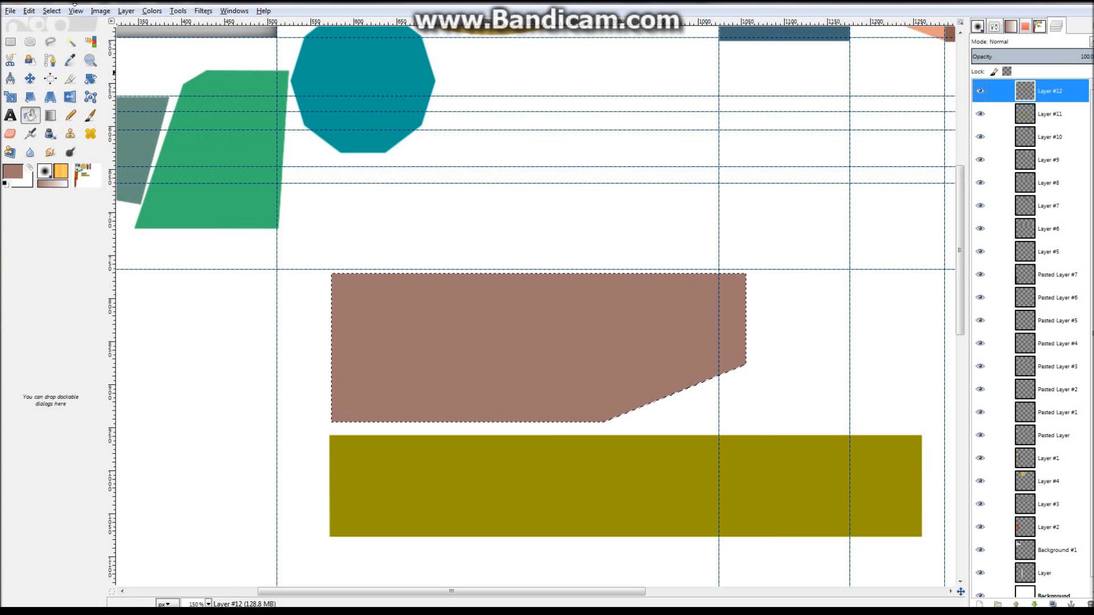
{"action": "left_click", "coordinate": [126, 10]}
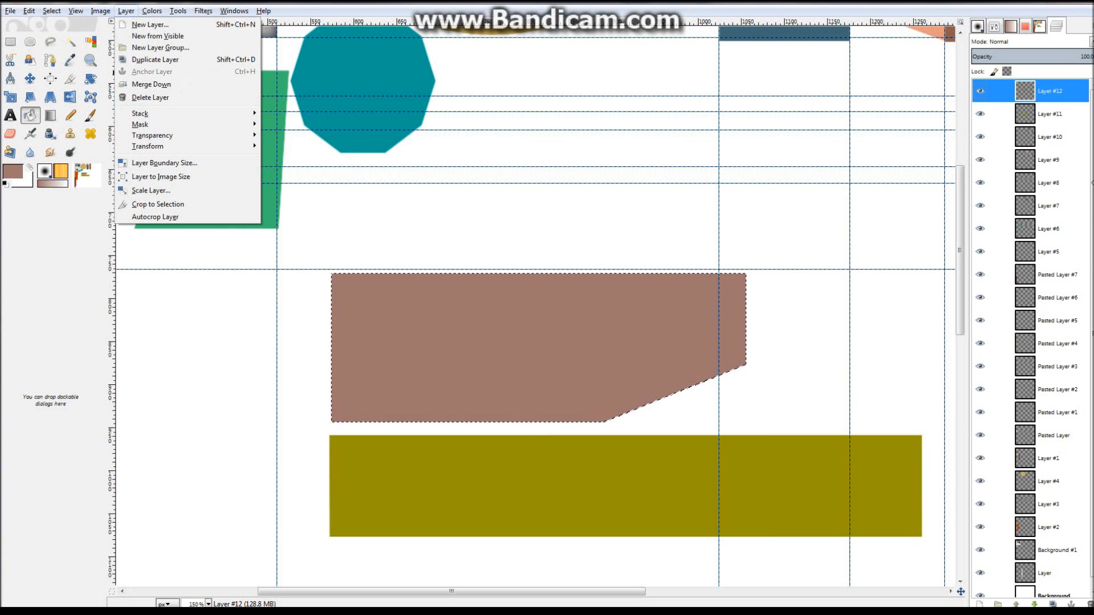
{"action": "mouse_move", "coordinate": [100, 10]}
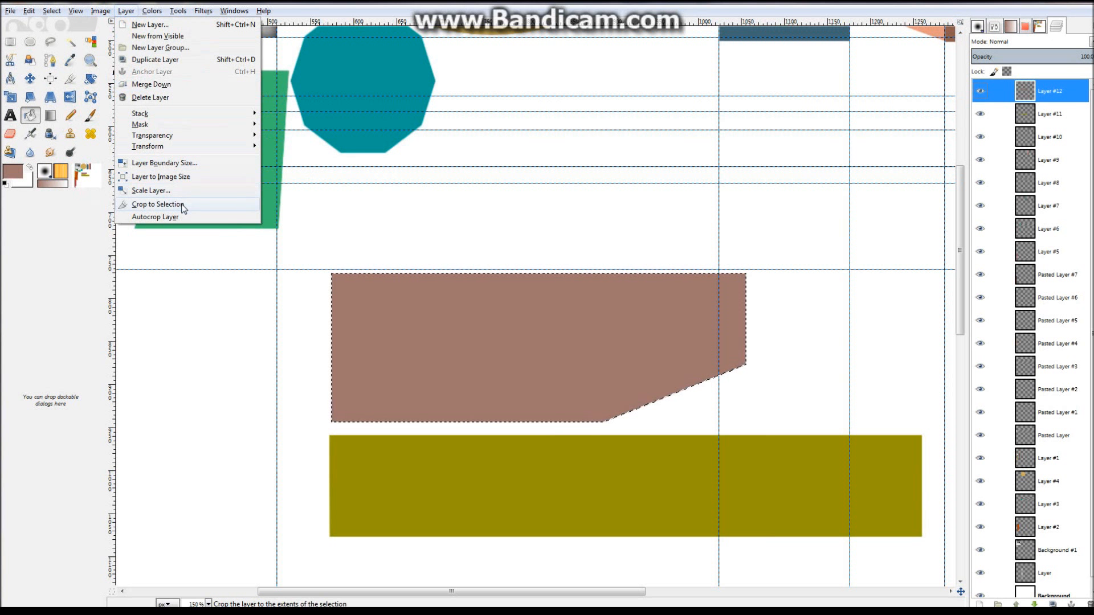
{"action": "left_click", "coordinate": [181, 204]}
Fuzzy-select the olive rectangle on Layer #11 and crop that layer to the selection.
{"action": "scroll", "coordinate": [743, 361], "scroll_direction": "down", "scroll_amount": 5}
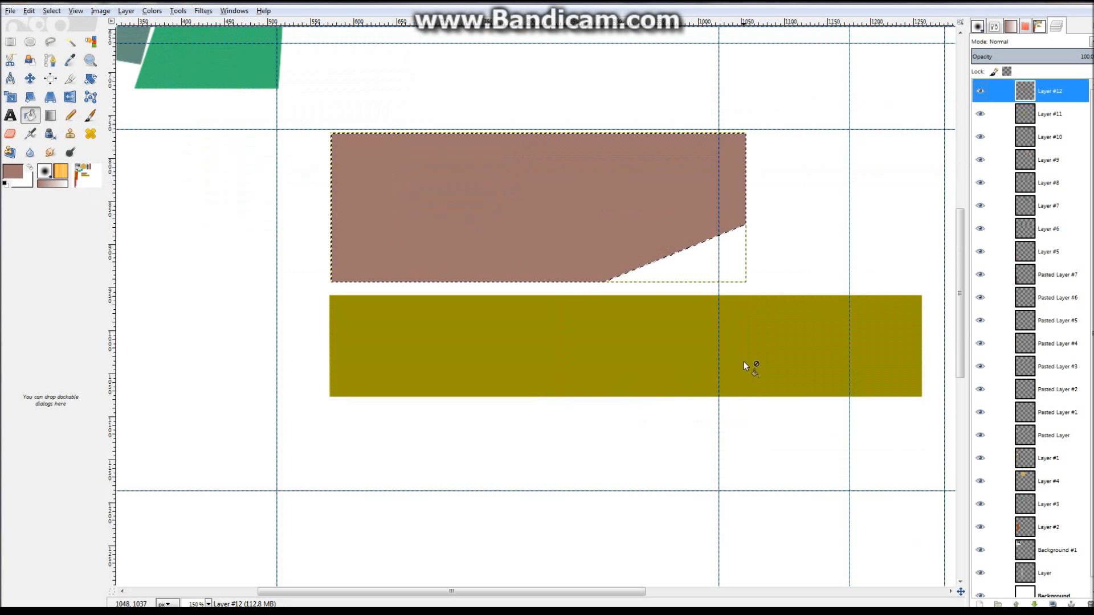
{"action": "scroll", "coordinate": [469, 248], "scroll_direction": "down", "scroll_amount": 1, "text": "ctrl"}
{"action": "left_click", "coordinate": [975, 113]}
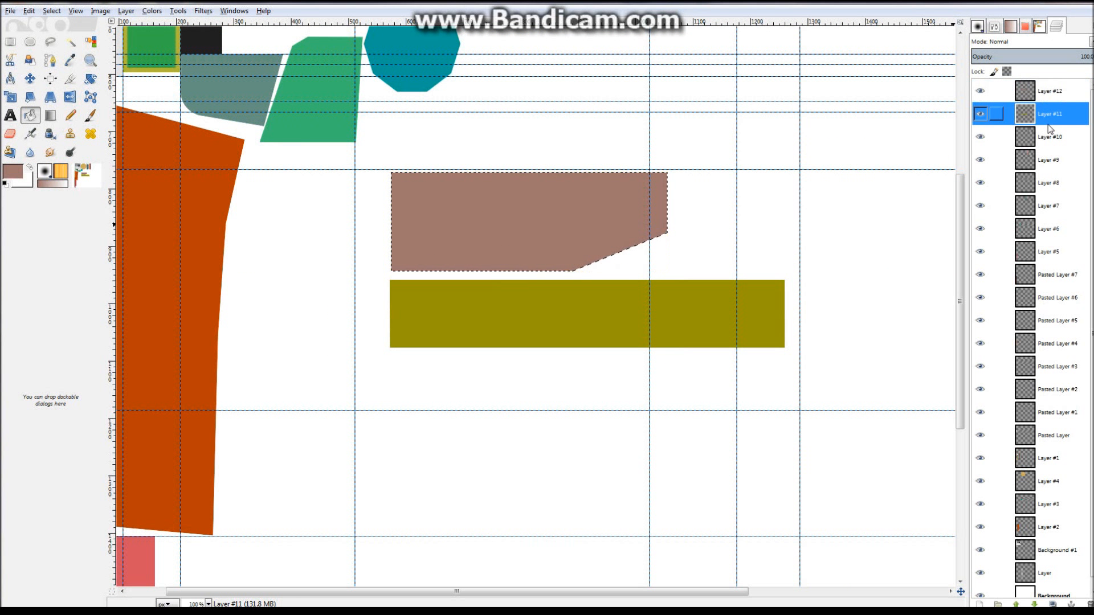
{"action": "left_click", "coordinate": [73, 42]}
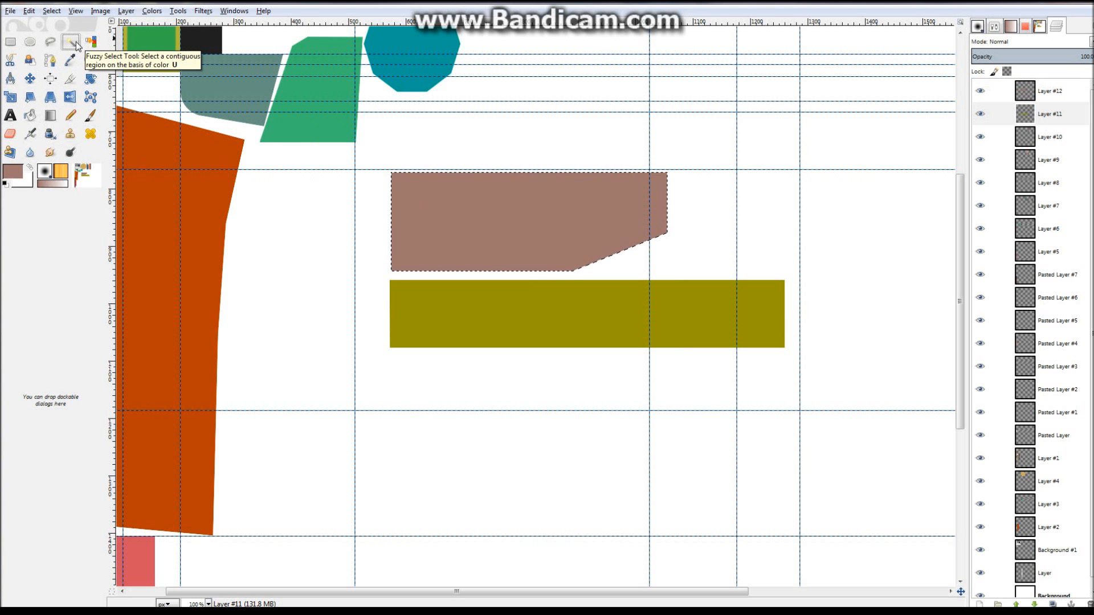
{"action": "left_click", "coordinate": [477, 292]}
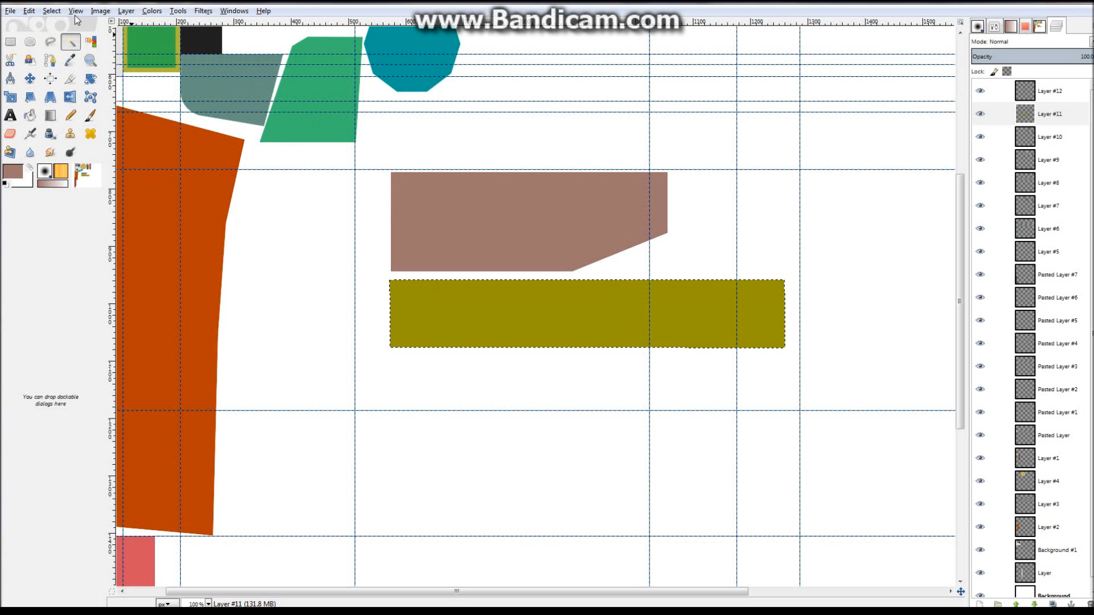
{"action": "left_click", "coordinate": [50, 12]}
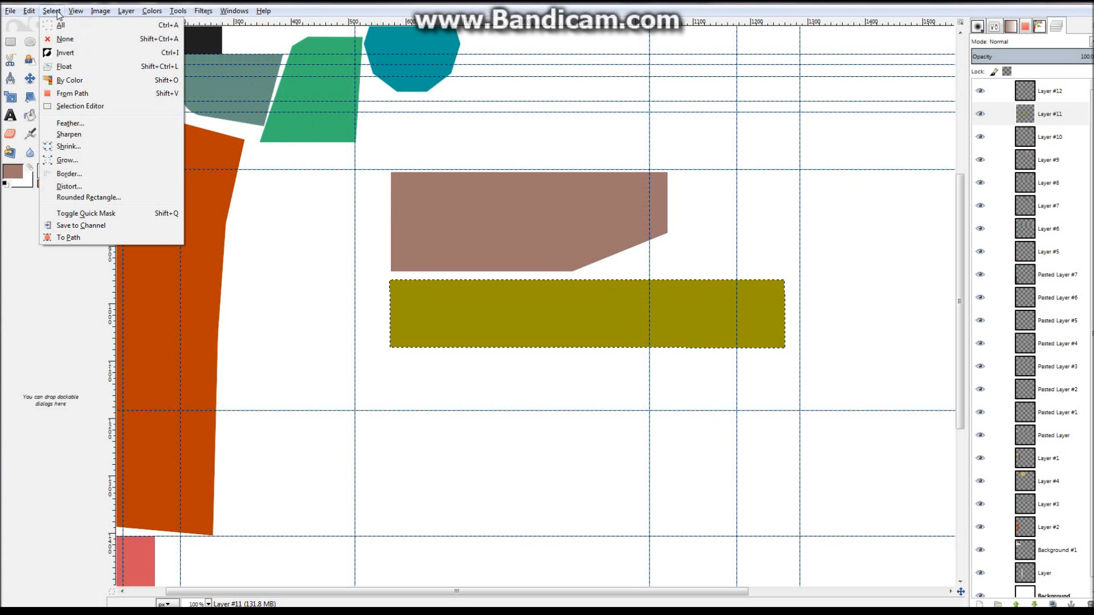
{"action": "mouse_move", "coordinate": [126, 11]}
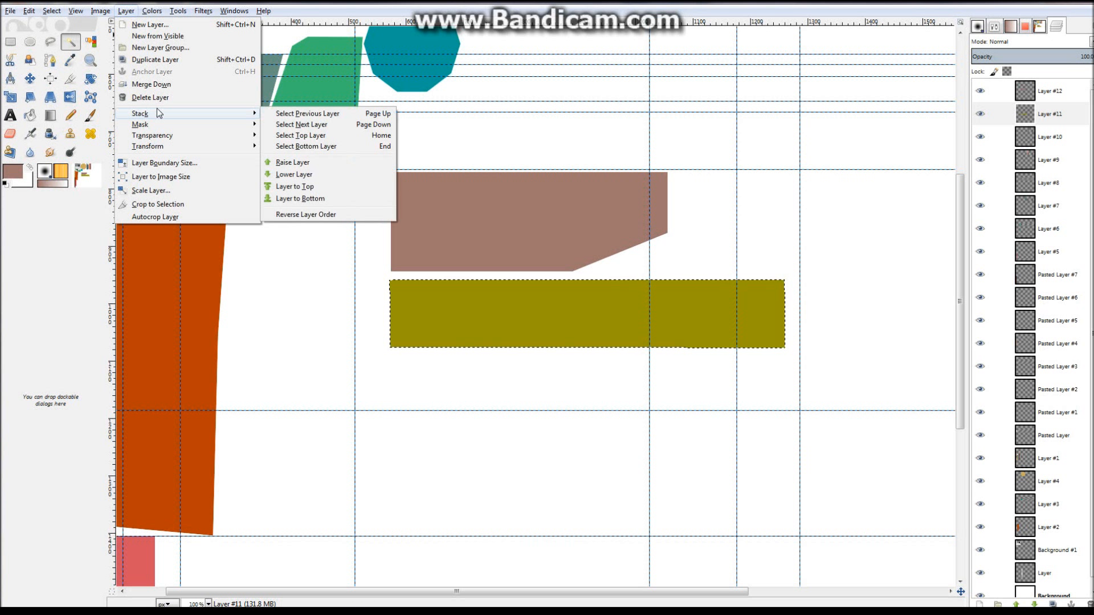
{"action": "left_click", "coordinate": [175, 205]}
{"action": "scroll", "coordinate": [481, 237], "scroll_direction": "down", "scroll_amount": 3, "text": "ctrl"}
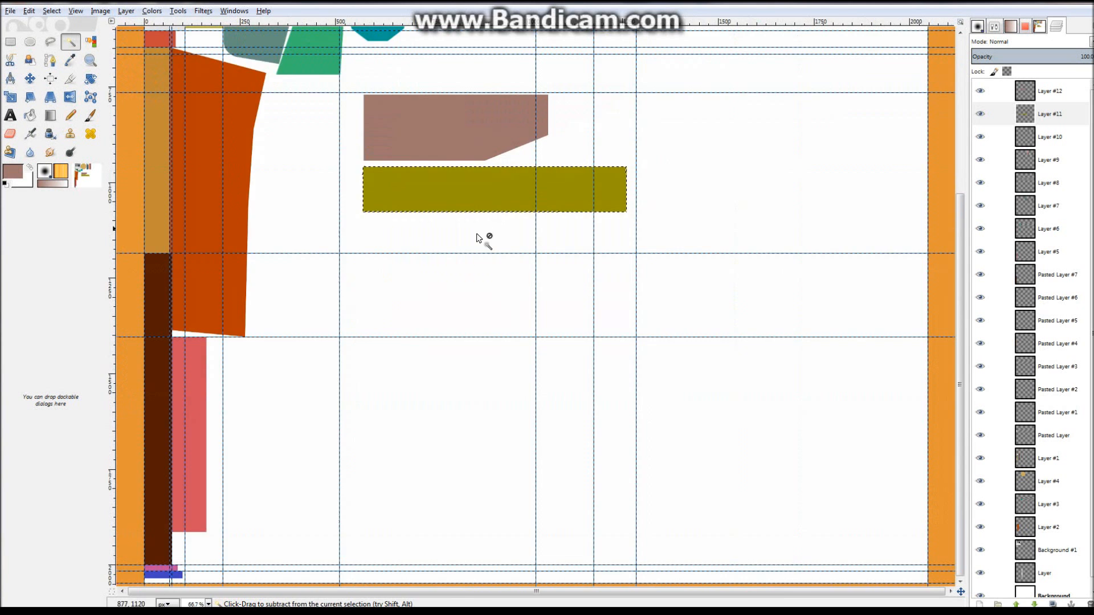
{"action": "scroll", "coordinate": [471, 239], "scroll_direction": "up", "scroll_amount": 1, "text": "ctrl"}
{"action": "scroll", "coordinate": [465, 254], "scroll_direction": "down", "scroll_amount": 1, "text": "ctrl"}
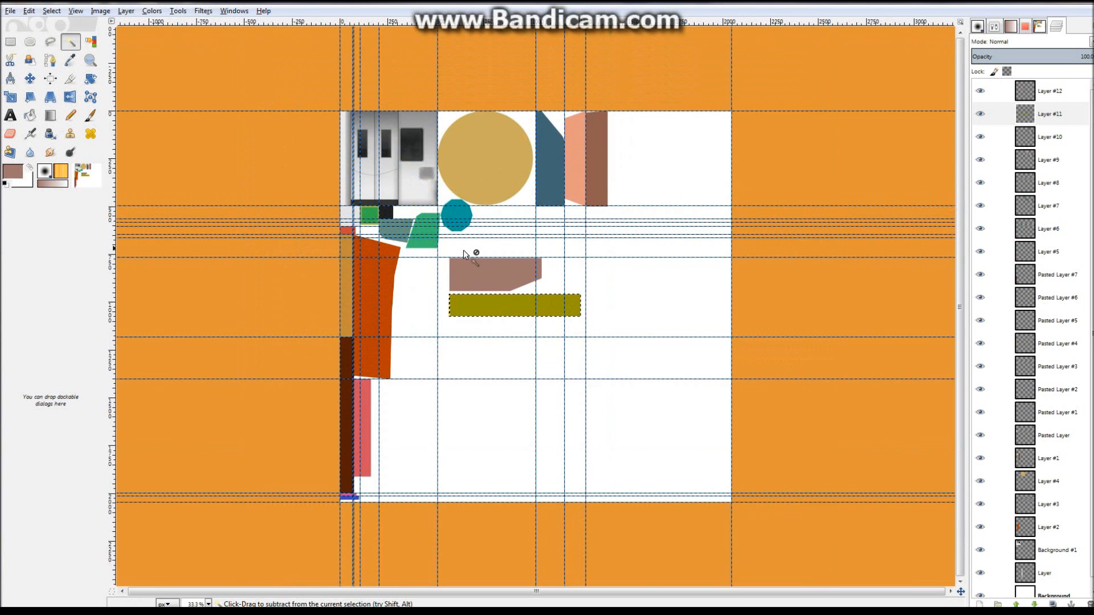
{"action": "scroll", "coordinate": [465, 256], "scroll_direction": "up", "scroll_amount": 1, "text": "ctrl"}
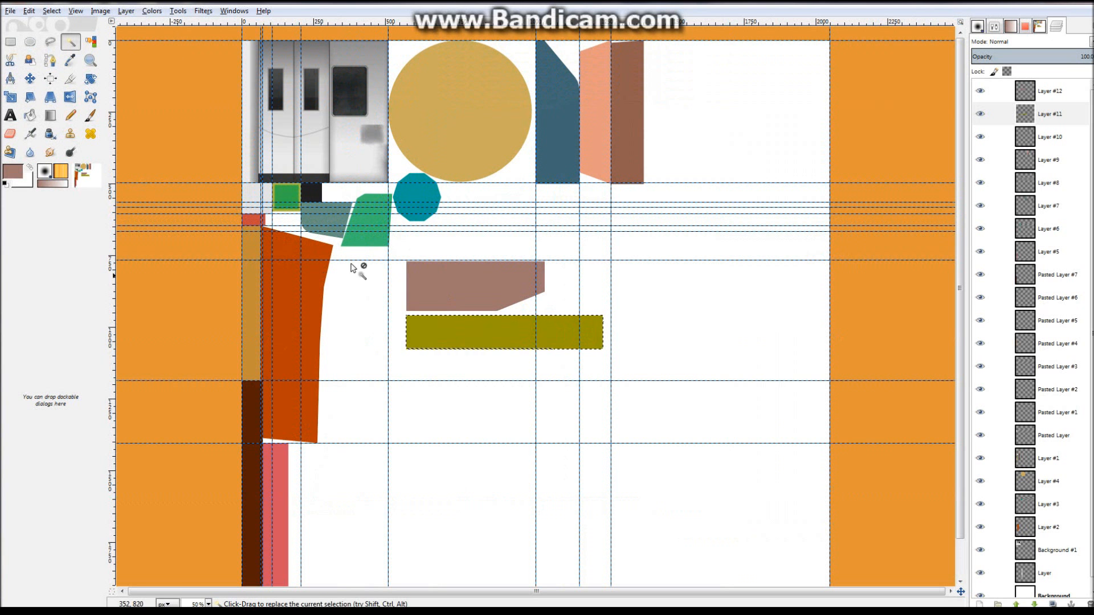
{"action": "scroll", "coordinate": [374, 258], "scroll_direction": "down", "scroll_amount": 1, "text": "ctrl"}
{"action": "scroll", "coordinate": [460, 286], "scroll_direction": "up", "scroll_amount": 2, "text": "ctrl"}
{"action": "scroll", "coordinate": [460, 285], "scroll_direction": "down", "scroll_amount": 1, "text": "ctrl"}
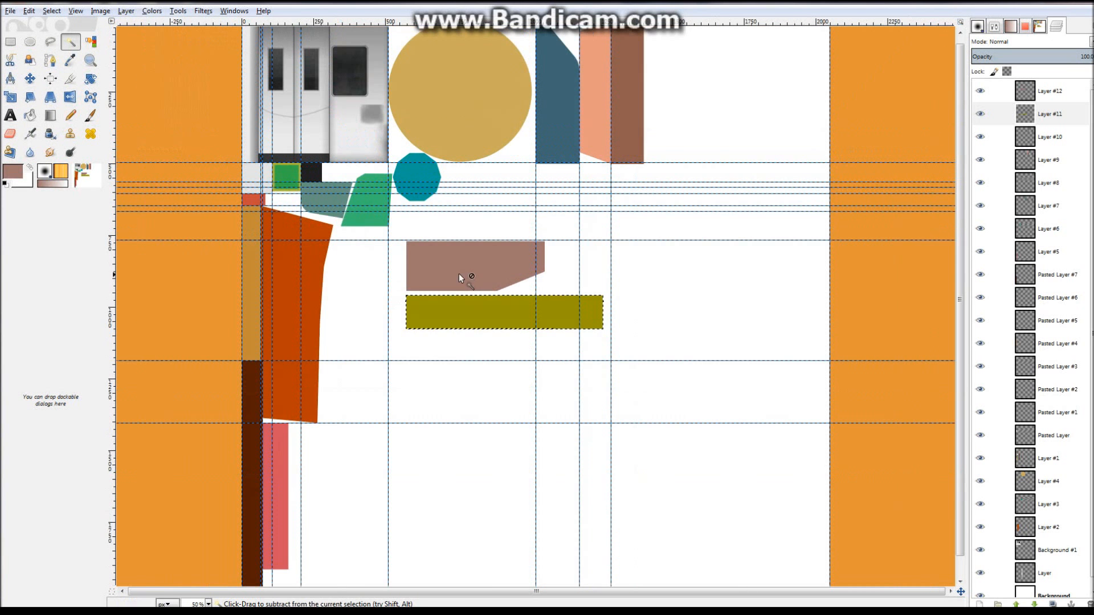
Rotate the olive rectangle on Layer #11 by 90° clockwise and move it to the canvas's upper edge beside the brown strip.
{"action": "scroll", "coordinate": [459, 249], "scroll_direction": "down", "scroll_amount": 1}
{"action": "scroll", "coordinate": [459, 286], "scroll_direction": "down", "scroll_amount": 1, "text": "ctrl"}
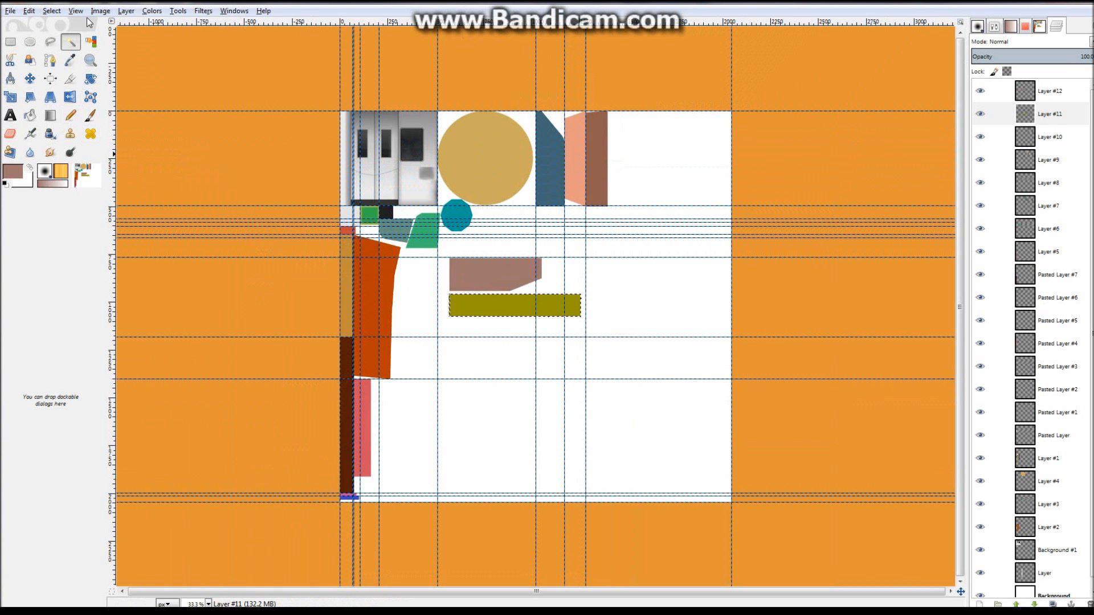
{"action": "left_click", "coordinate": [125, 11]}
{"action": "mouse_move", "coordinate": [178, 149]}
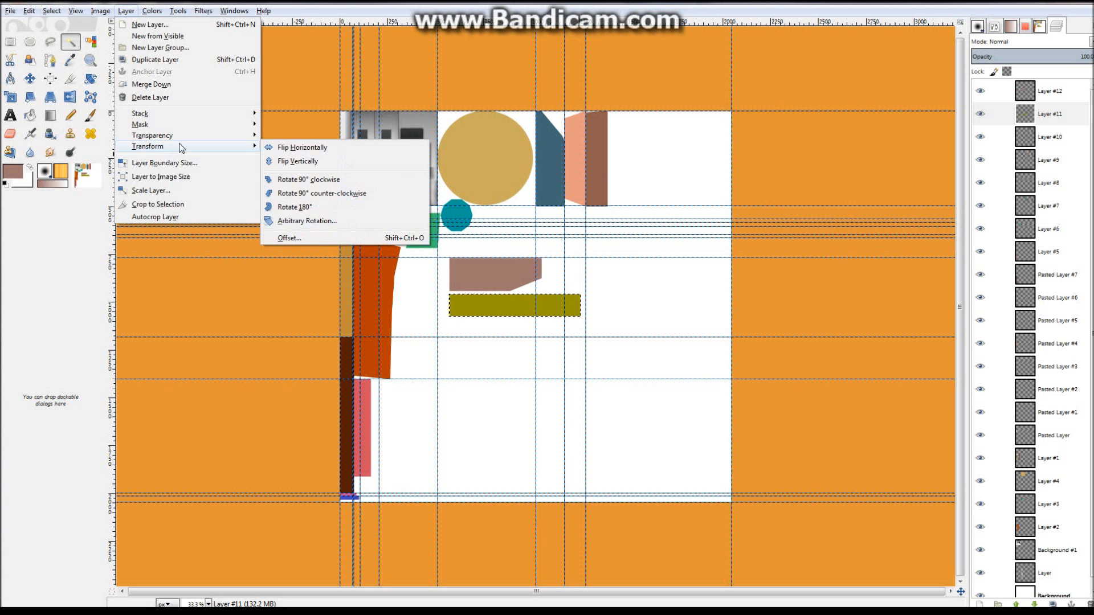
{"action": "left_click", "coordinate": [311, 183]}
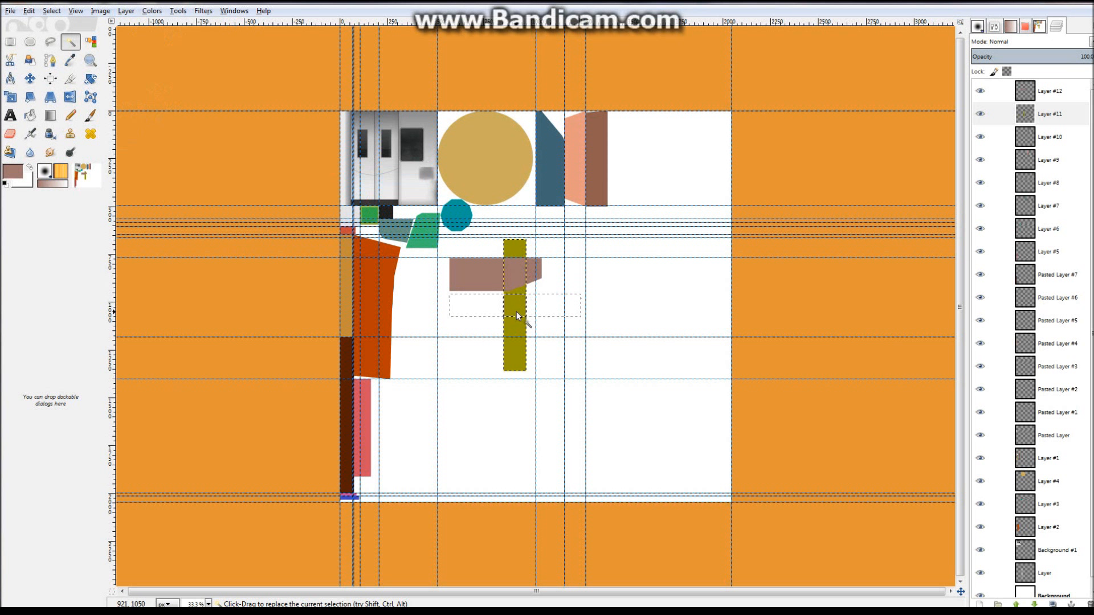
{"action": "left_click", "coordinate": [30, 79]}
{"action": "left_click_drag", "start_coordinate": [515, 353], "coordinate": [623, 226]}
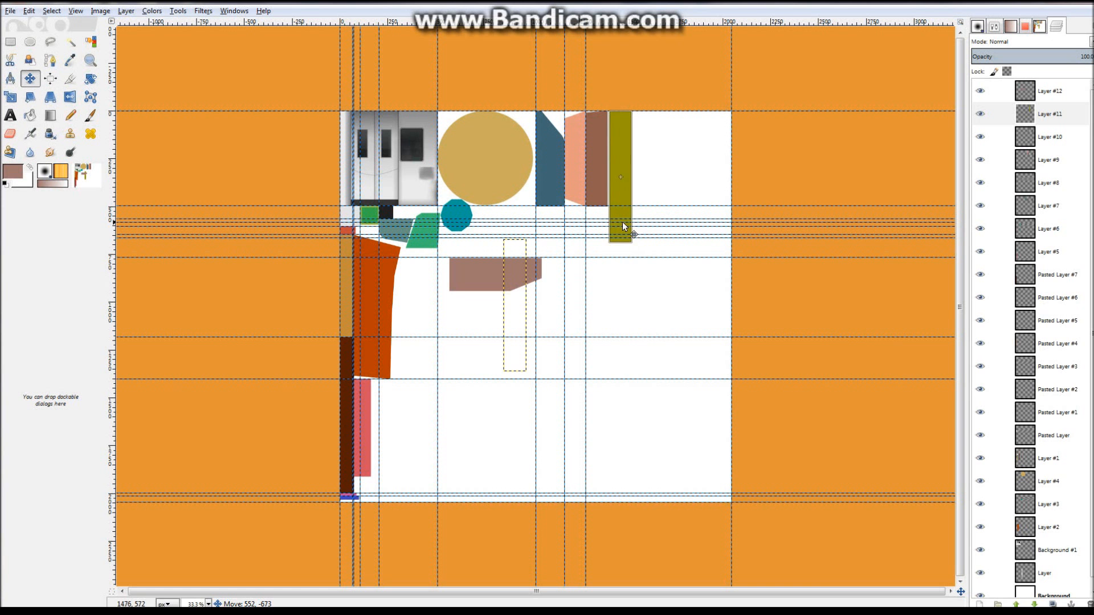
Open the Scale Layer settings for the olive strip on Layer #11.
{"action": "scroll", "coordinate": [596, 139], "scroll_direction": "up", "scroll_amount": 2, "text": "ctrl"}
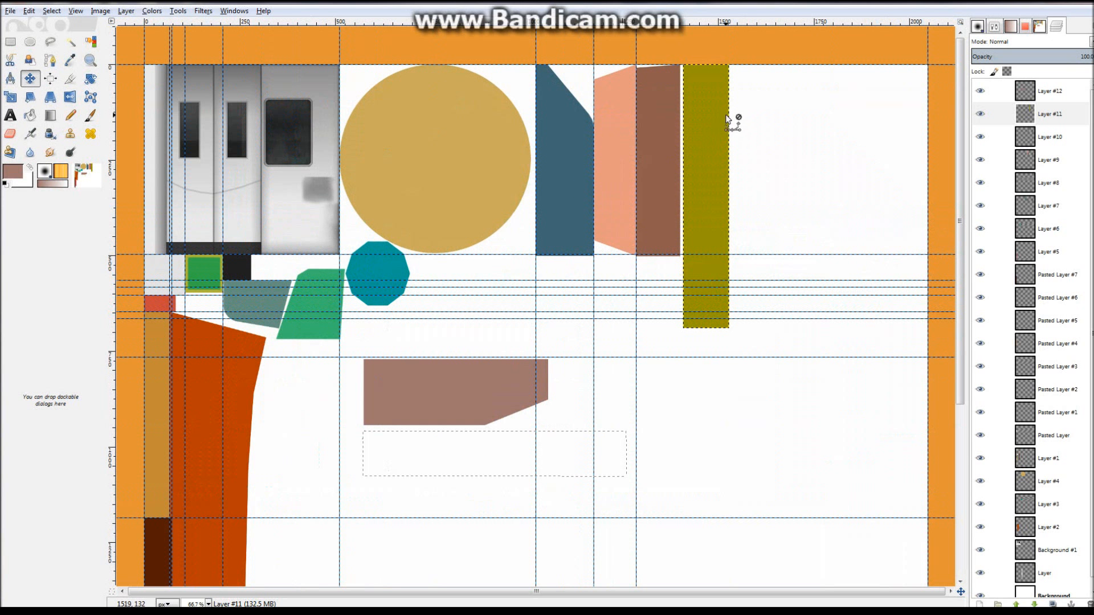
{"action": "scroll", "coordinate": [518, 214], "scroll_direction": "down", "scroll_amount": 2, "text": "ctrl"}
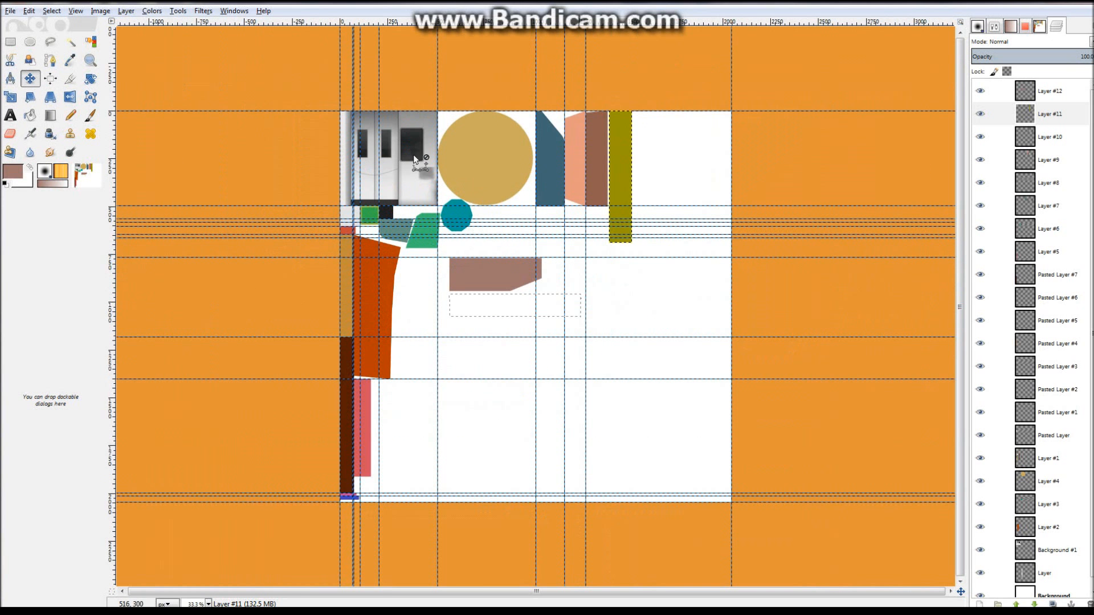
{"action": "scroll", "coordinate": [361, 83], "scroll_direction": "up", "scroll_amount": 3, "text": "ctrl"}
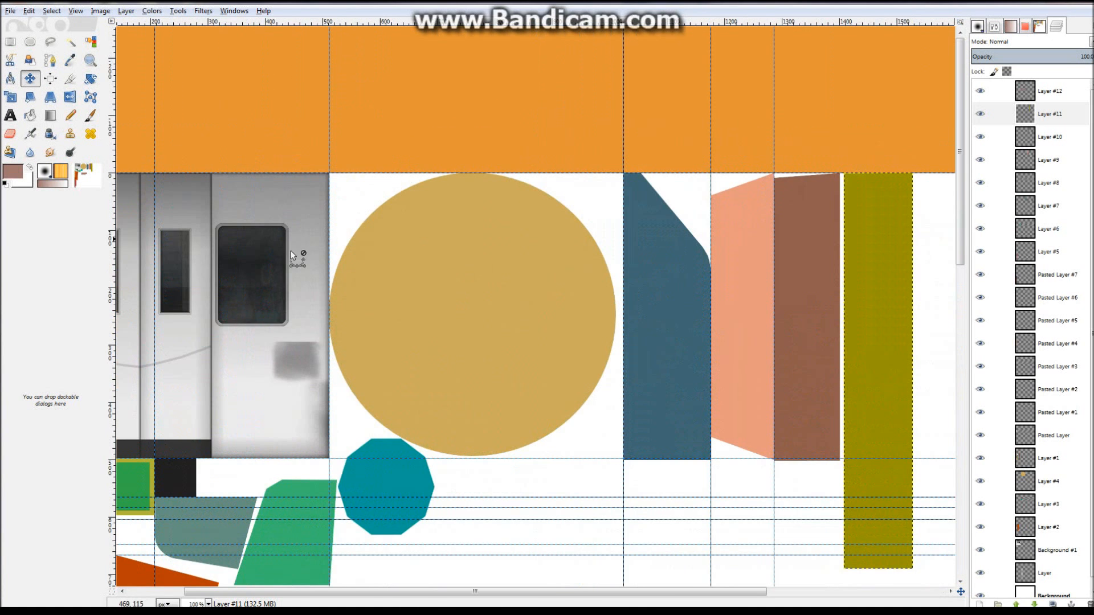
{"action": "scroll", "coordinate": [328, 230], "scroll_direction": "down", "scroll_amount": 2, "text": "ctrl"}
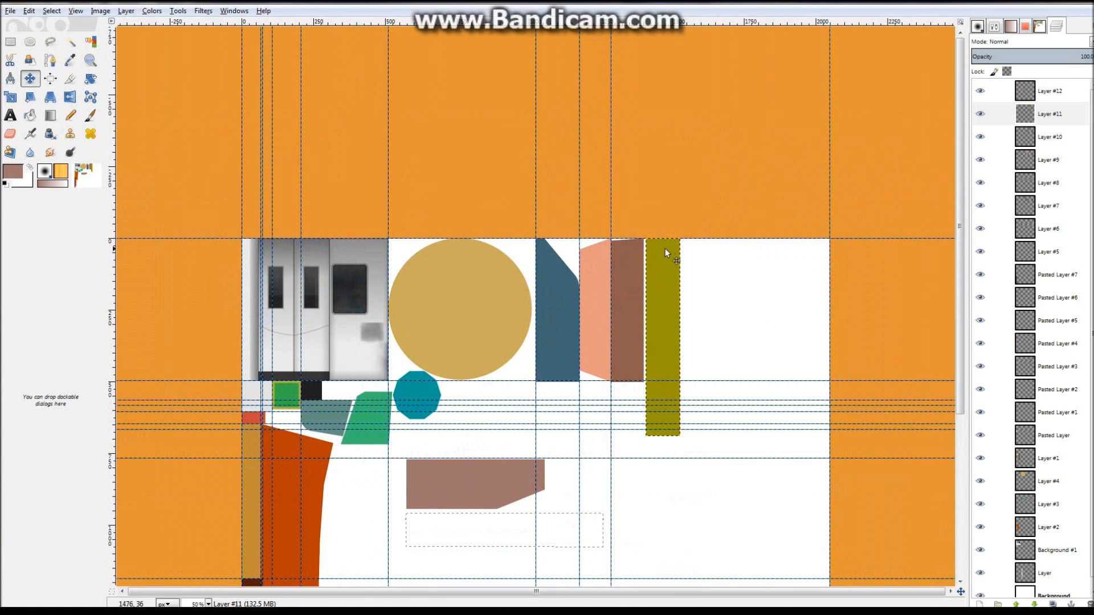
{"action": "scroll", "coordinate": [676, 377], "scroll_direction": "up", "scroll_amount": 1, "text": "ctrl"}
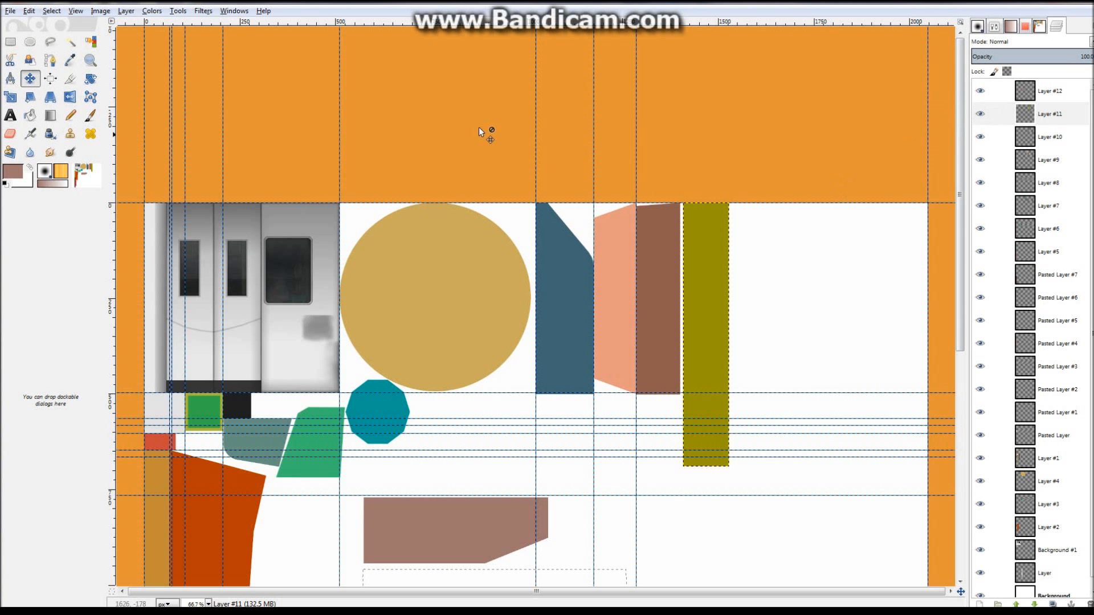
{"action": "left_click", "coordinate": [126, 11]}
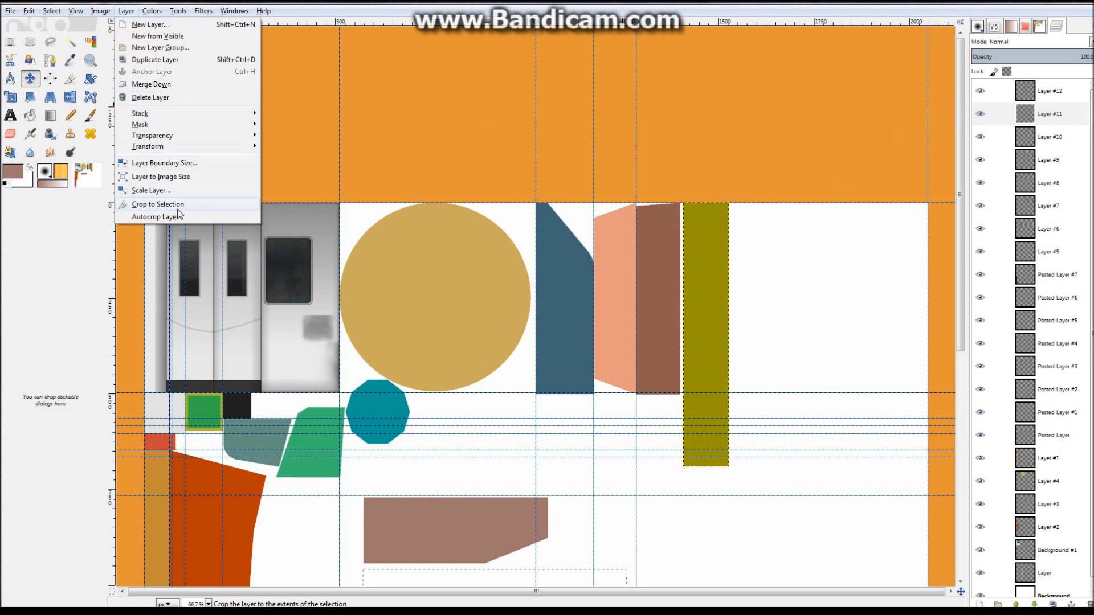
{"action": "left_click", "coordinate": [173, 192]}
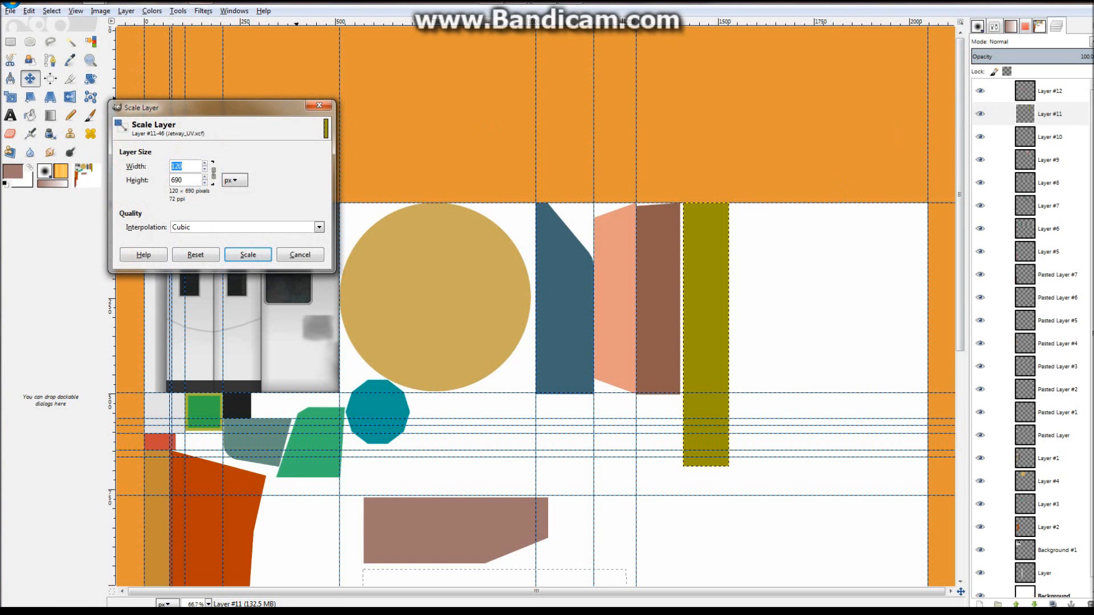
Switch to SketchUp to examine the whole jetway model by orbiting around it, and return to the GIMP texture image.
{"action": "left_click", "coordinate": [202, 3]}
{"action": "left_click_drag", "start_coordinate": [318, 271], "coordinate": [401, 166]}
{"action": "left_click_drag", "start_coordinate": [857, 249], "coordinate": [898, 230]}
{"action": "left_click_drag", "start_coordinate": [630, 224], "coordinate": [175, 298]}
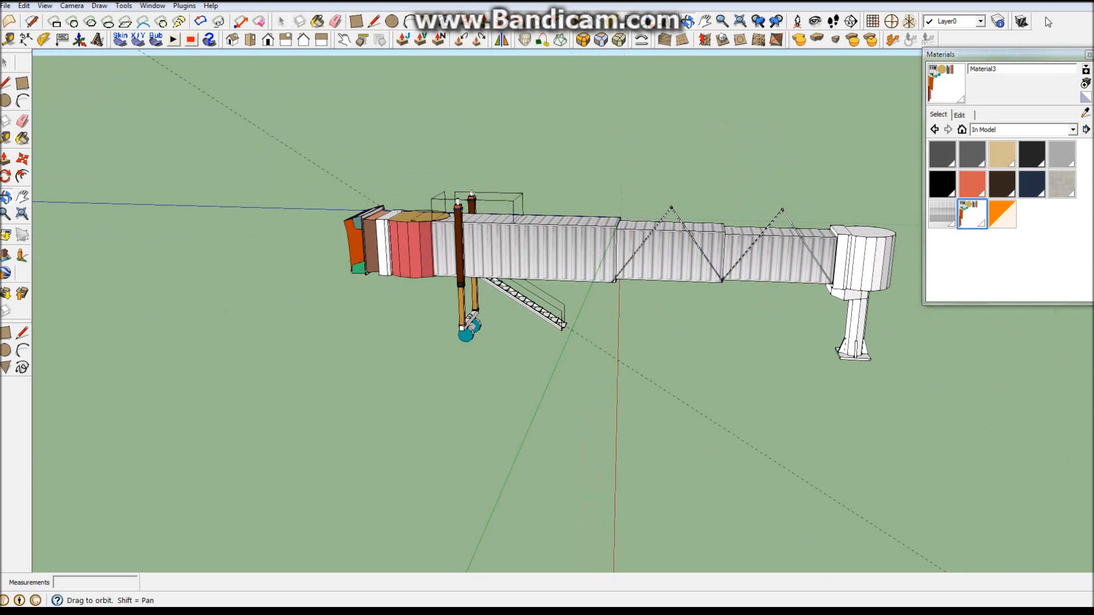
{"action": "mouse_move", "coordinate": [153, 6]}
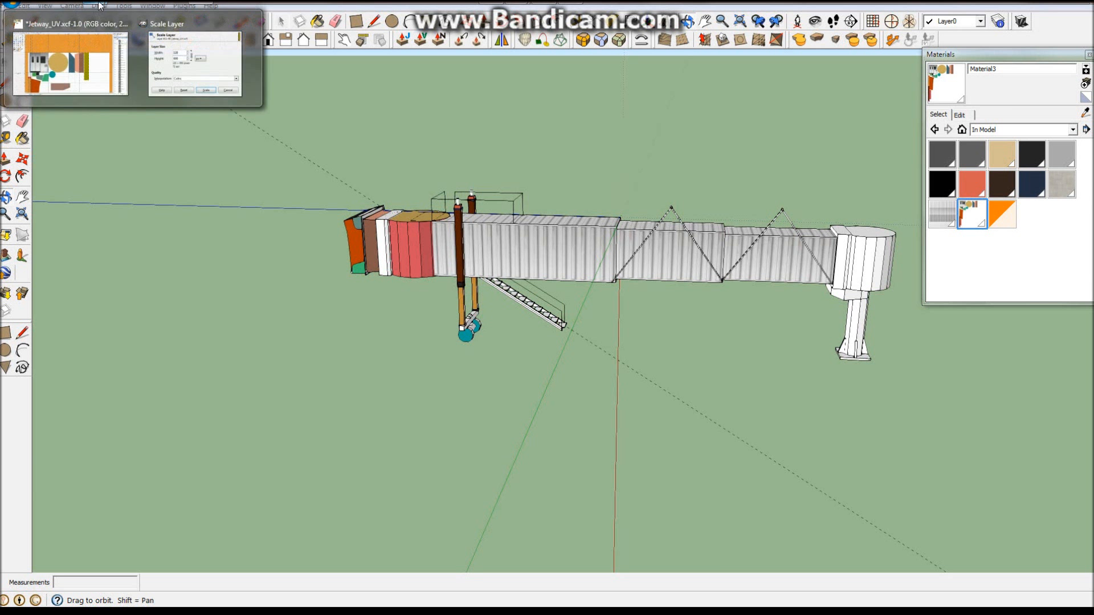
{"action": "left_click", "coordinate": [117, 57]}
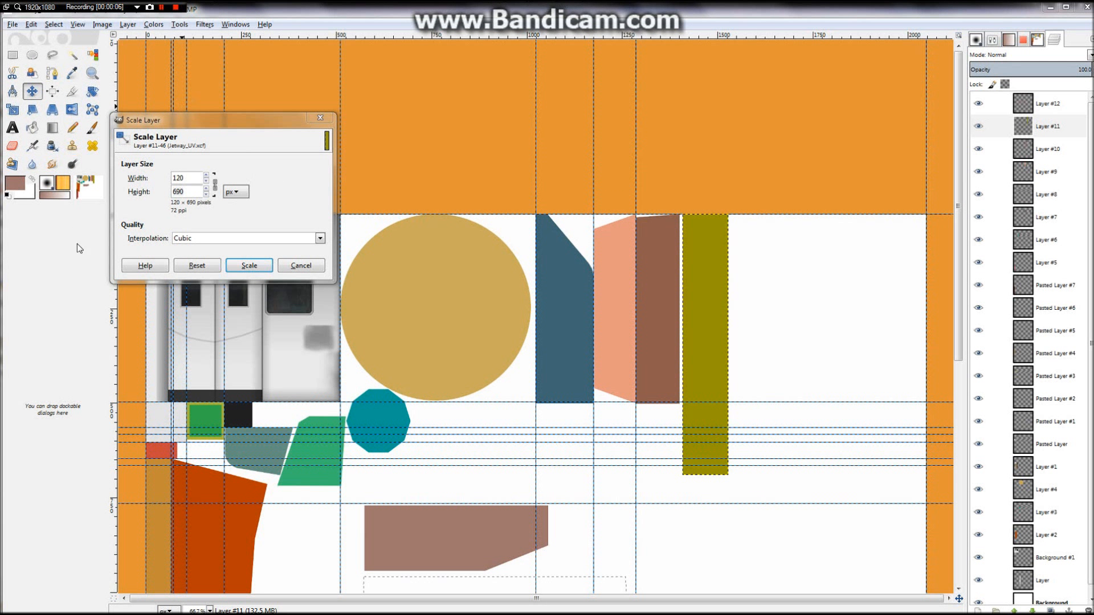
Scale the olive strip layer down proportionally to a height of about 500 px.
{"action": "mouse_move", "coordinate": [183, 2]}
{"action": "left_click", "coordinate": [184, 192]}
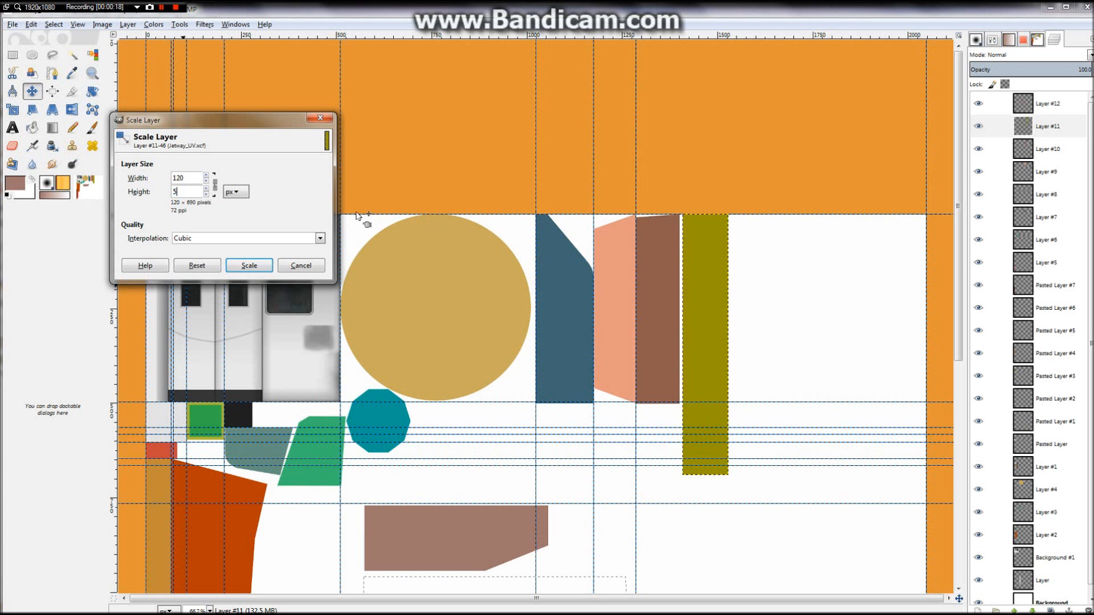
{"action": "left_click", "coordinate": [249, 266]}
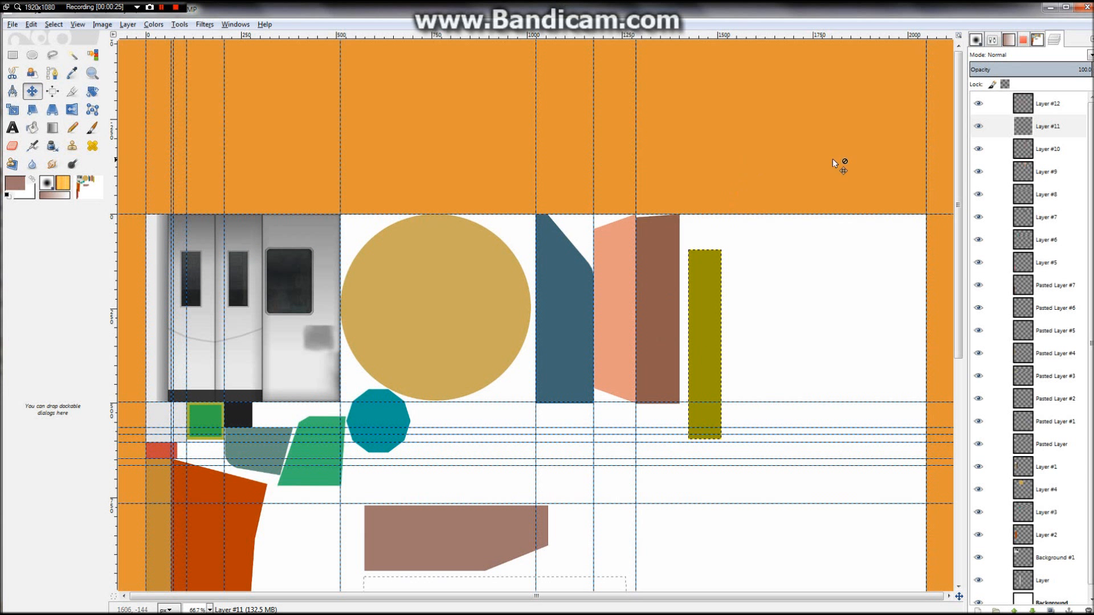
Place a vertical guide exactly along the outer edge of the upper brown strip, on the side facing the olive strip.
{"action": "key", "text": "2"}
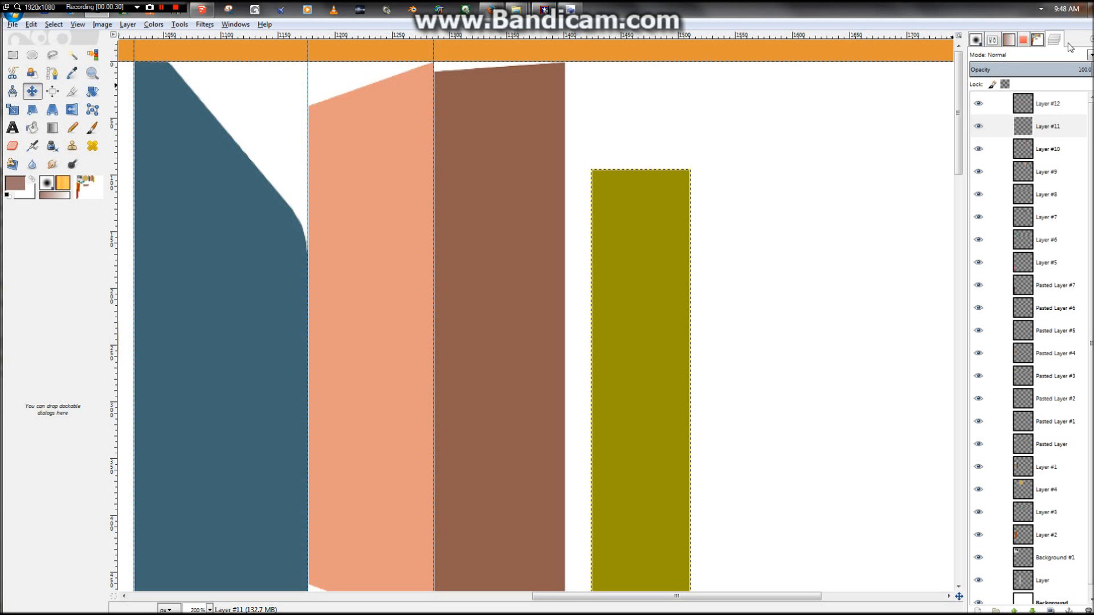
{"action": "left_click", "coordinate": [1067, 8]}
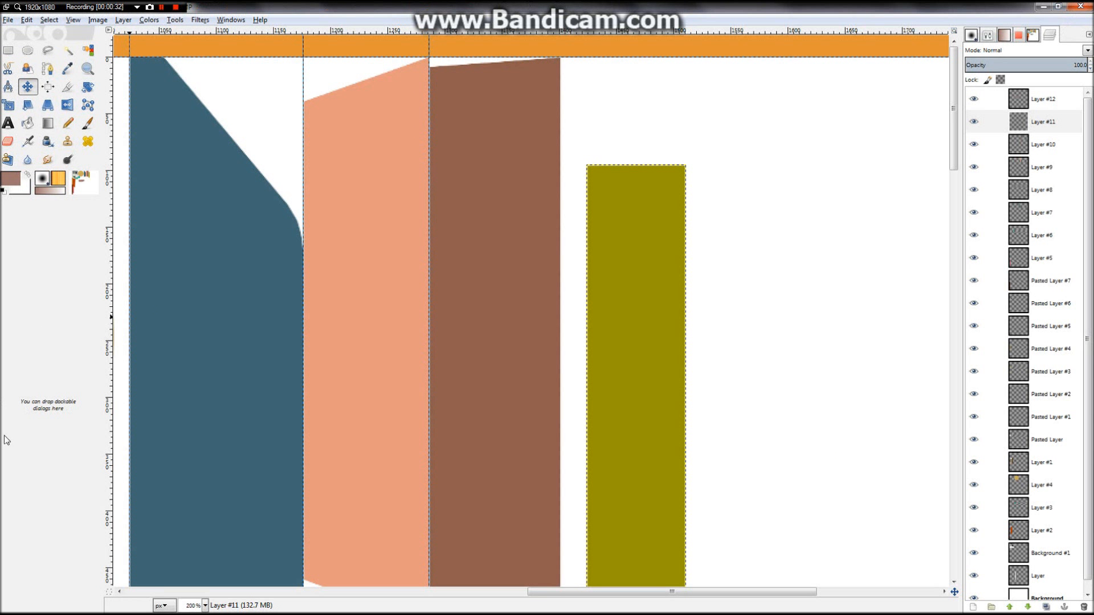
{"action": "left_click_drag", "start_coordinate": [192, 407], "coordinate": [699, 385]}
{"action": "key", "text": "3"}
{"action": "key", "text": "plus"}
{"action": "key", "text": "plus"}
{"action": "key", "text": "plus"}
{"action": "left_click_drag", "start_coordinate": [700, 387], "coordinate": [701, 386]}
{"action": "scroll", "coordinate": [530, 329], "scroll_direction": "down", "scroll_amount": 5, "text": "ctrl"}
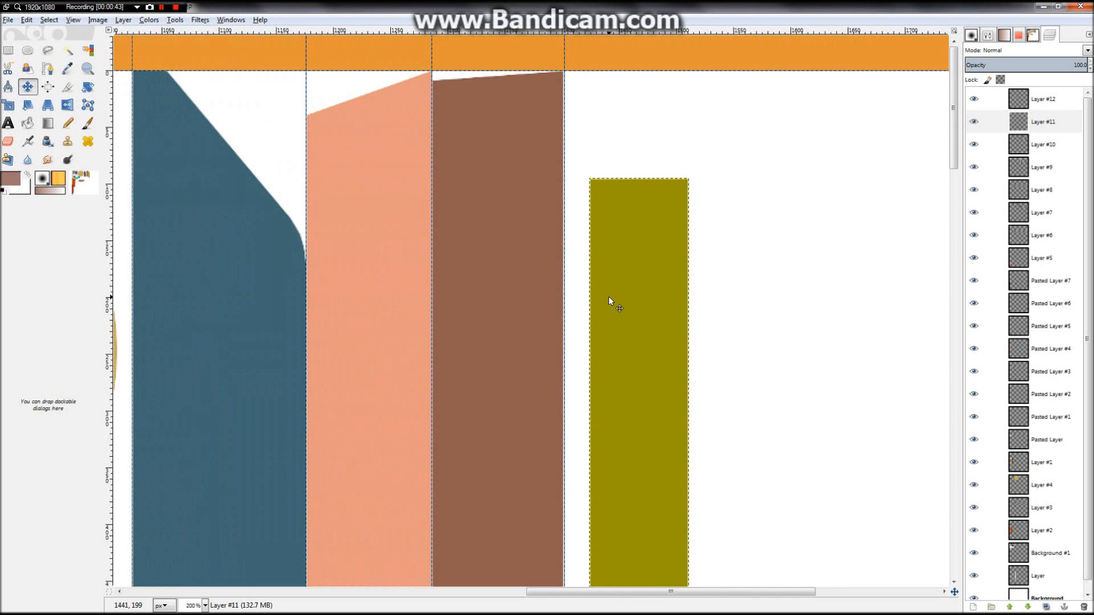
Move the olive strip against the new vertical guide and flush with the canvas's upper edge.
{"action": "left_click_drag", "start_coordinate": [608, 296], "coordinate": [590, 187]}
{"action": "scroll", "coordinate": [551, 139], "scroll_direction": "down", "scroll_amount": 2, "text": "ctrl"}
{"action": "scroll", "coordinate": [550, 139], "scroll_direction": "down", "scroll_amount": 2, "text": "ctrl"}
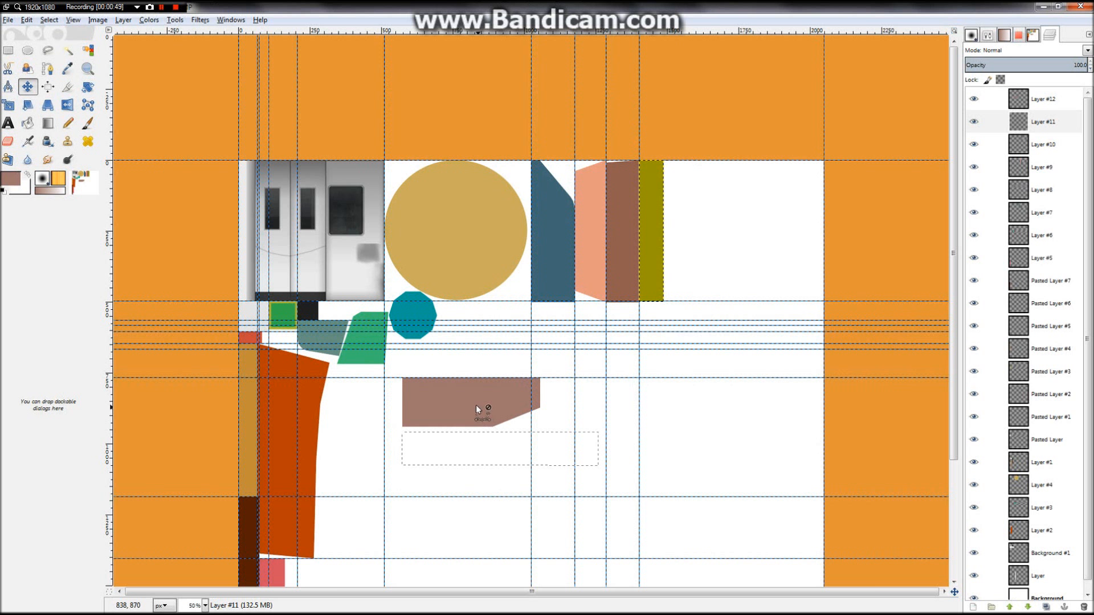
Switch to SketchUp to examine the white round end section and support column of the jetway, and return to GIMP.
{"action": "scroll", "coordinate": [477, 404], "scroll_direction": "up", "scroll_amount": 2, "text": "ctrl"}
{"action": "left_click", "coordinate": [434, 411]}
{"action": "key", "text": "Page_Down"}
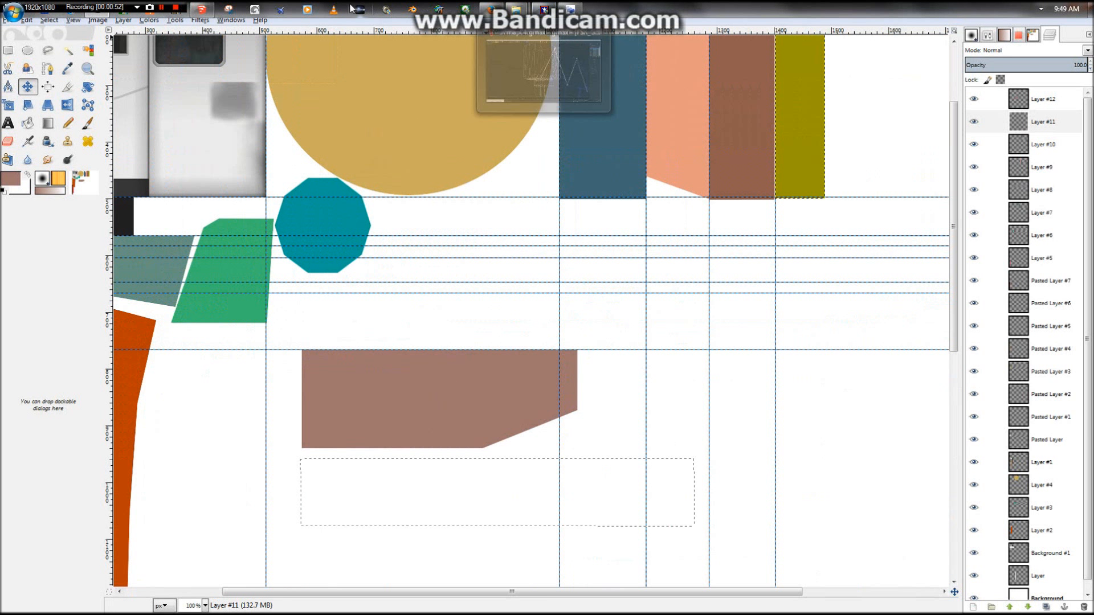
{"action": "left_click", "coordinate": [203, 8]}
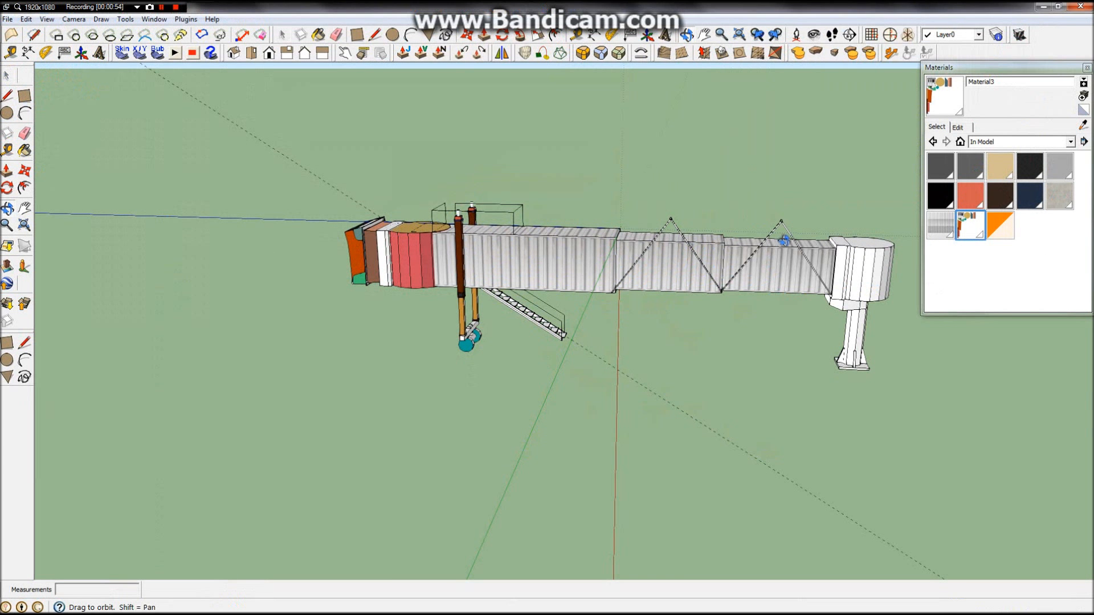
{"action": "left_click_drag", "start_coordinate": [845, 288], "coordinate": [911, 340]}
{"action": "scroll", "coordinate": [786, 249], "scroll_direction": "up", "scroll_amount": 10}
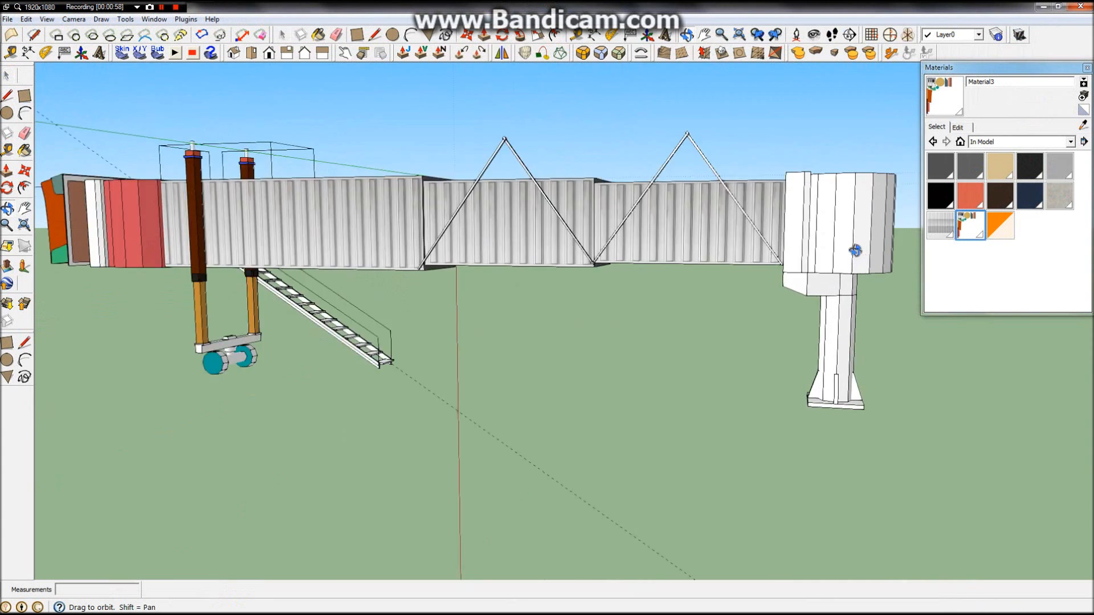
{"action": "scroll", "coordinate": [795, 316], "scroll_direction": "down", "scroll_amount": 5}
{"action": "scroll", "coordinate": [618, 329], "scroll_direction": "up", "scroll_amount": 1}
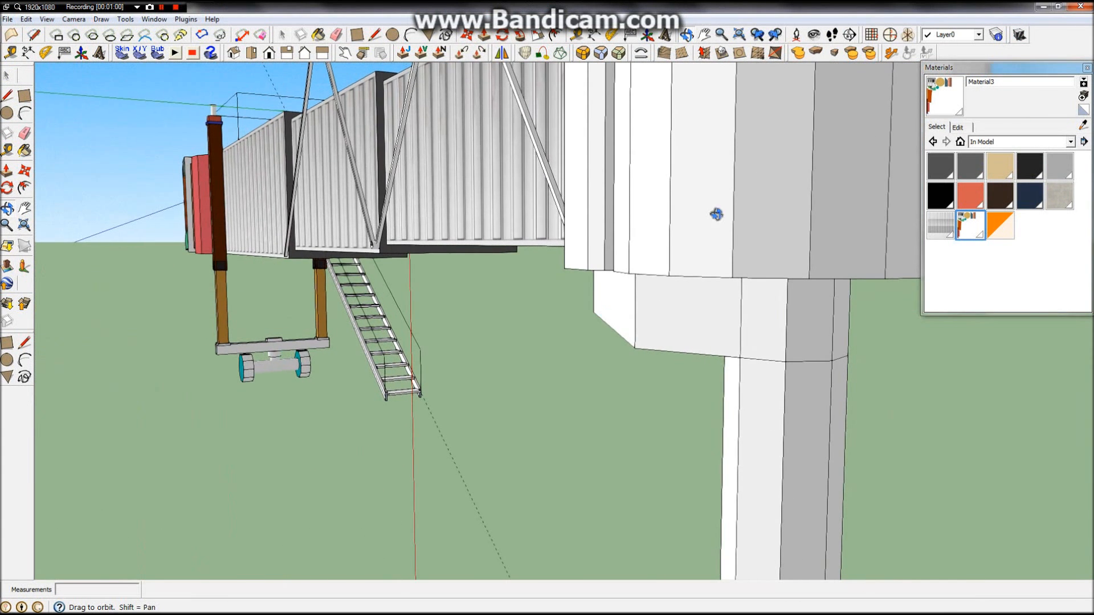
{"action": "left_click", "coordinate": [1047, 8]}
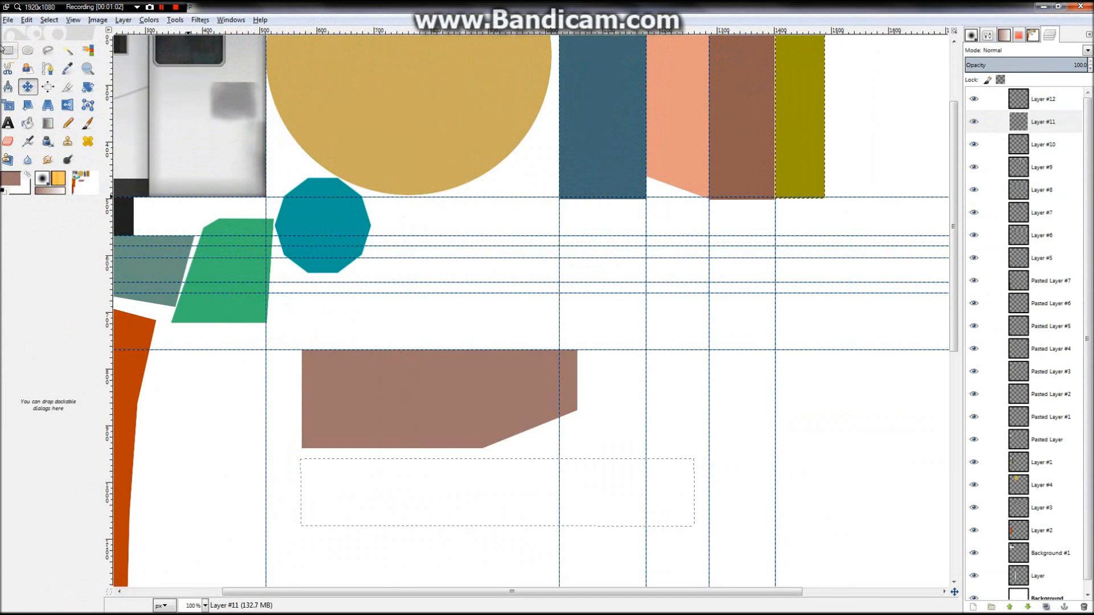
Scale the brown shape on Layer #12 down proportionally to a width of about 400 px.
{"action": "left_click", "coordinate": [1047, 98]}
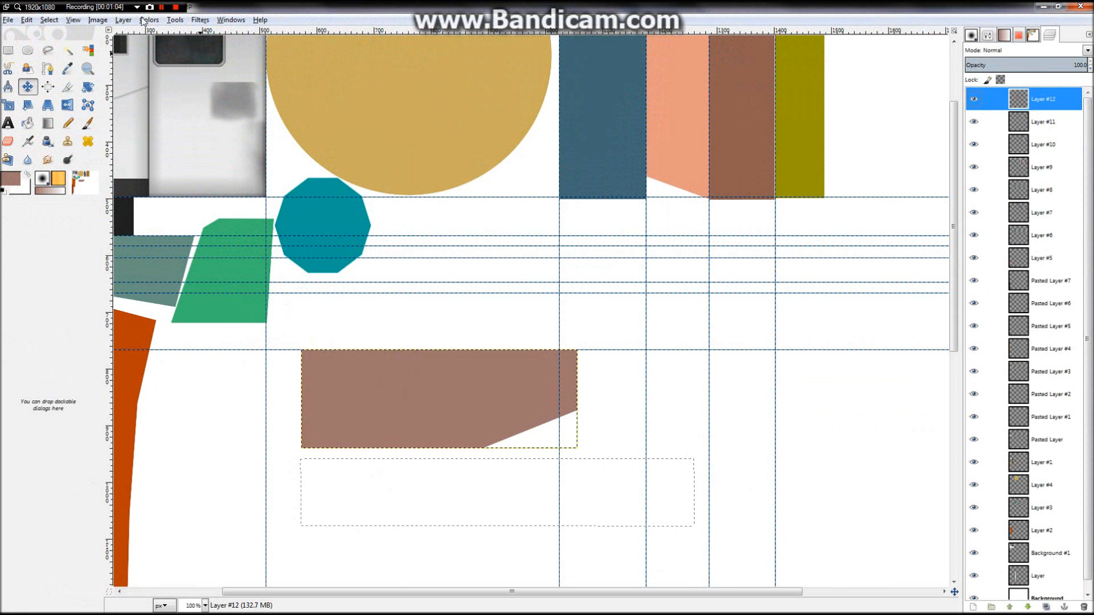
{"action": "left_click", "coordinate": [123, 20]}
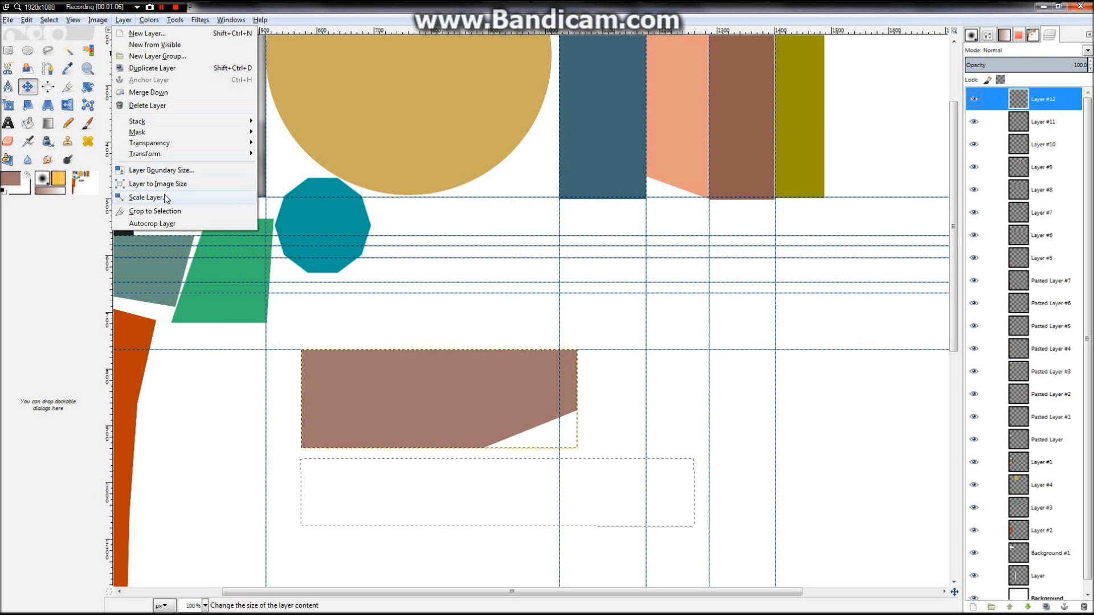
{"action": "left_click", "coordinate": [146, 197]}
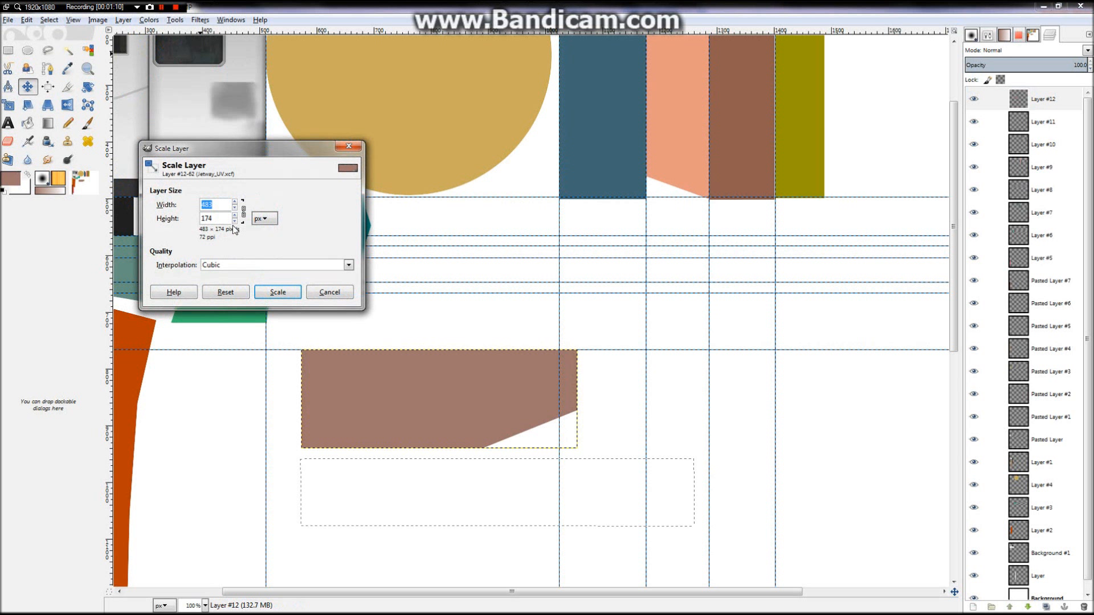
{"action": "left_click", "coordinate": [278, 293]}
{"action": "key", "text": "minus"}
{"action": "key", "text": "minus"}
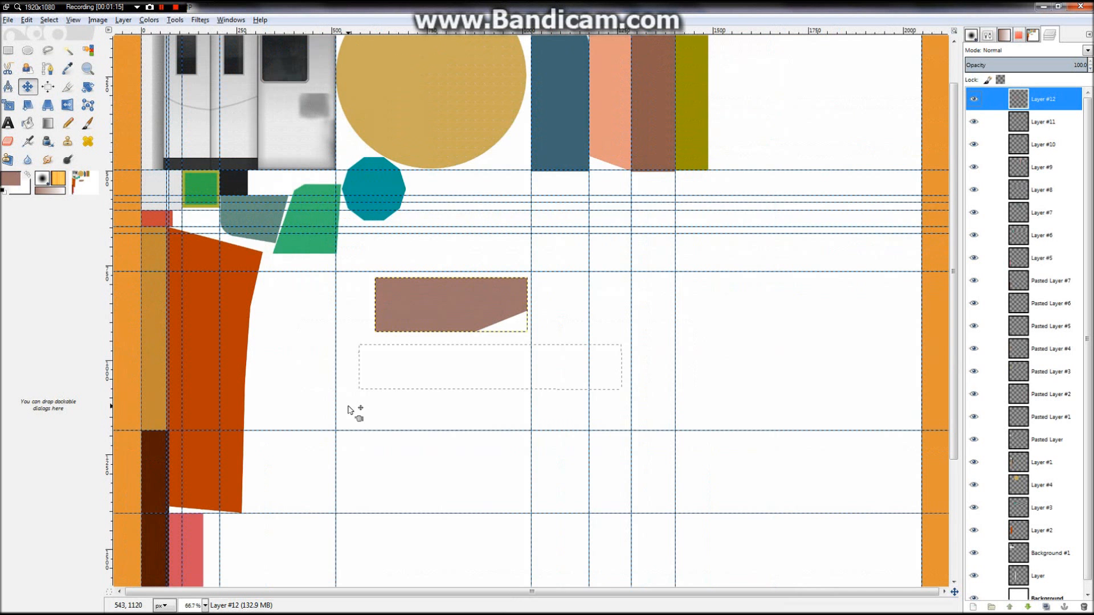
Move the brown shape directly below the tan circle, beside the teal polygon.
{"action": "left_click_drag", "start_coordinate": [484, 328], "coordinate": [508, 248]}
{"action": "key", "text": "1"}
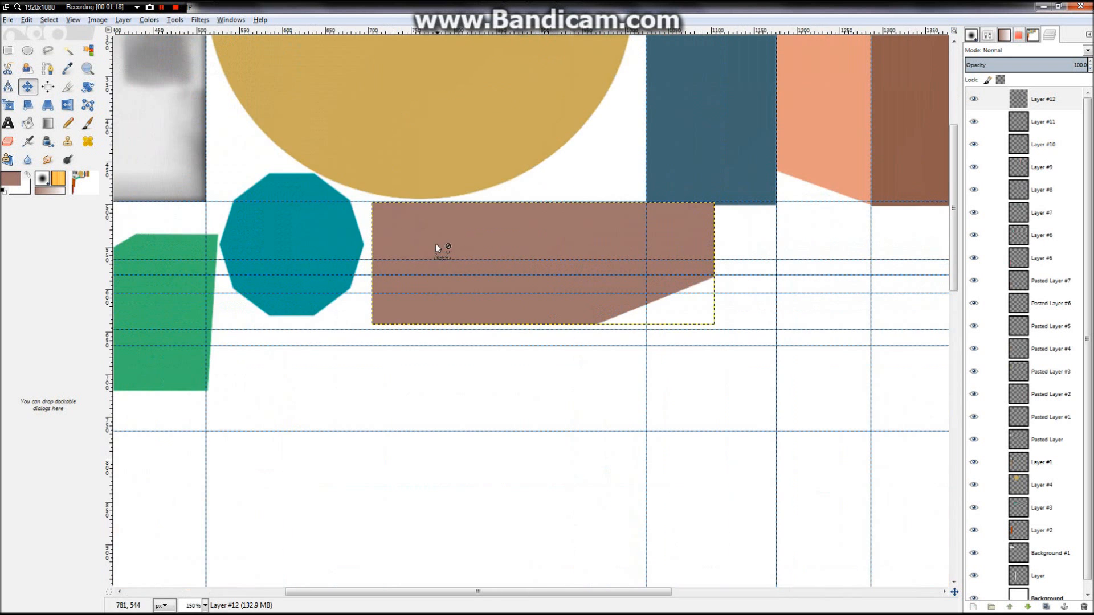
{"action": "key", "text": "minus"}
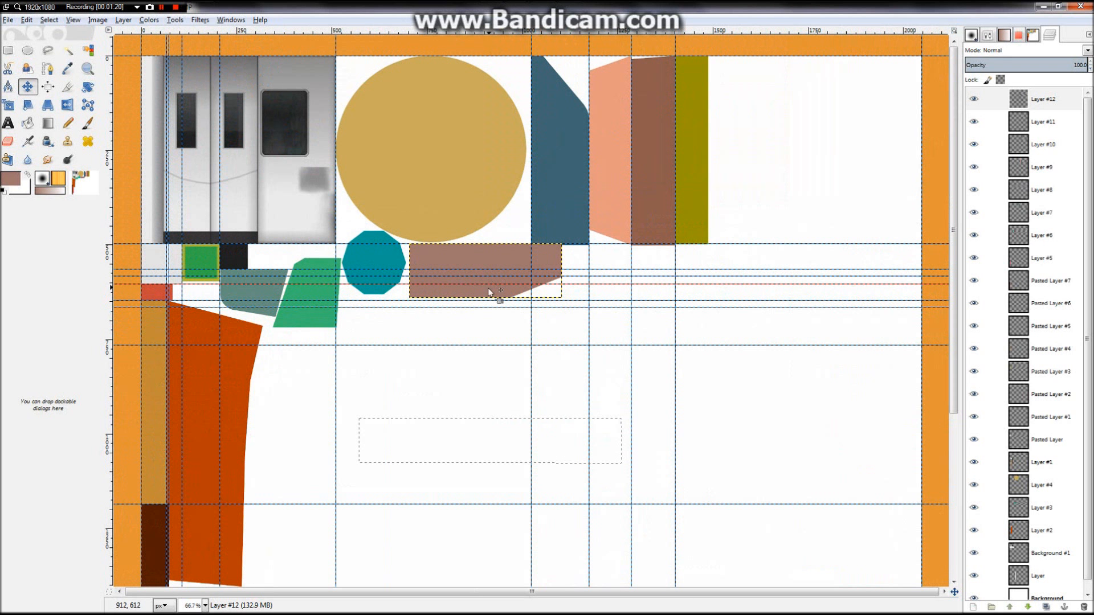
Move the brown shape on Layer #12 into the empty area below the green piece and rotate it 90° clockwise.
{"action": "left_click_drag", "start_coordinate": [488, 293], "coordinate": [353, 423]}
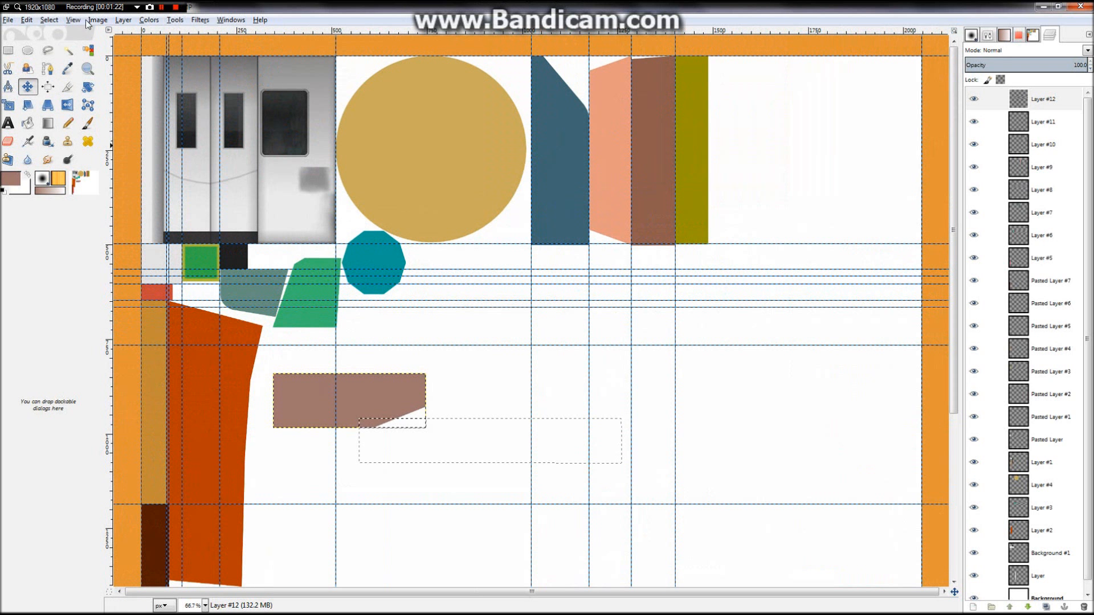
{"action": "left_click", "coordinate": [123, 20]}
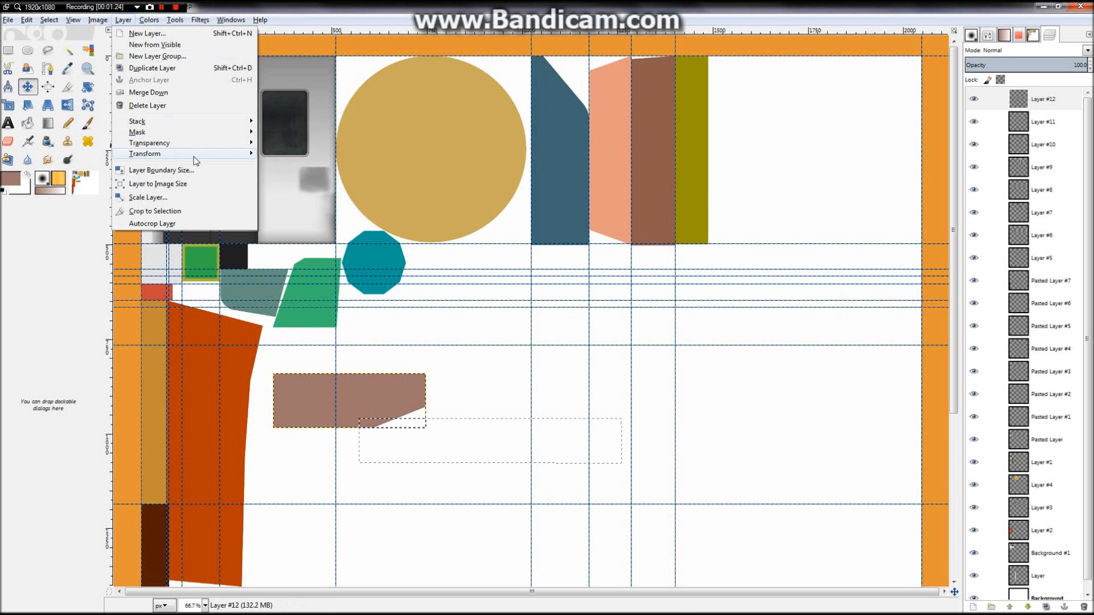
{"action": "mouse_move", "coordinate": [188, 159]}
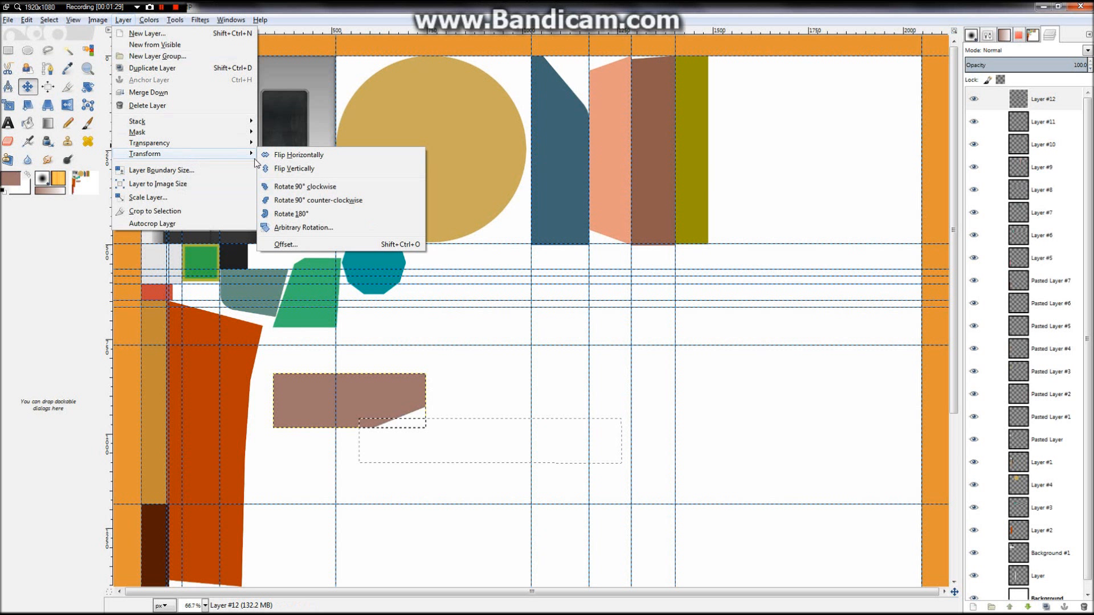
{"action": "left_click", "coordinate": [304, 187]}
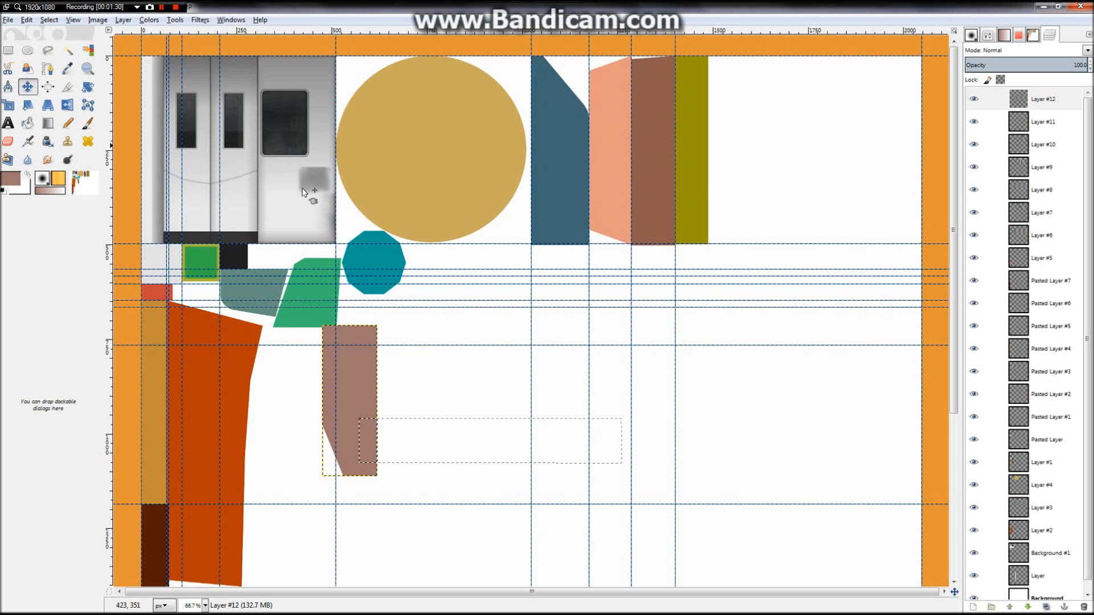
Flip the brown shape on Layer #12 vertically and move it directly below the green piece, beside the orange one.
{"action": "left_click", "coordinate": [123, 20]}
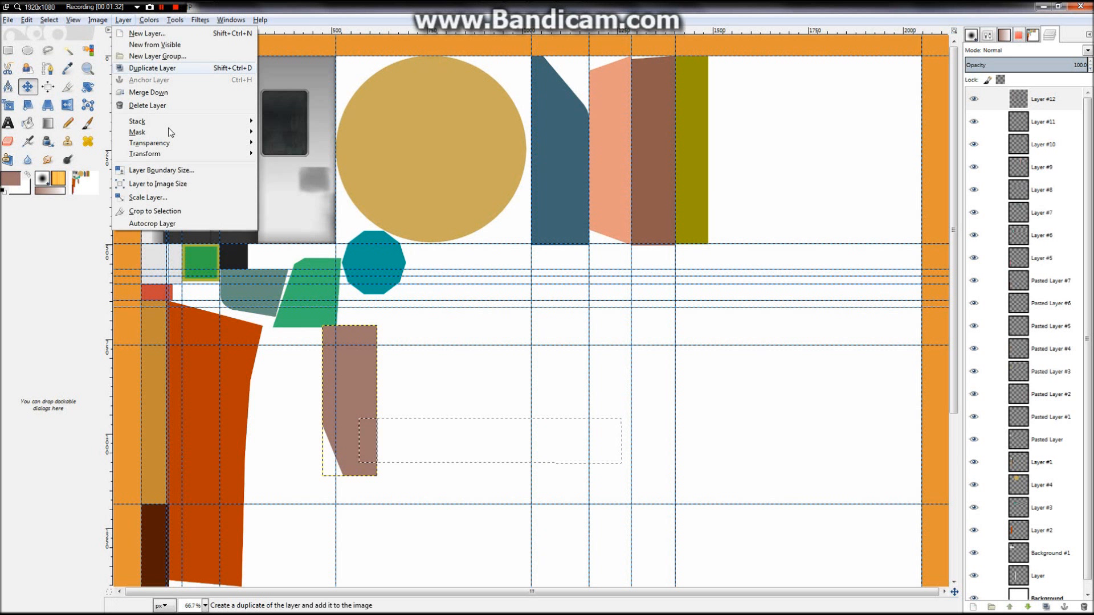
{"action": "mouse_move", "coordinate": [188, 153]}
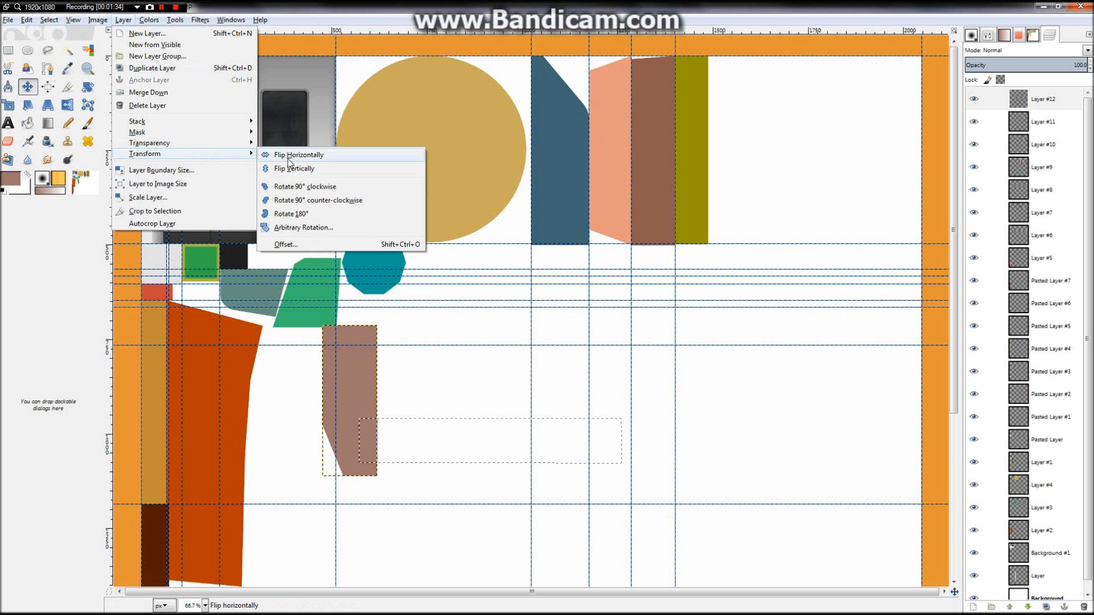
{"action": "left_click", "coordinate": [294, 167]}
{"action": "left_click_drag", "start_coordinate": [337, 371], "coordinate": [275, 381]}
{"action": "scroll", "coordinate": [270, 349], "scroll_direction": "up", "scroll_amount": 8, "text": "ctrl"}
{"action": "left_click_drag", "start_coordinate": [306, 311], "coordinate": [306, 251]}
{"action": "scroll", "coordinate": [319, 266], "scroll_direction": "down", "scroll_amount": 4, "text": "ctrl"}
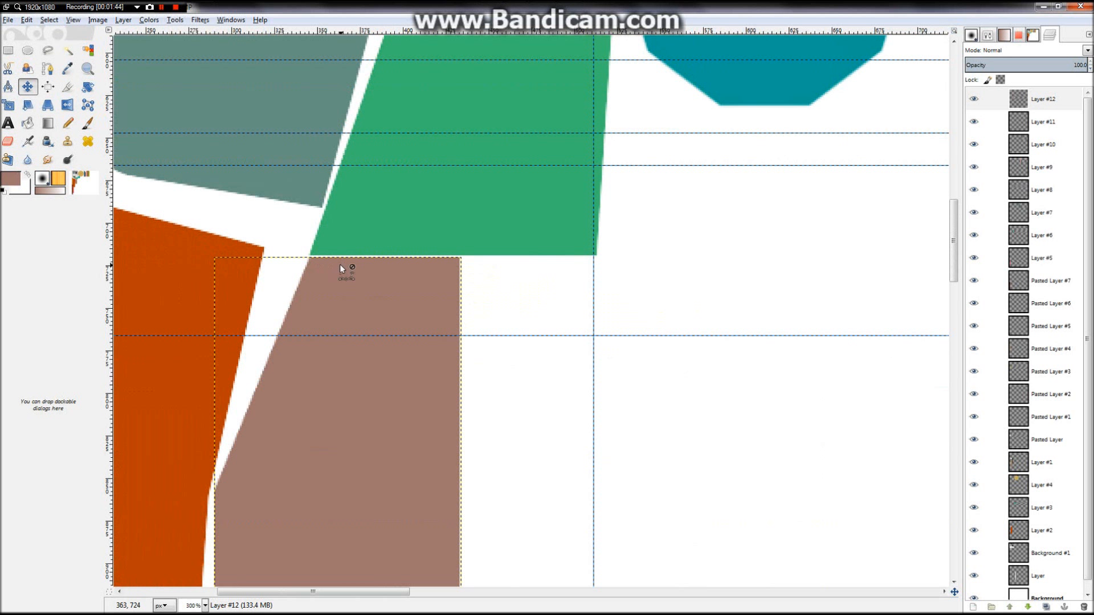
Place a horizontal guide along the green piece's lower edge, with the brown shape's upper edge flush against it.
{"action": "scroll", "coordinate": [340, 264], "scroll_direction": "up", "scroll_amount": 8, "text": "ctrl"}
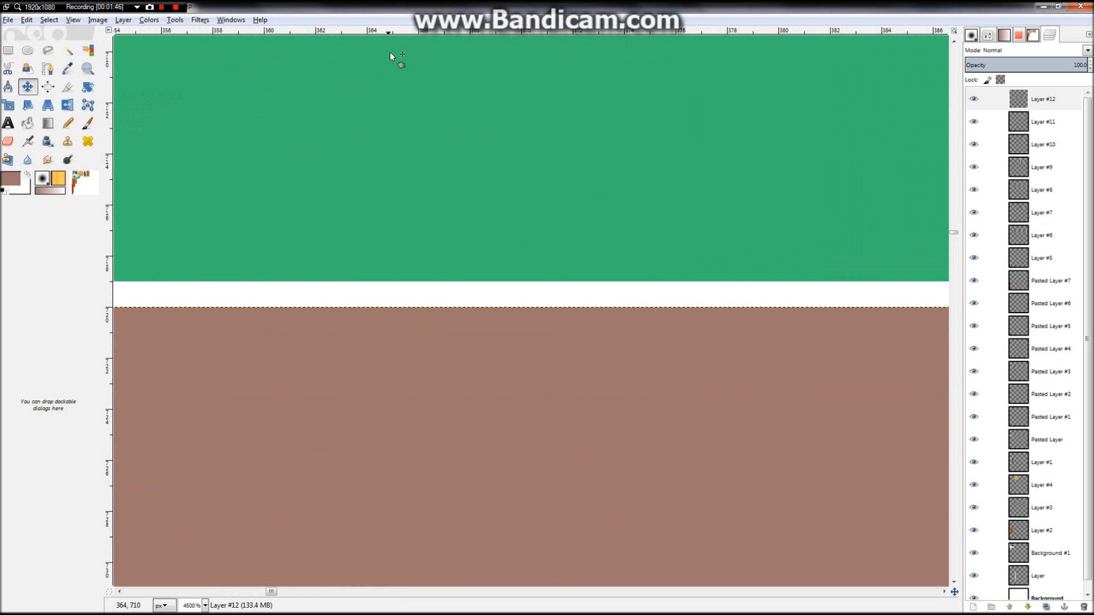
{"action": "left_click_drag", "start_coordinate": [397, 32], "coordinate": [402, 293]}
{"action": "scroll", "coordinate": [402, 294], "scroll_direction": "down", "scroll_amount": 5, "text": "ctrl"}
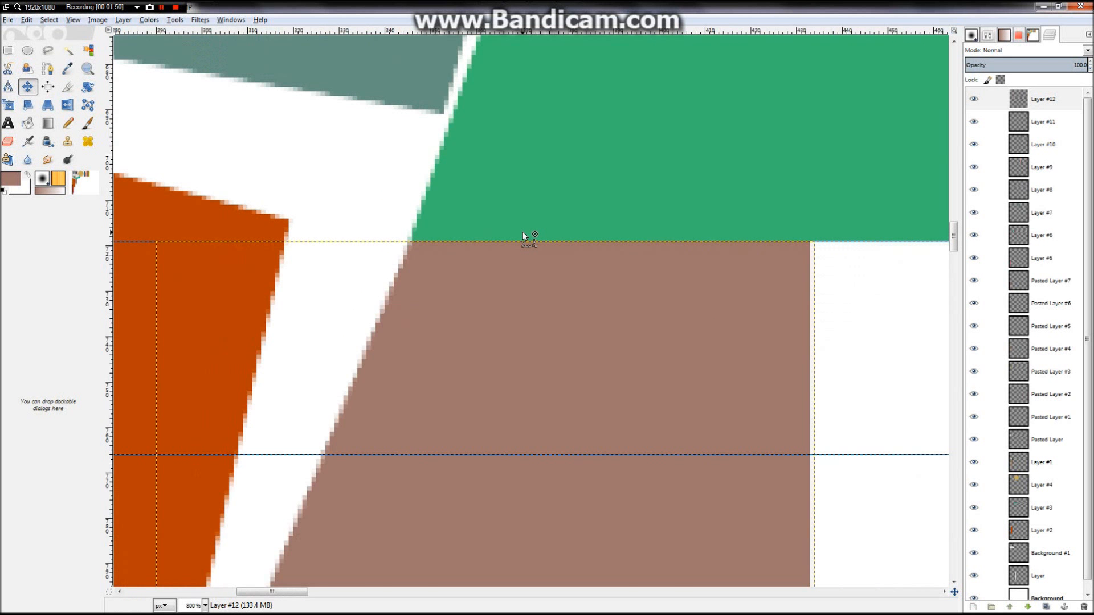
Place a vertical guide along the brown shape's left edge, at about 290 px.
{"action": "scroll", "coordinate": [522, 232], "scroll_direction": "down", "scroll_amount": 6, "text": "ctrl"}
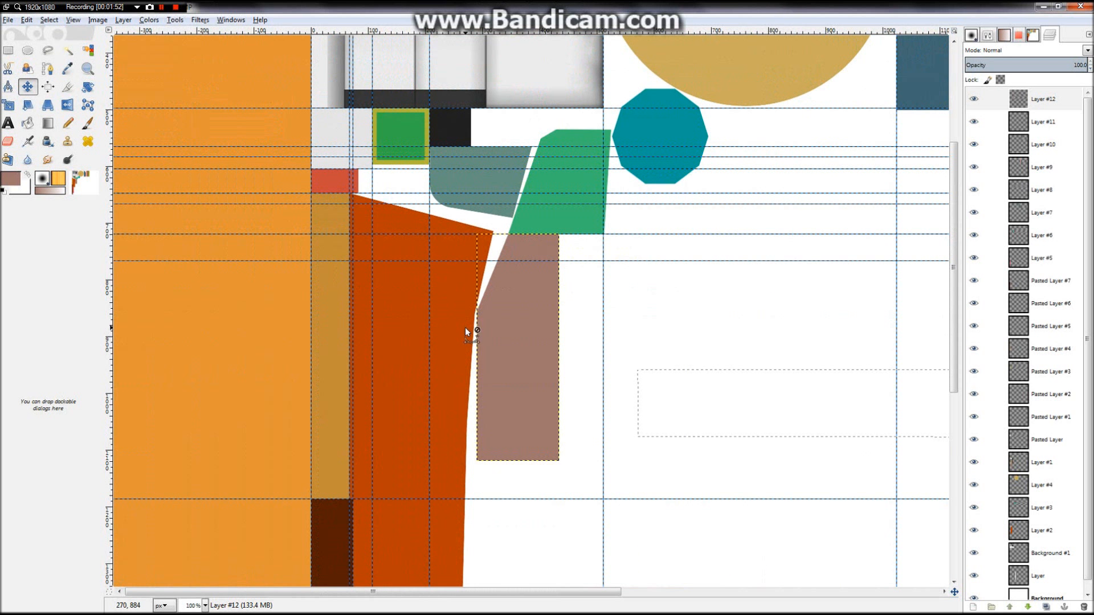
{"action": "scroll", "coordinate": [464, 327], "scroll_direction": "up", "scroll_amount": 6, "text": "ctrl"}
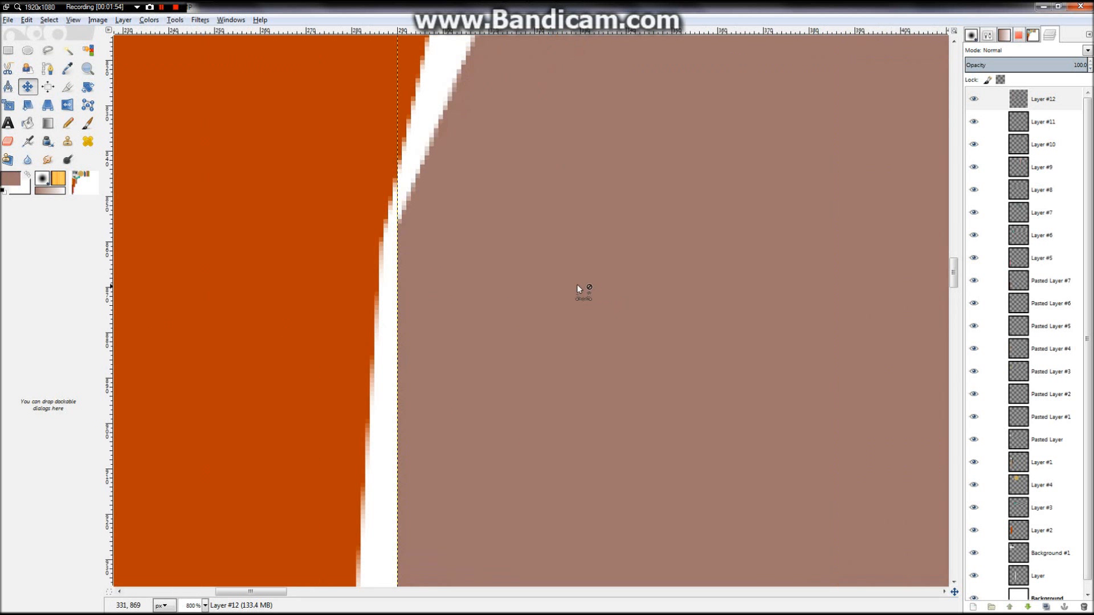
{"action": "scroll", "coordinate": [397, 369], "scroll_direction": "up", "scroll_amount": 4, "text": "ctrl"}
{"action": "left_click_drag", "start_coordinate": [109, 375], "coordinate": [401, 403]}
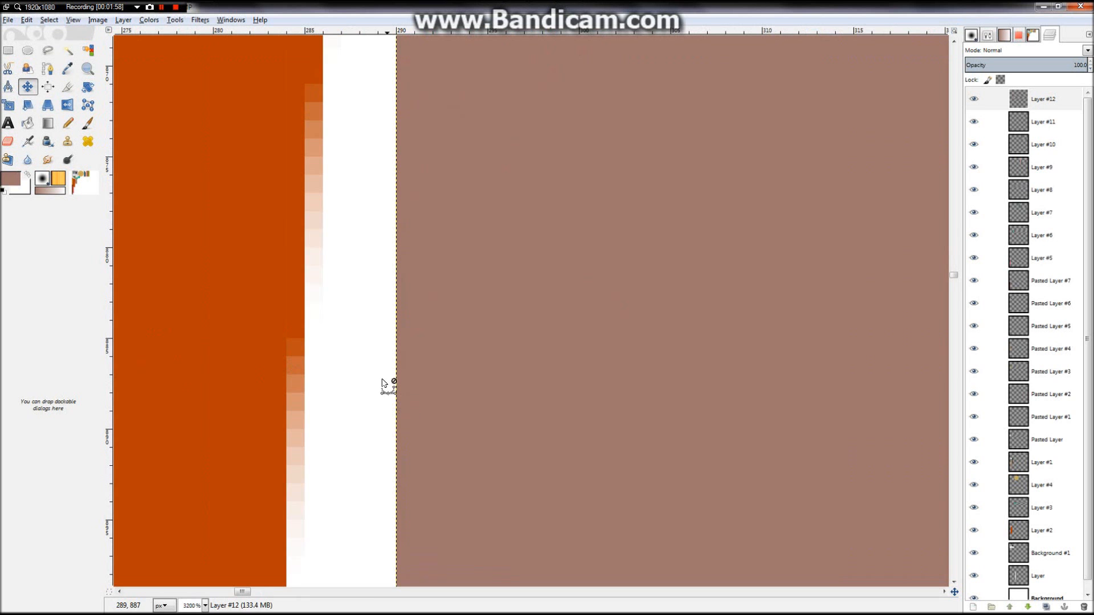
{"action": "scroll", "coordinate": [382, 380], "scroll_direction": "down", "scroll_amount": 12, "text": "ctrl"}
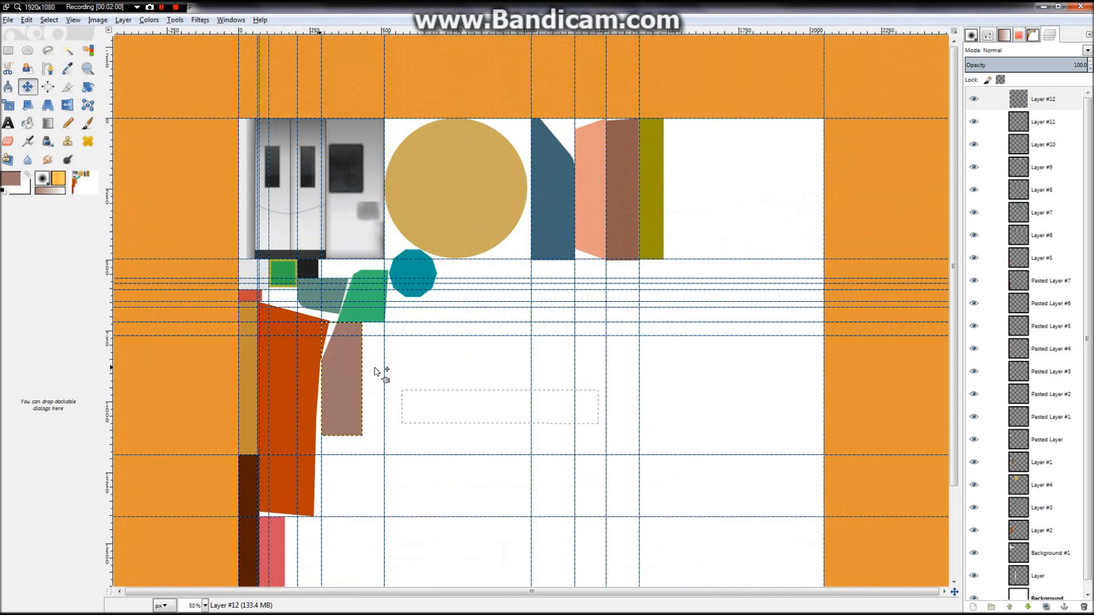
Place a vertical guide along the right edge of the brown shape.
{"action": "scroll", "coordinate": [351, 420], "scroll_direction": "up", "scroll_amount": 7, "text": "ctrl"}
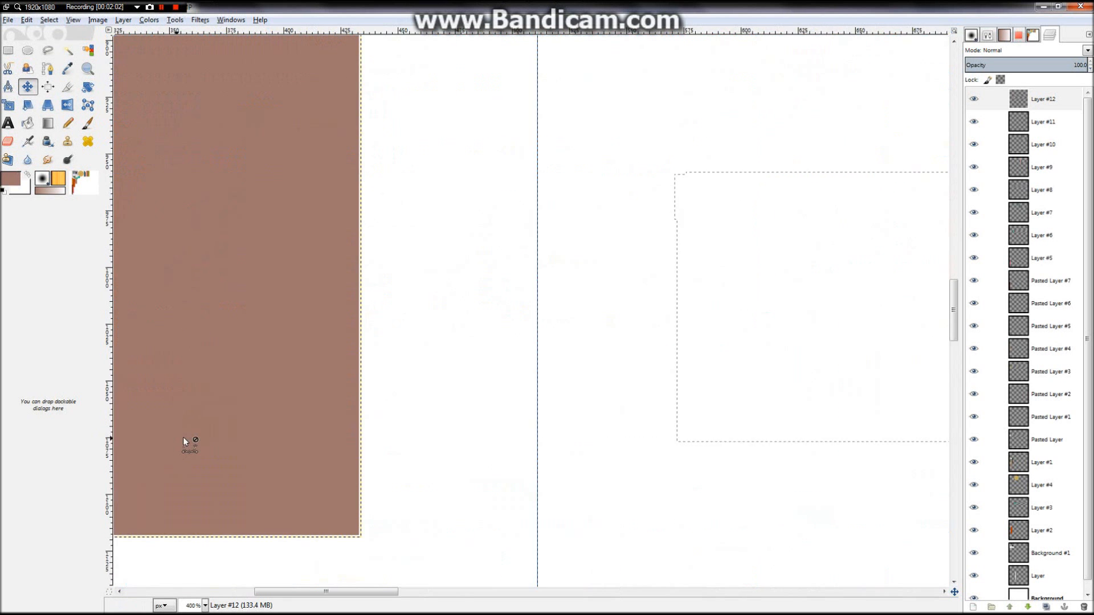
{"action": "left_click_drag", "start_coordinate": [113, 443], "coordinate": [430, 447]}
{"action": "scroll", "coordinate": [408, 414], "scroll_direction": "down", "scroll_amount": 7, "text": "ctrl"}
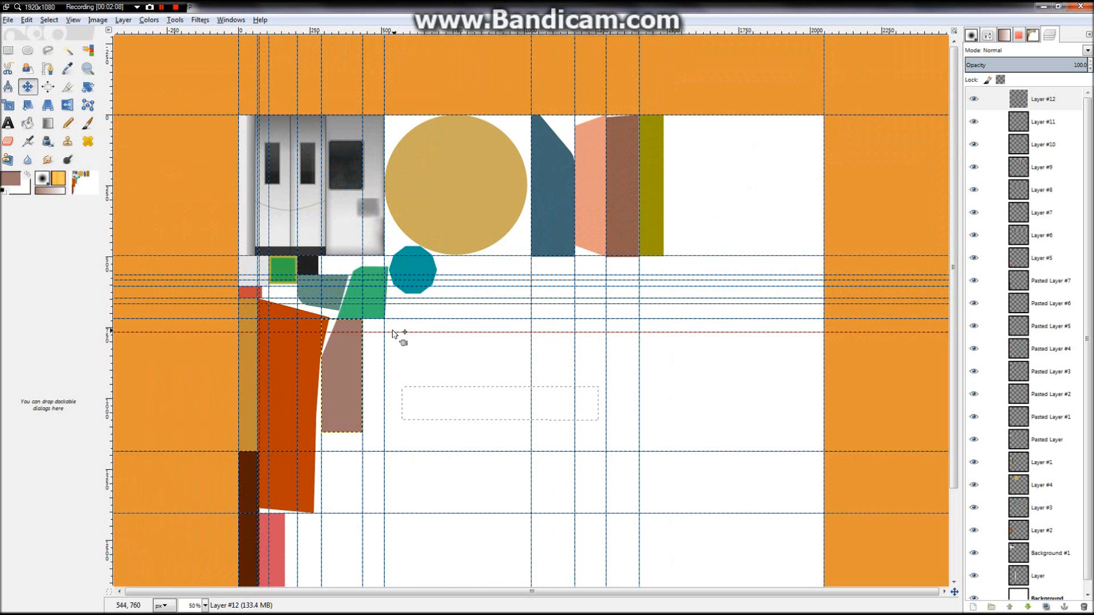
Save the changes to the UV texture in its existing project file.
{"action": "scroll", "coordinate": [392, 333], "scroll_direction": "down", "scroll_amount": 2, "text": "ctrl"}
{"action": "mouse_move", "coordinate": [408, 6]}
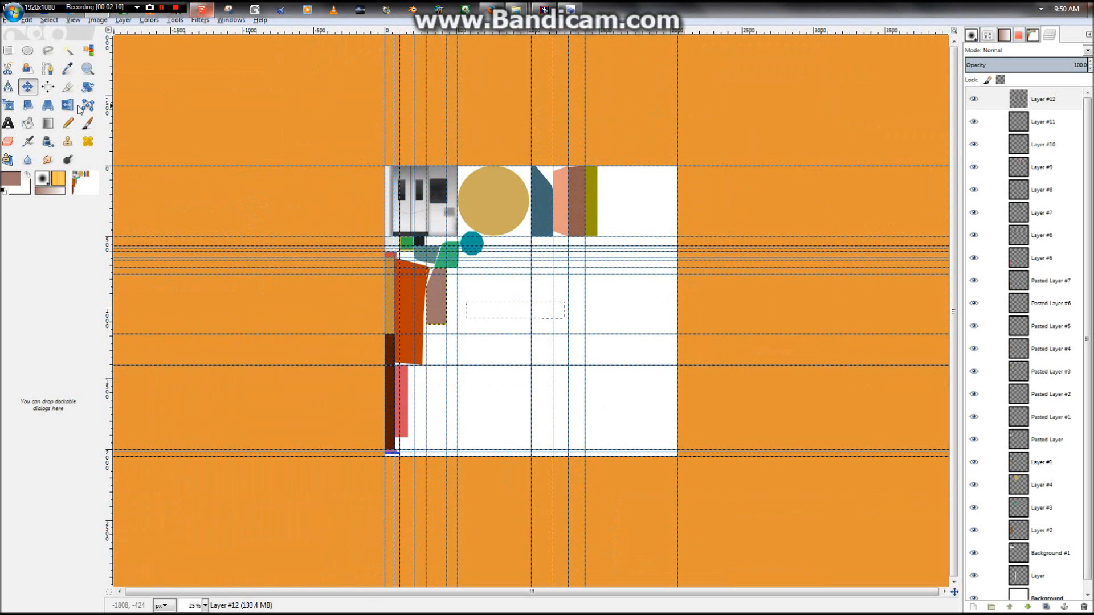
{"action": "left_click", "coordinate": [8, 20]}
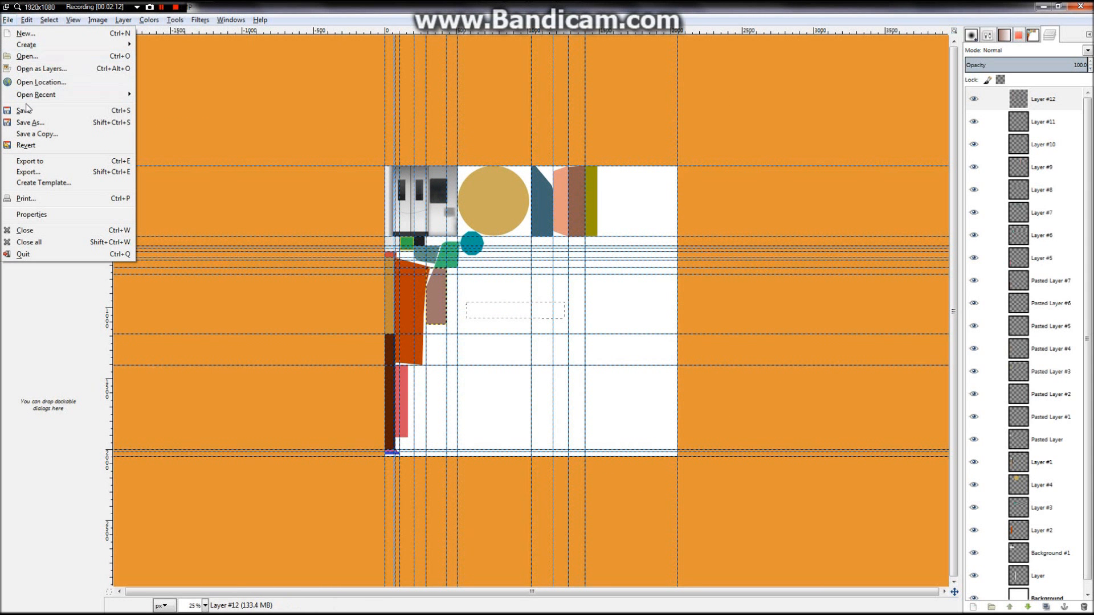
{"action": "left_click", "coordinate": [26, 109]}
{"action": "left_click", "coordinate": [5, 21]}
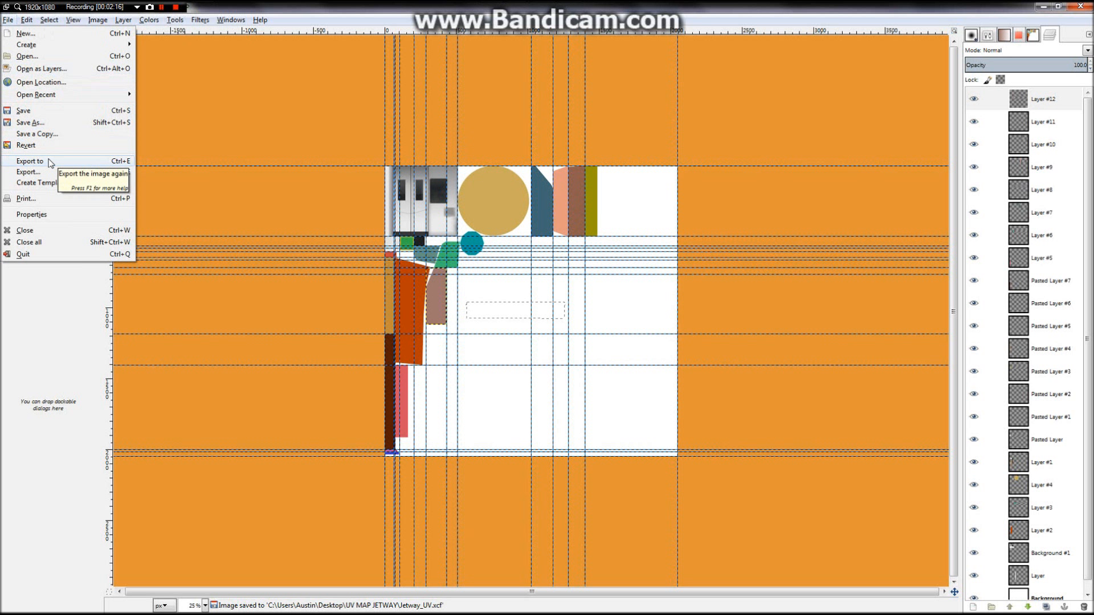
{"action": "left_click", "coordinate": [613, 219]}
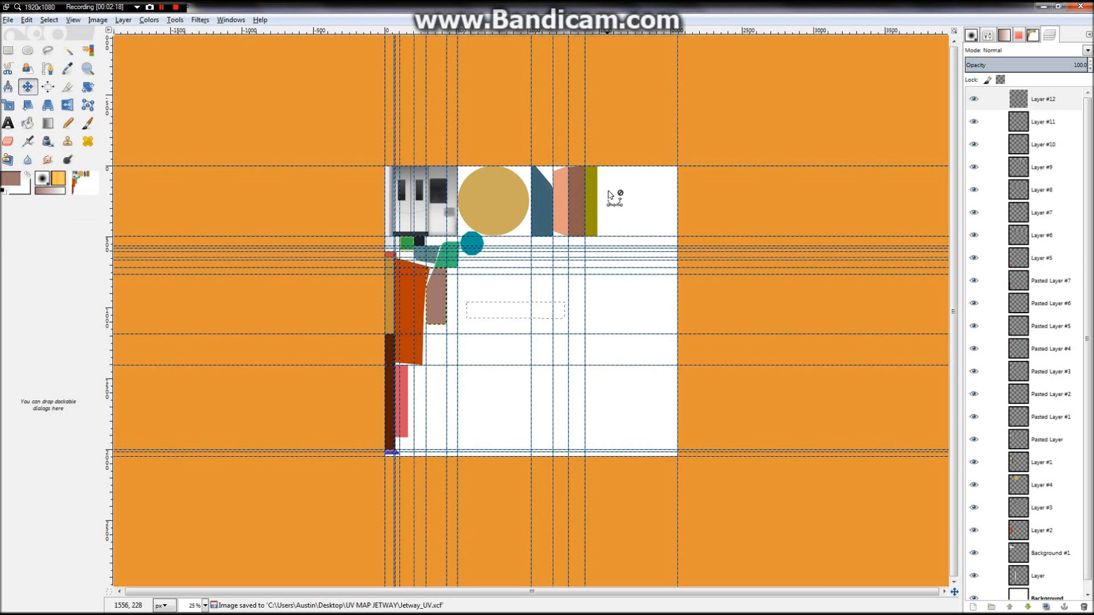
{"action": "scroll", "coordinate": [607, 187], "scroll_direction": "up", "scroll_amount": 3, "text": "ctrl"}
{"action": "scroll", "coordinate": [607, 187], "scroll_direction": "down", "scroll_amount": 2, "text": "ctrl"}
{"action": "scroll", "coordinate": [619, 136], "scroll_direction": "up", "scroll_amount": 3, "text": "ctrl"}
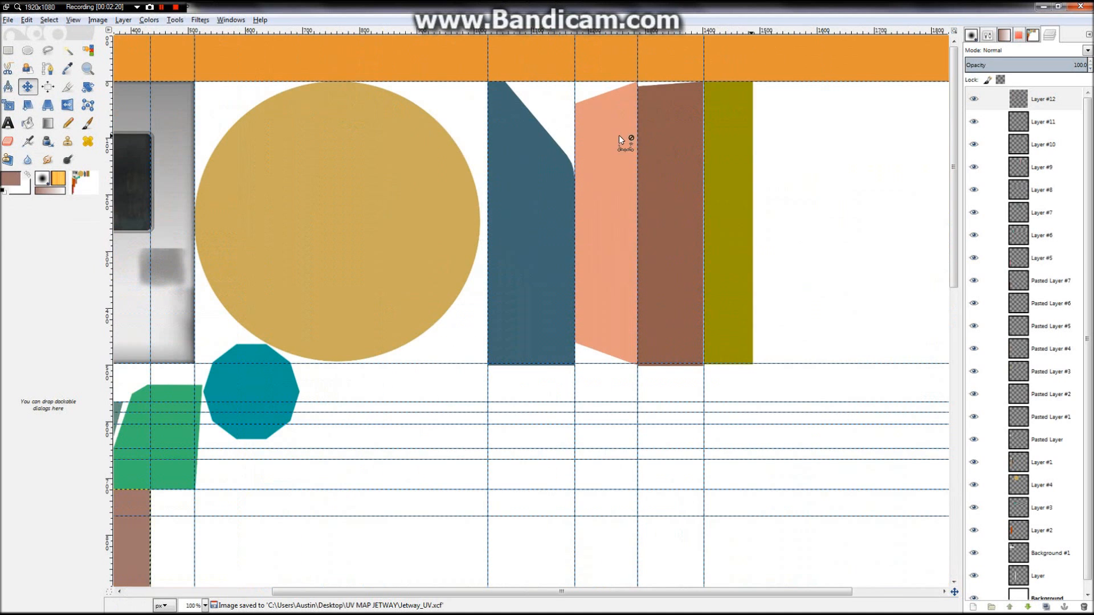
{"action": "scroll", "coordinate": [561, 97], "scroll_direction": "down", "scroll_amount": 3, "text": "ctrl"}
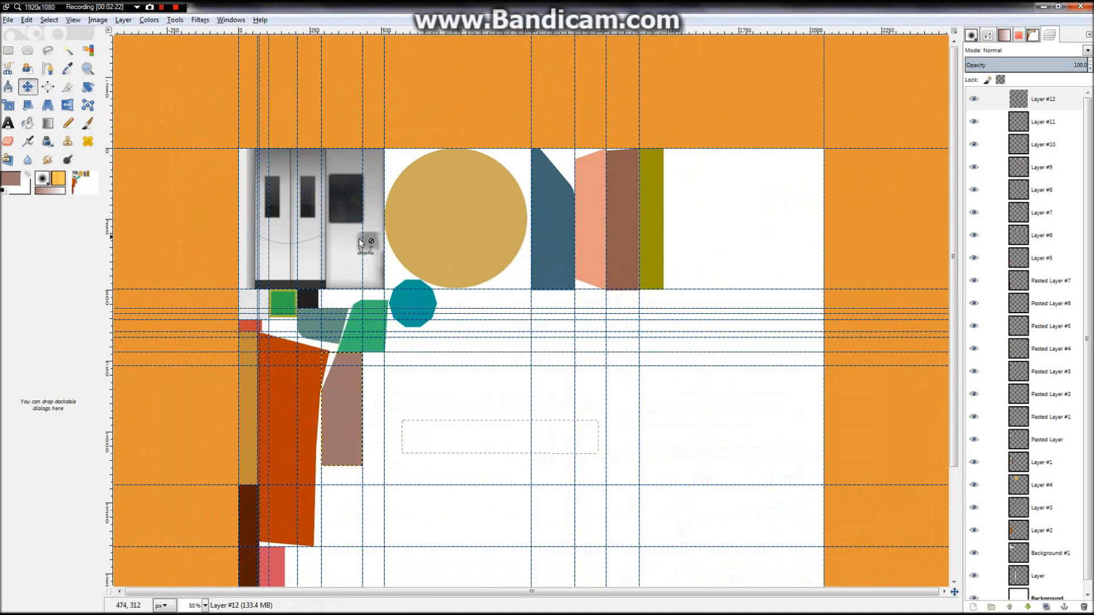
{"action": "scroll", "coordinate": [664, 112], "scroll_direction": "up", "scroll_amount": 3, "text": "ctrl"}
Switch to SketchUp to examine the faceted side wall and connecting block of the jetway's round end section, and return to GIMP.
{"action": "mouse_move", "coordinate": [512, 5]}
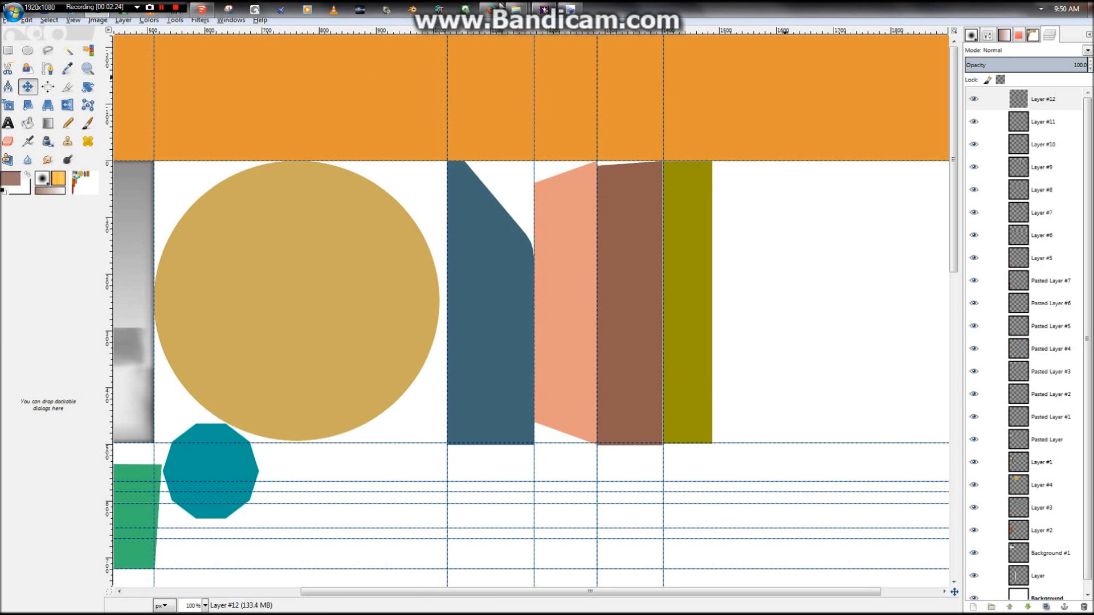
{"action": "left_click", "coordinate": [202, 9]}
{"action": "mouse_move", "coordinate": [593, 183]}
{"action": "middle_mouse_down"}
{"action": "mouse_move", "coordinate": [699, 208]}
{"action": "mouse_move", "coordinate": [703, 241]}
{"action": "mouse_move", "coordinate": [944, 246]}
{"action": "middle_mouse_up"}
{"action": "middle_click_drag", "start_coordinate": [624, 128], "coordinate": [745, 190]}
{"action": "scroll", "coordinate": [822, 139], "scroll_direction": "up", "scroll_amount": 2}
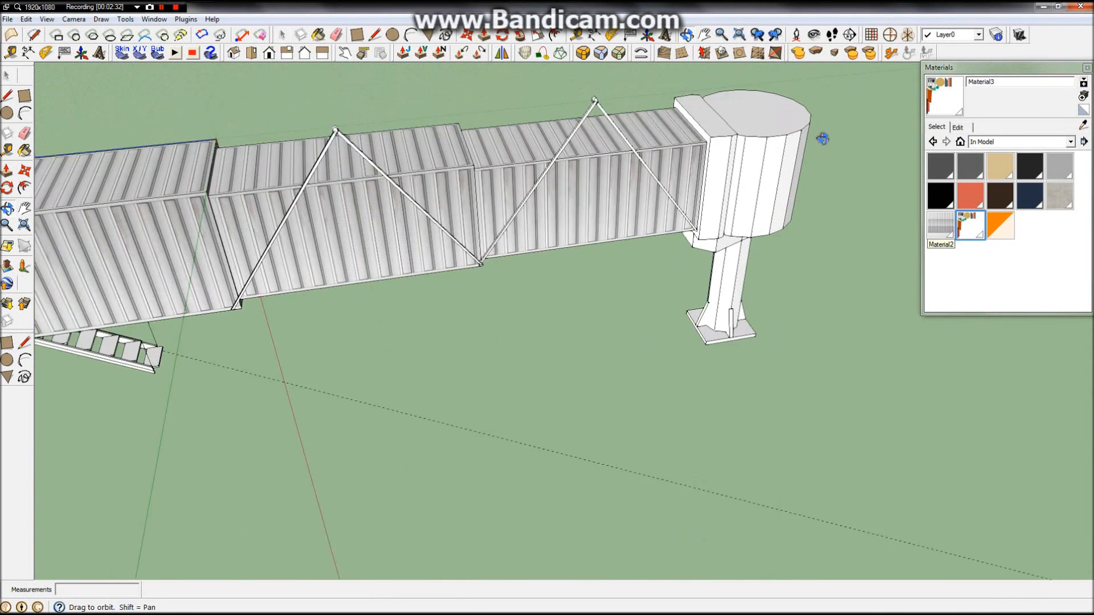
{"action": "scroll", "coordinate": [822, 139], "scroll_direction": "up", "scroll_amount": 3}
{"action": "middle_click_drag", "start_coordinate": [681, 176], "coordinate": [420, 294]}
{"action": "scroll", "coordinate": [420, 294], "scroll_direction": "up", "scroll_amount": 4}
{"action": "middle_click_drag", "start_coordinate": [432, 346], "coordinate": [559, 305]}
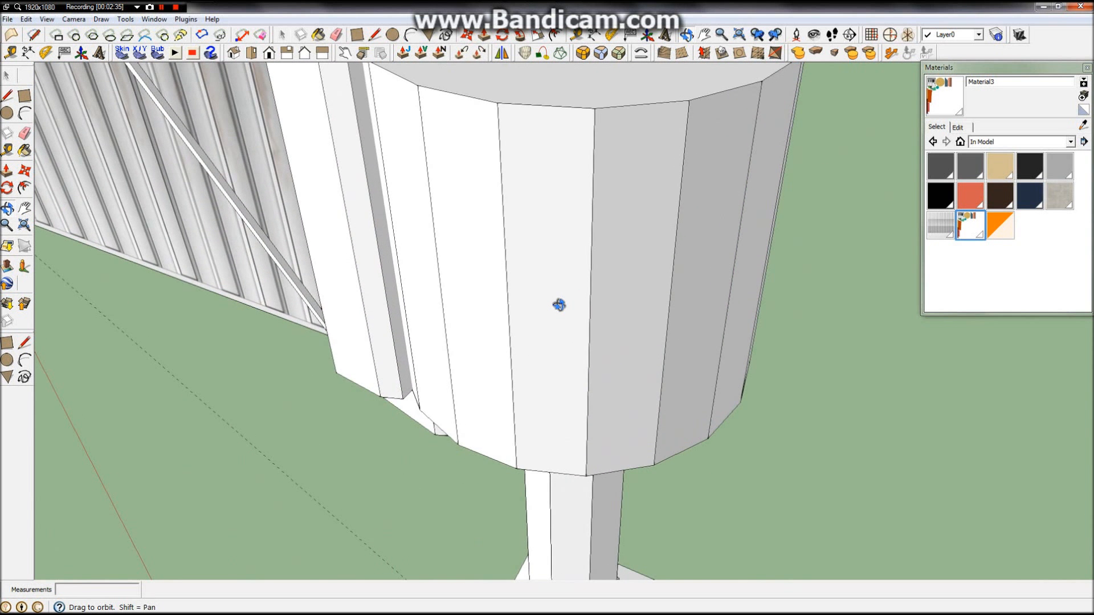
{"action": "scroll", "coordinate": [559, 305], "scroll_direction": "down", "scroll_amount": 5}
{"action": "middle_click_drag", "start_coordinate": [591, 266], "coordinate": [63, 393]}
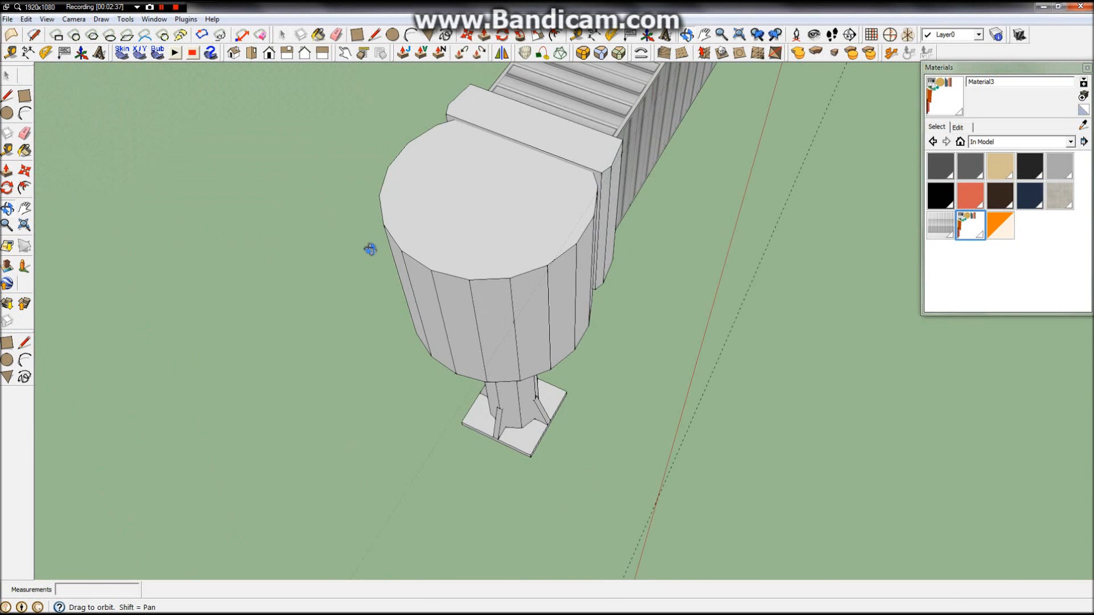
{"action": "middle_click_drag", "start_coordinate": [371, 249], "coordinate": [368, 243]}
{"action": "middle_click_drag", "start_coordinate": [471, 332], "coordinate": [393, 114]}
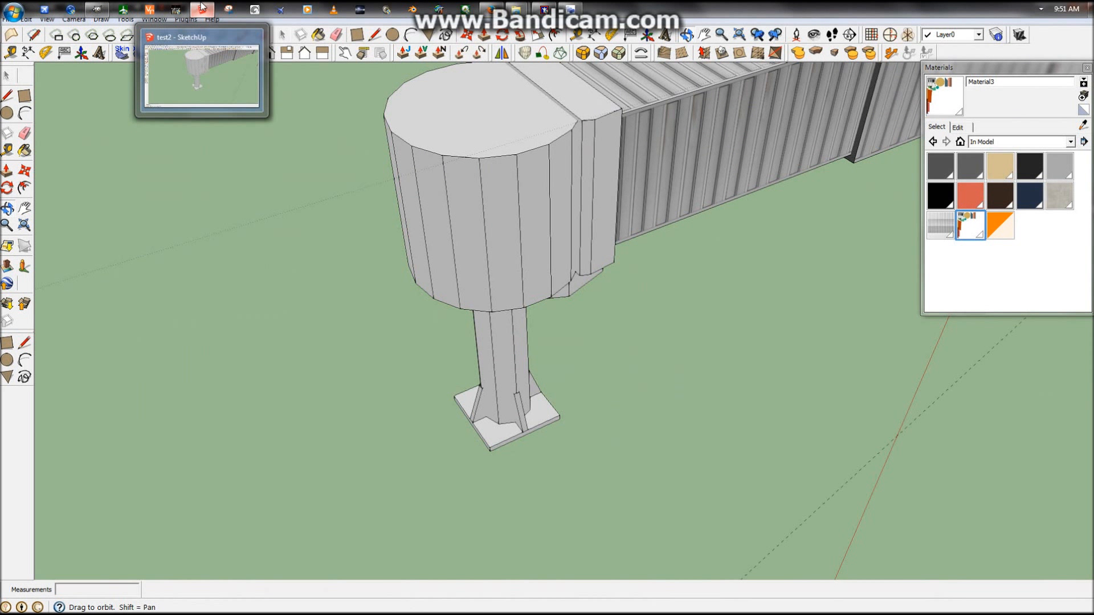
{"action": "left_click", "coordinate": [95, 10]}
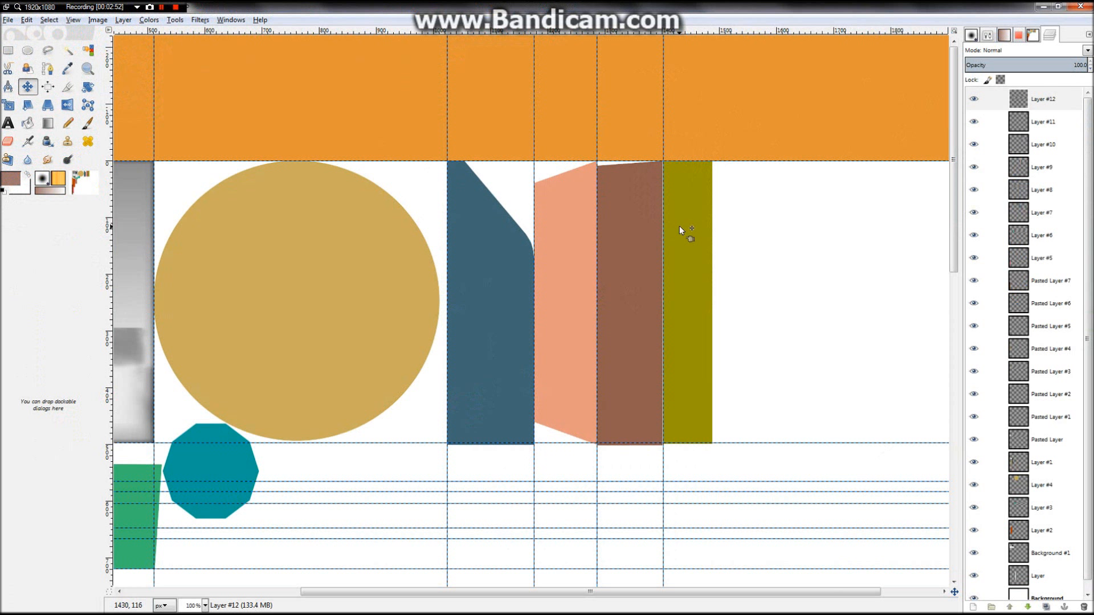
Duplicate Layer #11, which holds the olive strip.
{"action": "left_click", "coordinate": [988, 121]}
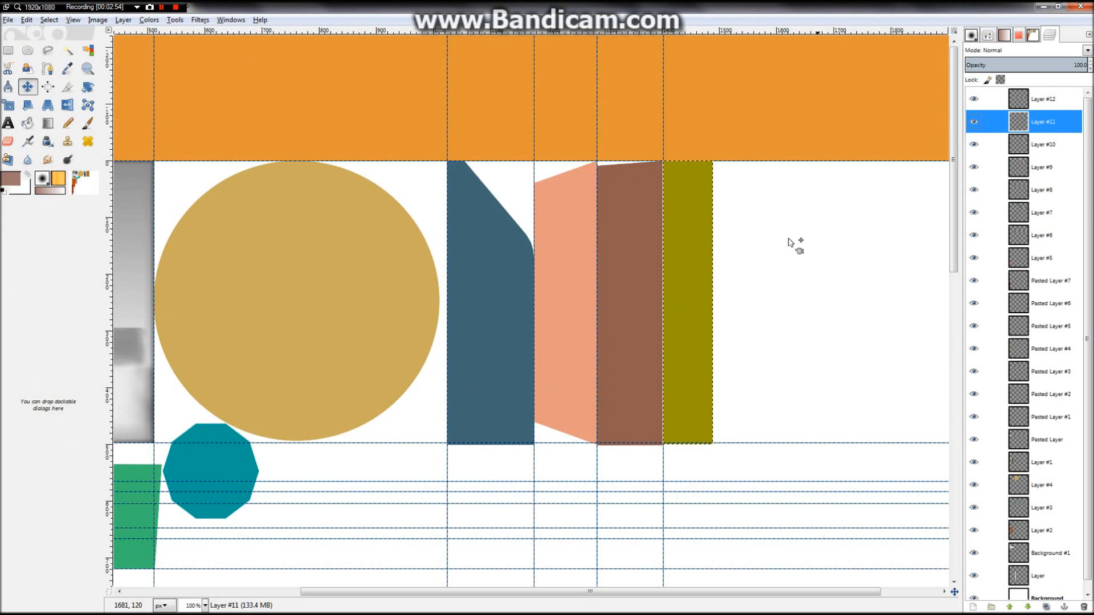
{"action": "key", "text": "shift+ctrl+d"}
Try placing the duplicated olive strip directly beside the original, and undo the move.
{"action": "left_click_drag", "start_coordinate": [692, 282], "coordinate": [744, 281]}
{"action": "scroll", "coordinate": [546, 269], "scroll_direction": "down", "scroll_amount": 4, "text": "ctrl"}
{"action": "scroll", "coordinate": [620, 234], "scroll_direction": "up", "scroll_amount": 2, "text": "ctrl"}
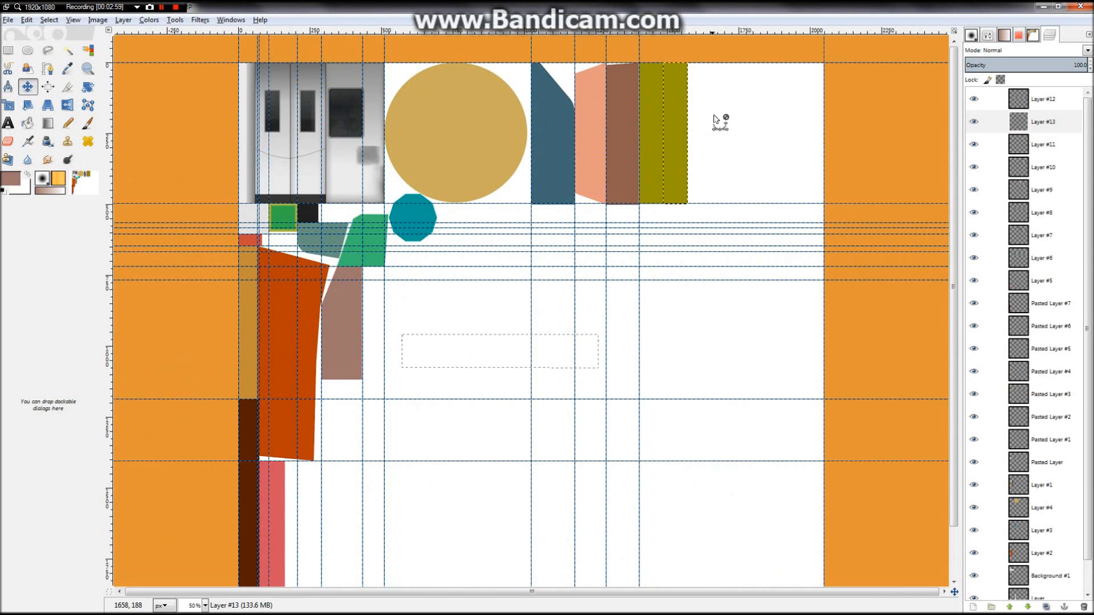
{"action": "scroll", "coordinate": [659, 185], "scroll_direction": "up", "scroll_amount": 2, "text": "ctrl"}
{"action": "scroll", "coordinate": [628, 223], "scroll_direction": "down", "scroll_amount": 2, "text": "ctrl"}
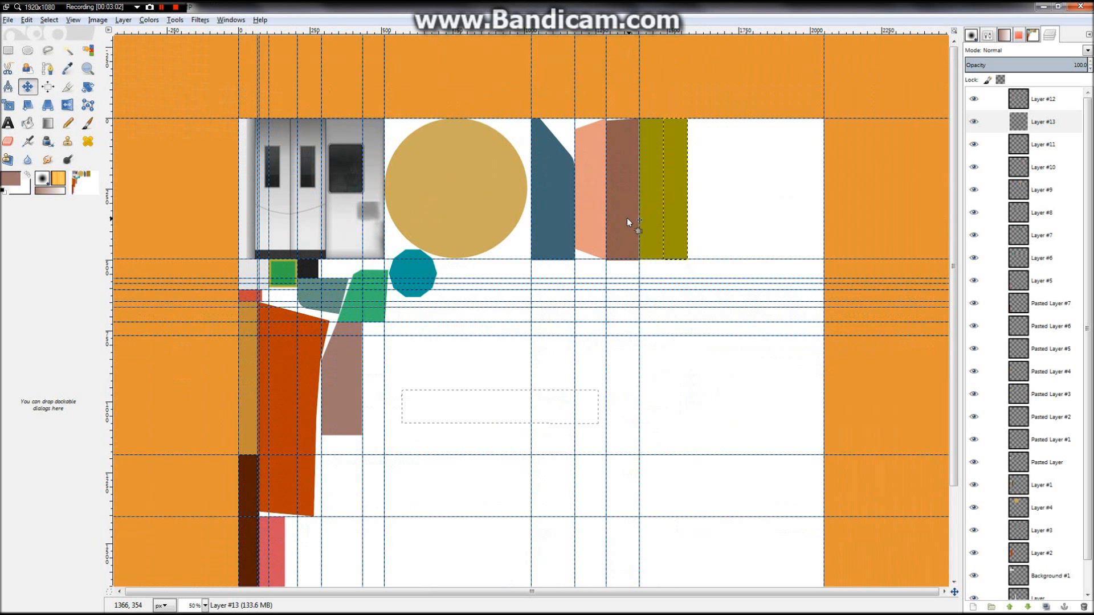
{"action": "key", "text": "ctrl+z"}
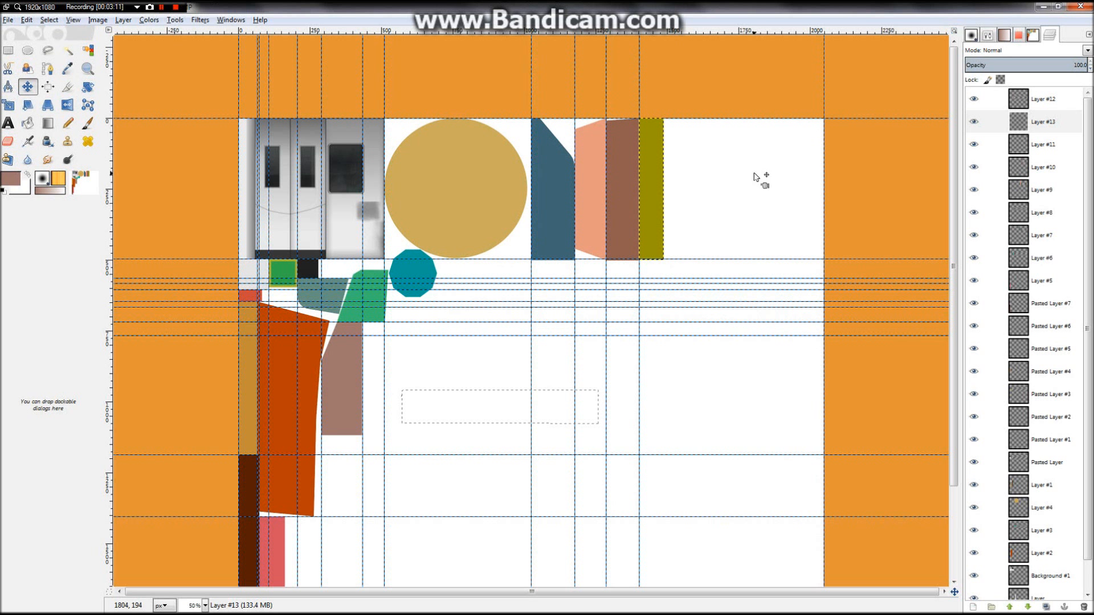
Switch to SketchUp to examine the round end section, its support column and the whole jetway for remaining untextured parts.
{"action": "mouse_move", "coordinate": [475, 6]}
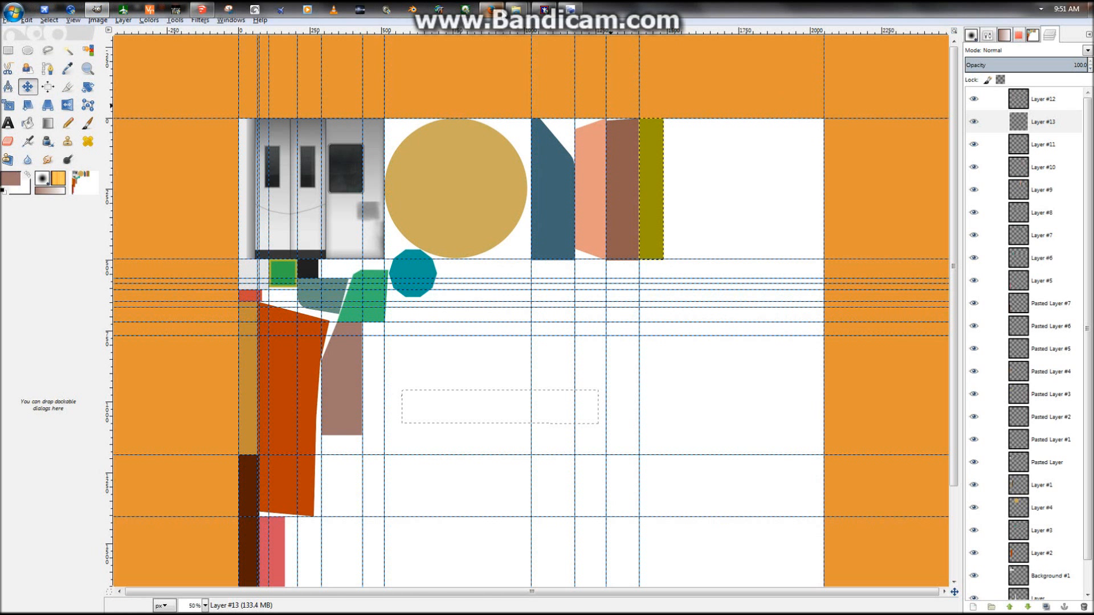
{"action": "left_click", "coordinate": [201, 9]}
{"action": "mouse_move", "coordinate": [451, 207]}
{"action": "left_mouse_down"}
{"action": "mouse_move", "coordinate": [419, 174]}
{"action": "mouse_move", "coordinate": [419, 100]}
{"action": "mouse_move", "coordinate": [542, 127]}
{"action": "mouse_move", "coordinate": [502, 212]}
{"action": "mouse_move", "coordinate": [536, 326]}
{"action": "mouse_move", "coordinate": [397, 241]}
{"action": "left_mouse_up"}
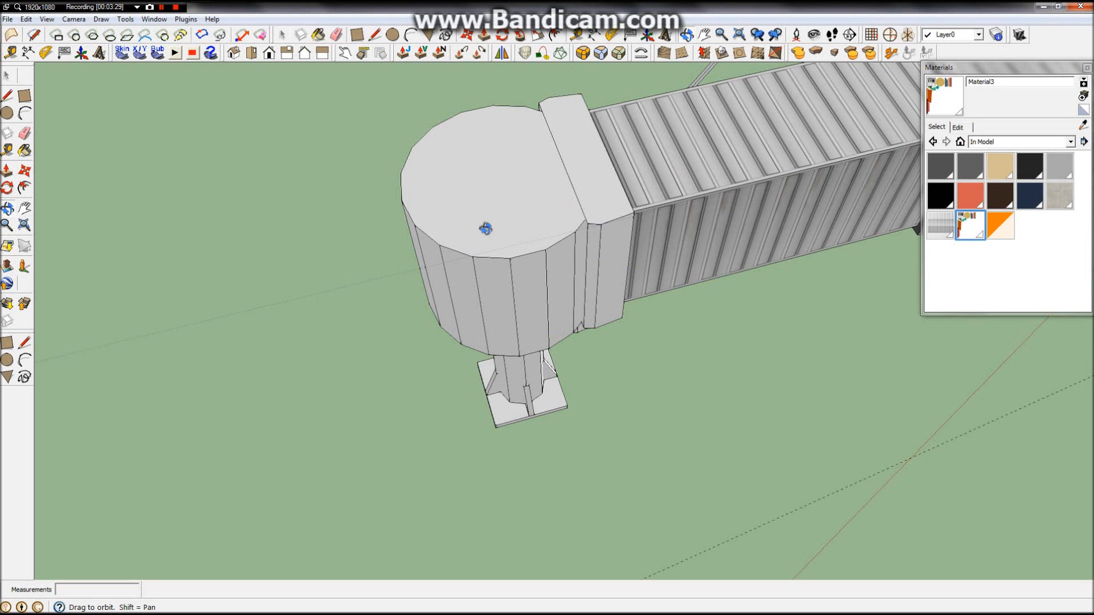
{"action": "left_click_drag", "start_coordinate": [529, 310], "coordinate": [421, 163]}
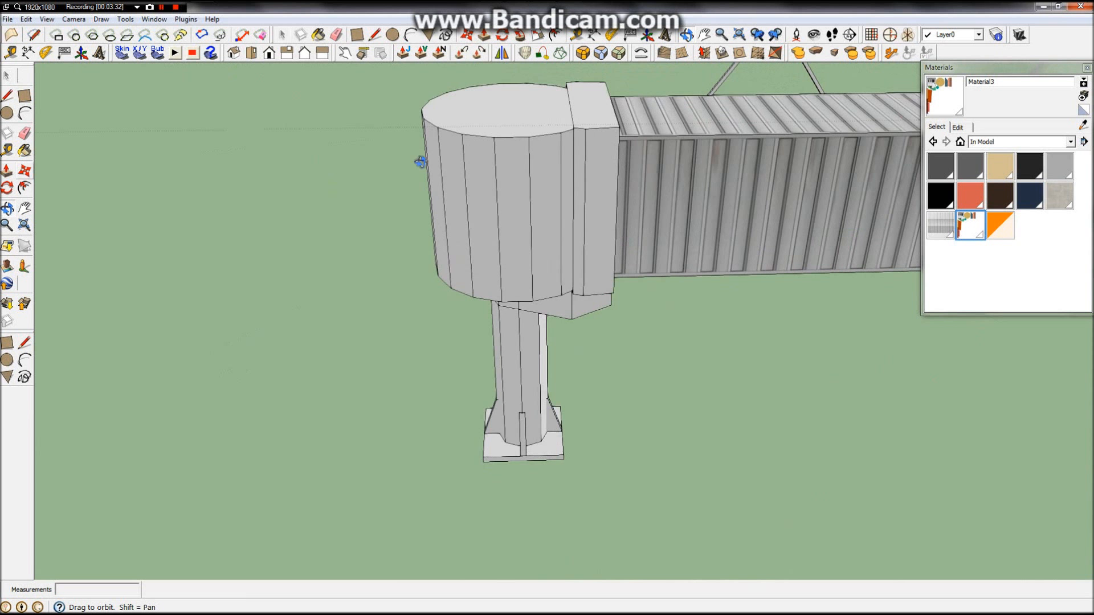
{"action": "scroll", "coordinate": [379, 100], "scroll_direction": "down", "scroll_amount": 10}
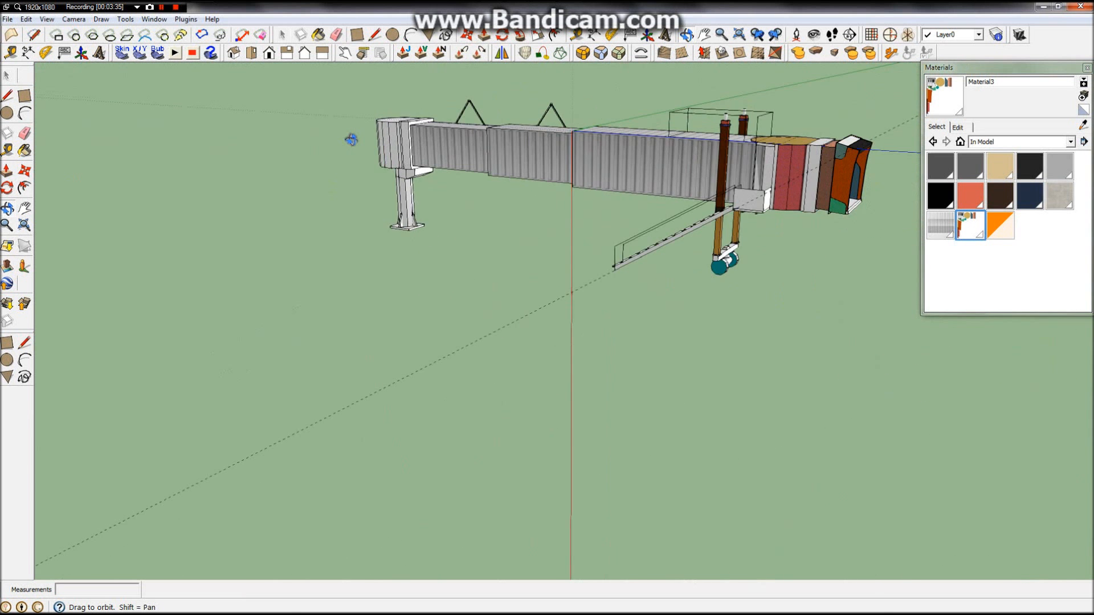
{"action": "left_click_drag", "start_coordinate": [351, 145], "coordinate": [594, 253]}
{"action": "scroll", "coordinate": [308, 325], "scroll_direction": "up", "scroll_amount": 6}
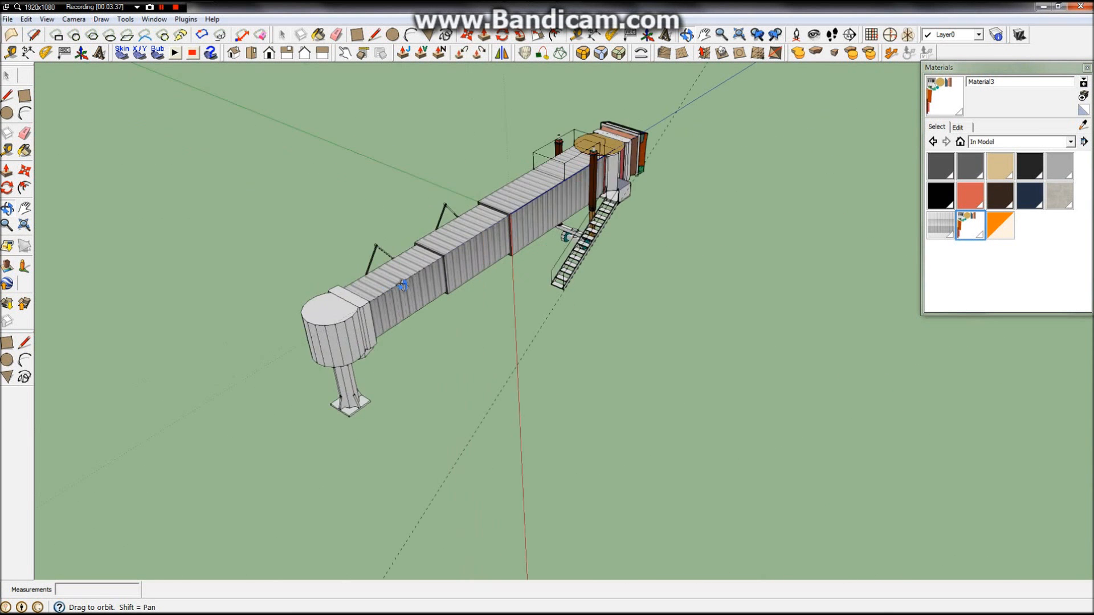
{"action": "scroll", "coordinate": [269, 378], "scroll_direction": "up", "scroll_amount": 8}
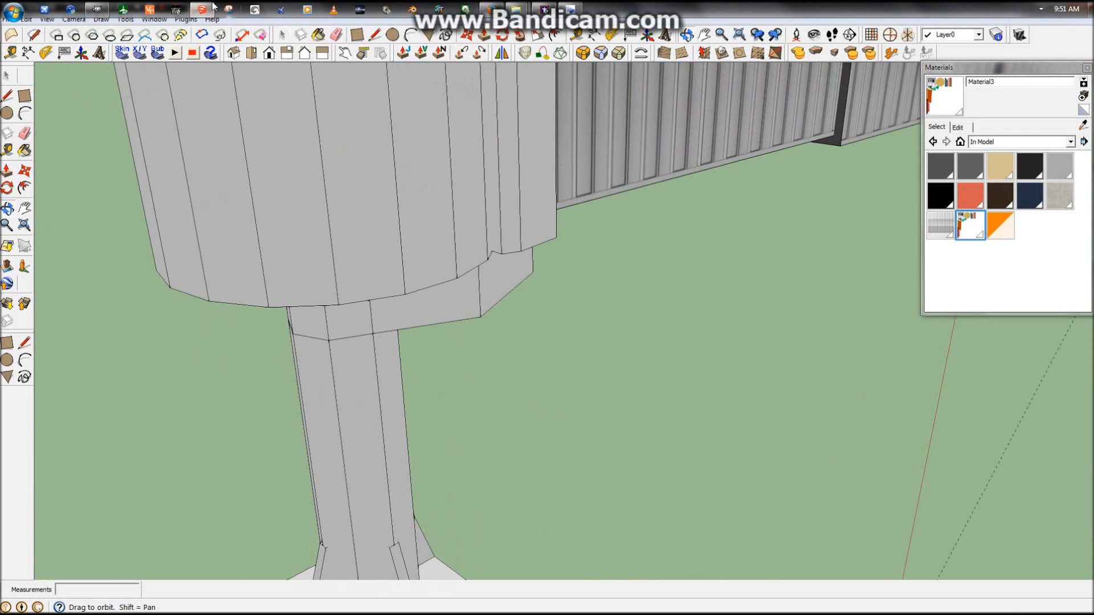
Switch to GIMP and export the texture as Jetway_UV.png in the UV MAP JETWAY folder, replacing the existing file.
{"action": "left_click", "coordinate": [93, 6]}
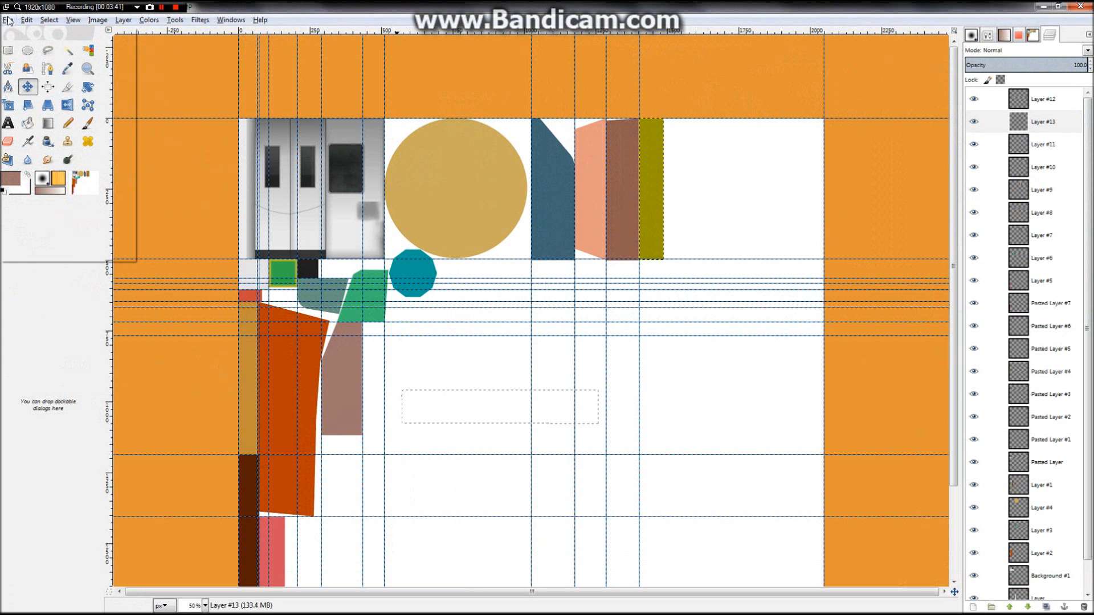
{"action": "left_click", "coordinate": [8, 19]}
{"action": "left_click", "coordinate": [29, 172]}
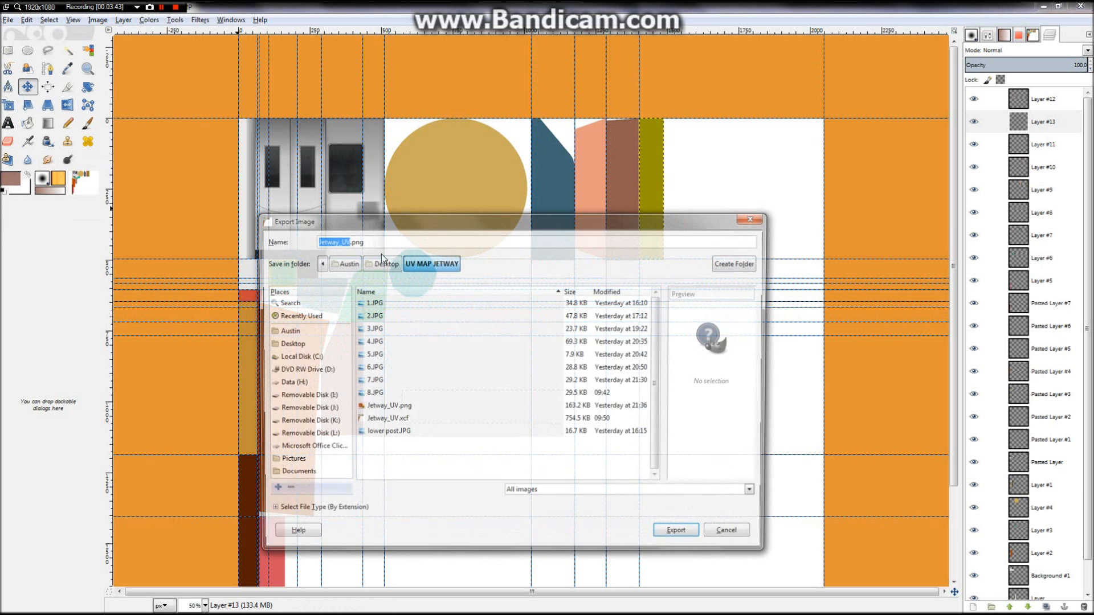
{"action": "left_click", "coordinate": [679, 535]}
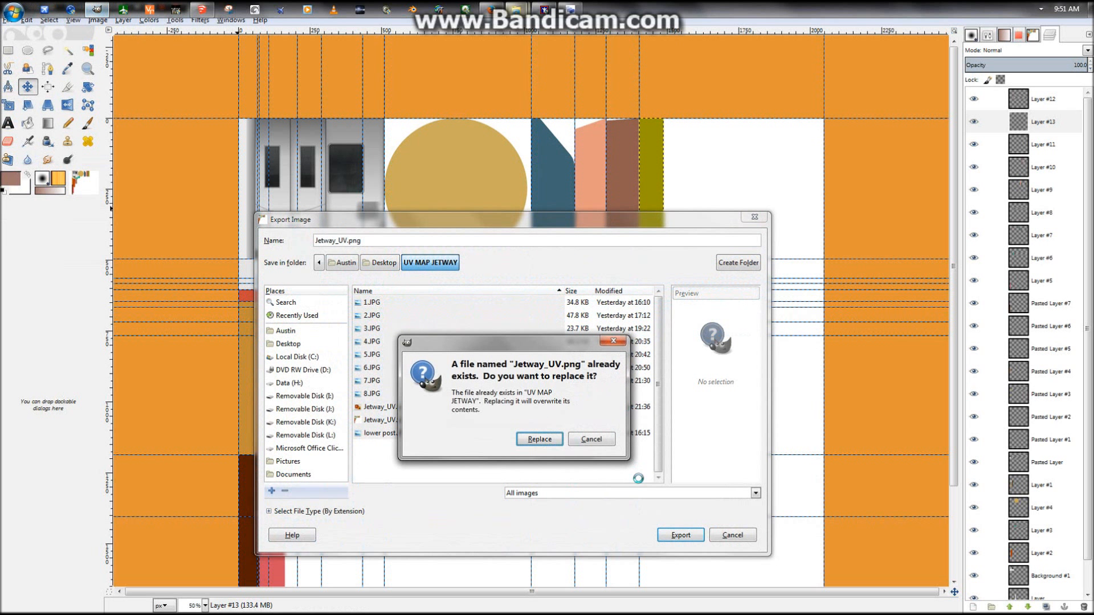
{"action": "left_click", "coordinate": [539, 440]}
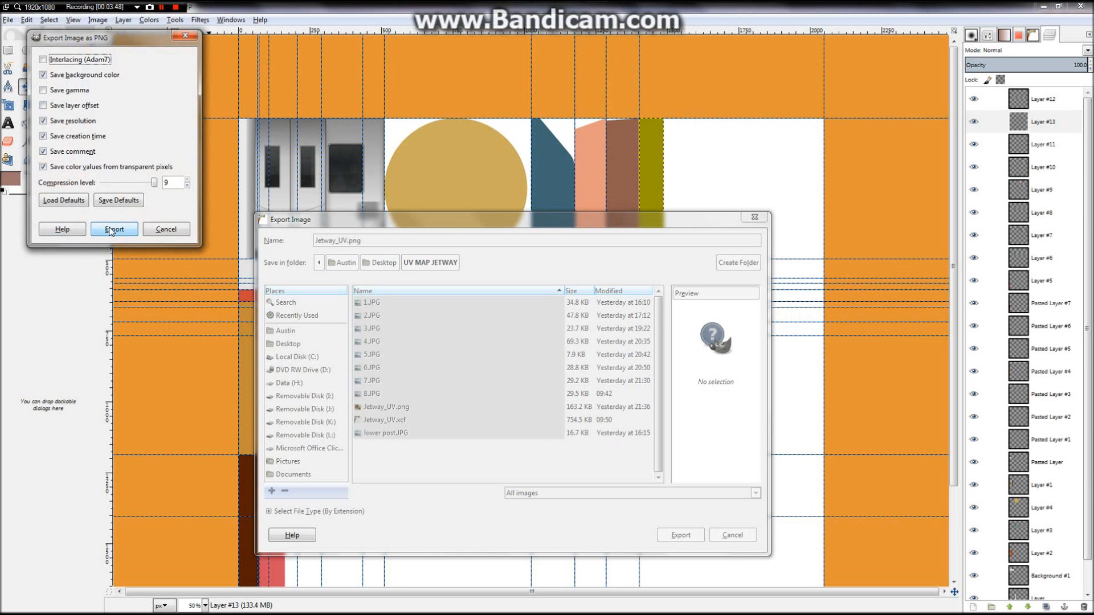
{"action": "left_click", "coordinate": [113, 229]}
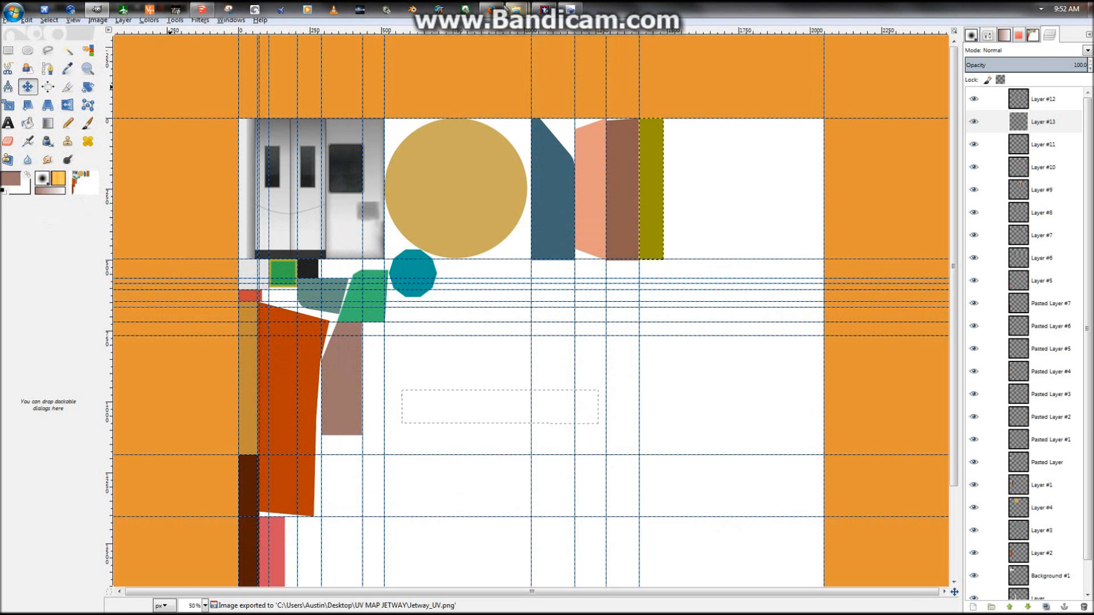
Switch to SketchUp and open the connecting block group beneath the round end section for editing.
{"action": "left_click", "coordinate": [202, 9]}
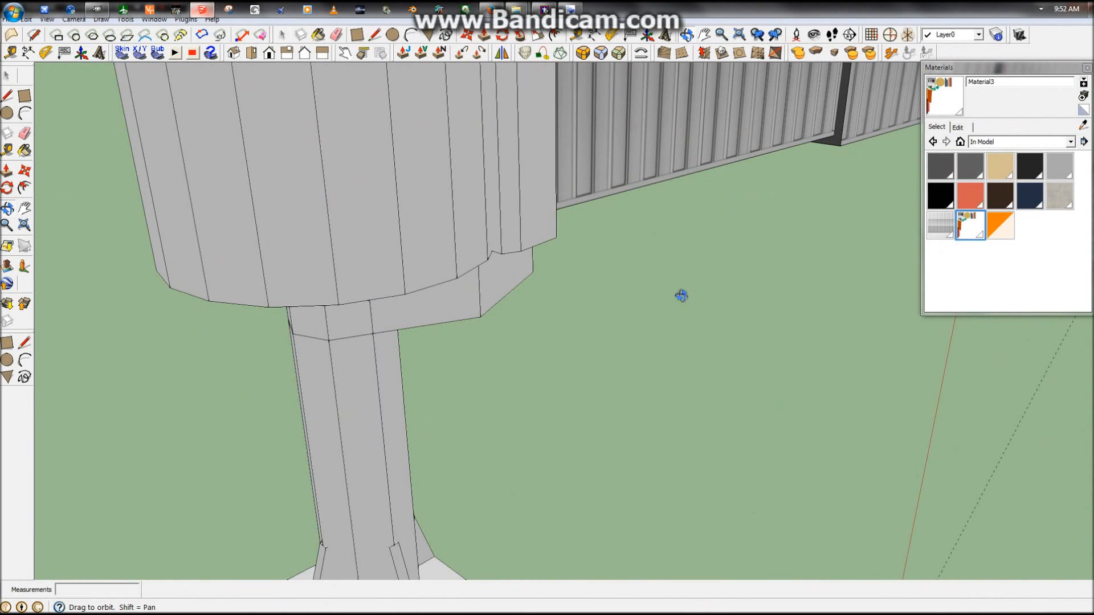
{"action": "left_click_drag", "start_coordinate": [639, 235], "coordinate": [593, 132]}
{"action": "left_click_drag", "start_coordinate": [558, 413], "coordinate": [407, 335]}
{"action": "scroll", "coordinate": [469, 483], "scroll_direction": "up", "scroll_amount": 3}
{"action": "scroll", "coordinate": [437, 374], "scroll_direction": "down", "scroll_amount": 3}
{"action": "scroll", "coordinate": [426, 373], "scroll_direction": "up", "scroll_amount": 3}
{"action": "scroll", "coordinate": [417, 344], "scroll_direction": "down", "scroll_amount": 2}
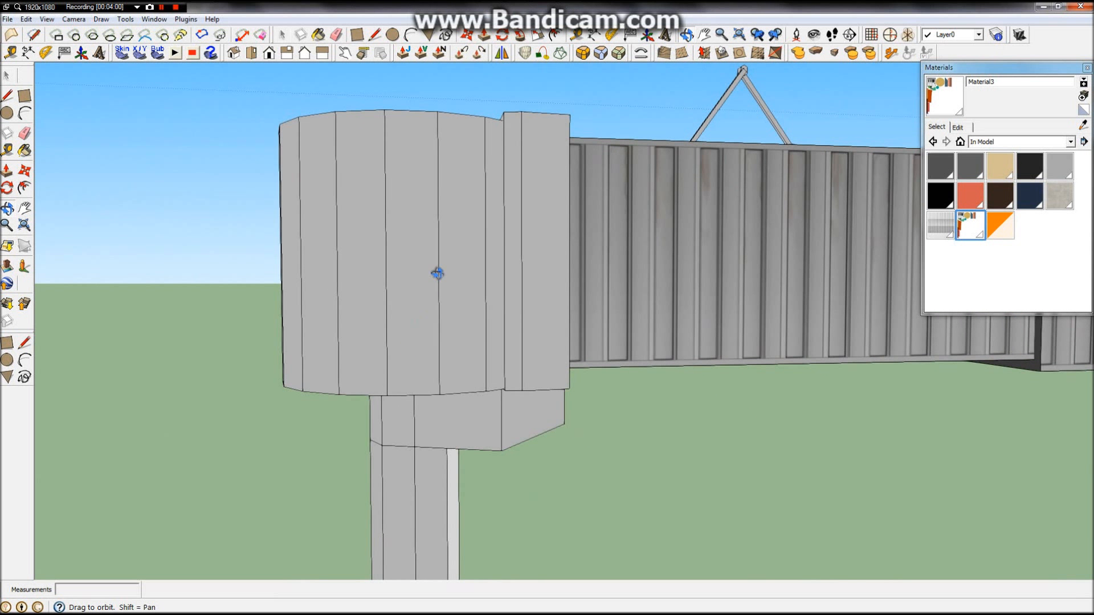
{"action": "mouse_move", "coordinate": [487, 340]}
{"action": "left_mouse_down"}
{"action": "mouse_move", "coordinate": [566, 351]}
{"action": "mouse_move", "coordinate": [469, 342]}
{"action": "left_mouse_up"}
{"action": "scroll", "coordinate": [469, 341], "scroll_direction": "up", "scroll_amount": 2}
{"action": "left_click", "coordinate": [7, 76]}
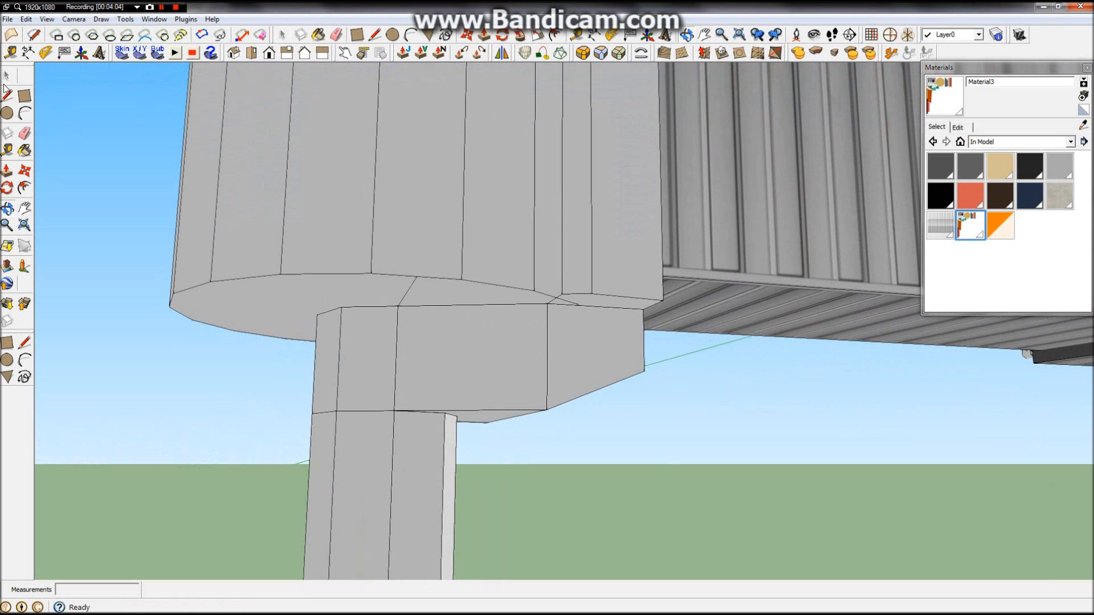
{"action": "left_click", "coordinate": [519, 365]}
{"action": "double_click", "coordinate": [520, 364]}
{"action": "scroll", "coordinate": [518, 363], "scroll_direction": "up", "scroll_amount": 2}
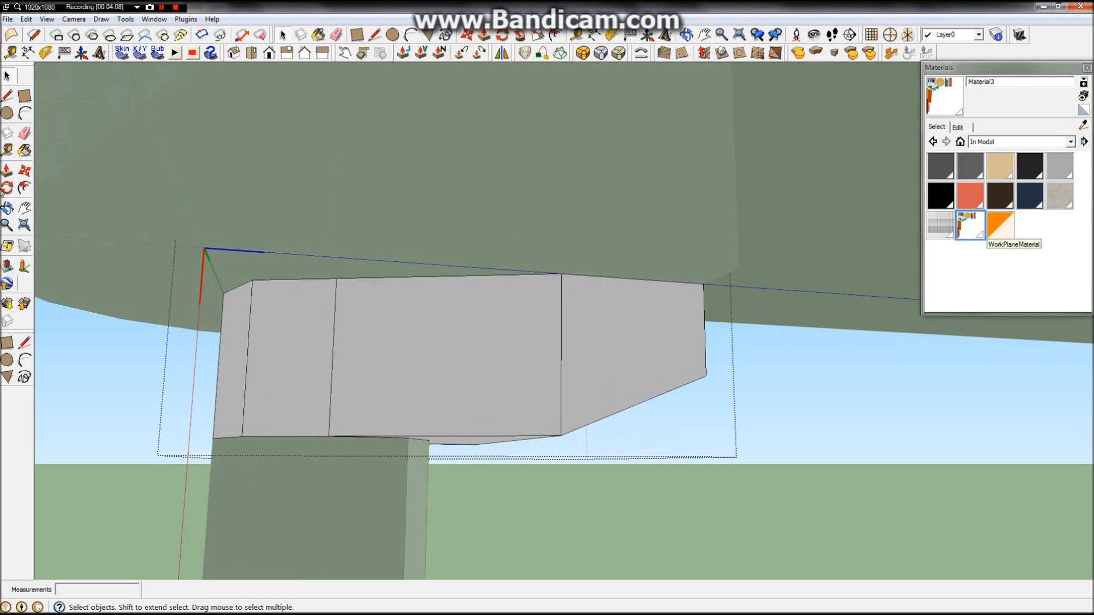
{"action": "left_click", "coordinate": [24, 150]}
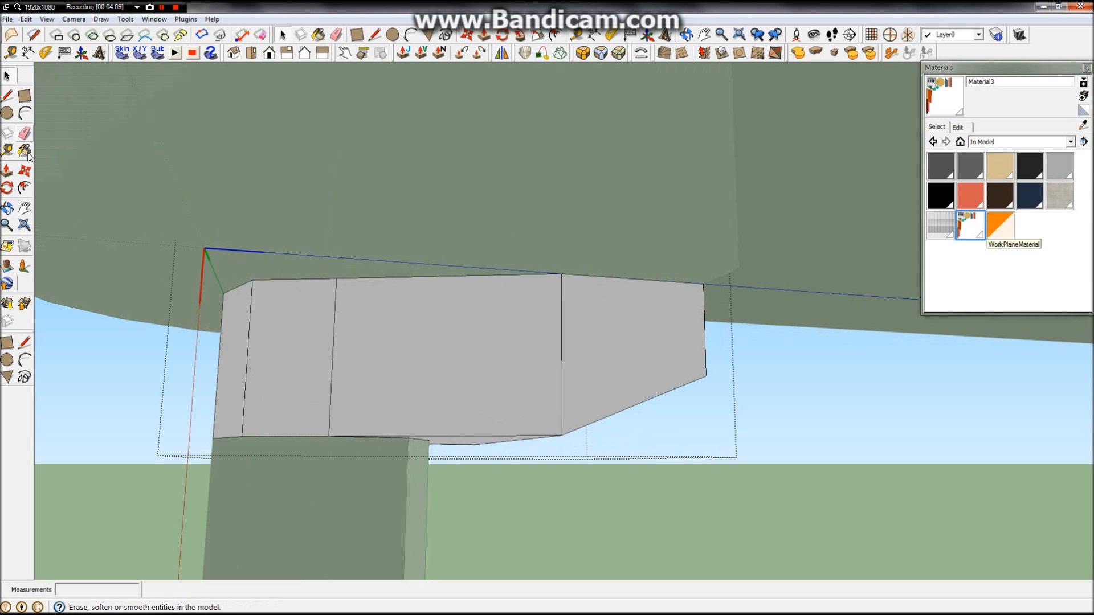
{"action": "left_click", "coordinate": [426, 352]}
{"action": "key", "text": "ctrl+z"}
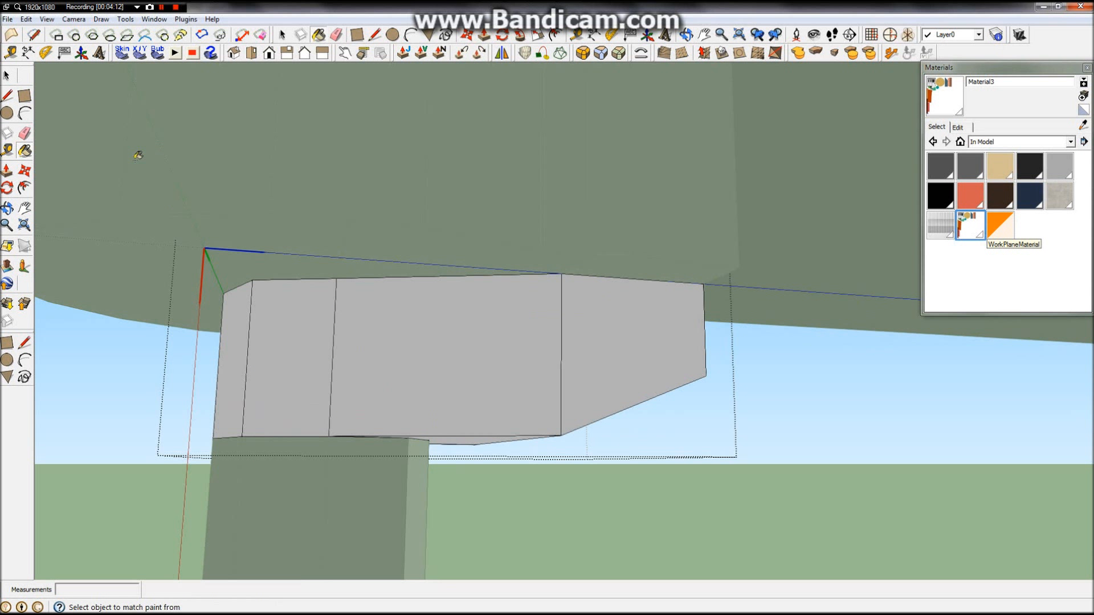
{"action": "left_click", "coordinate": [6, 76]}
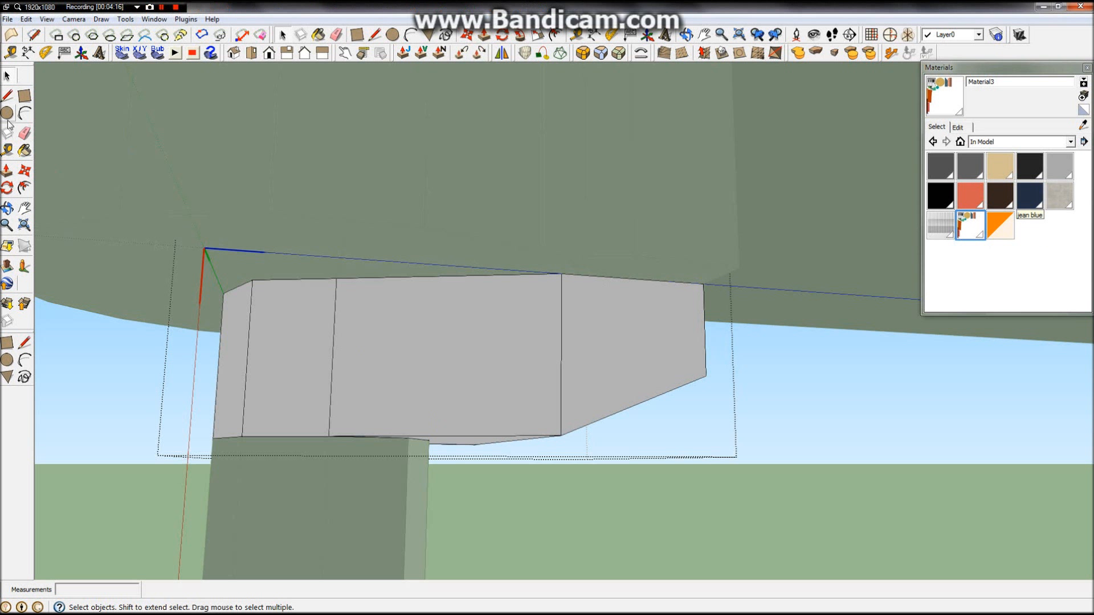
Paint the tapered side face of the connecting block with the Jetway_UV texture material, Material3.
{"action": "left_click", "coordinate": [629, 322]}
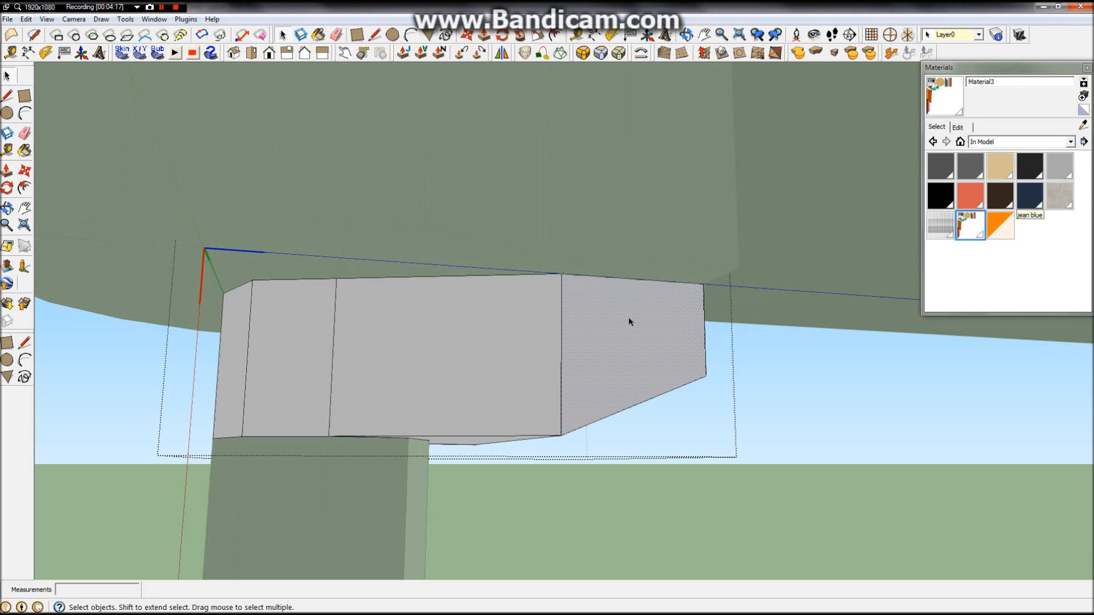
{"action": "key", "text": "b"}
{"action": "left_click", "coordinate": [598, 337]}
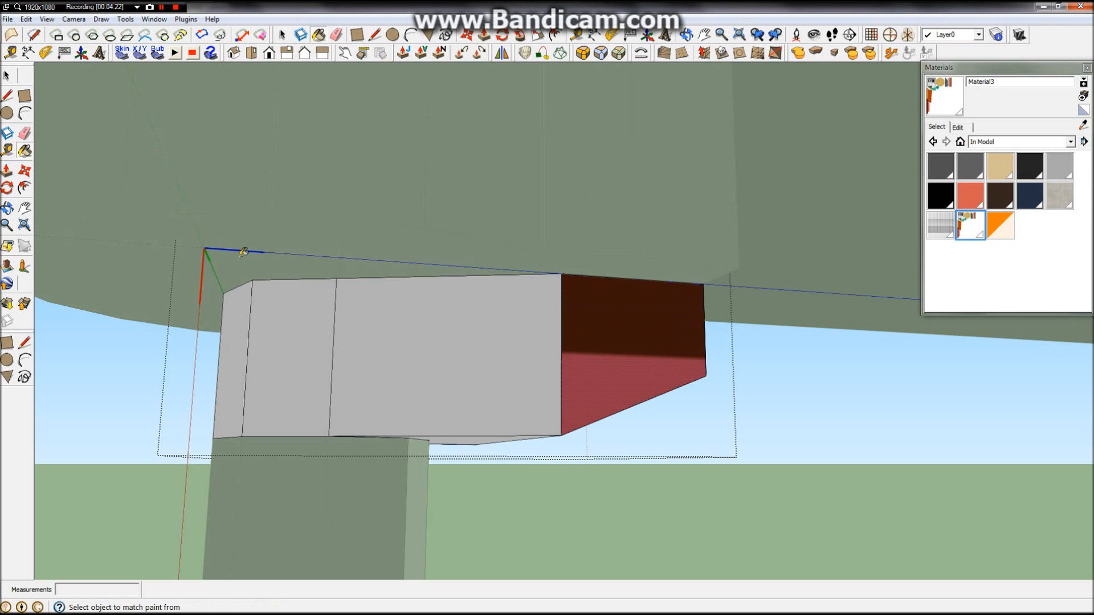
Try repositioning the current texture on the connecting block's tapered face.
{"action": "key", "text": "space"}
{"action": "right_click", "coordinate": [602, 322]}
{"action": "mouse_move", "coordinate": [673, 473]}
{"action": "left_click", "coordinate": [741, 472]}
{"action": "scroll", "coordinate": [341, 258], "scroll_direction": "down", "scroll_amount": 3}
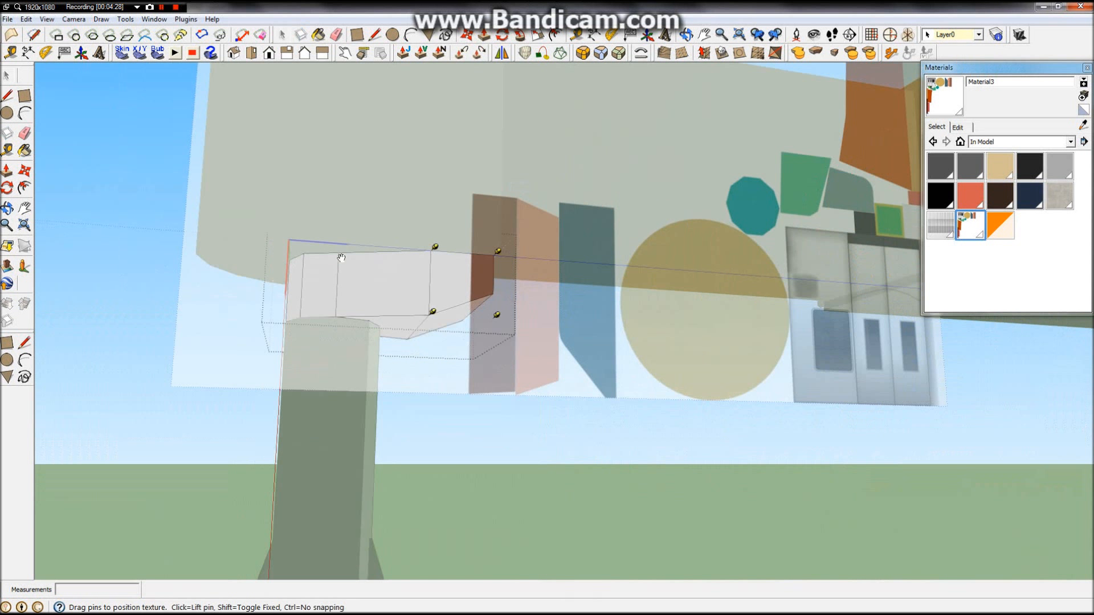
{"action": "scroll", "coordinate": [341, 258], "scroll_direction": "down", "scroll_amount": 5}
{"action": "left_click_drag", "start_coordinate": [532, 254], "coordinate": [450, 389]}
Reload the texture image of Material3 from the Jetway_UV file in the UV MAP JETWAY folder.
{"action": "left_click", "coordinate": [959, 127]}
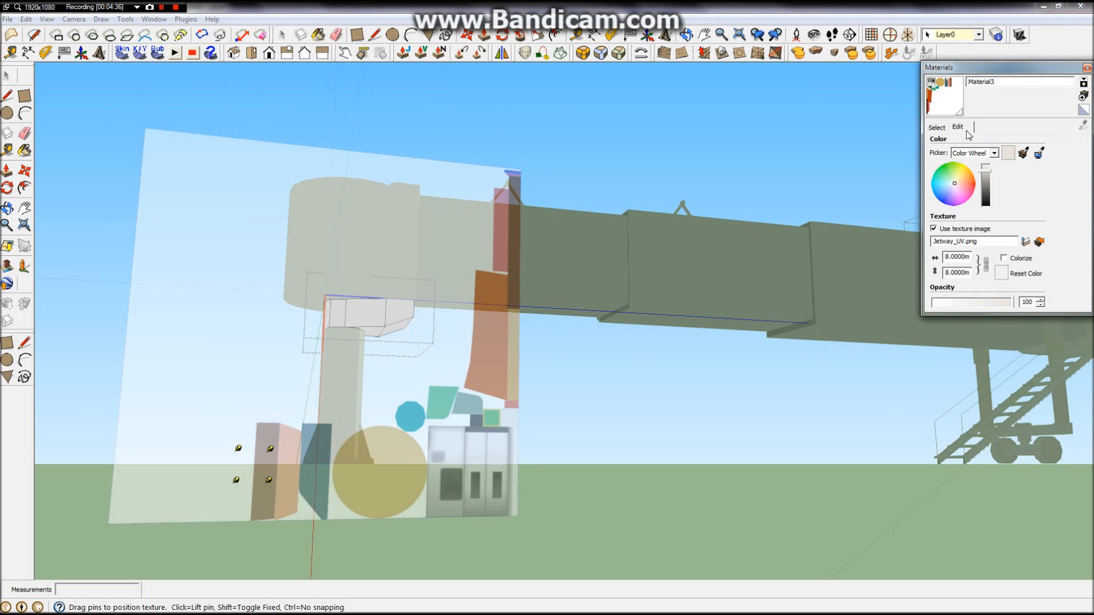
{"action": "left_click", "coordinate": [1025, 242]}
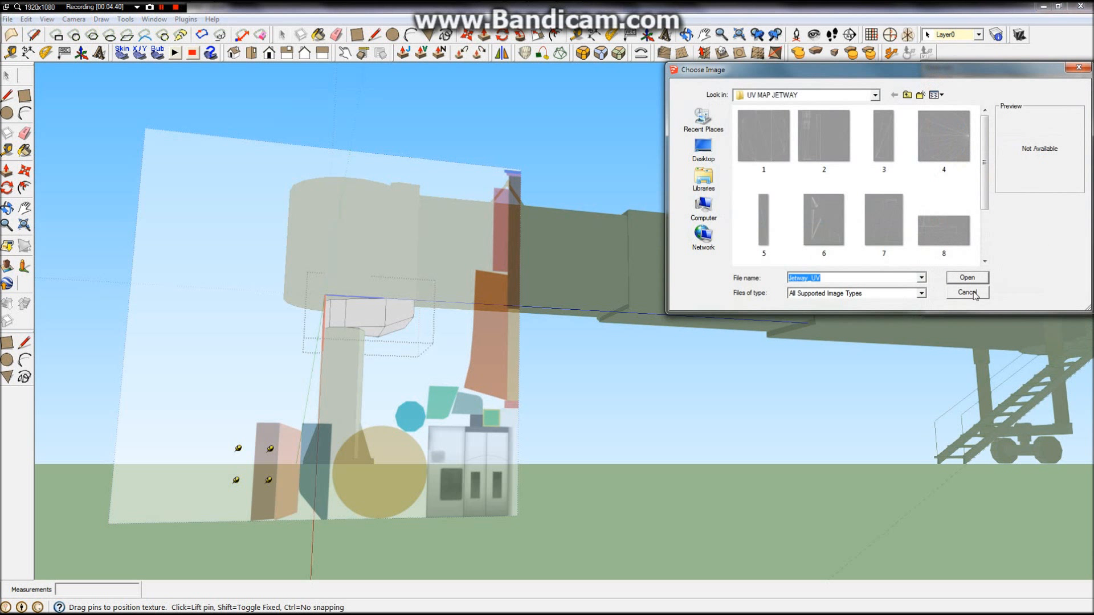
{"action": "left_click", "coordinate": [967, 278]}
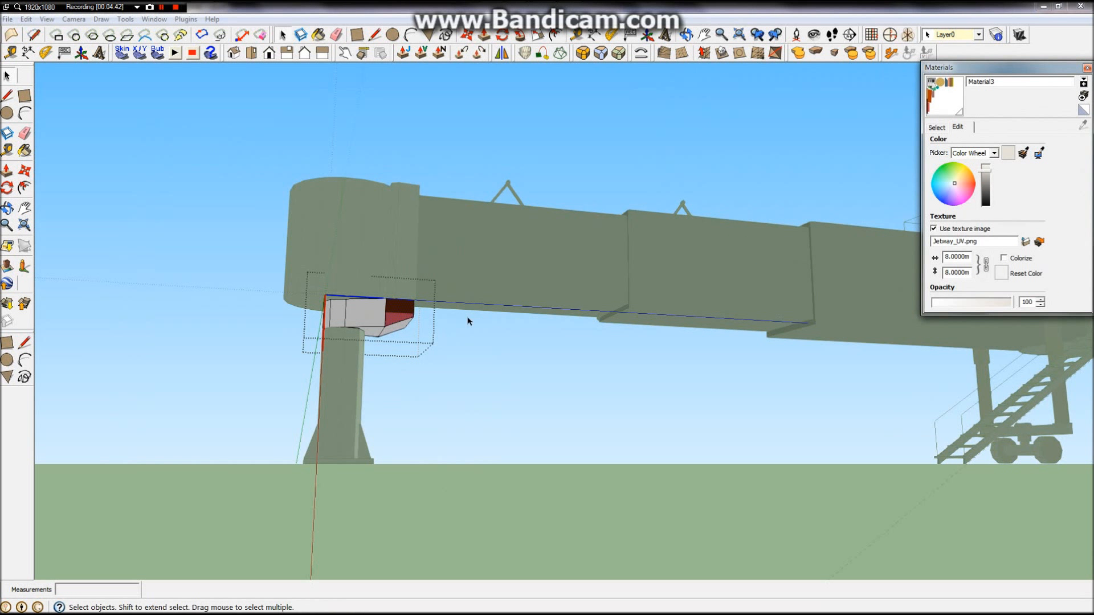
Start positioning the reloaded texture on the block's tapered face and shift it across the block.
{"action": "right_click", "coordinate": [398, 308]}
{"action": "mouse_move", "coordinate": [488, 454]}
{"action": "left_click", "coordinate": [542, 454]}
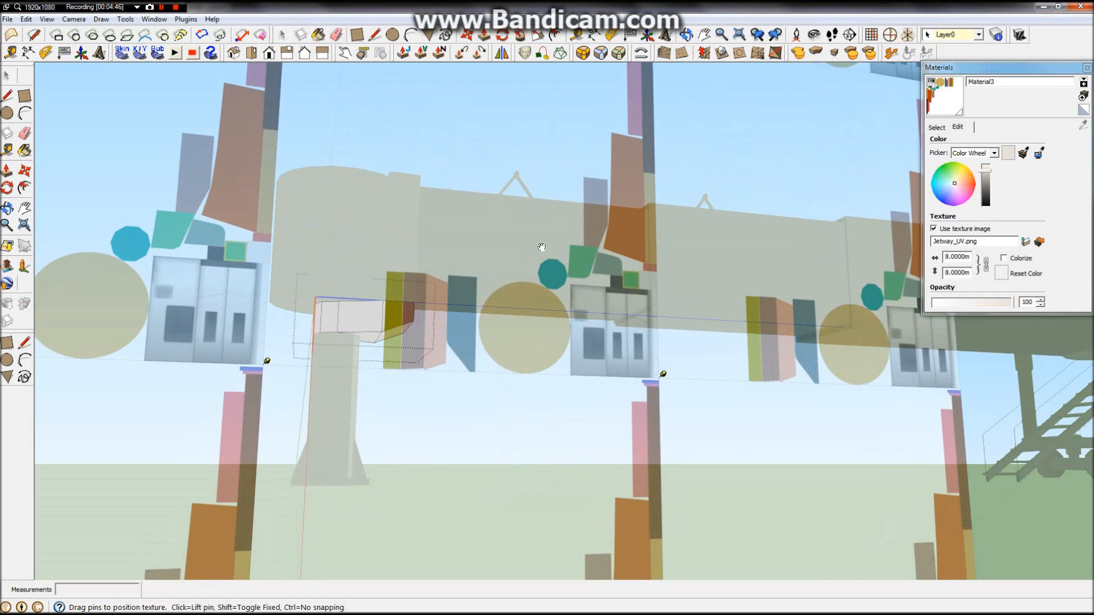
{"action": "left_click_drag", "start_coordinate": [624, 207], "coordinate": [531, 236]}
{"action": "scroll", "coordinate": [530, 236], "scroll_direction": "up", "scroll_amount": 4}
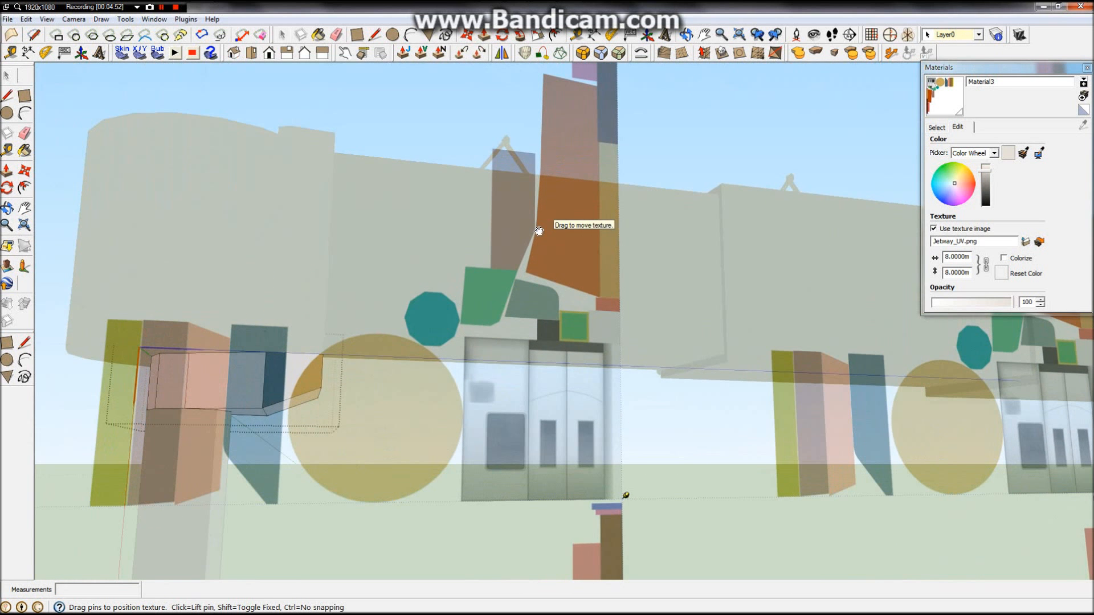
{"action": "scroll", "coordinate": [354, 264], "scroll_direction": "down", "scroll_amount": 5}
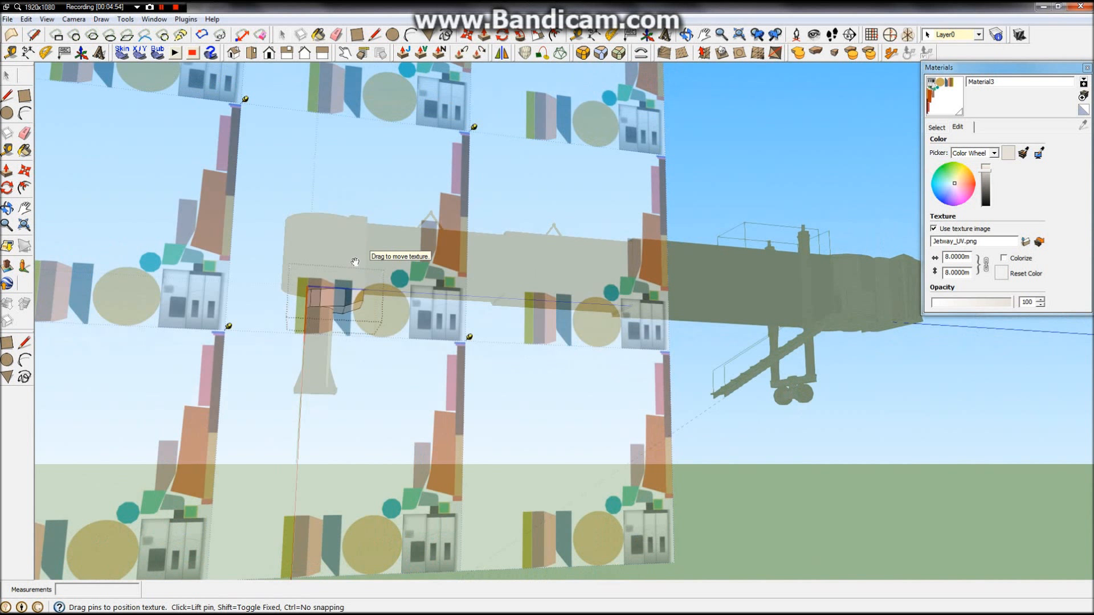
{"action": "scroll", "coordinate": [334, 272], "scroll_direction": "up", "scroll_amount": 2}
{"action": "scroll", "coordinate": [333, 271], "scroll_direction": "up", "scroll_amount": 3}
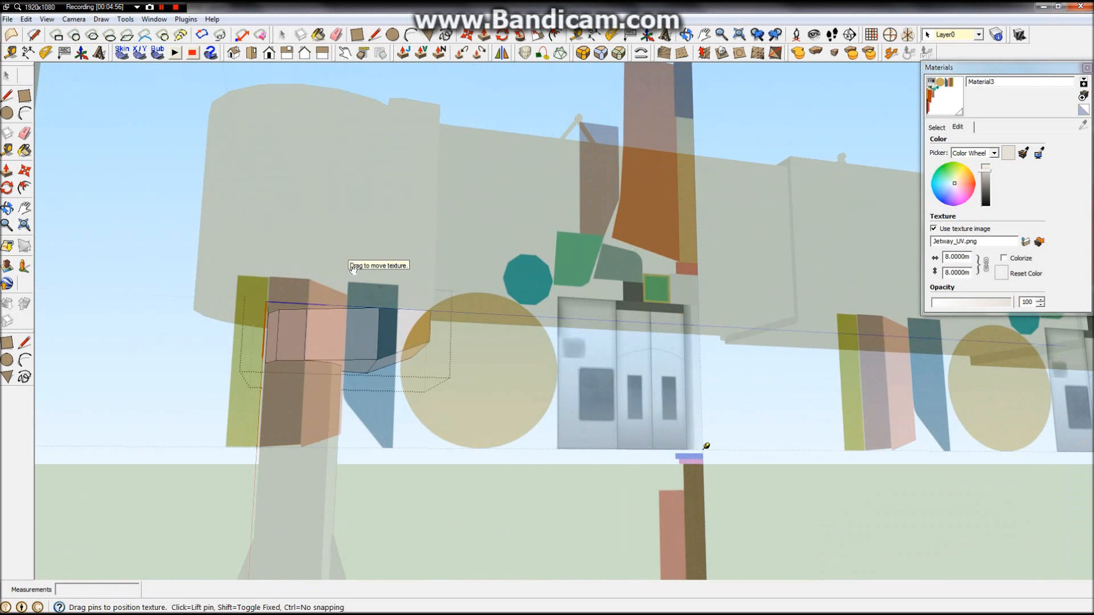
Rotate the texture 180 degrees, move it over the block, and rotate it another 90 degrees.
{"action": "right_click", "coordinate": [514, 250]}
{"action": "mouse_move", "coordinate": [579, 298]}
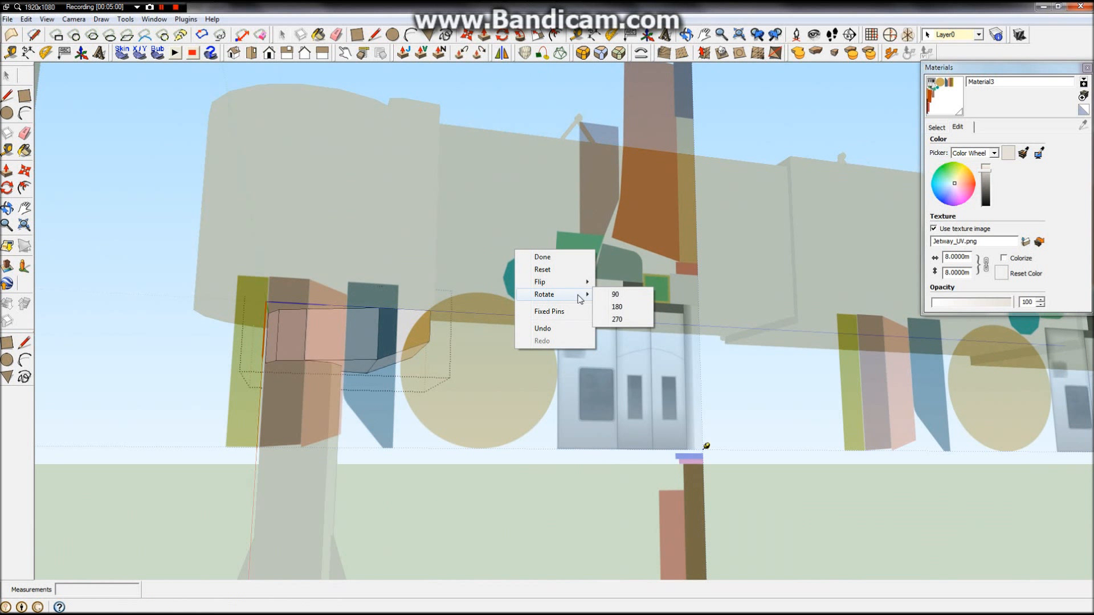
{"action": "left_click", "coordinate": [617, 307]}
{"action": "middle_click_drag", "start_coordinate": [623, 306], "coordinate": [591, 320]}
{"action": "left_click_drag", "start_coordinate": [495, 327], "coordinate": [559, 376]}
{"action": "right_click", "coordinate": [492, 305]}
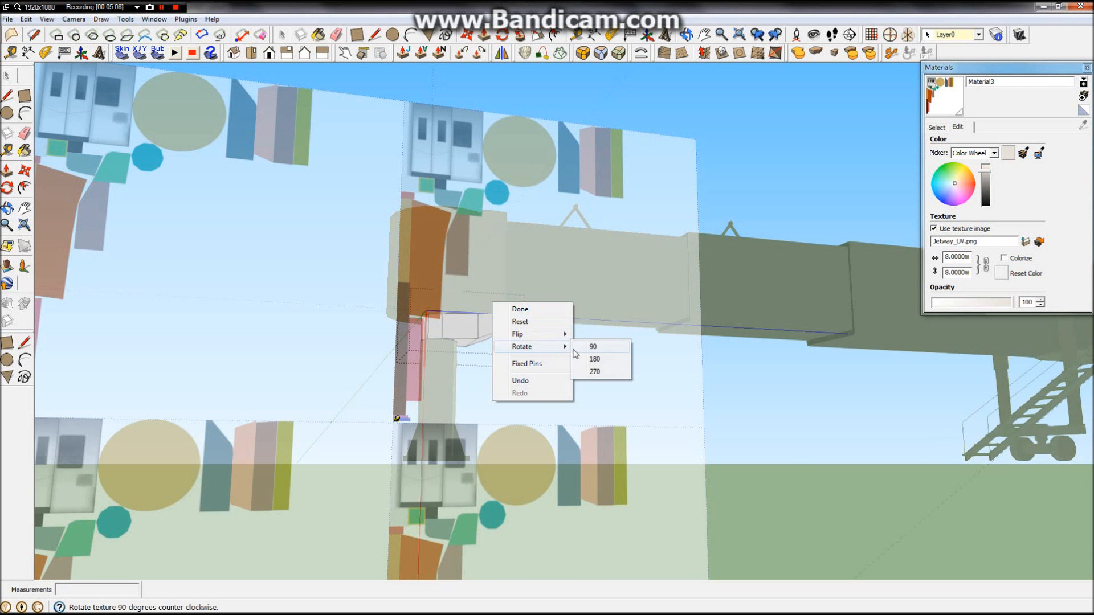
{"action": "left_click", "coordinate": [576, 348]}
Mirror the texture left/right and move it so the mauve piece covers the block's tapered face.
{"action": "right_click", "coordinate": [498, 266]}
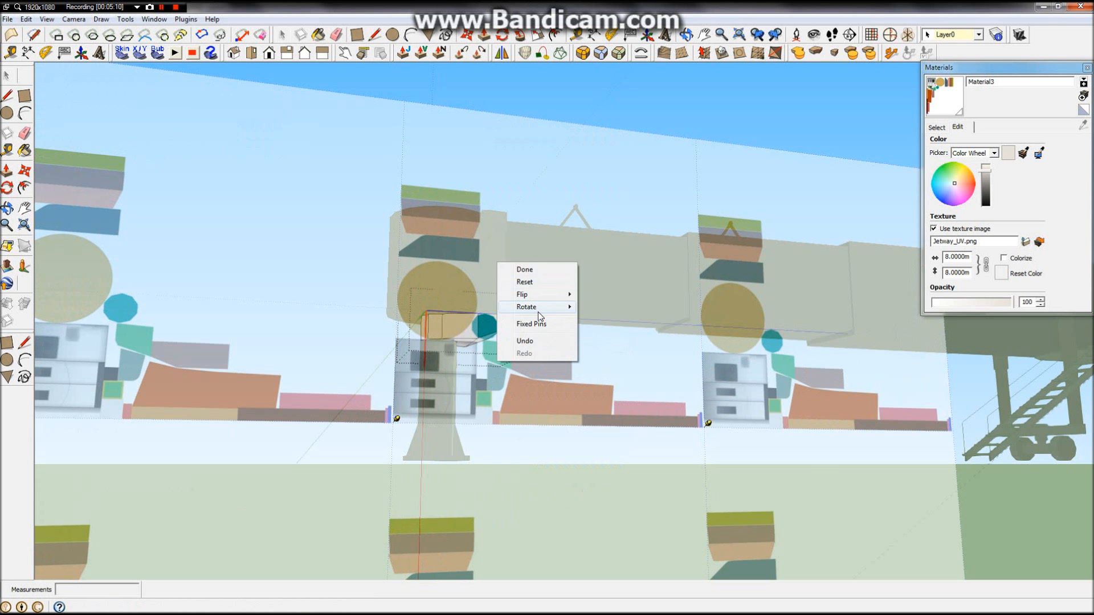
{"action": "mouse_move", "coordinate": [539, 317]}
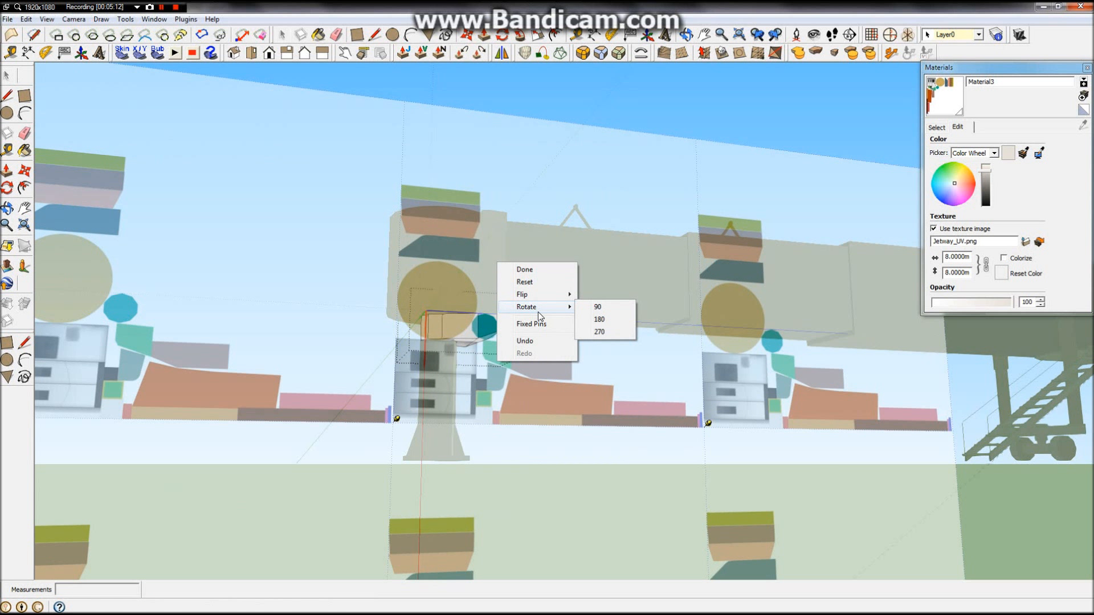
{"action": "left_click_drag", "start_coordinate": [562, 412], "coordinate": [480, 364]}
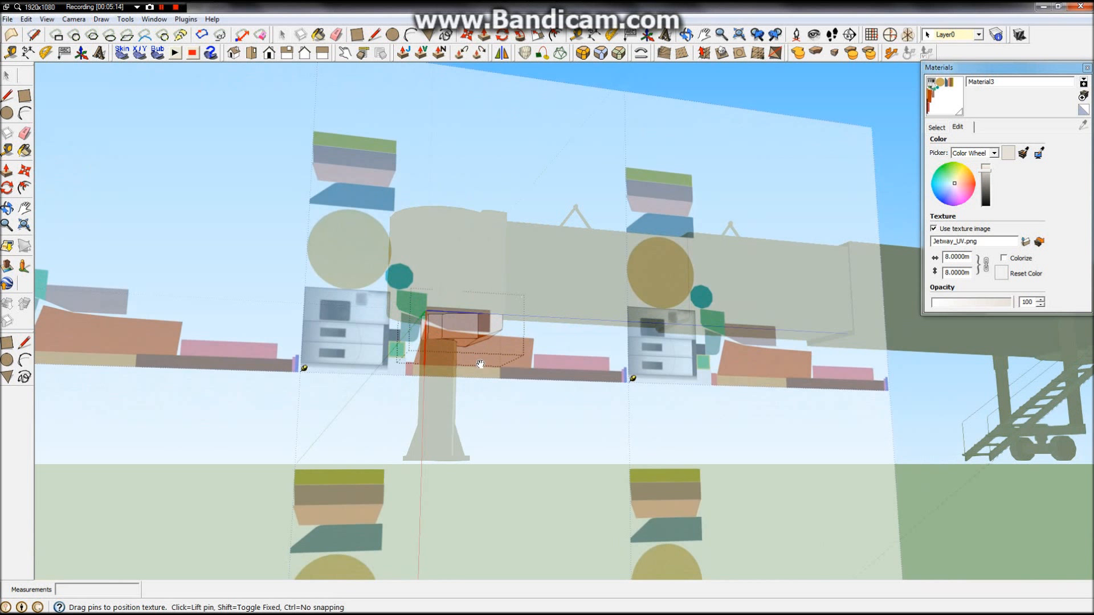
{"action": "middle_click_drag", "start_coordinate": [480, 364], "coordinate": [473, 359]}
{"action": "right_click", "coordinate": [456, 308]}
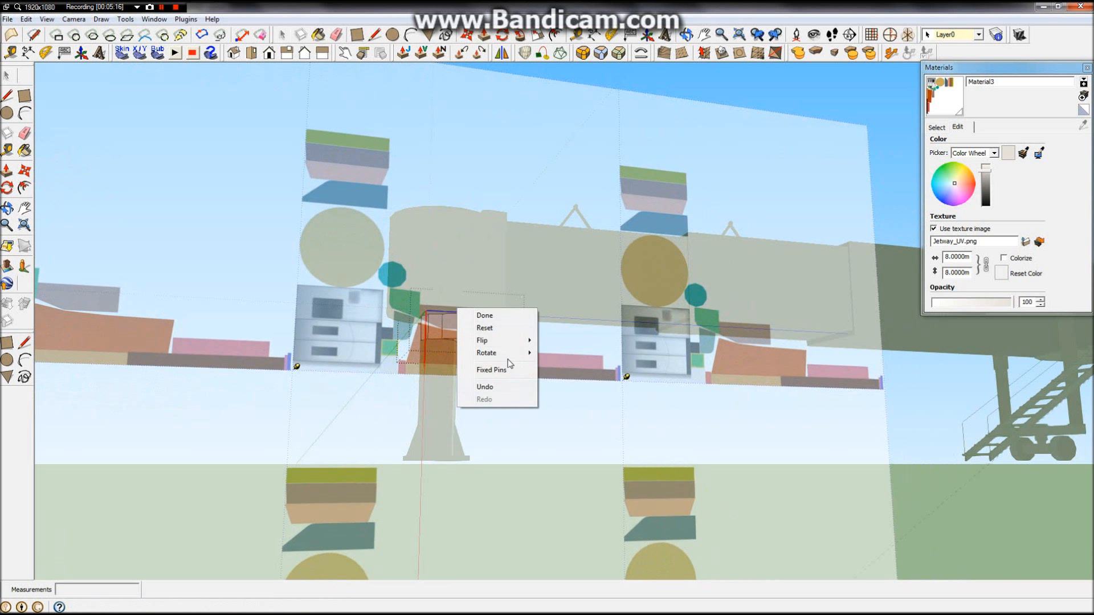
{"action": "mouse_move", "coordinate": [501, 340]}
{"action": "left_click", "coordinate": [589, 343]}
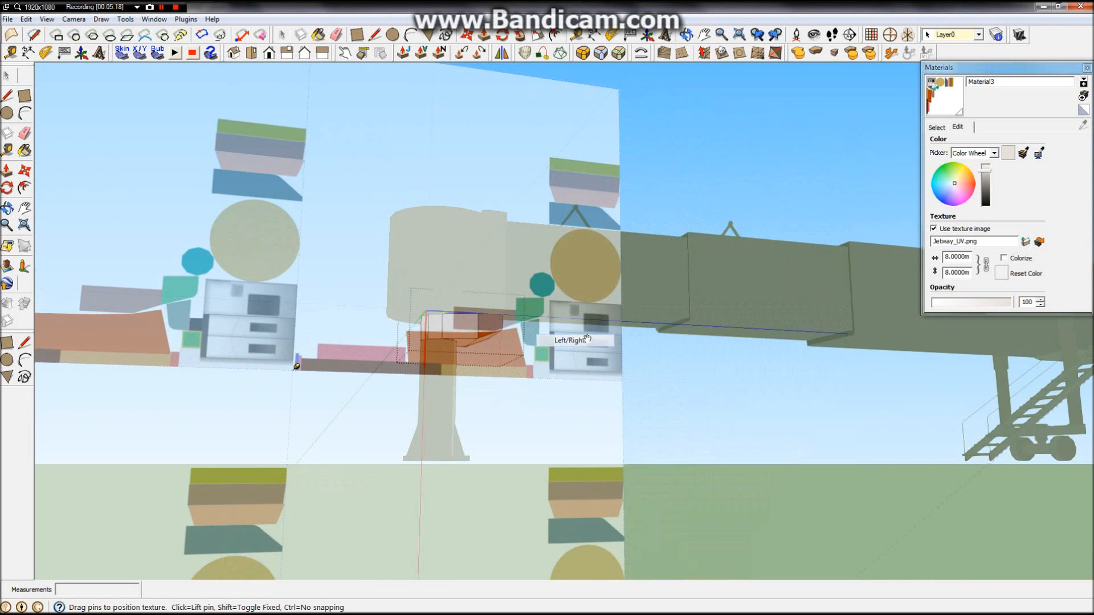
{"action": "scroll", "coordinate": [495, 325], "scroll_direction": "up", "scroll_amount": 6}
{"action": "left_click_drag", "start_coordinate": [506, 333], "coordinate": [516, 345]}
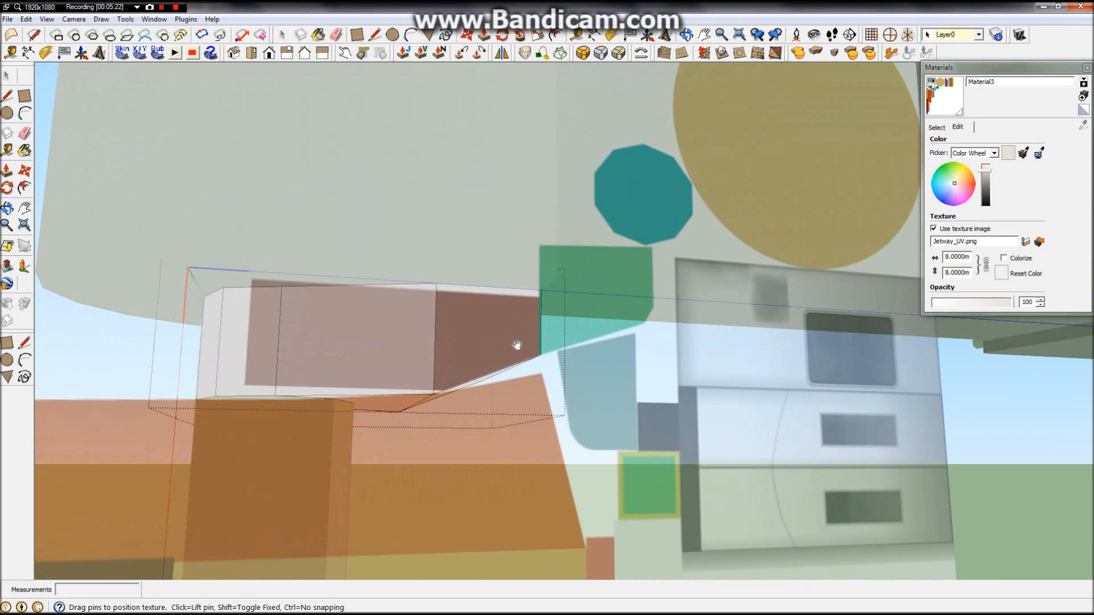
Shift the texture and move its four positioning pins from the tile corners to the area around the block's tapered face.
{"action": "scroll", "coordinate": [517, 345], "scroll_direction": "up", "scroll_amount": 5}
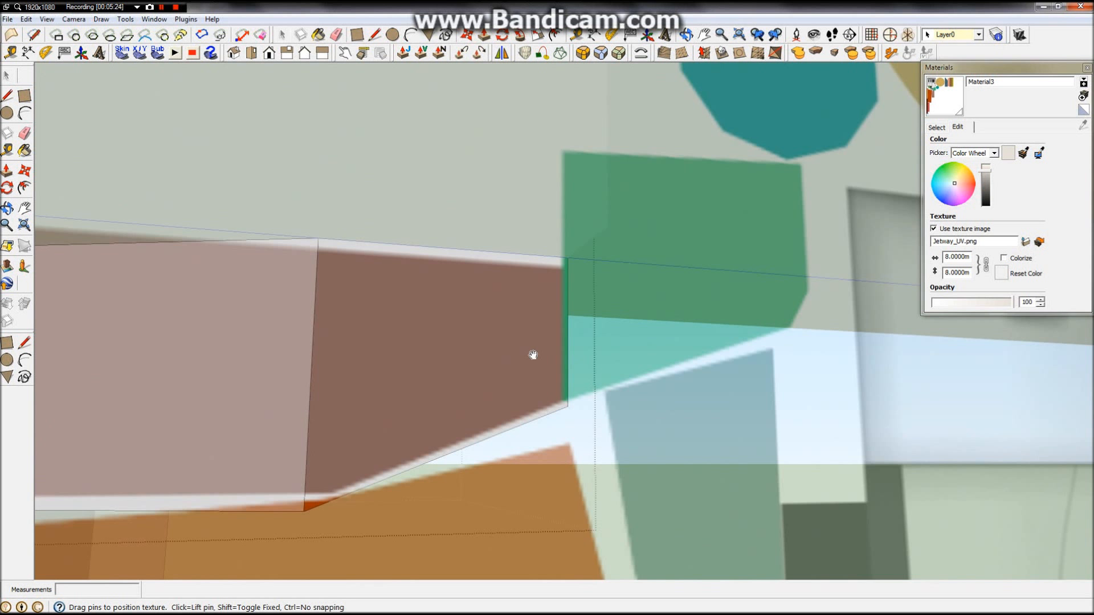
{"action": "scroll", "coordinate": [432, 282], "scroll_direction": "down", "scroll_amount": 3}
{"action": "scroll", "coordinate": [433, 302], "scroll_direction": "down", "scroll_amount": 1}
{"action": "scroll", "coordinate": [396, 283], "scroll_direction": "down", "scroll_amount": 3}
{"action": "scroll", "coordinate": [399, 283], "scroll_direction": "down", "scroll_amount": 4}
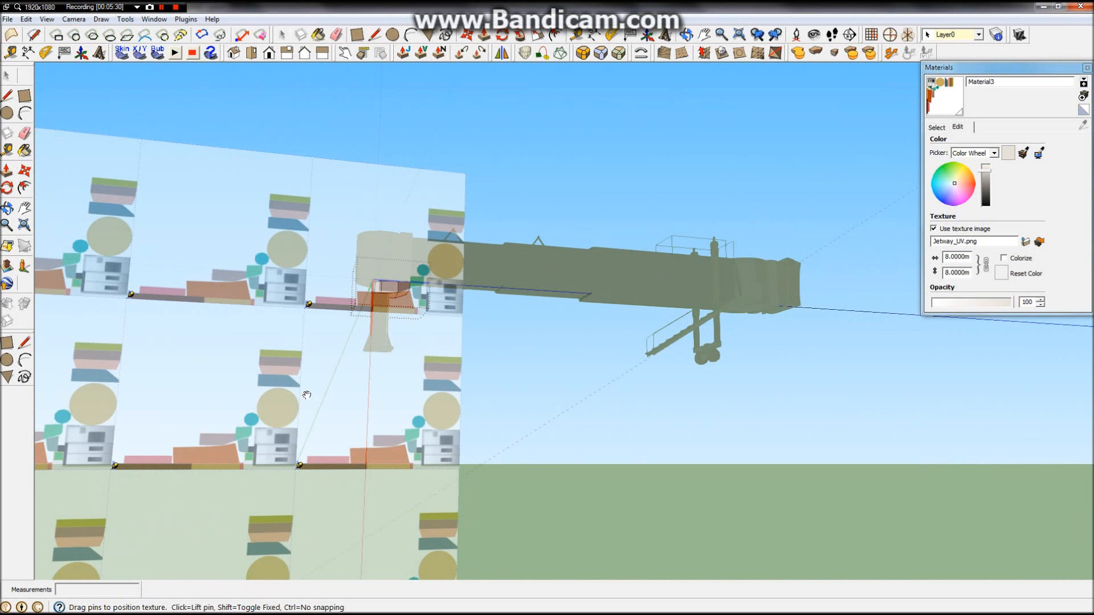
{"action": "left_click_drag", "start_coordinate": [324, 344], "coordinate": [482, 209]}
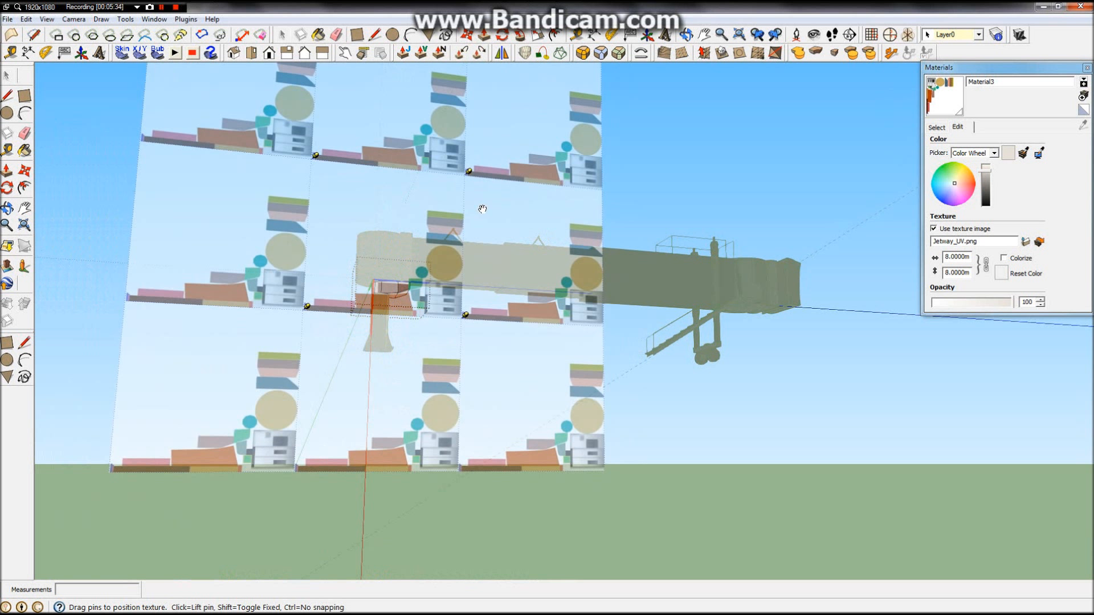
{"action": "left_click", "coordinate": [467, 314]}
{"action": "left_click", "coordinate": [307, 307]}
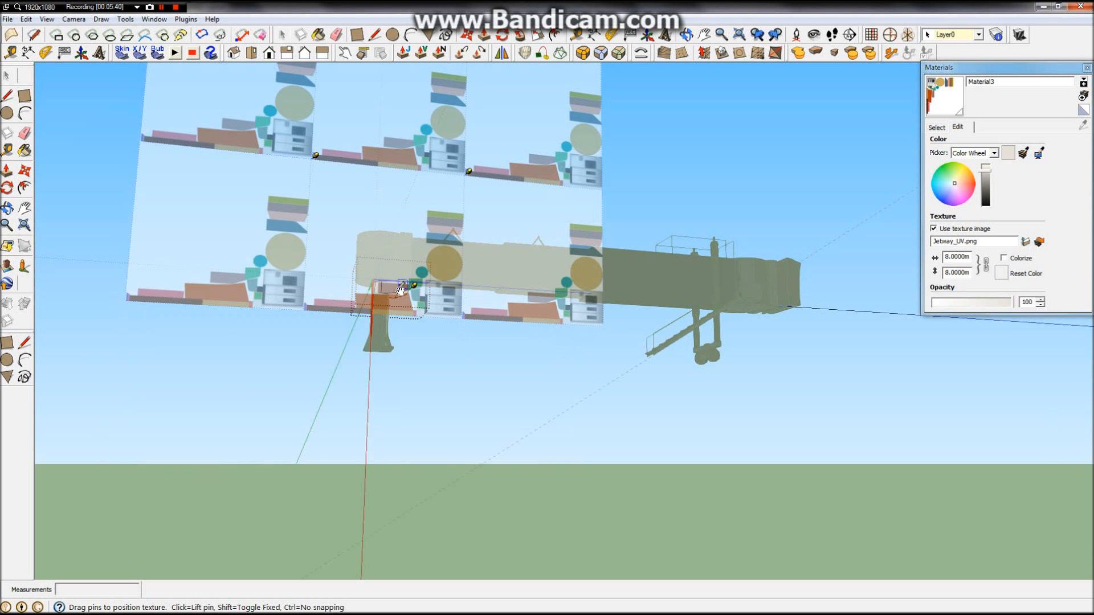
{"action": "left_click", "coordinate": [468, 172]}
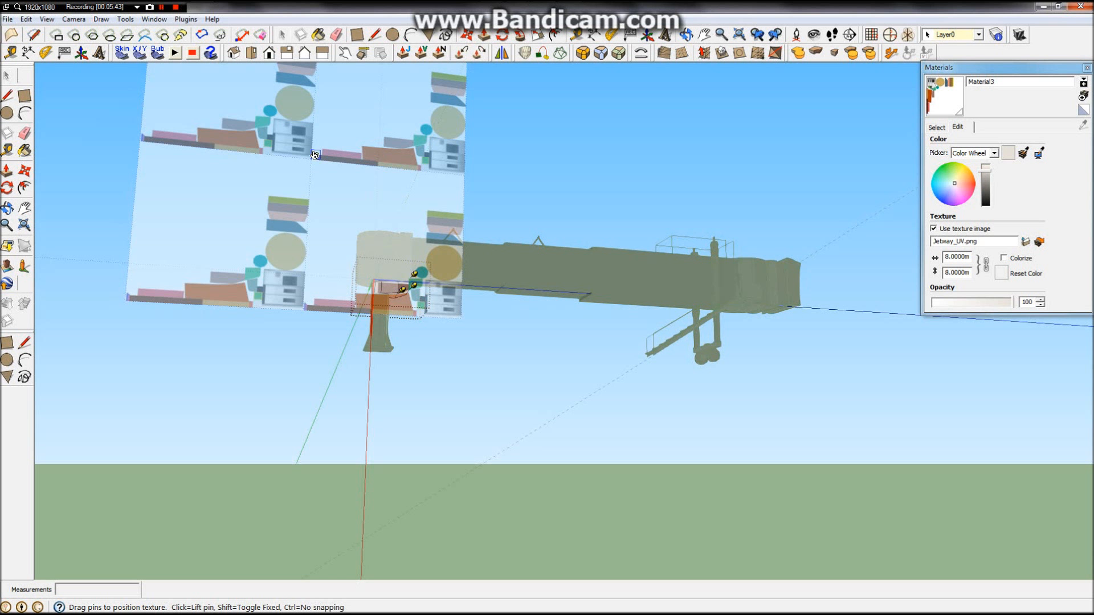
{"action": "left_click", "coordinate": [314, 154]}
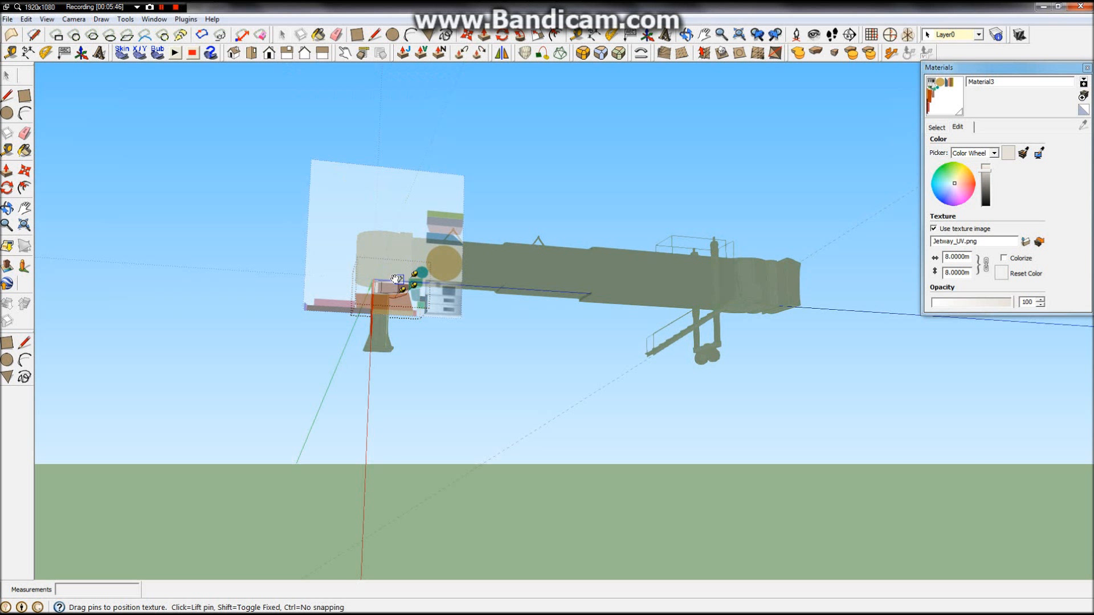
Place two texture pins on the upper and lower edges of the mauve piece, in line with the tapered face's taller edge.
{"action": "scroll", "coordinate": [398, 280], "scroll_direction": "up", "scroll_amount": 10}
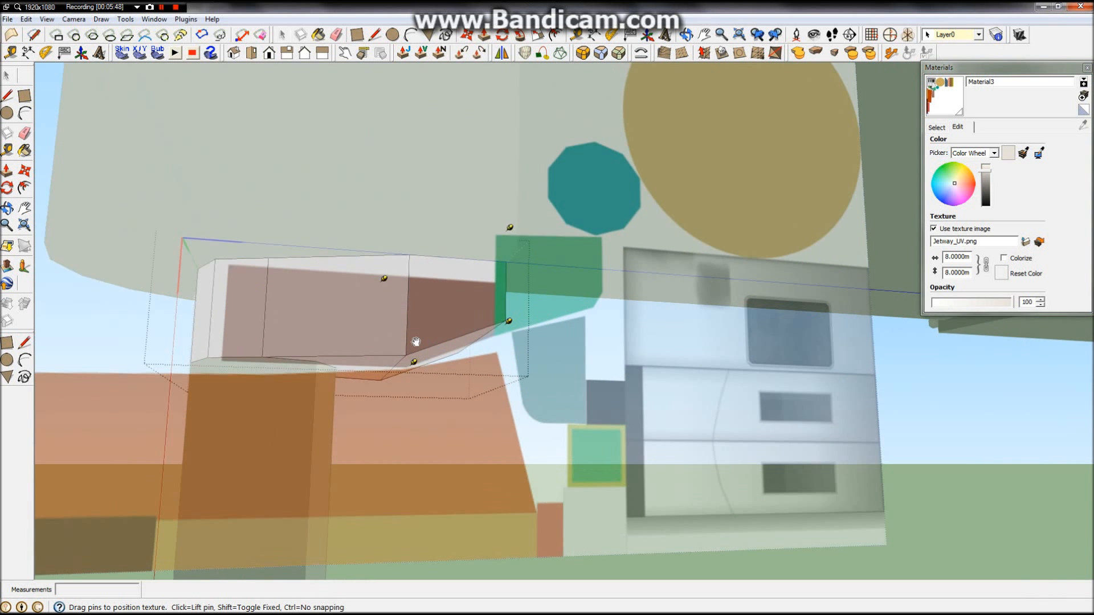
{"action": "scroll", "coordinate": [405, 375], "scroll_direction": "up", "scroll_amount": 3}
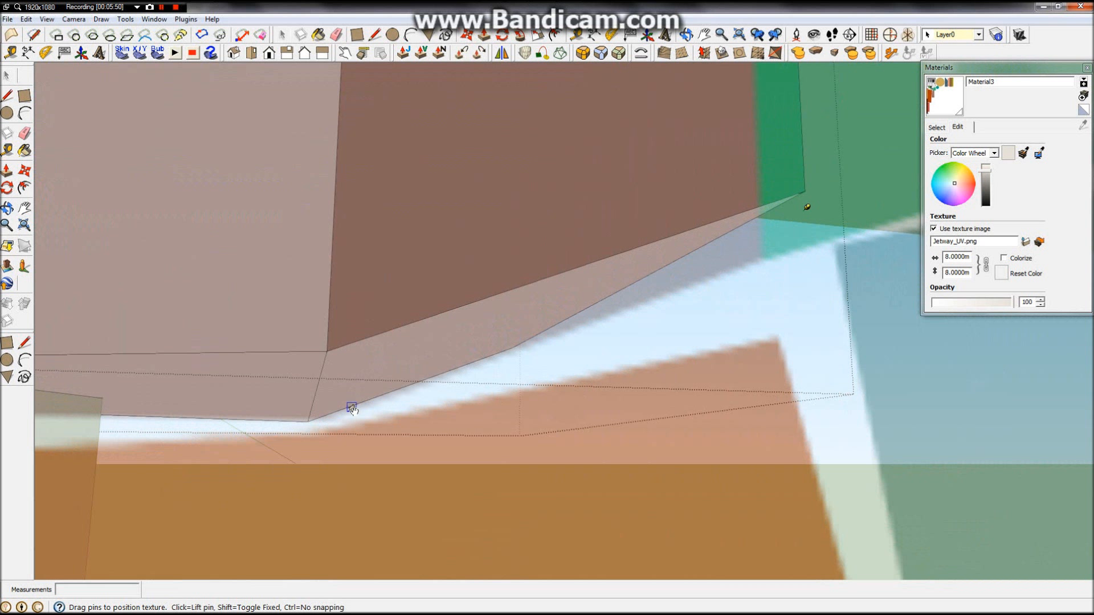
{"action": "scroll", "coordinate": [331, 424], "scroll_direction": "down", "scroll_amount": 6}
{"action": "scroll", "coordinate": [309, 349], "scroll_direction": "up", "scroll_amount": 2}
{"action": "scroll", "coordinate": [317, 278], "scroll_direction": "up", "scroll_amount": 2}
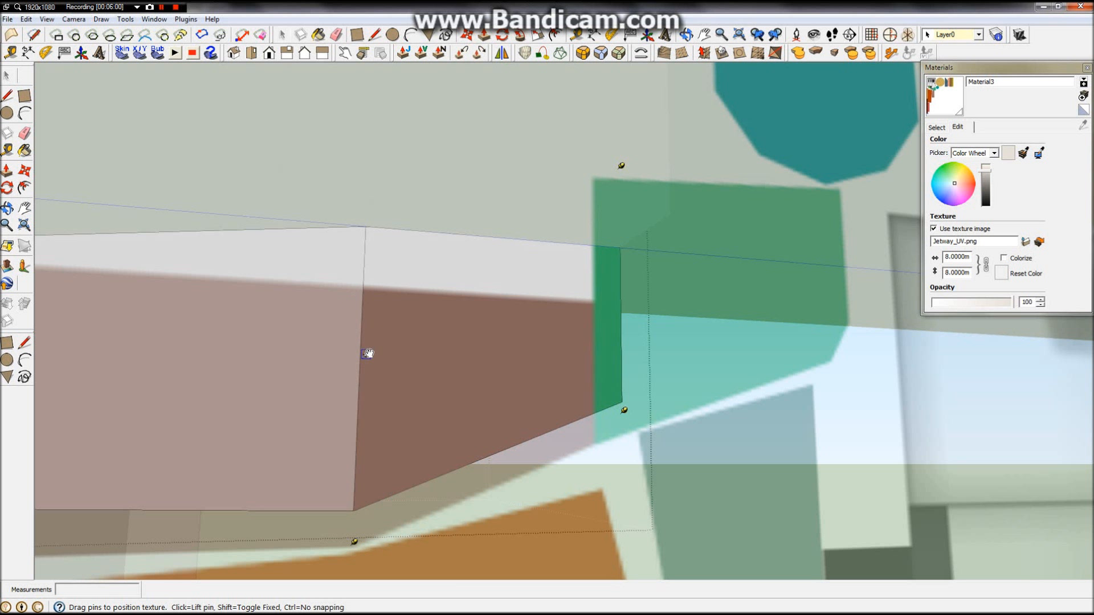
{"action": "left_click", "coordinate": [367, 283]}
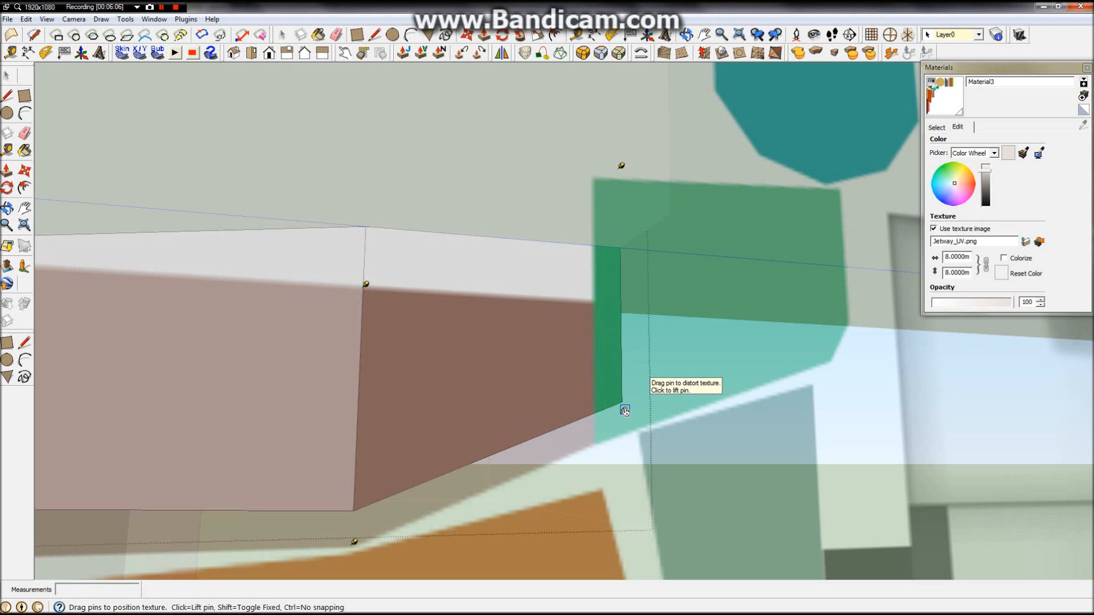
Place the other two texture pins precisely on the upper and lower corners of the mauve piece's narrow end.
{"action": "scroll", "coordinate": [597, 441], "scroll_direction": "up", "scroll_amount": 1}
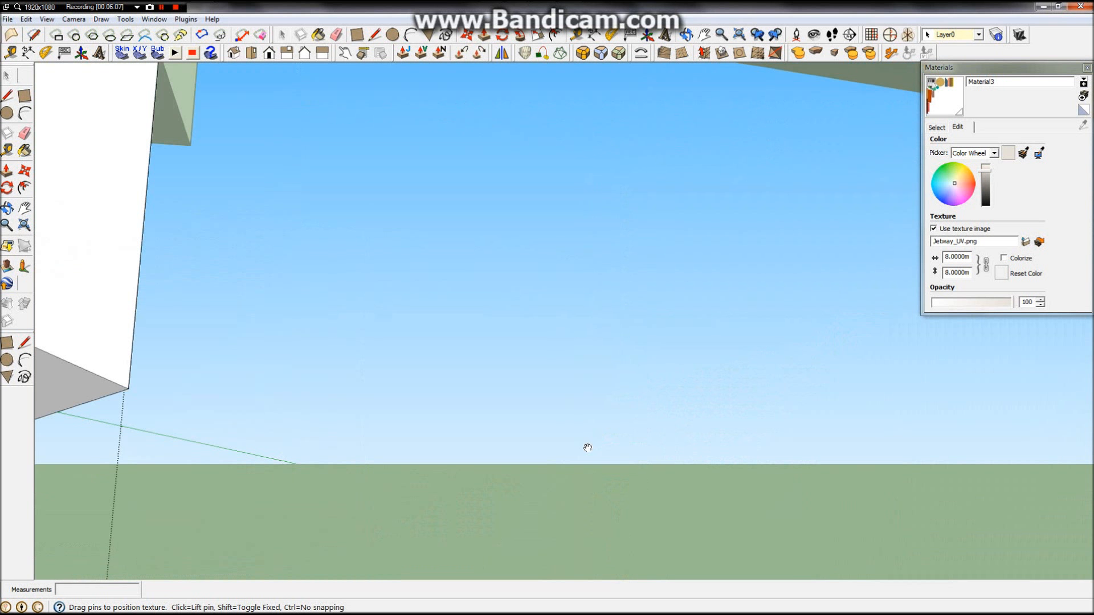
{"action": "scroll", "coordinate": [575, 413], "scroll_direction": "down", "scroll_amount": 2}
{"action": "scroll", "coordinate": [535, 377], "scroll_direction": "up", "scroll_amount": 2}
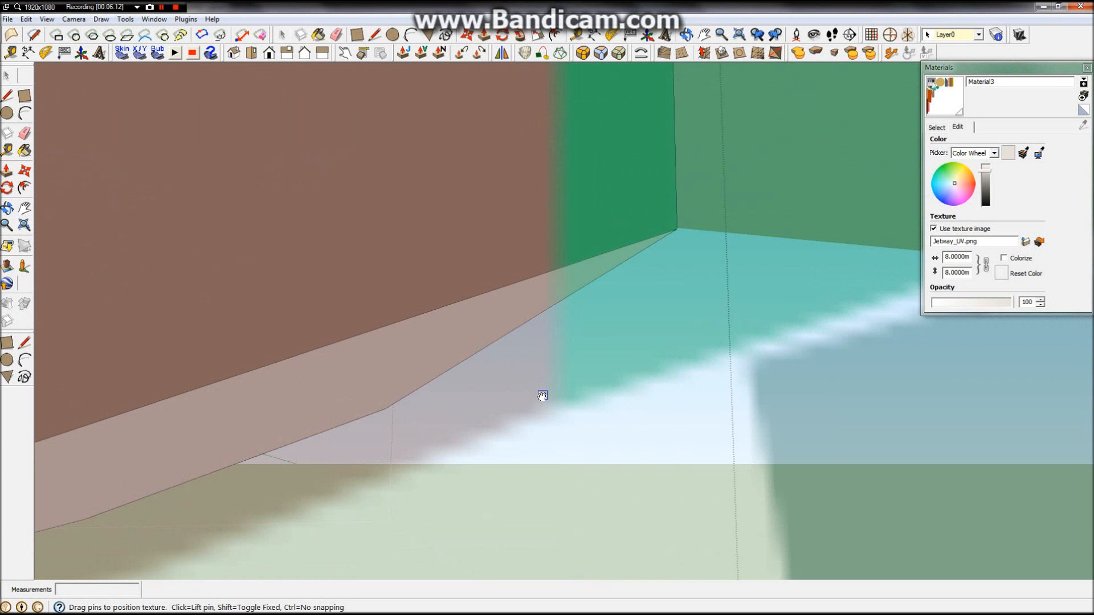
{"action": "scroll", "coordinate": [585, 385], "scroll_direction": "down", "scroll_amount": 3}
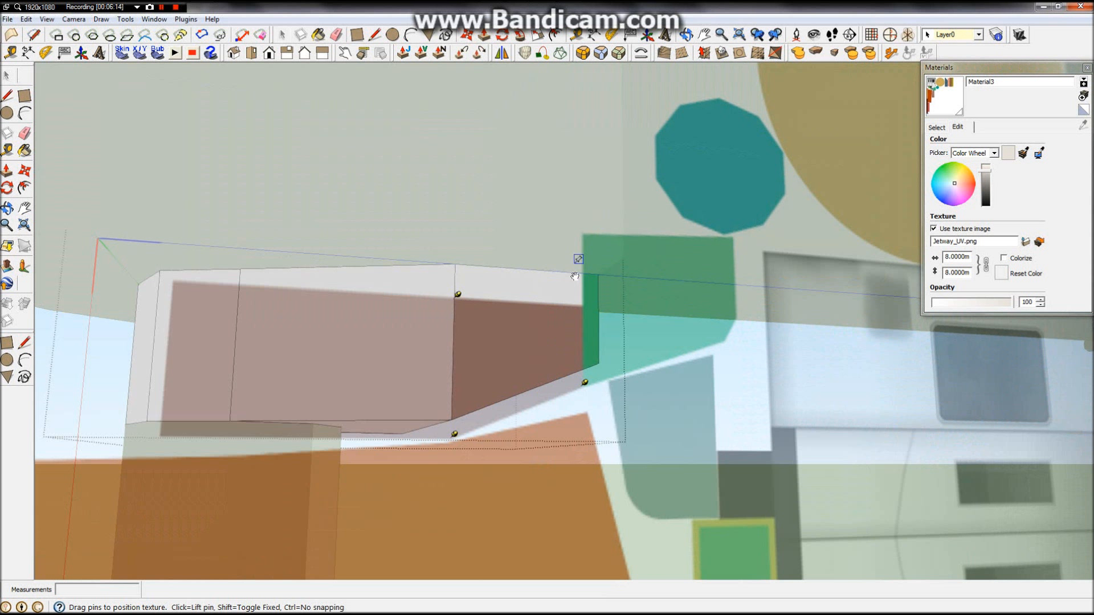
{"action": "scroll", "coordinate": [573, 311], "scroll_direction": "up", "scroll_amount": 5}
{"action": "scroll", "coordinate": [568, 306], "scroll_direction": "up", "scroll_amount": 2}
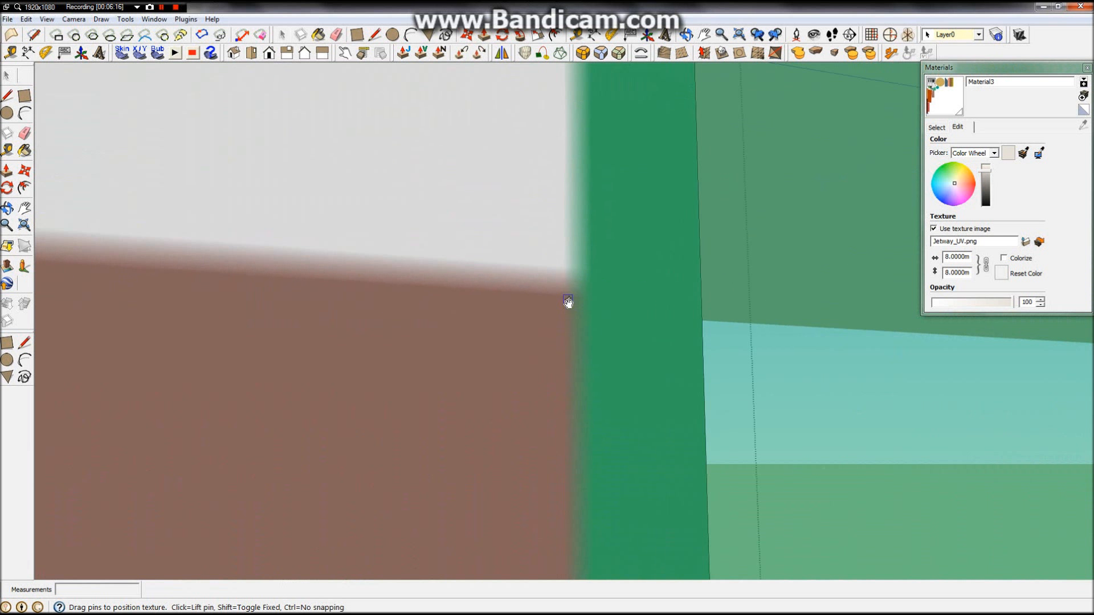
{"action": "left_click_drag", "start_coordinate": [564, 289], "coordinate": [567, 293]}
{"action": "scroll", "coordinate": [563, 299], "scroll_direction": "down", "scroll_amount": 6}
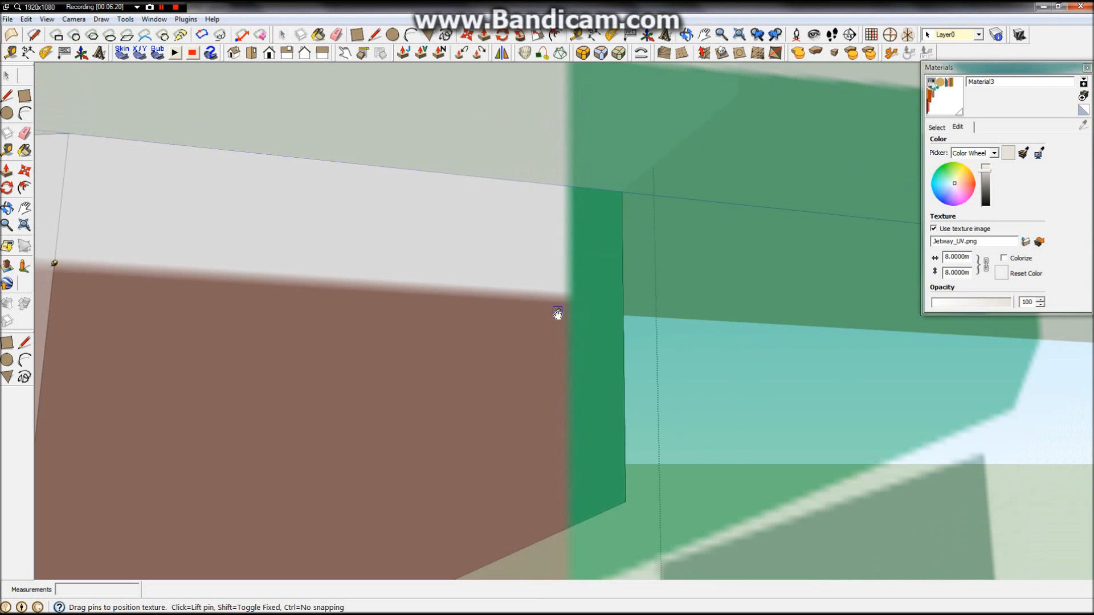
{"action": "left_click_drag", "start_coordinate": [235, 281], "coordinate": [555, 297]}
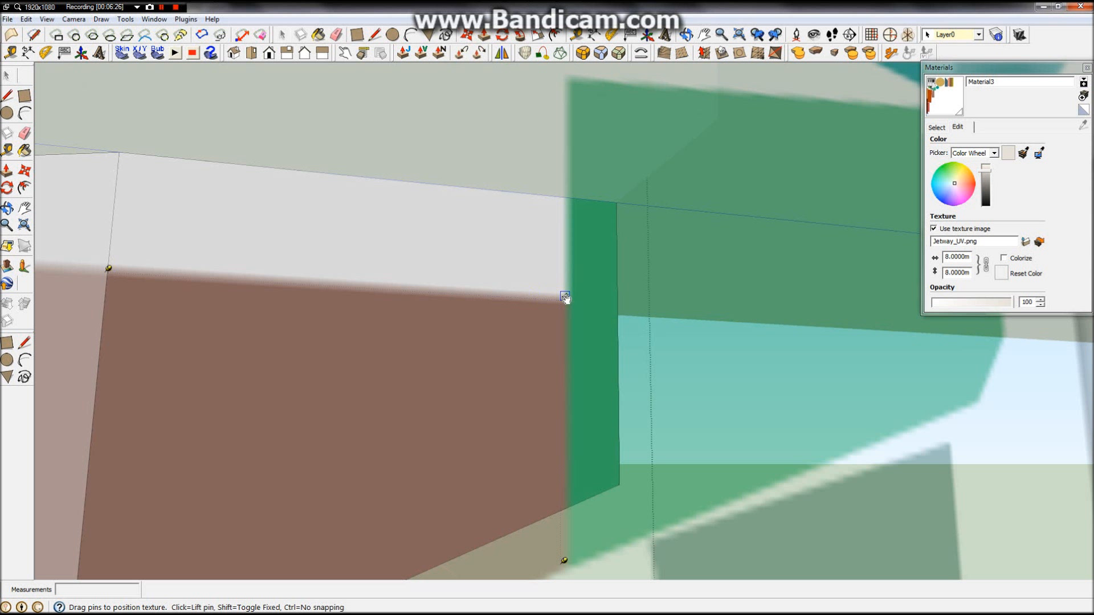
Stretch the texture so the mauve piece's narrow-end corners meet the corners of the tapered face's shorter edge.
{"action": "scroll", "coordinate": [566, 307], "scroll_direction": "down", "scroll_amount": 2}
{"action": "left_click_drag", "start_coordinate": [567, 297], "coordinate": [608, 224]}
{"action": "left_click_drag", "start_coordinate": [565, 512], "coordinate": [607, 444]}
{"action": "scroll", "coordinate": [500, 279], "scroll_direction": "down", "scroll_amount": 1}
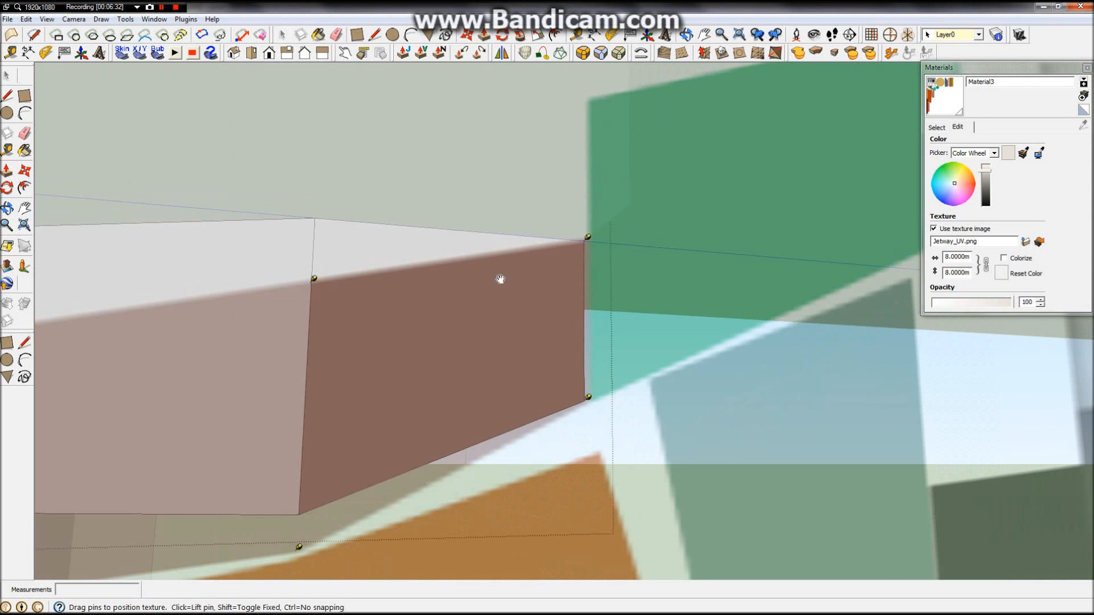
Fit the texture's other two pins to the corners of the tapered face's taller edge and finish the texture positioning.
{"action": "scroll", "coordinate": [500, 279], "scroll_direction": "down", "scroll_amount": 1}
{"action": "left_click_drag", "start_coordinate": [332, 280], "coordinate": [335, 221]}
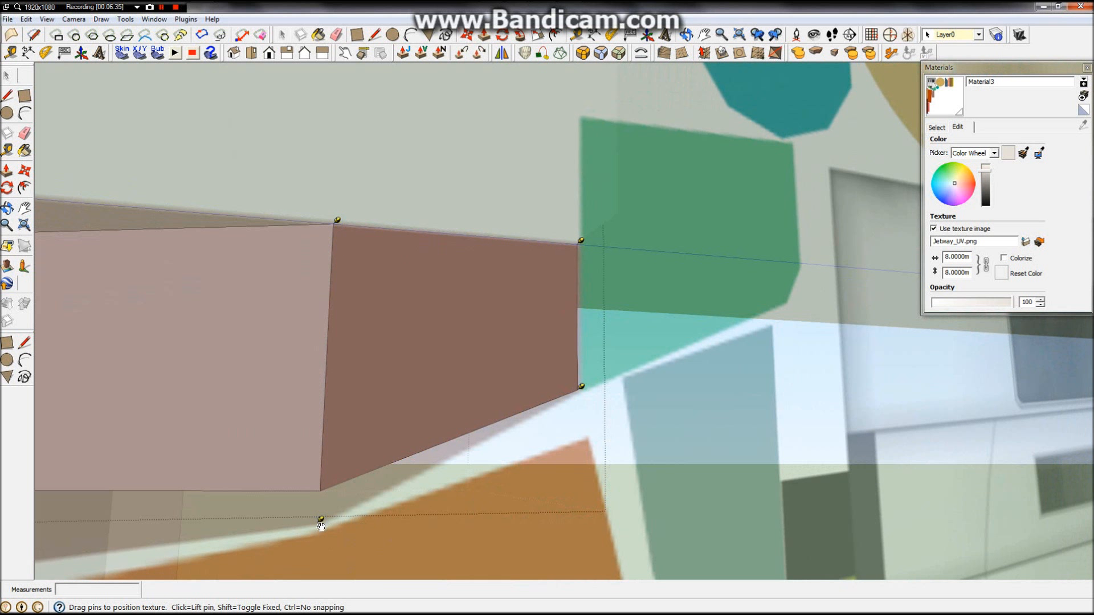
{"action": "left_click_drag", "start_coordinate": [323, 519], "coordinate": [325, 487]}
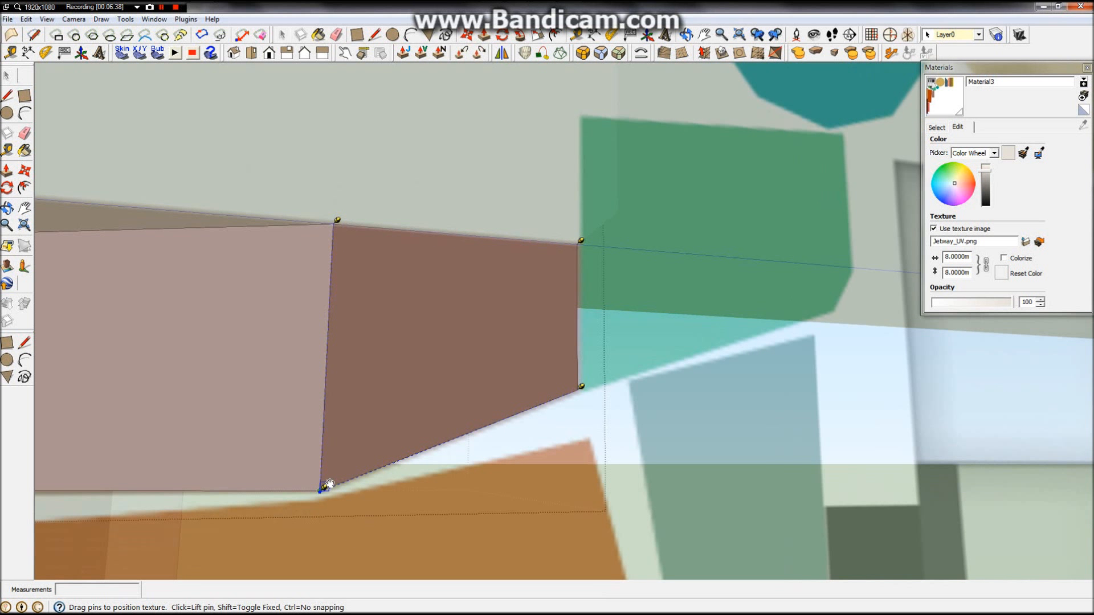
{"action": "scroll", "coordinate": [344, 445], "scroll_direction": "down", "scroll_amount": 5}
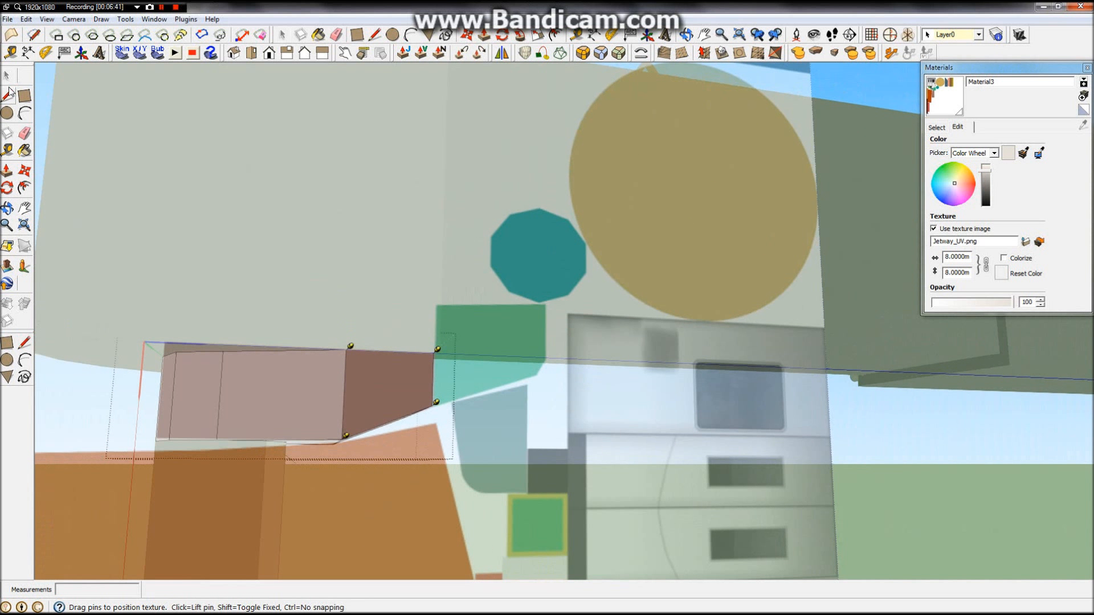
{"action": "left_click", "coordinate": [7, 75]}
{"action": "scroll", "coordinate": [284, 410], "scroll_direction": "down", "scroll_amount": 1}
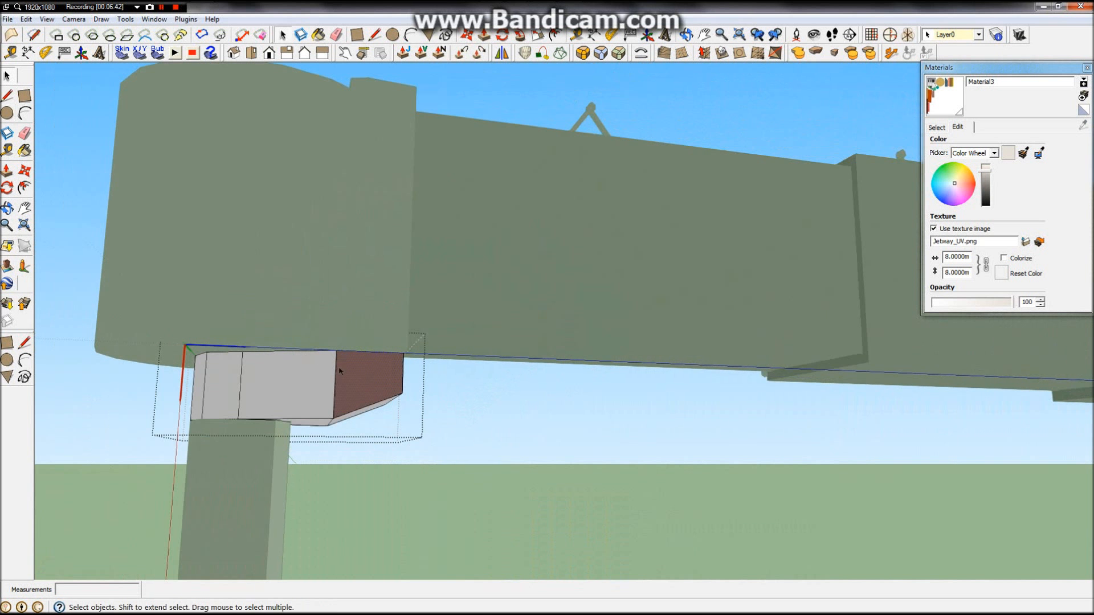
{"action": "scroll", "coordinate": [292, 420], "scroll_direction": "up", "scroll_amount": 4}
{"action": "scroll", "coordinate": [240, 381], "scroll_direction": "up", "scroll_amount": 5}
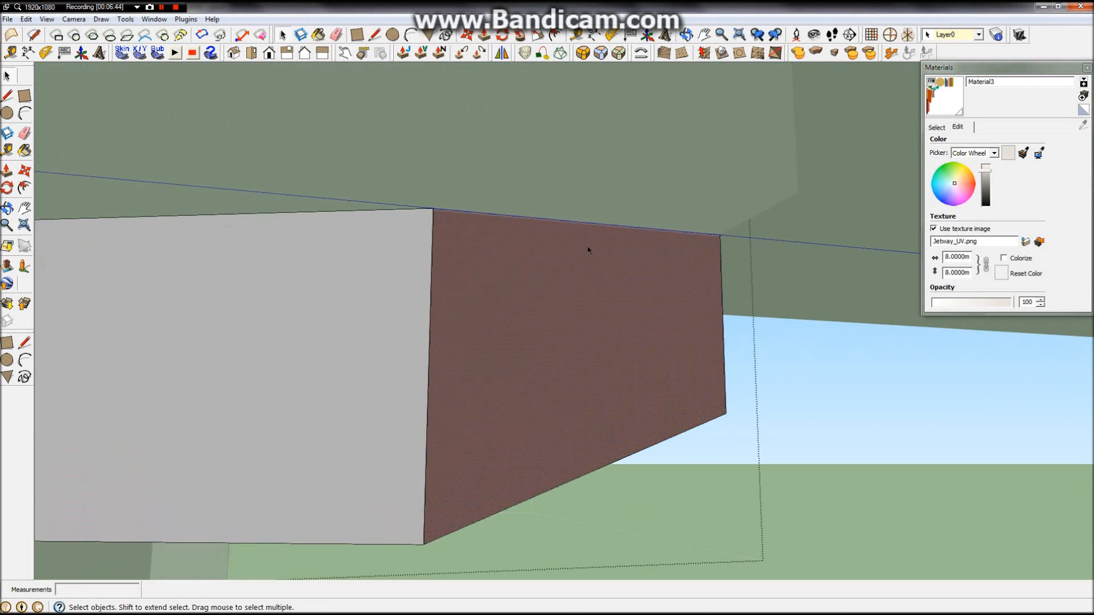
{"action": "scroll", "coordinate": [655, 224], "scroll_direction": "down", "scroll_amount": 3}
{"action": "scroll", "coordinate": [655, 224], "scroll_direction": "down", "scroll_amount": 3}
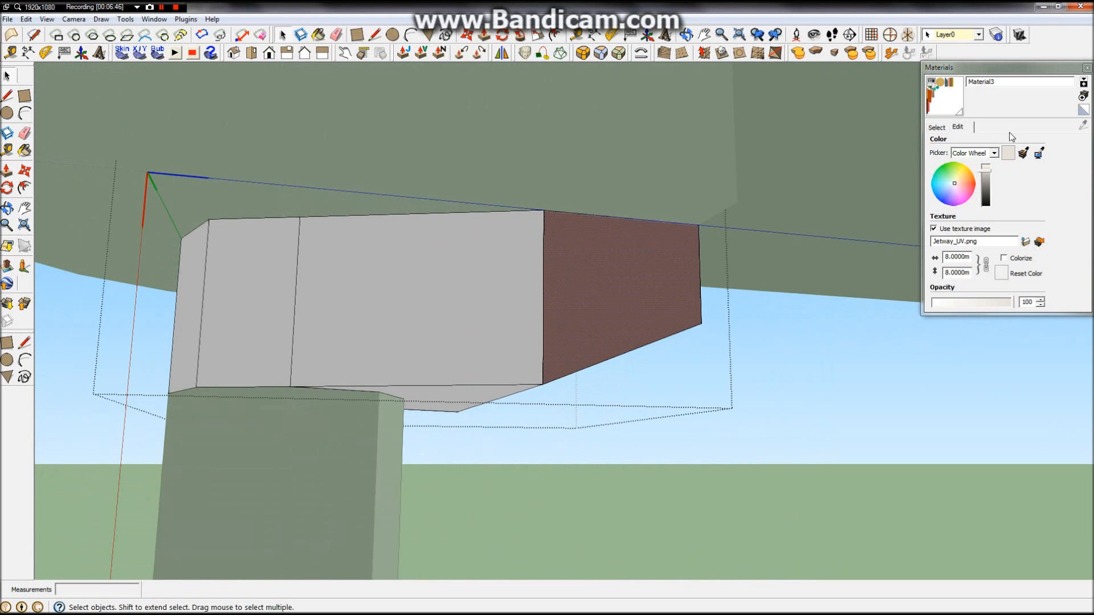
Sample the mapped texture from the tapered face, try painting it on the adjacent wide side face, and undo that paint.
{"action": "left_click", "coordinate": [936, 127]}
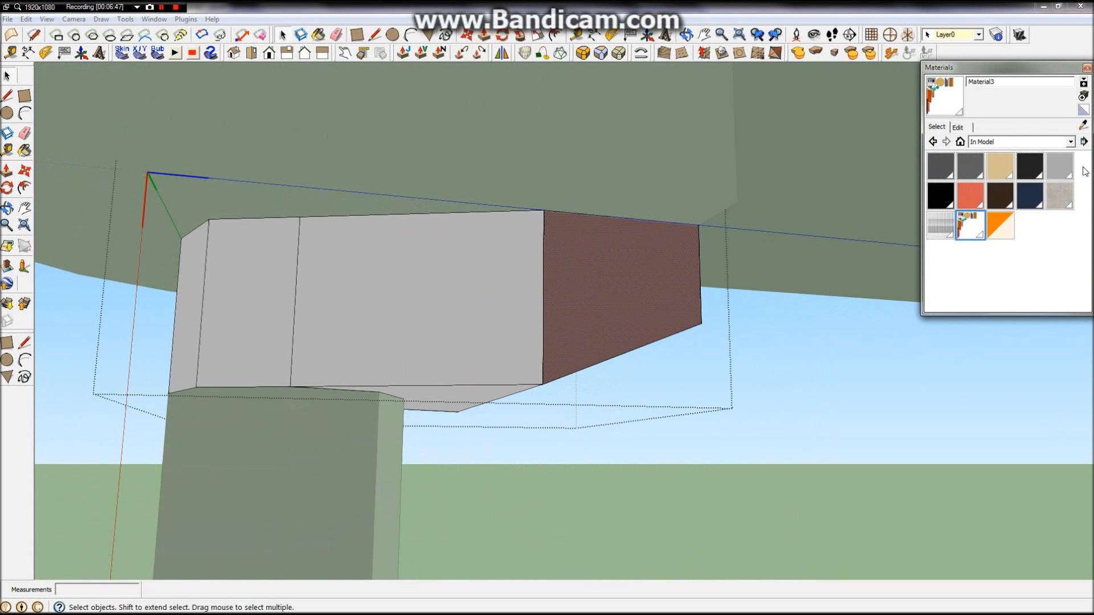
{"action": "left_click", "coordinate": [1081, 129]}
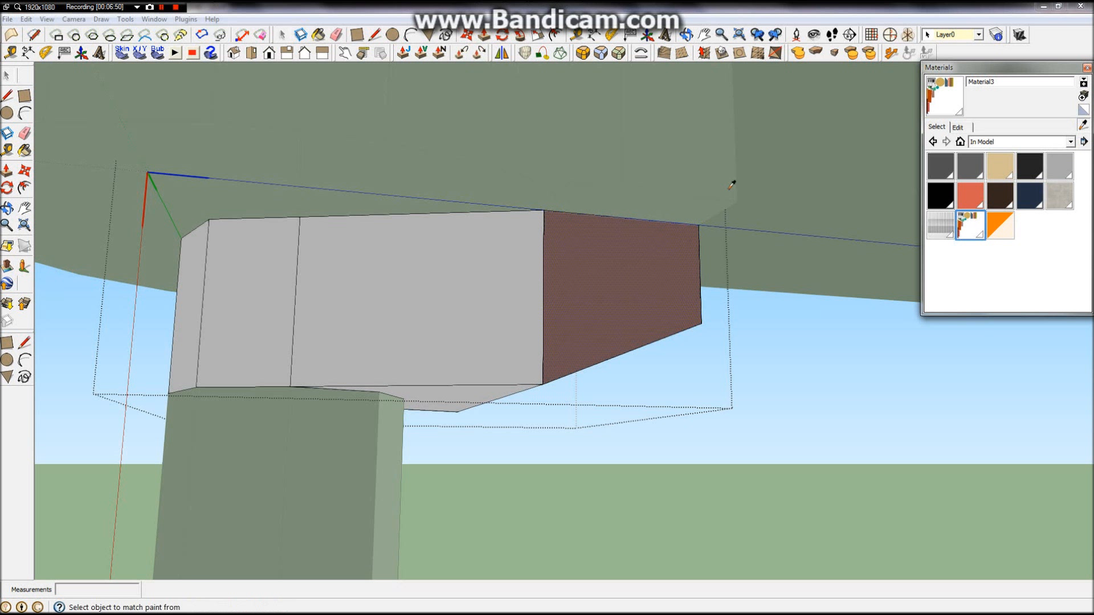
{"action": "left_click", "coordinate": [642, 274]}
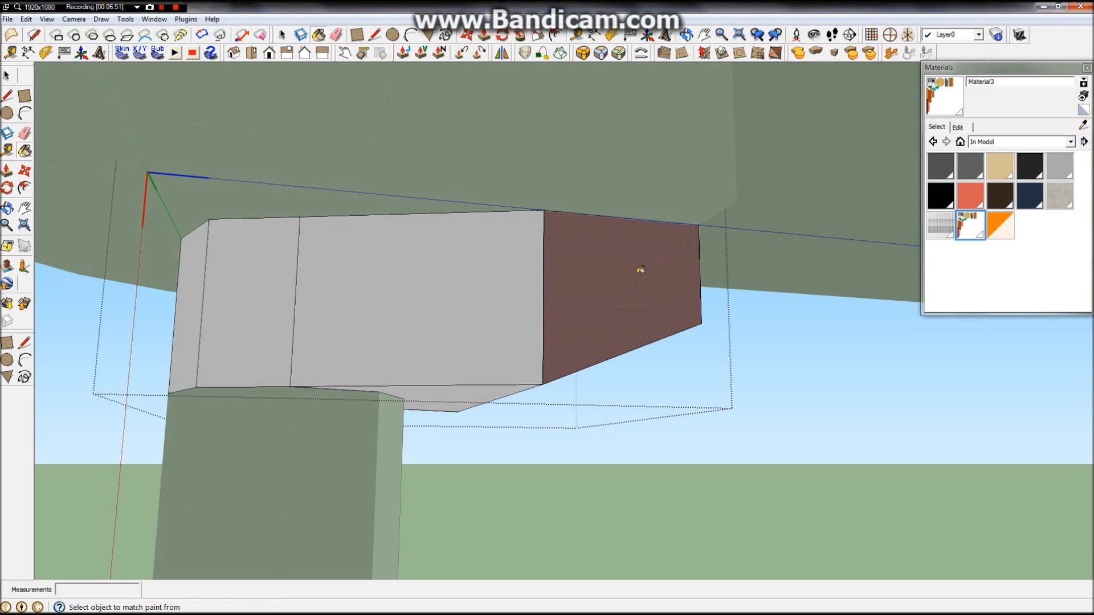
{"action": "left_click", "coordinate": [468, 265]}
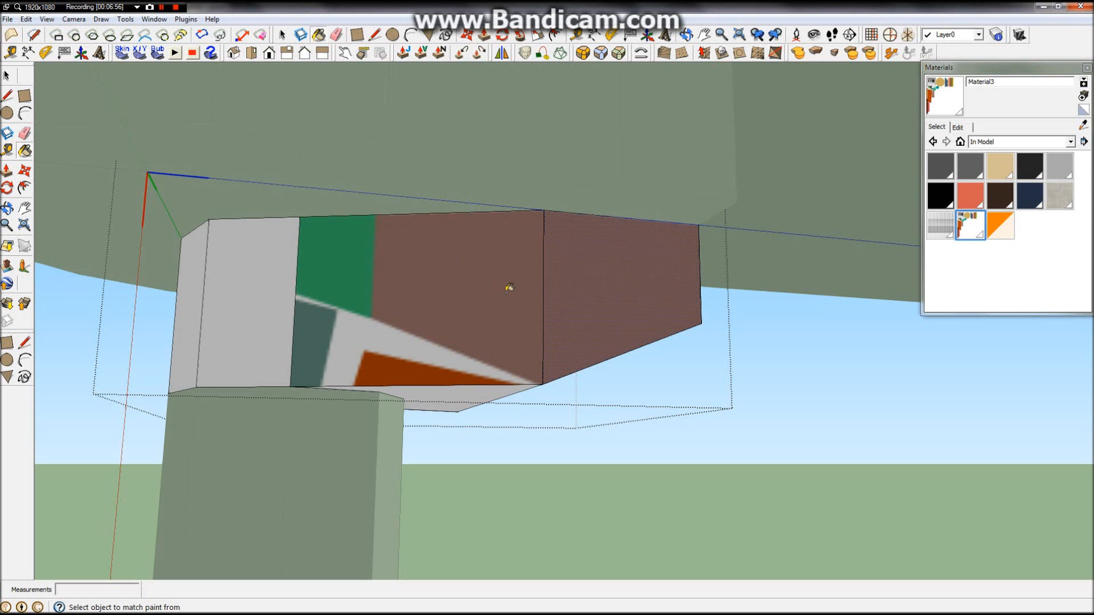
{"action": "key", "text": "ctrl+z"}
Reverse the wide side face beside the tapered face and paint it with the sampled texture.
{"action": "left_click", "coordinate": [8, 75]}
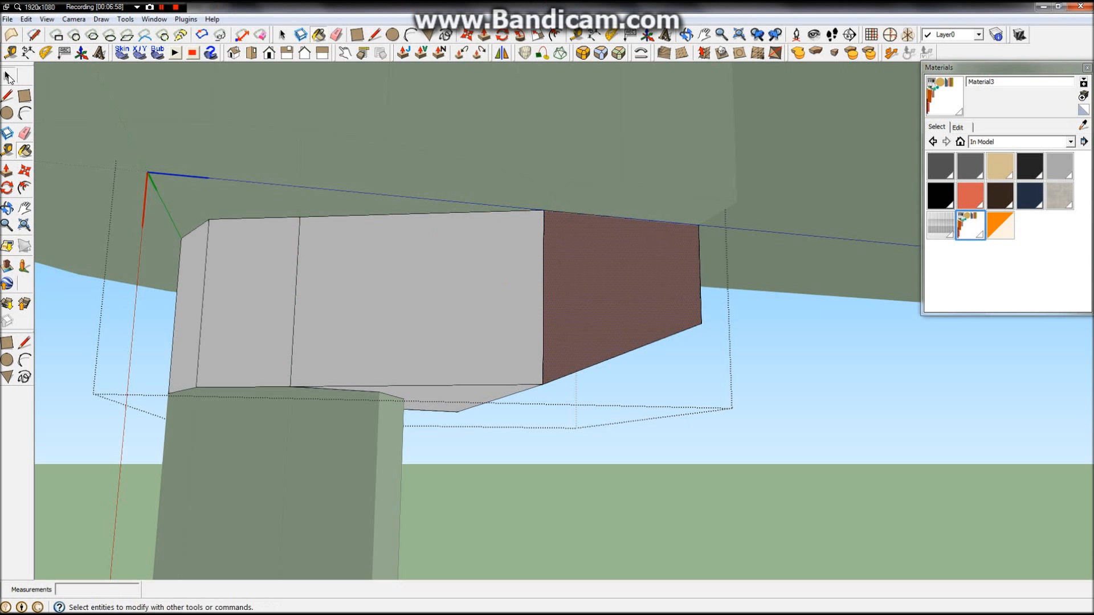
{"action": "right_click", "coordinate": [427, 262]}
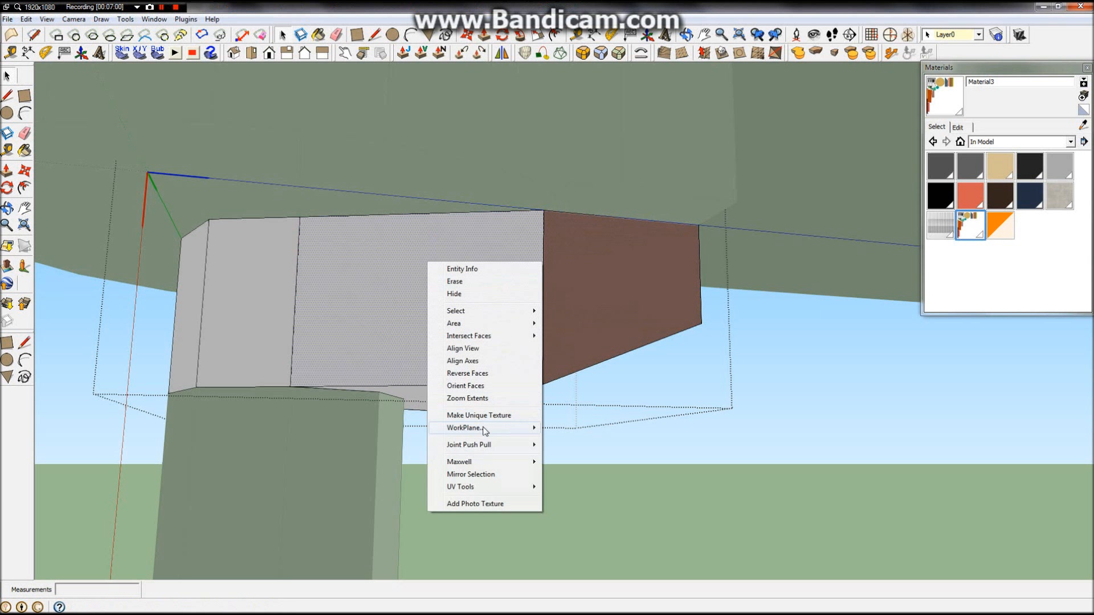
{"action": "left_click", "coordinate": [468, 373]}
{"action": "left_click", "coordinate": [24, 149]}
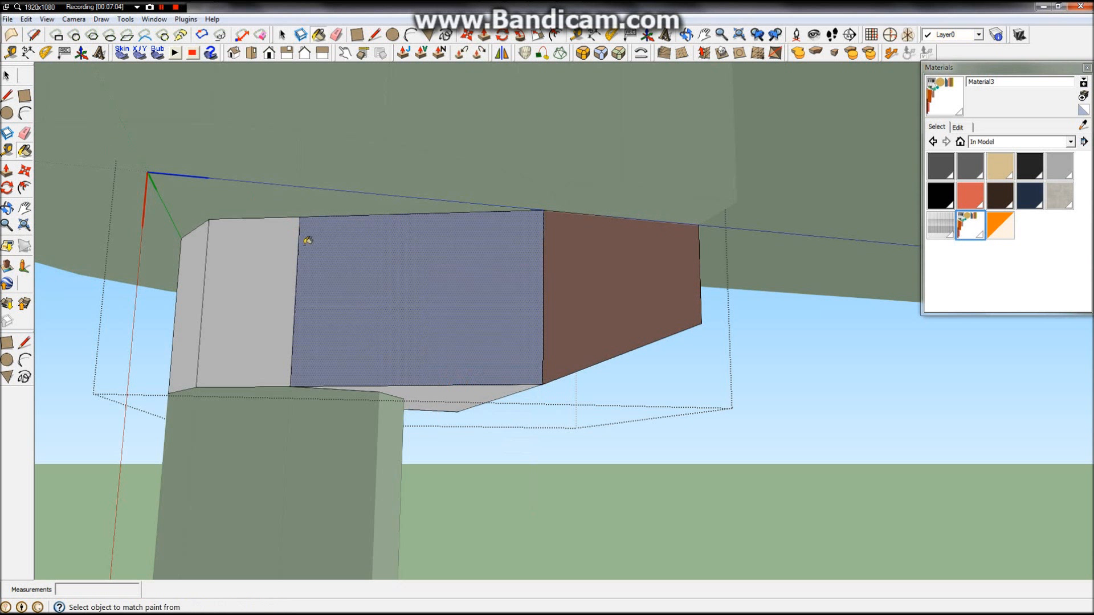
{"action": "left_click", "coordinate": [332, 255]}
Reverse the unpainted side face adjoining the painted wide face of the block.
{"action": "scroll", "coordinate": [425, 244], "scroll_direction": "up", "scroll_amount": 3}
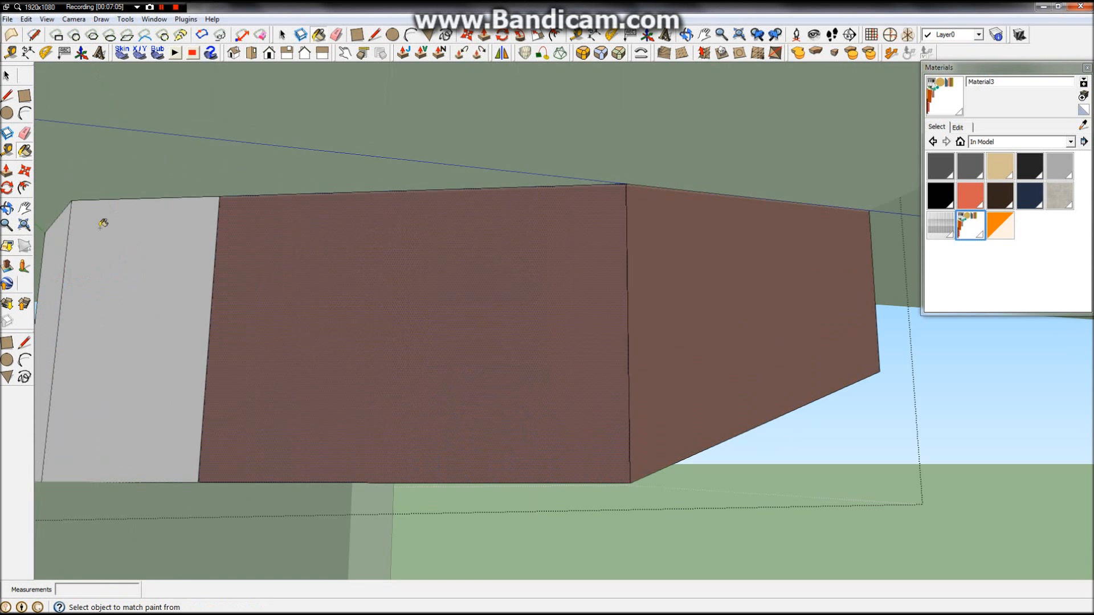
{"action": "scroll", "coordinate": [273, 275], "scroll_direction": "down", "scroll_amount": 4}
{"action": "scroll", "coordinate": [144, 267], "scroll_direction": "up", "scroll_amount": 4}
{"action": "scroll", "coordinate": [555, 292], "scroll_direction": "down", "scroll_amount": 6}
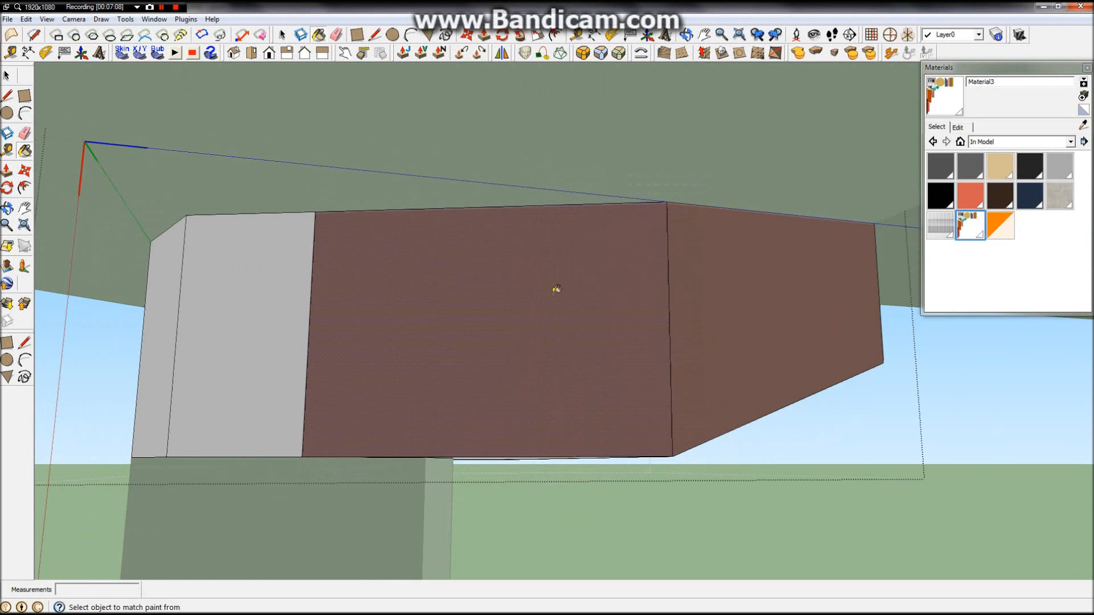
{"action": "scroll", "coordinate": [291, 284], "scroll_direction": "up", "scroll_amount": 6}
{"action": "key", "text": "space"}
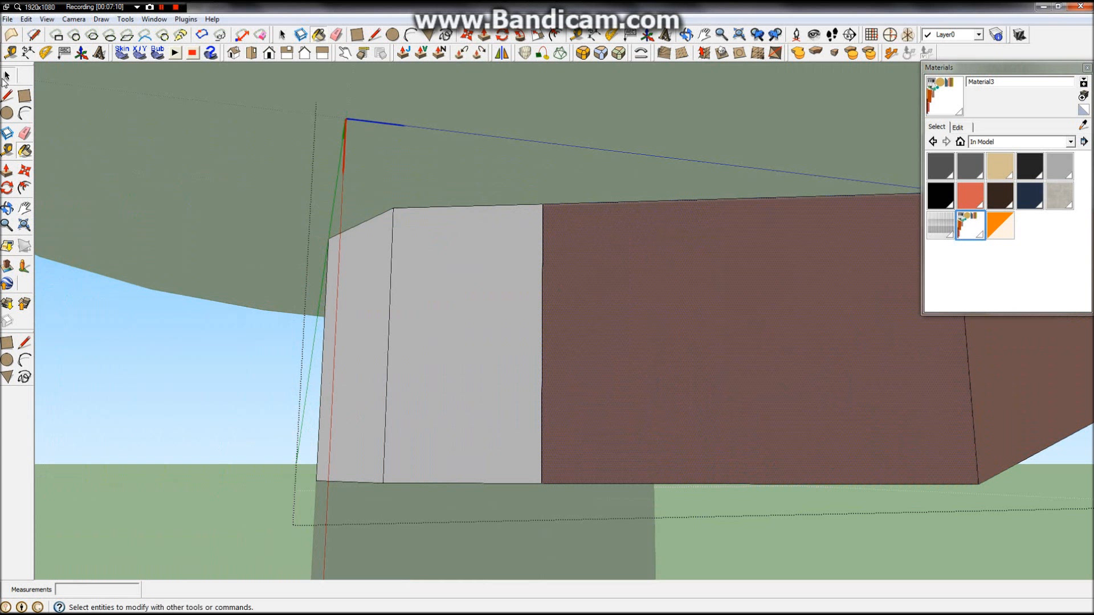
{"action": "right_click", "coordinate": [443, 307]}
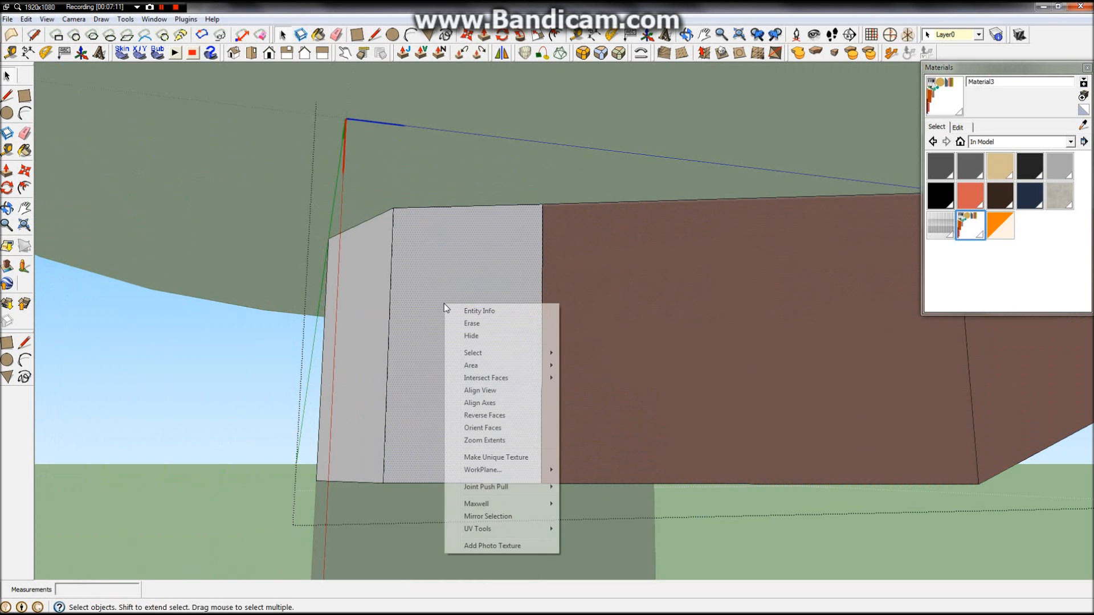
{"action": "left_click", "coordinate": [493, 420]}
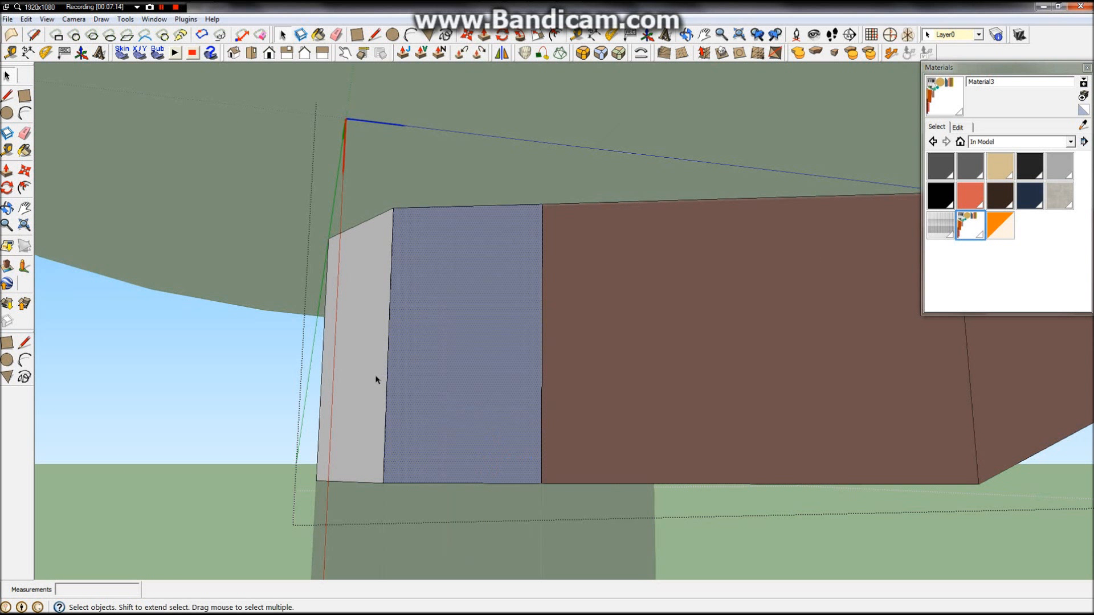
Reverse the narrow face at the block's end and paint the reversed side face next to the brown one with the sampled brown texture.
{"action": "right_click", "coordinate": [376, 382]}
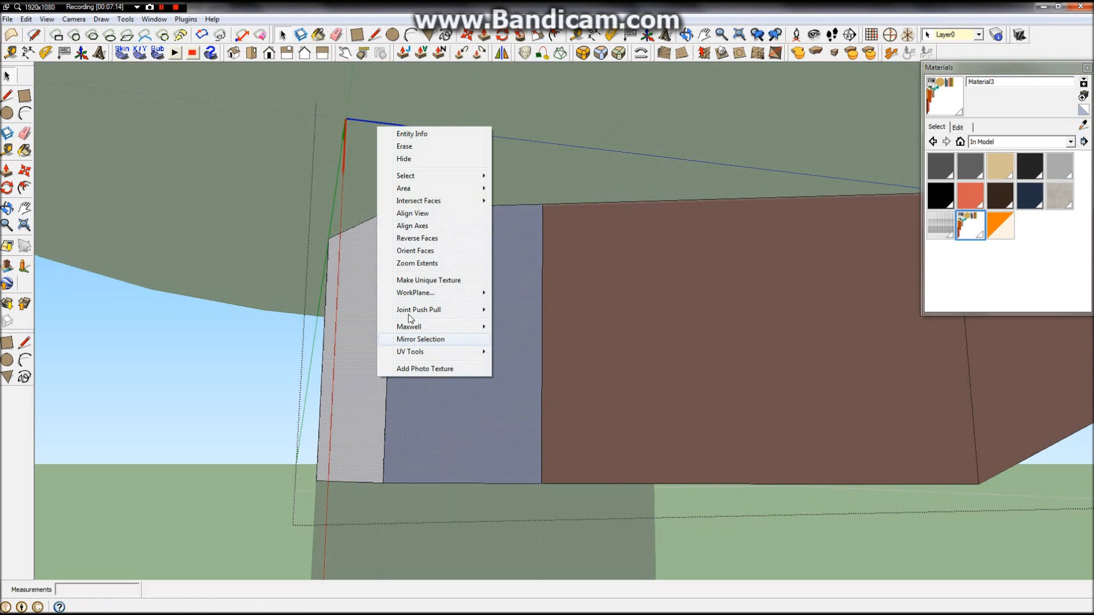
{"action": "left_click", "coordinate": [441, 235]}
{"action": "left_click", "coordinate": [1082, 126]}
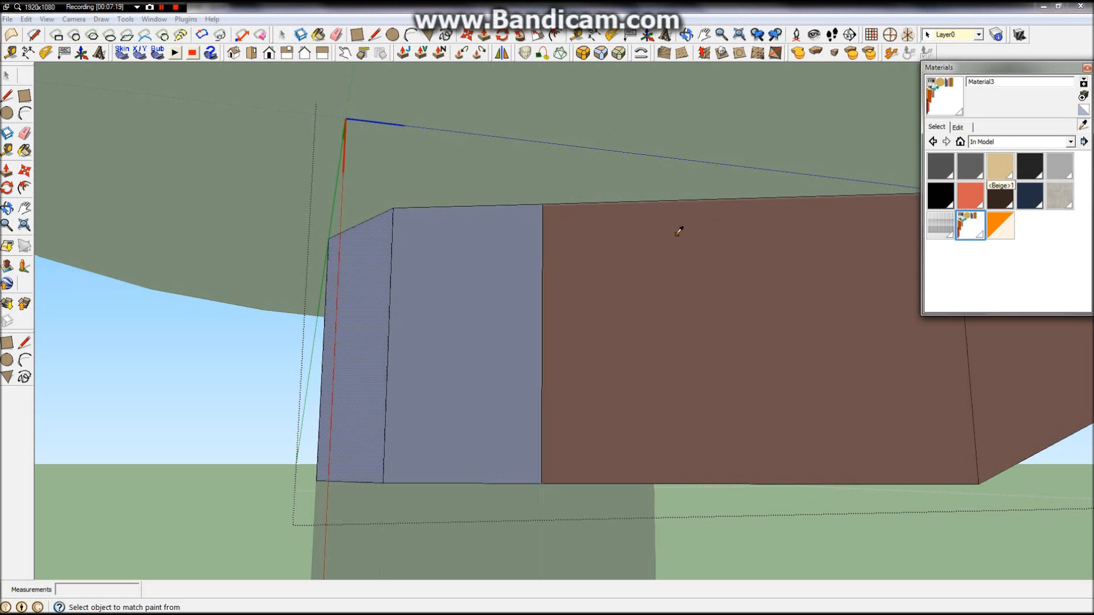
{"action": "left_click", "coordinate": [648, 248]}
{"action": "left_click", "coordinate": [454, 295]}
{"action": "scroll", "coordinate": [559, 293], "scroll_direction": "down", "scroll_amount": 5}
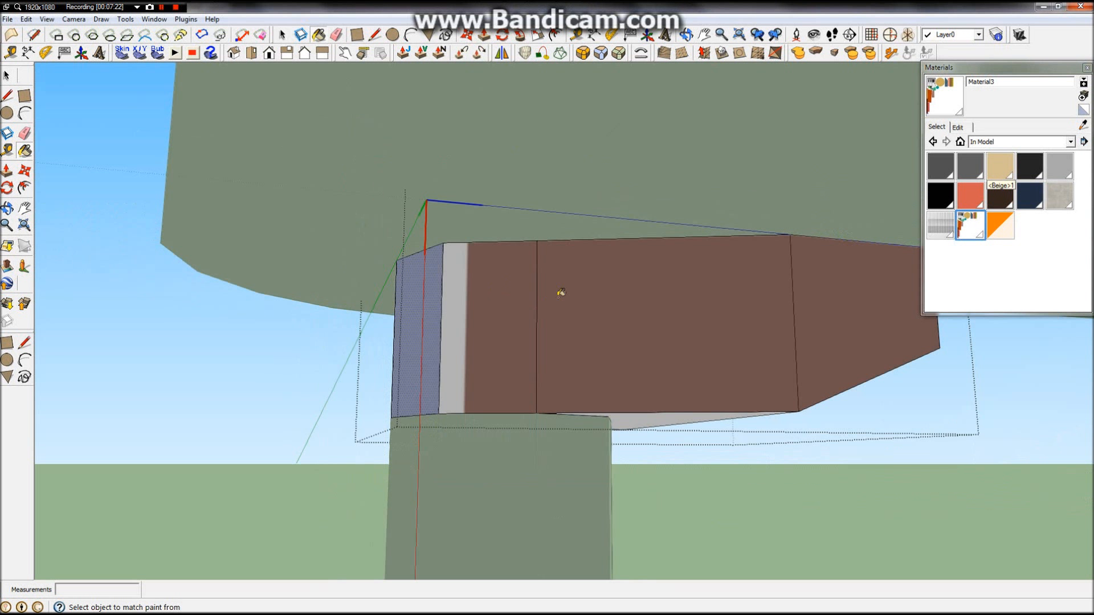
Examine the connecting block's end, side and tapered faces from several angles to check the texture coverage.
{"action": "left_click", "coordinate": [7, 207]}
{"action": "left_click_drag", "start_coordinate": [504, 227], "coordinate": [613, 332]}
{"action": "left_click_drag", "start_coordinate": [633, 334], "coordinate": [488, 337]}
{"action": "scroll", "coordinate": [488, 336], "scroll_direction": "up", "scroll_amount": 3}
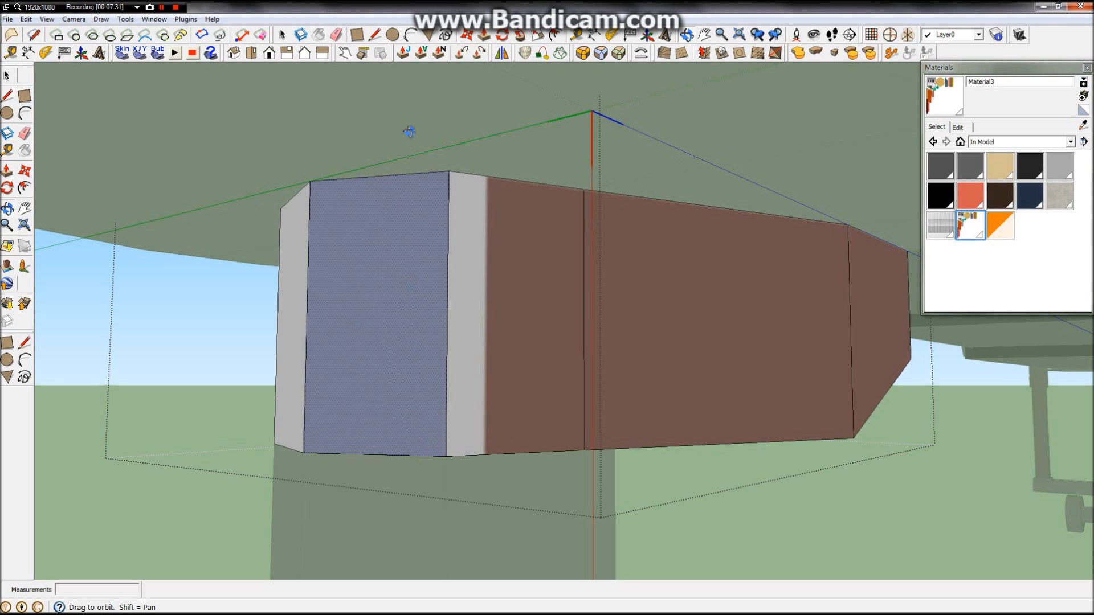
{"action": "left_click_drag", "start_coordinate": [508, 260], "coordinate": [281, 315]}
{"action": "scroll", "coordinate": [376, 280], "scroll_direction": "down", "scroll_amount": 5}
{"action": "left_click_drag", "start_coordinate": [395, 278], "coordinate": [408, 219]}
Switch to the texture document in GIMP and look over the arranged pieces and the free space below them.
{"action": "mouse_move", "coordinate": [396, 6]}
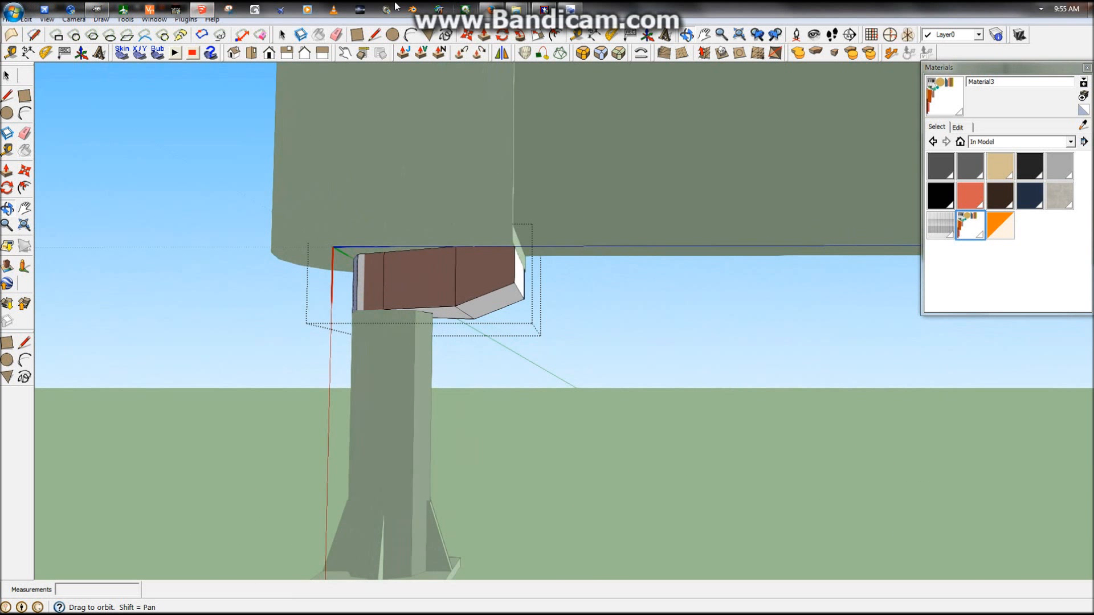
{"action": "left_click", "coordinate": [175, 9]}
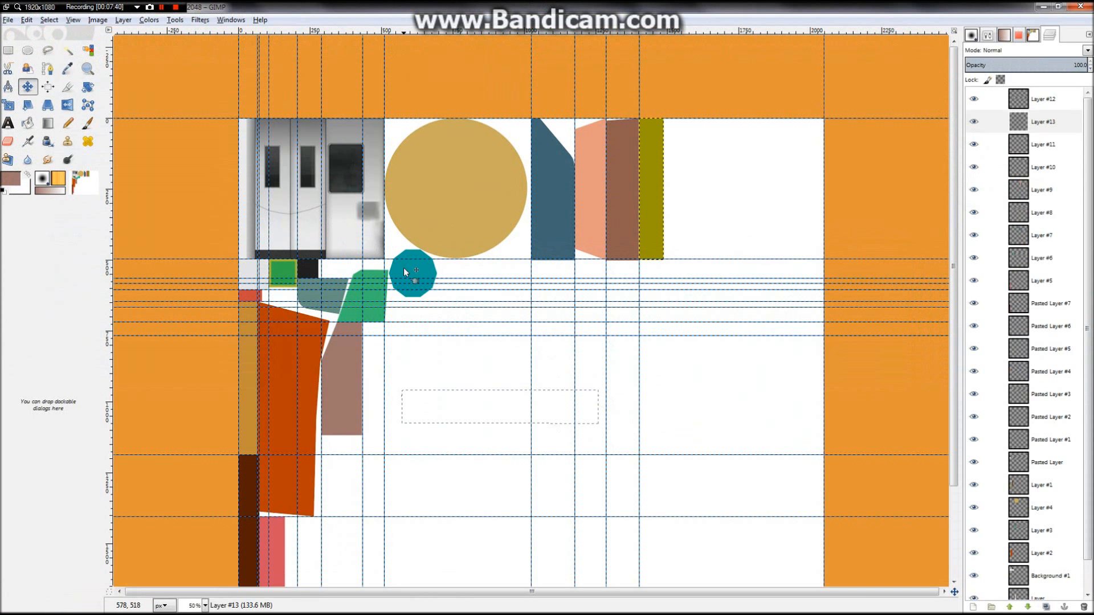
{"action": "scroll", "coordinate": [403, 268], "scroll_direction": "down", "scroll_amount": 3}
{"action": "scroll", "coordinate": [407, 248], "scroll_direction": "up", "scroll_amount": 1}
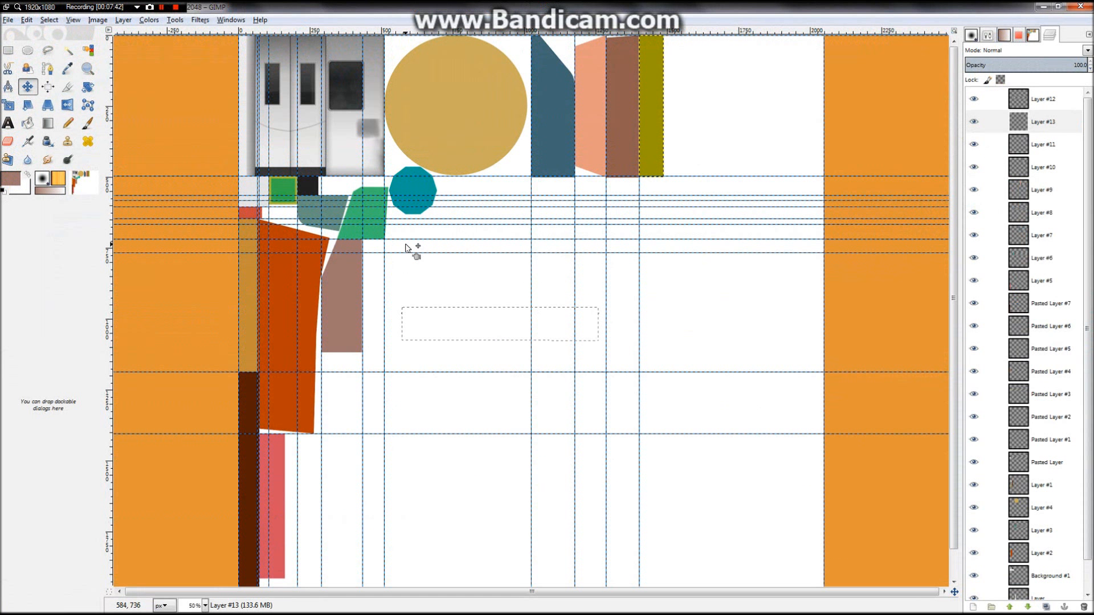